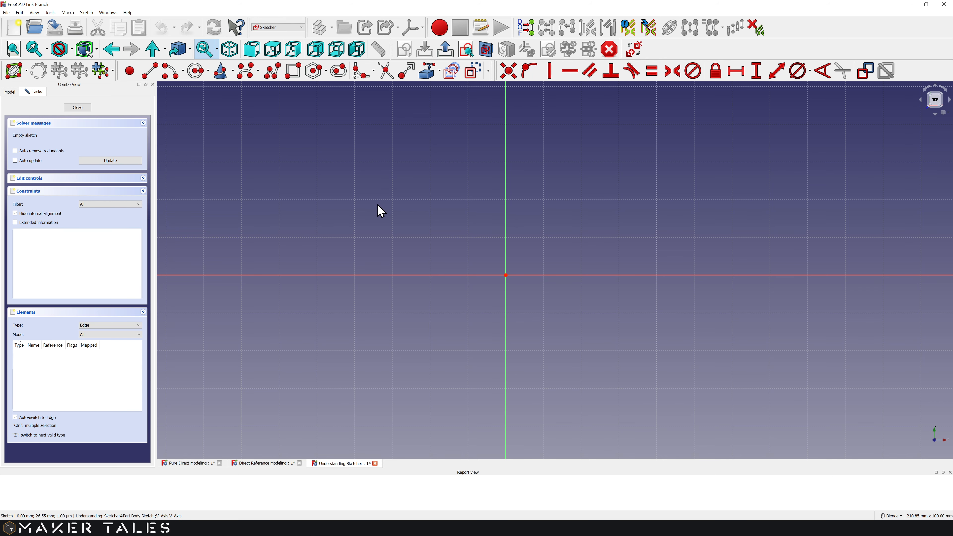
Step: Close the empty sketch and view the box and lid in the Pure Direct Modeling document
left_click(201, 465)
left_click(76, 108)
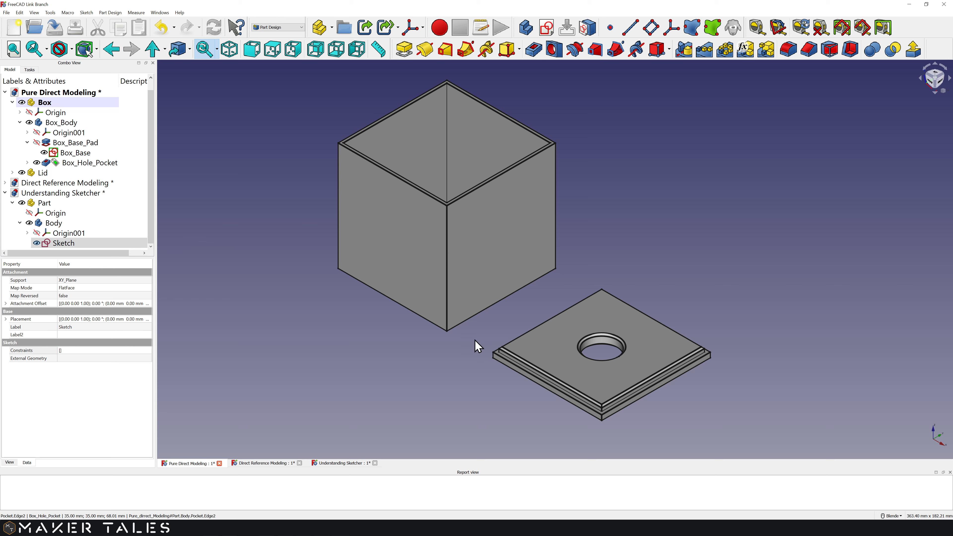
Step: In the Direct Reference Modeling document, set the size constraint of the box's base sketch to 40 mm
left_click(263, 465)
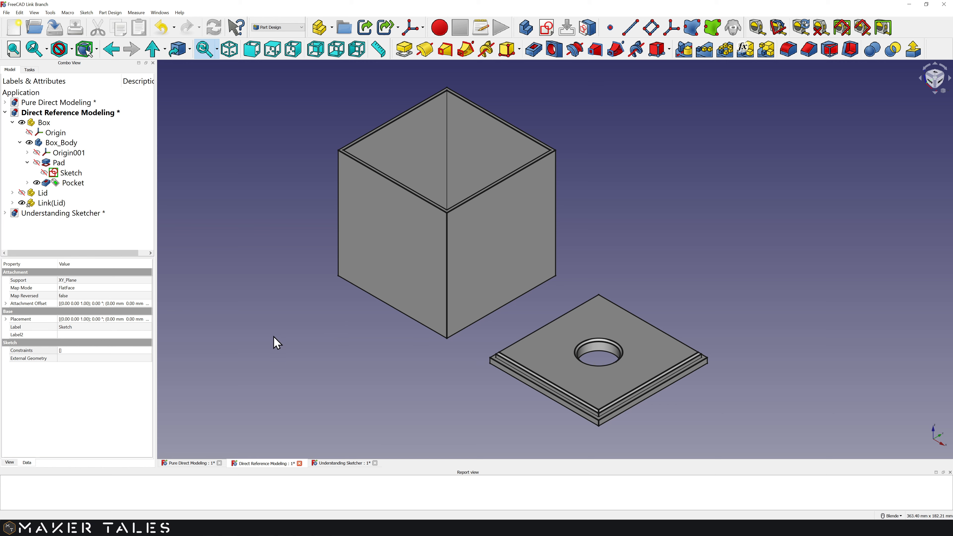
left_click(83, 173)
left_click(6, 350)
left_click(65, 358)
left_click(65, 359)
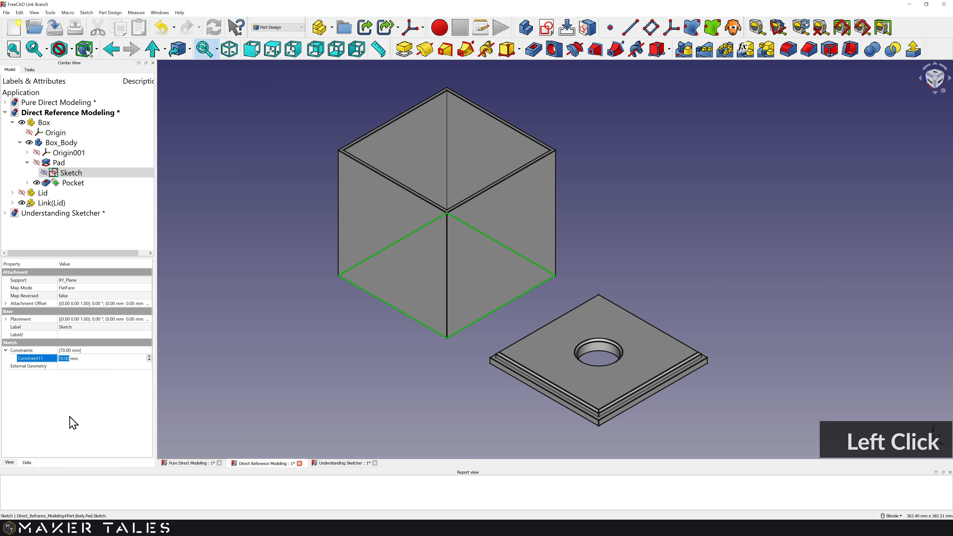
type("40")
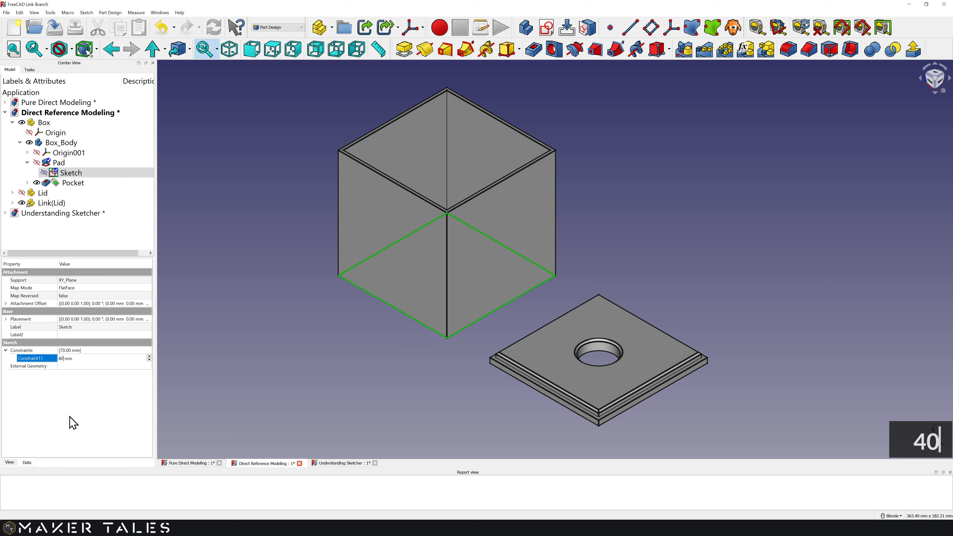
key("Return")
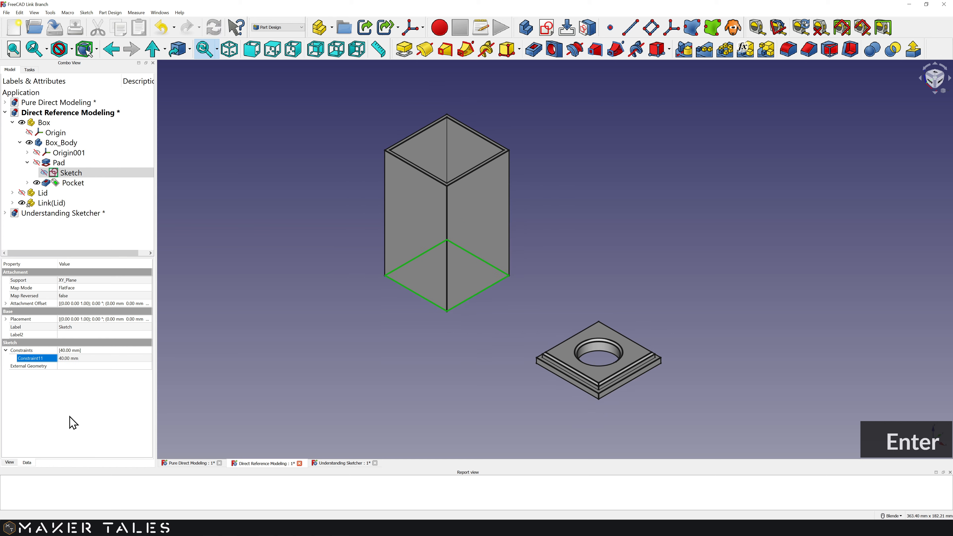
left_click(335, 311)
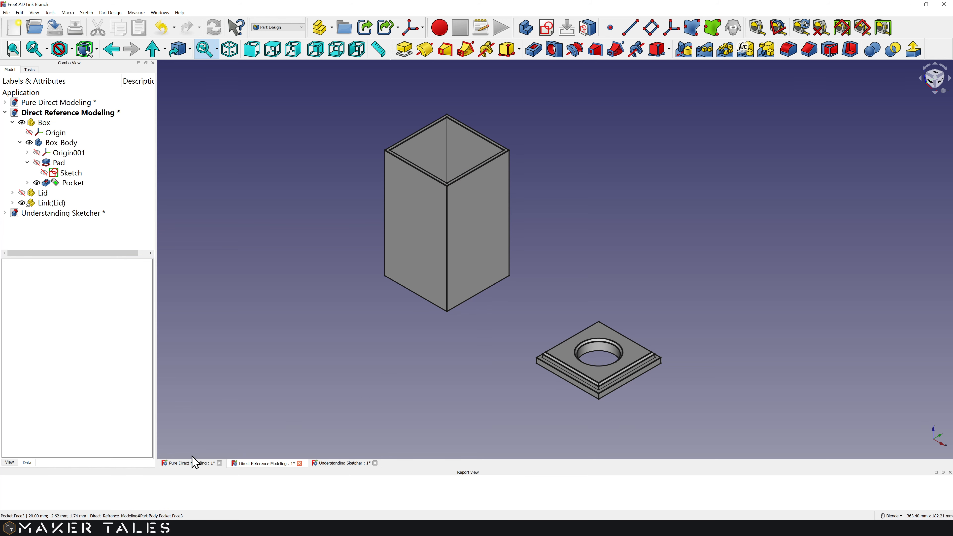
Step: In the Pure Direct Modeling document, set the size constraint of the Box_Base sketch to 40 mm
left_click(191, 464)
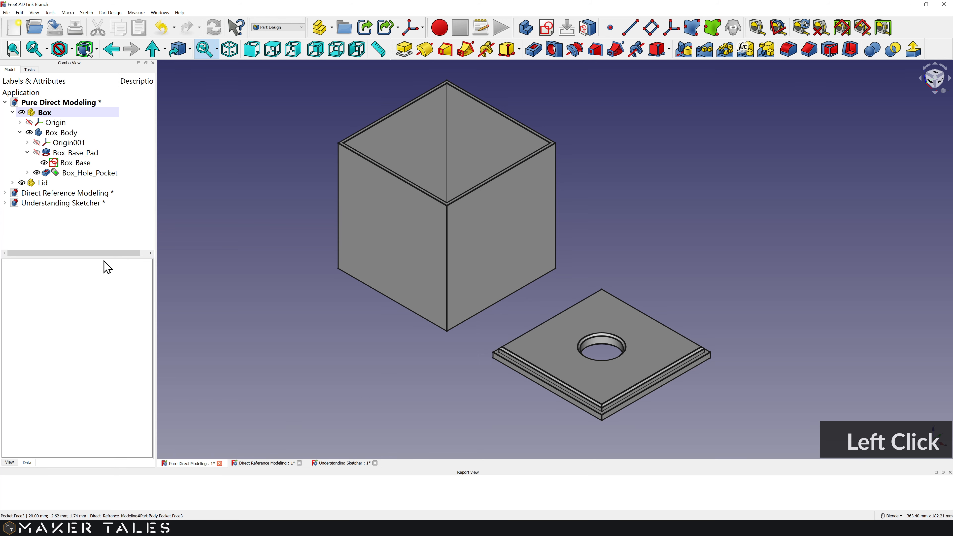
left_click(77, 163)
left_click(77, 359)
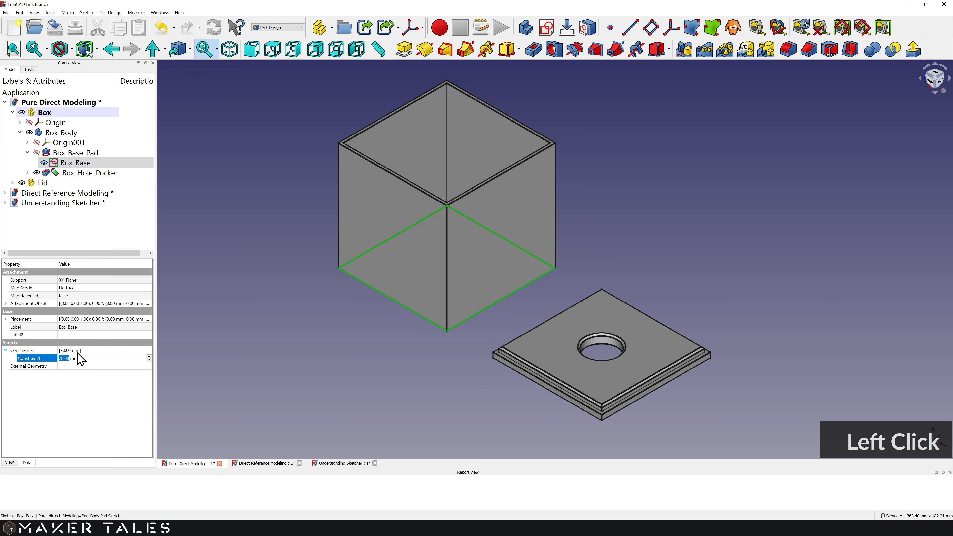
type("40")
key("Return")
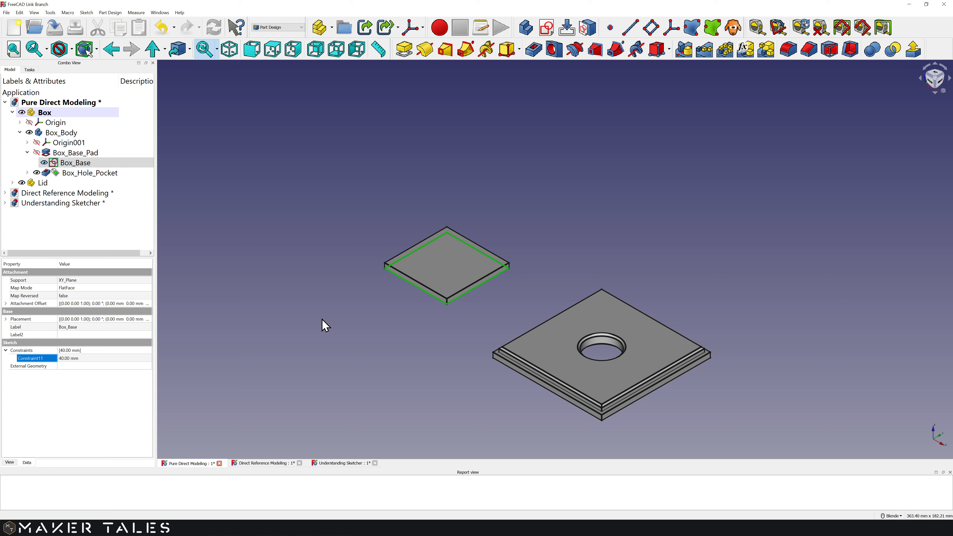
Step: Restore the Box_Base sketch's size constraint to 70 mm and clear the selection
left_click(60, 359)
type("70")
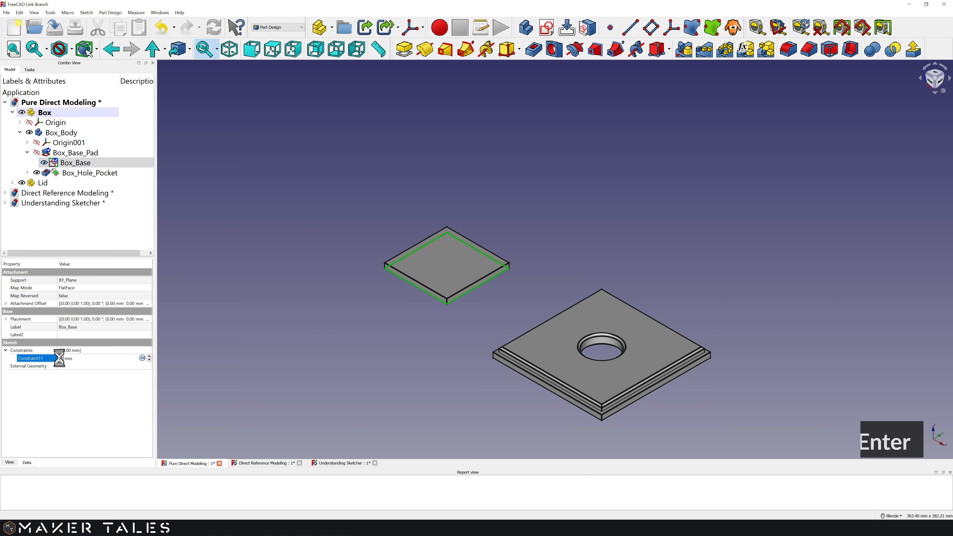
key("Return")
left_click(225, 322)
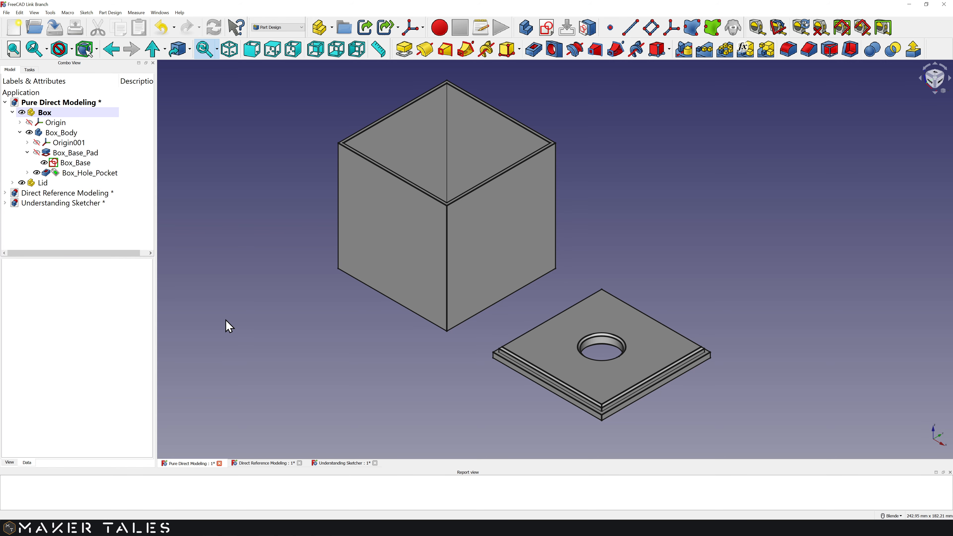
Step: Switch to Photos to examine the dimensioned drawing of the box and lid, and return to FreeCAD
left_click(425, 324)
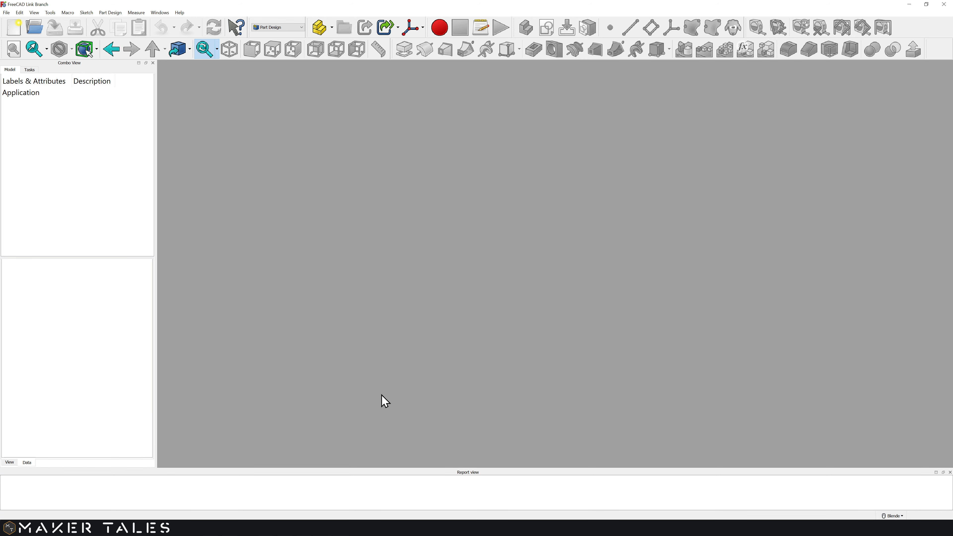
left_click(344, 528)
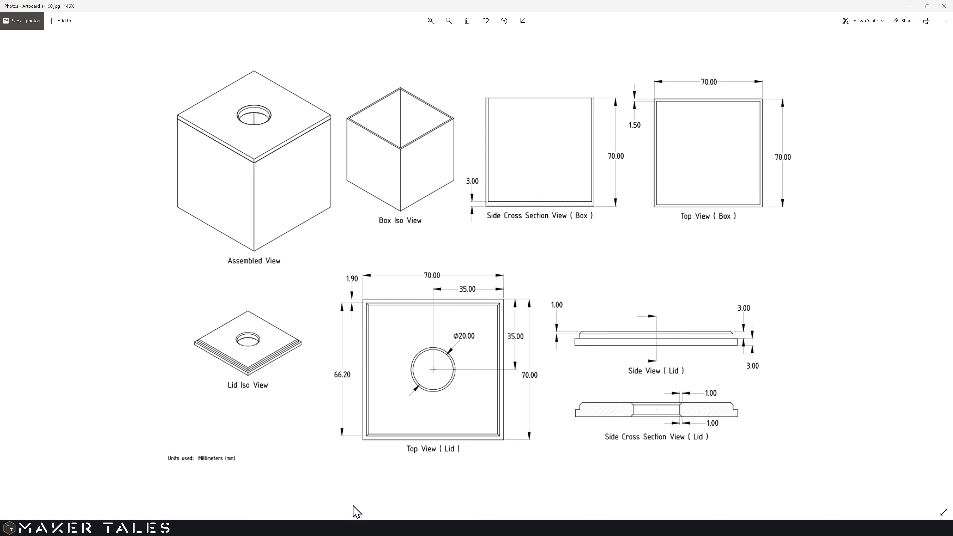
left_click(355, 529)
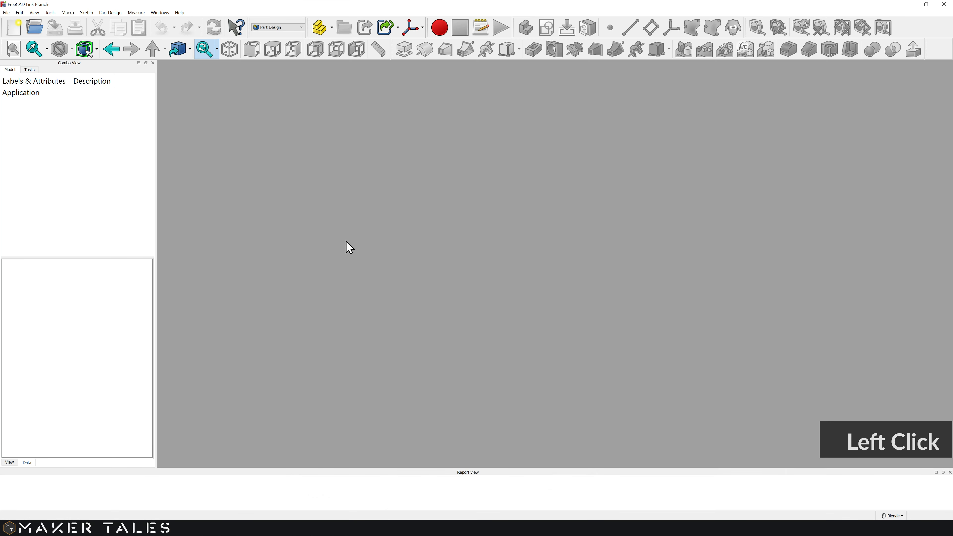
Step: Create a new document and save it in the Projects folder as Pure Direct Modeling
left_click(17, 29)
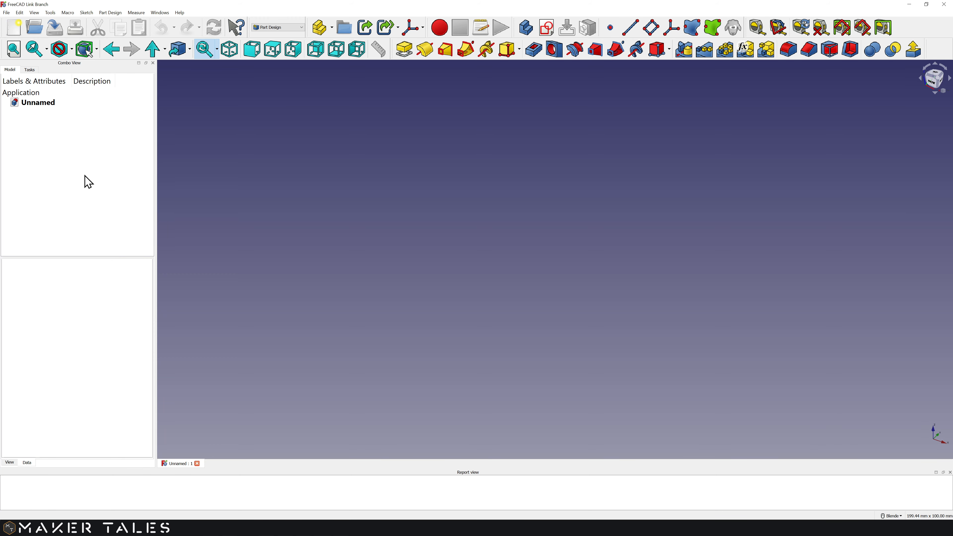
key("ctrl+s")
type("Pure Direct Modeling")
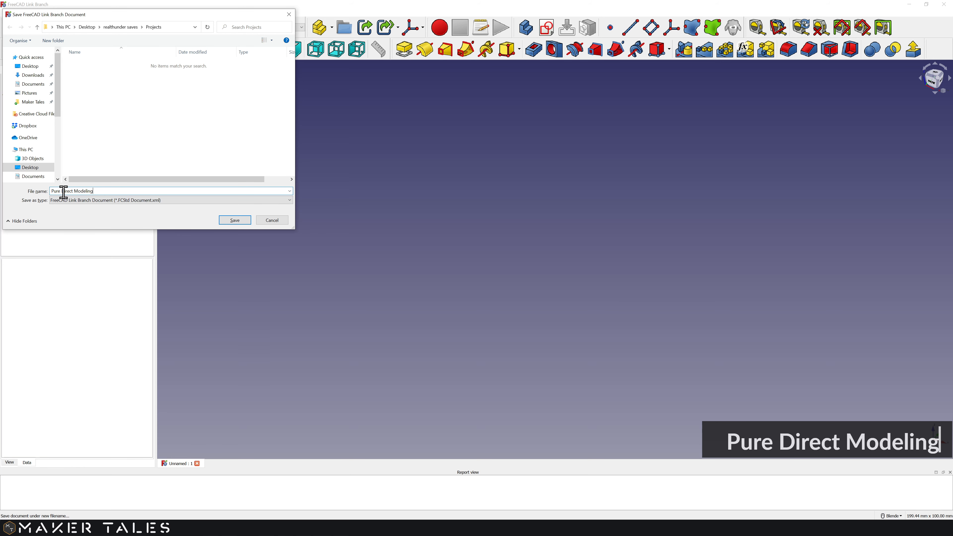
left_click(234, 221)
Step: Add a part to the Pure Direct Modeling document and create a body inside it
left_click(70, 107)
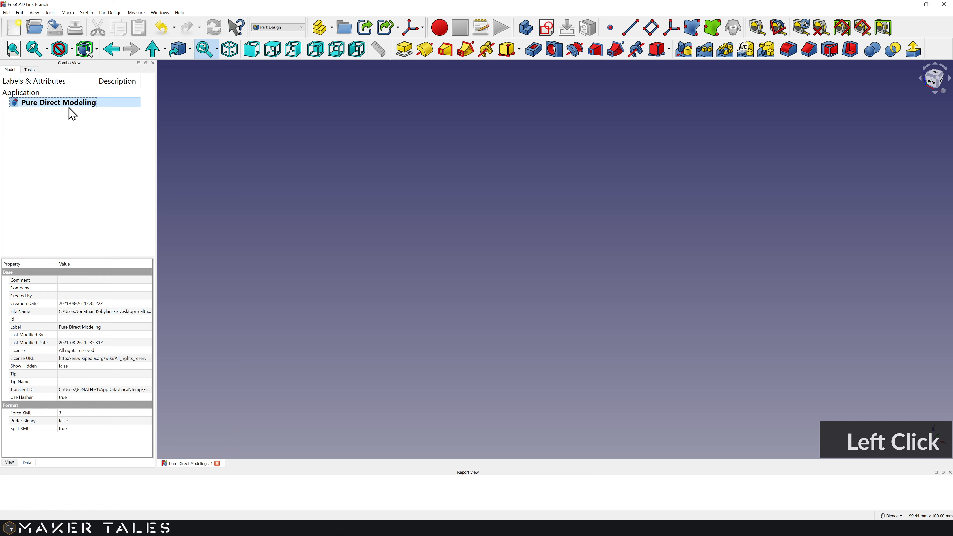
left_click(322, 33)
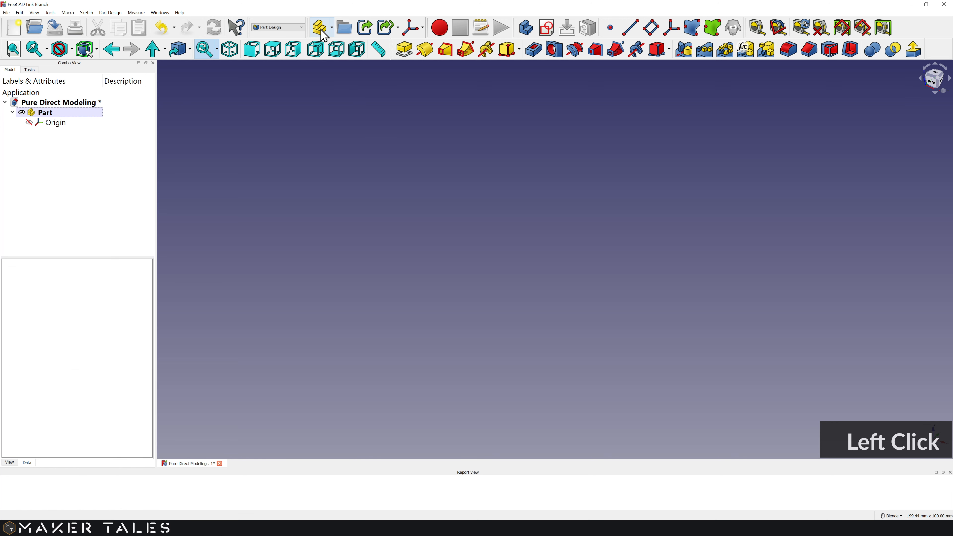
left_click(526, 27)
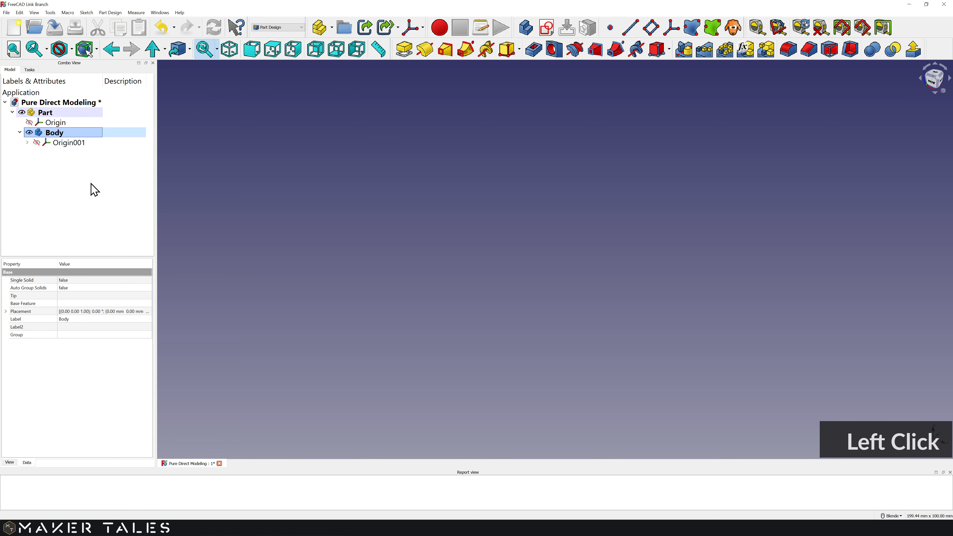
Step: Rename the part as Box
left_click(52, 114)
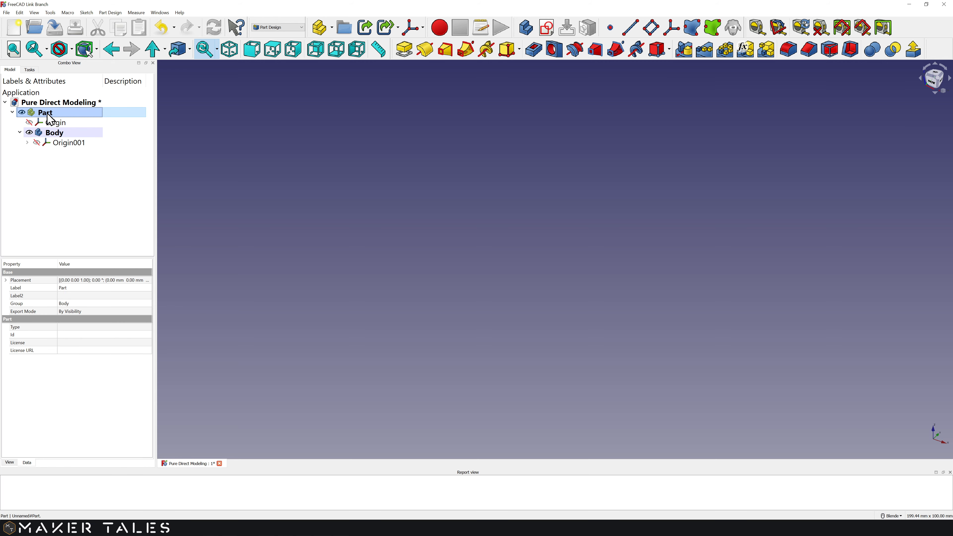
key("F2")
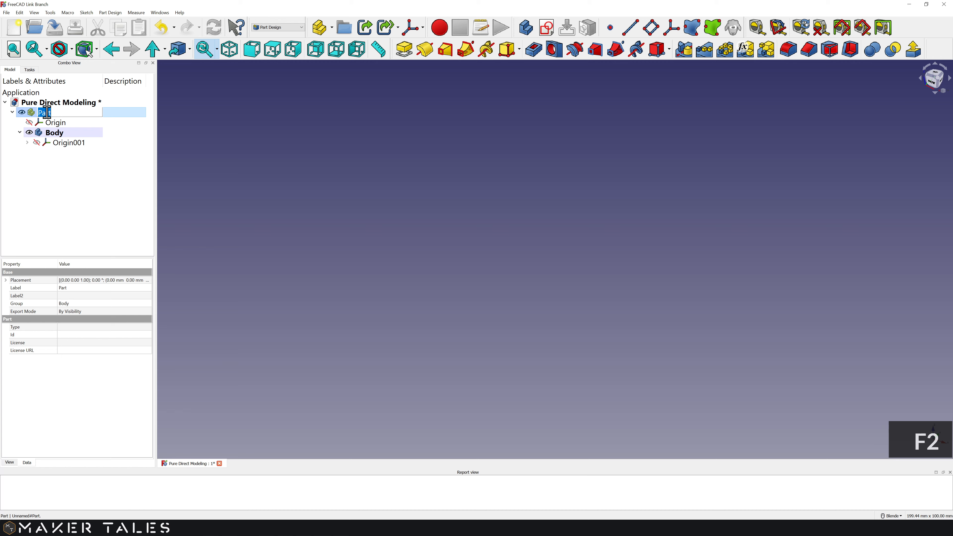
type("Box")
key("Return")
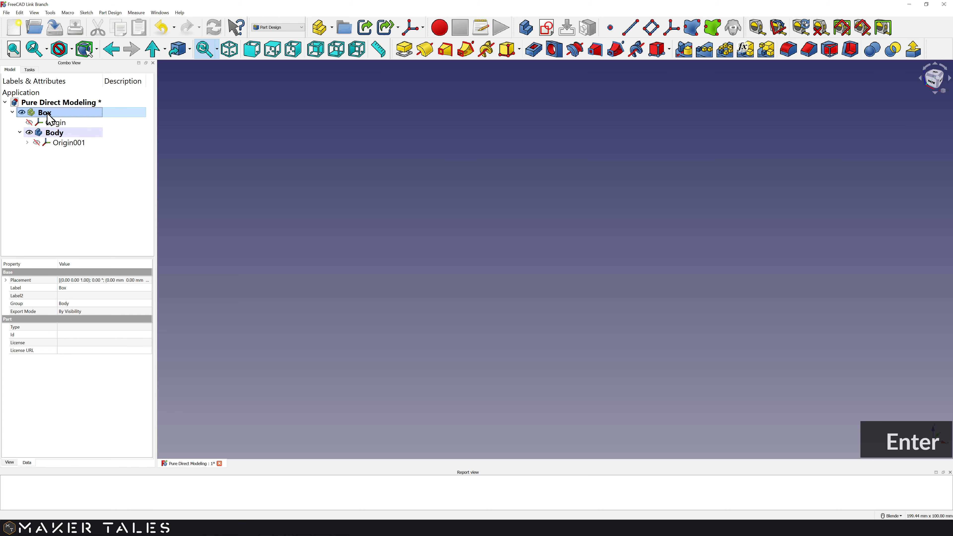
Step: Rename the body inside the Box part as Box_Body
left_click(52, 133)
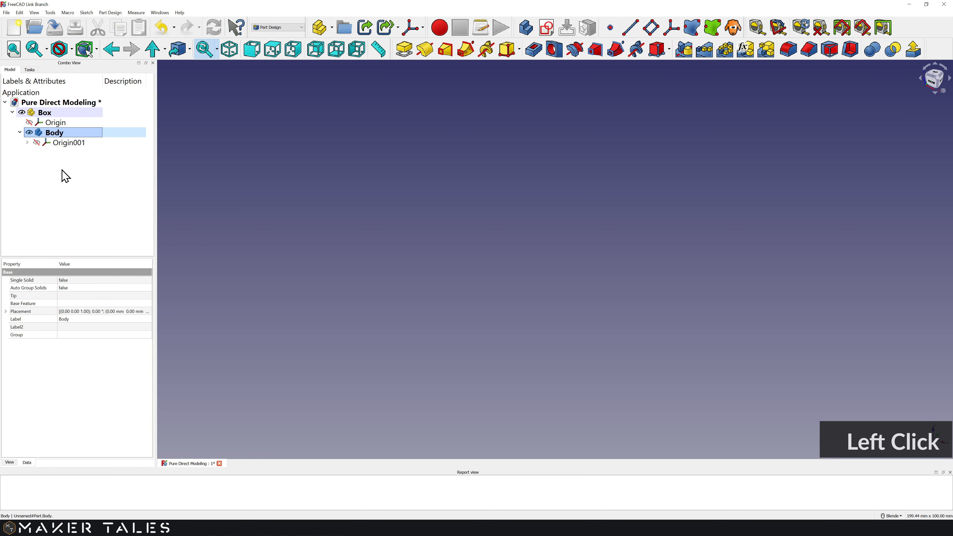
key("F2")
key("Left")
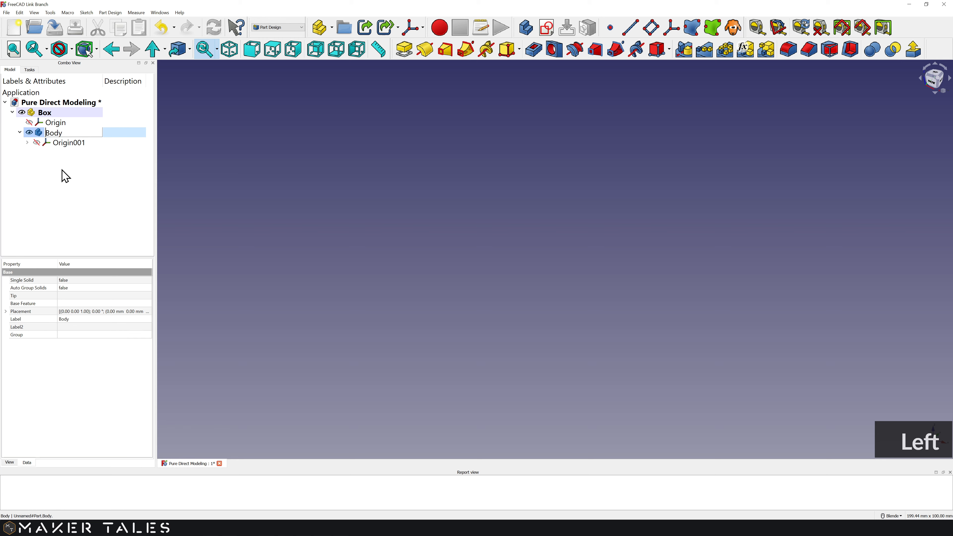
type("Box_")
left_click(66, 176)
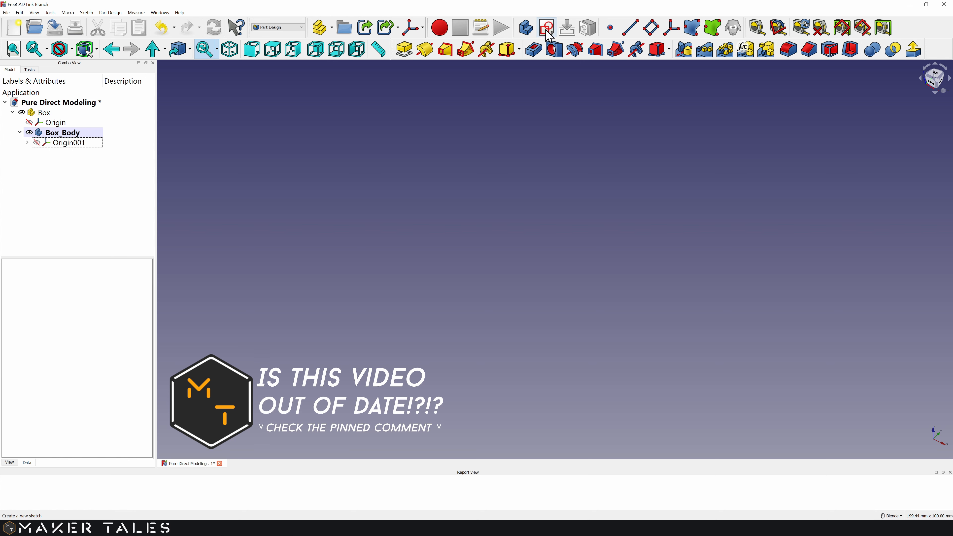
Step: Create a new sketch in Box_Body, attached to the XY plane
left_click(547, 36)
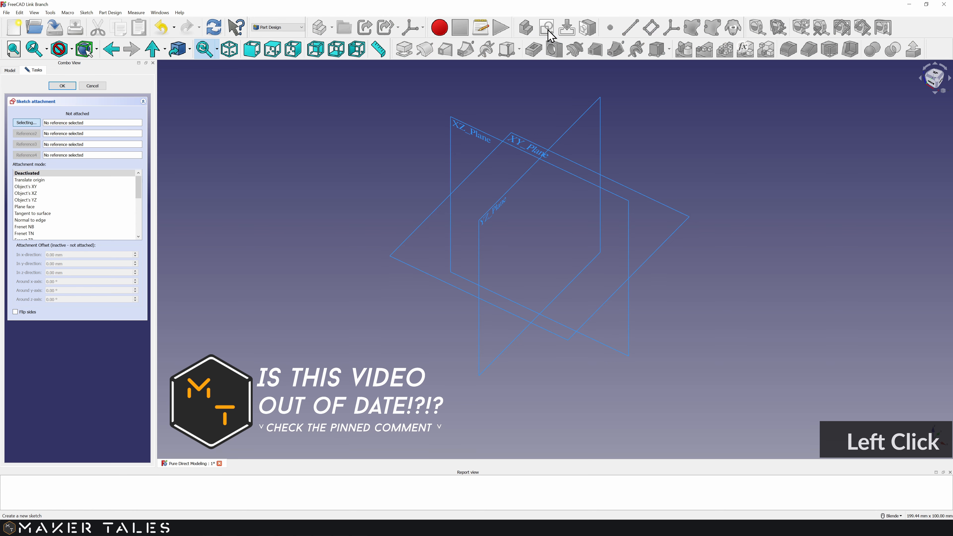
left_click(518, 147)
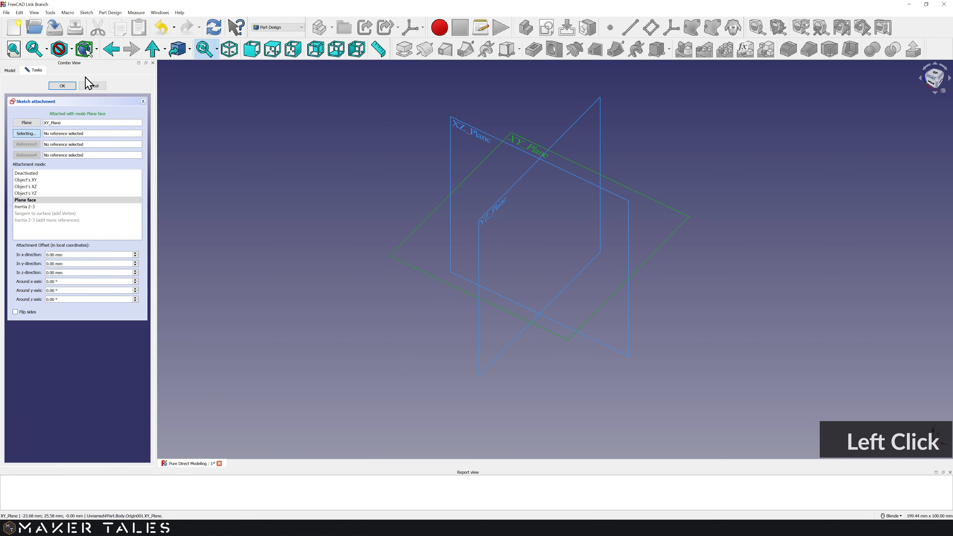
left_click(63, 85)
Step: Draw a rectangle around the sketch origin, with its lower-right corner at about (36, -37) mm
middle_click_drag(415, 209, 468, 277, "shift")
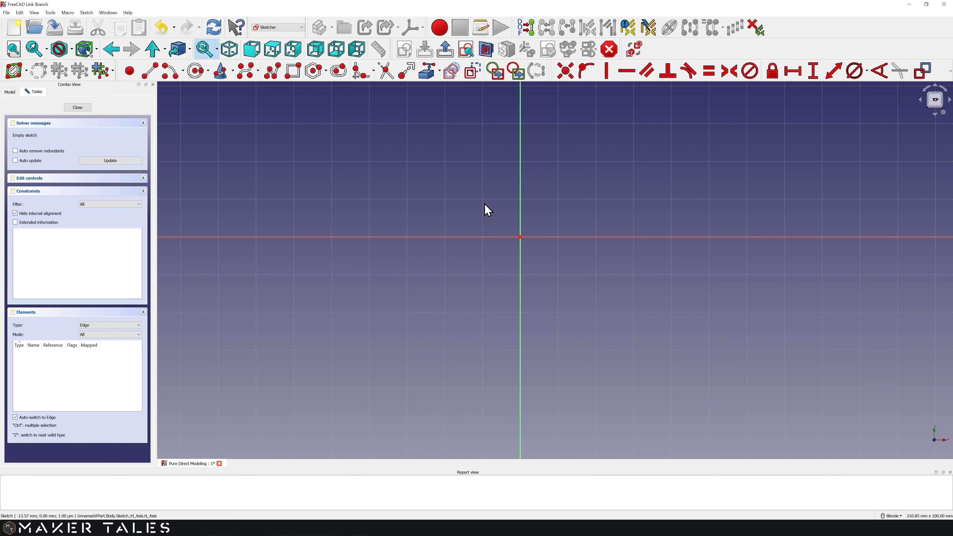
key("g")
key("r")
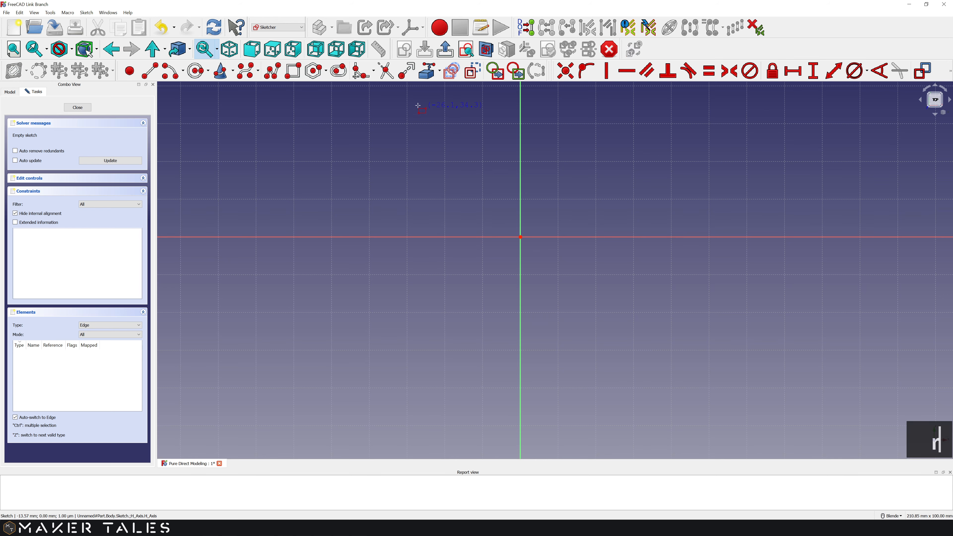
left_click(382, 113)
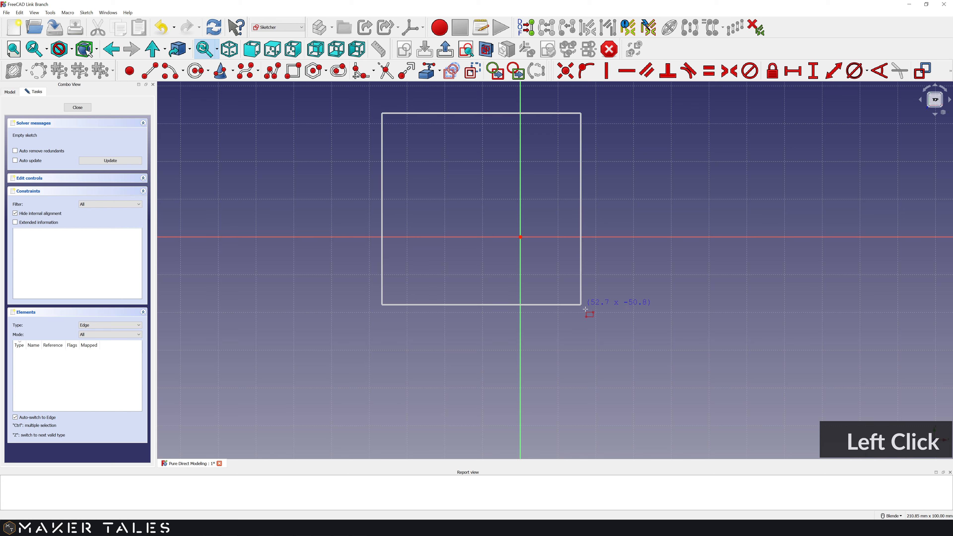
left_click(655, 376)
right_click(581, 327)
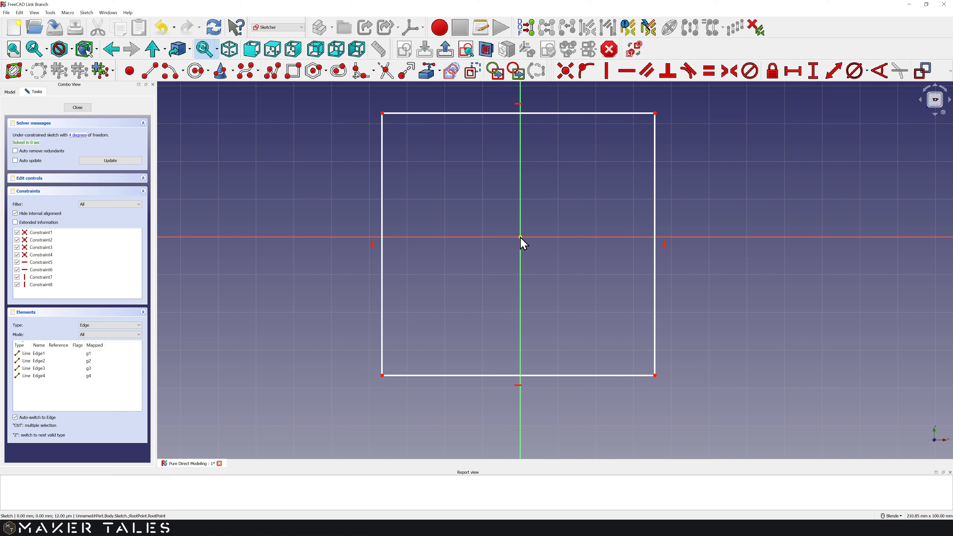
Step: Constrain the rectangle's lower-right and upper-left corners symmetric about the origin and shrink the rectangle freehand
left_click(655, 376)
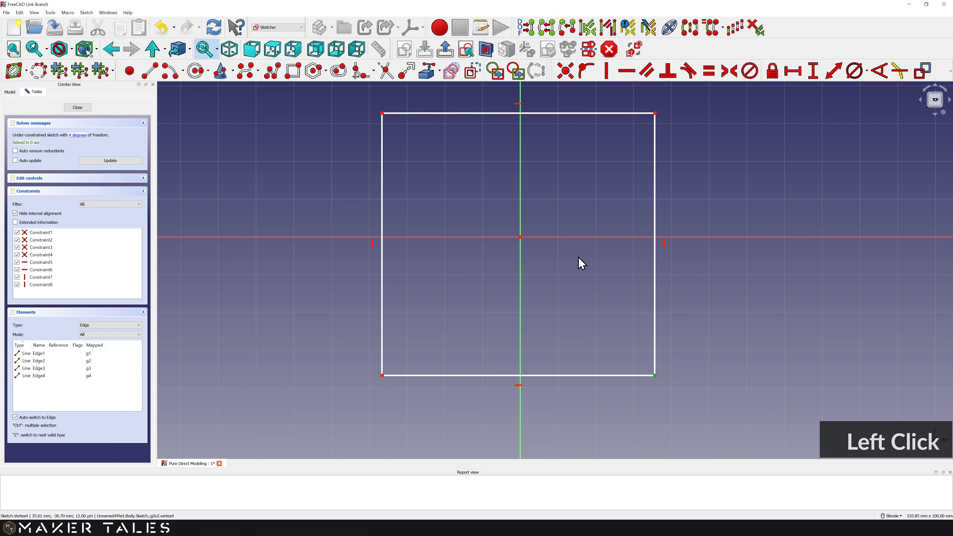
left_click(384, 114)
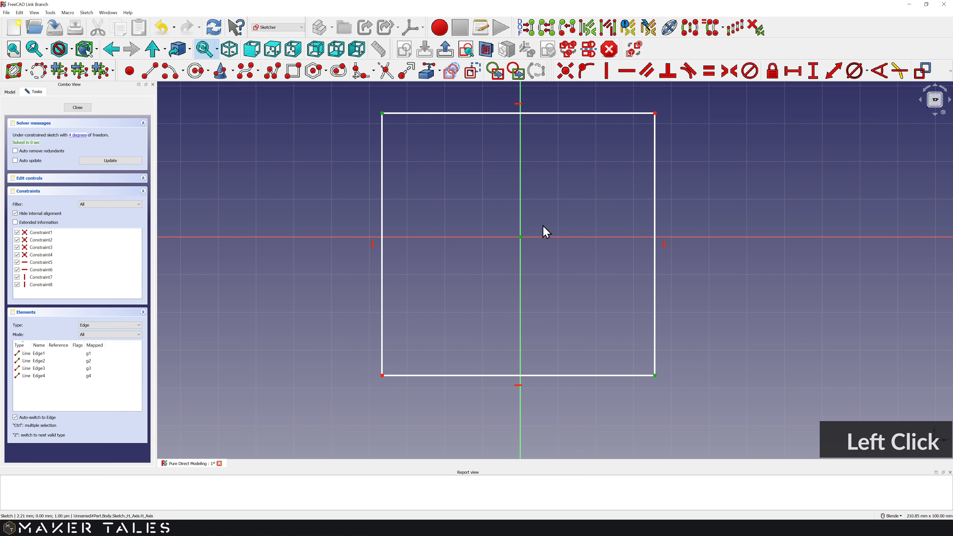
key("s")
left_click_drag(655, 363, 619, 333)
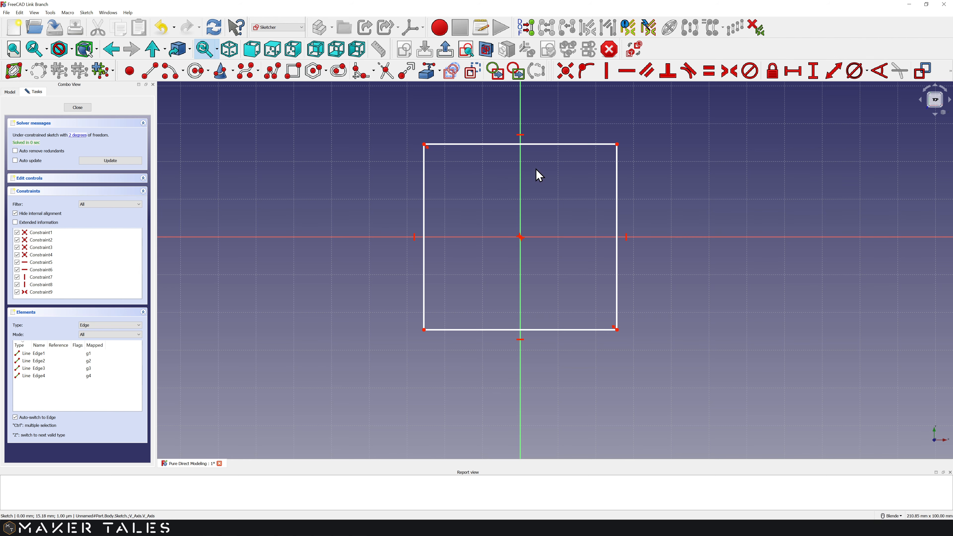
Step: Make the rectangle's top and right edges equal in length and shrink the resulting square freehand to about 45 mm
left_click(549, 145)
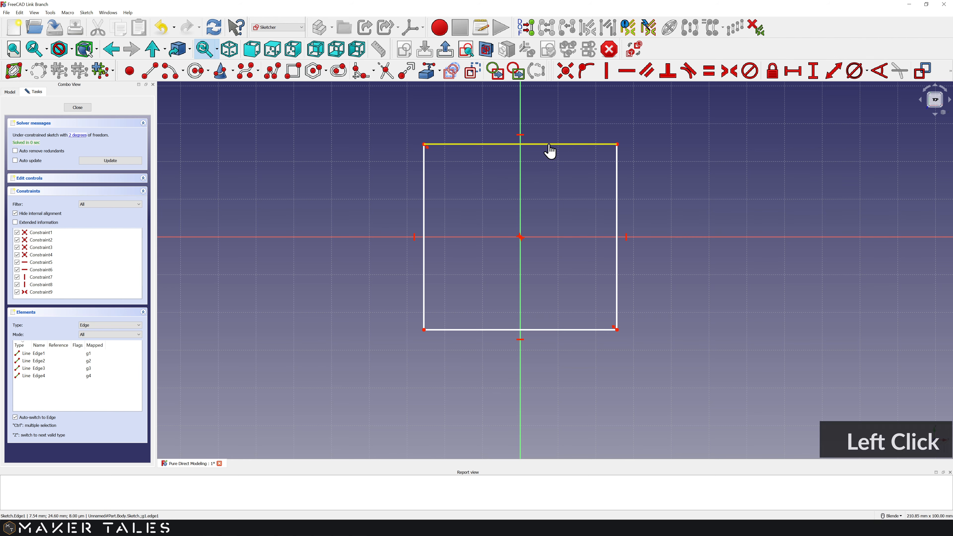
left_click(615, 172)
key("e")
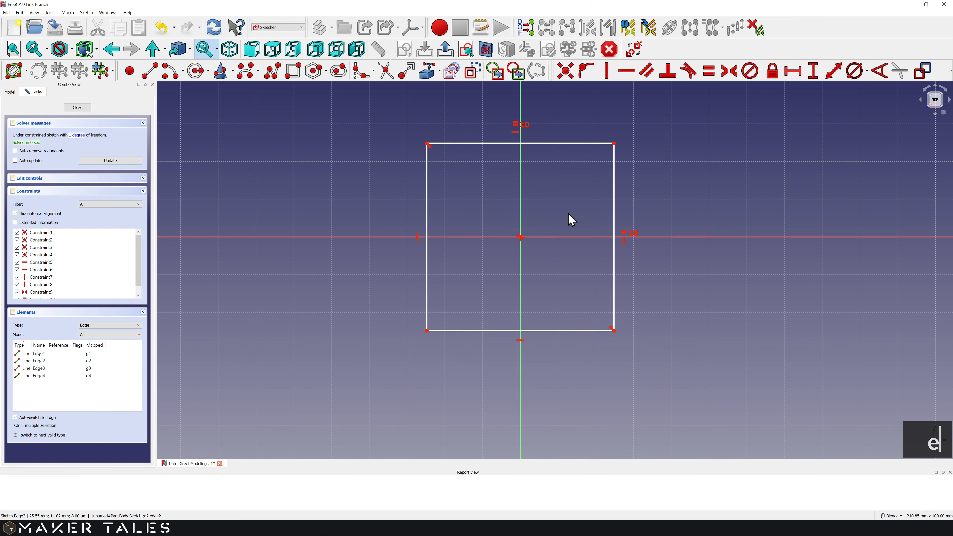
mouse_move(614, 331)
left_mouse_down()
mouse_move(640, 361)
mouse_move(609, 322)
left_mouse_up()
Step: Dimension the square's right edge vertically at 70 mm, place the dimension outside the square, and close the sketch
left_click(606, 213)
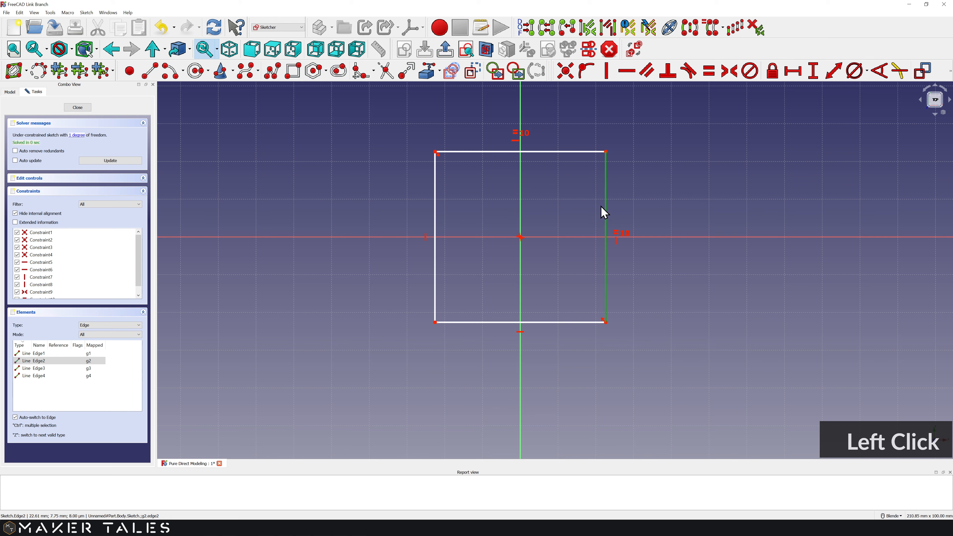
key("shift+v")
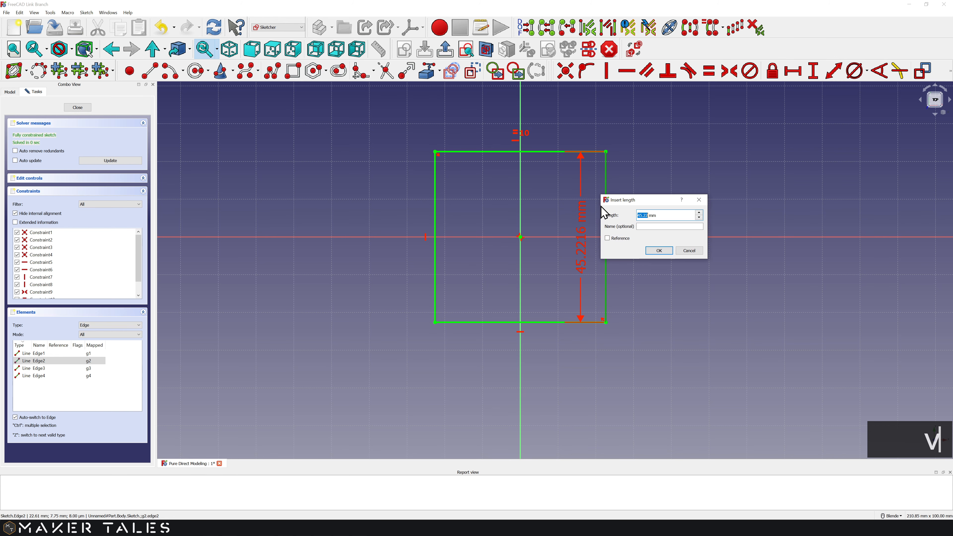
type("70")
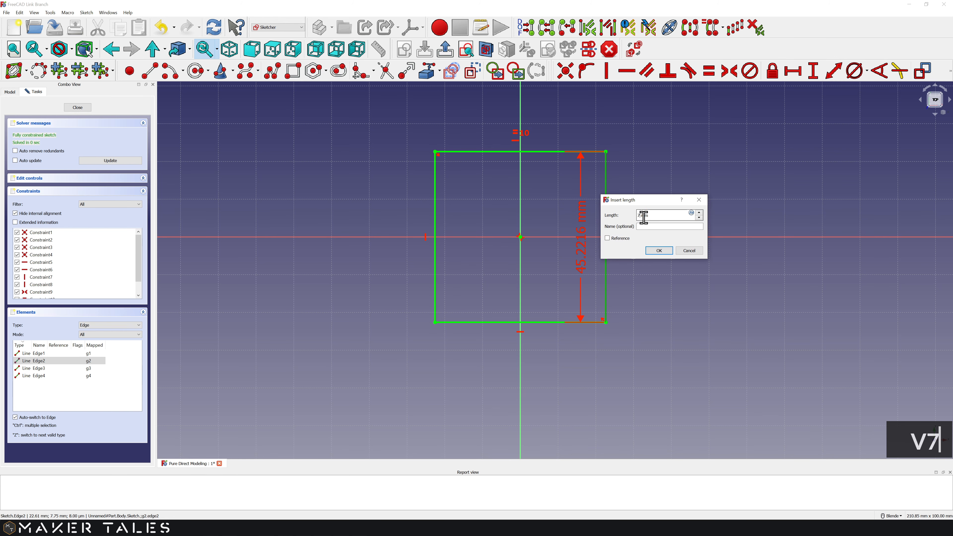
left_click(660, 251)
left_click_drag(627, 251, 702, 259)
scroll(602, 218, "down", 2)
middle_click_drag(604, 217, 572, 220, "shift")
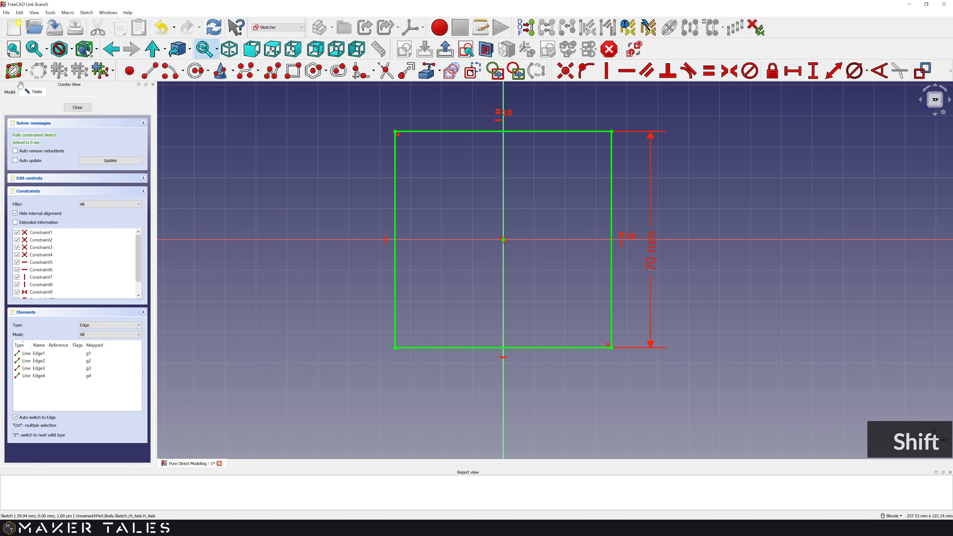
left_click(77, 108)
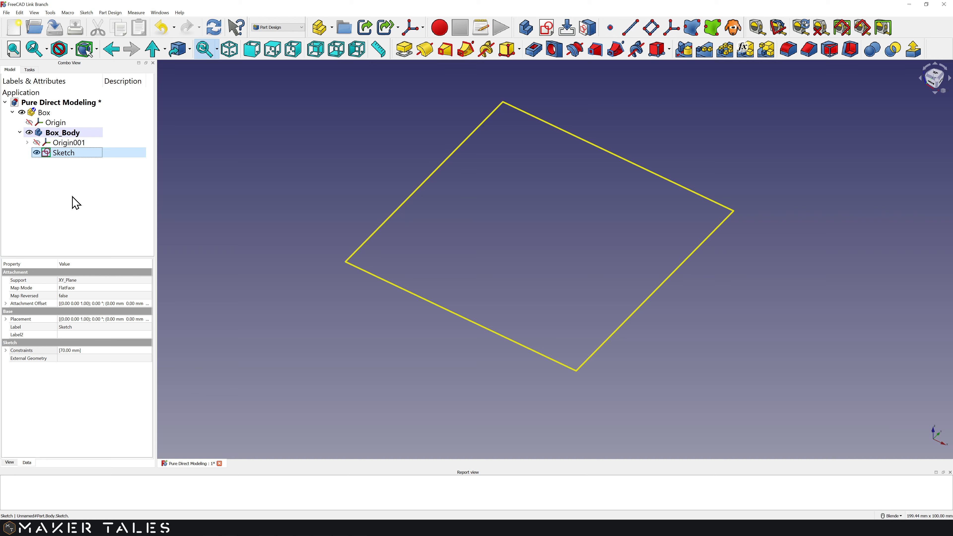
Step: Rename the finished sketch in Box_Body as Box_Base
key("F2")
type("Box_Base")
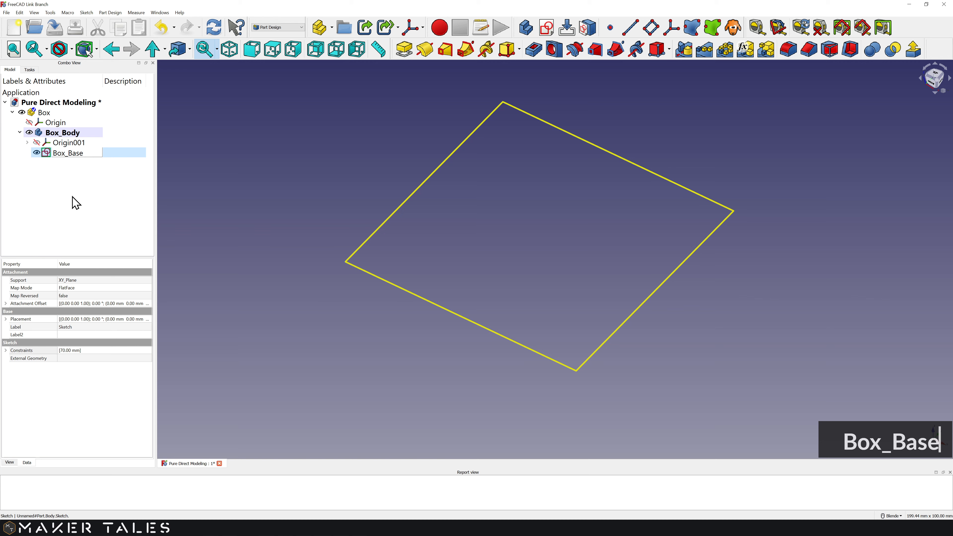
left_click(67, 199)
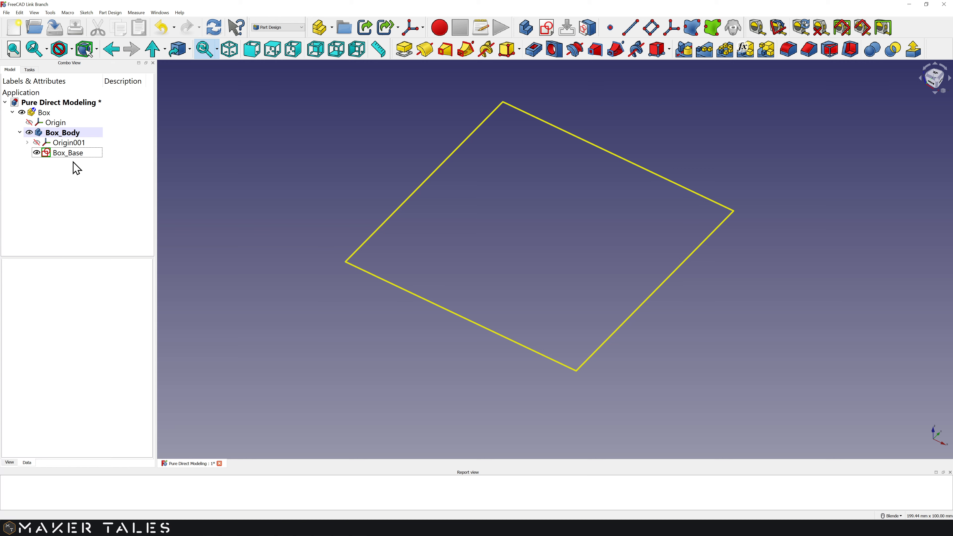
Step: Pad the Box_Base sketch to a length of 70 mm
middle_click_drag(453, 215, 459, 262, "shift")
scroll(459, 262, "down", 2)
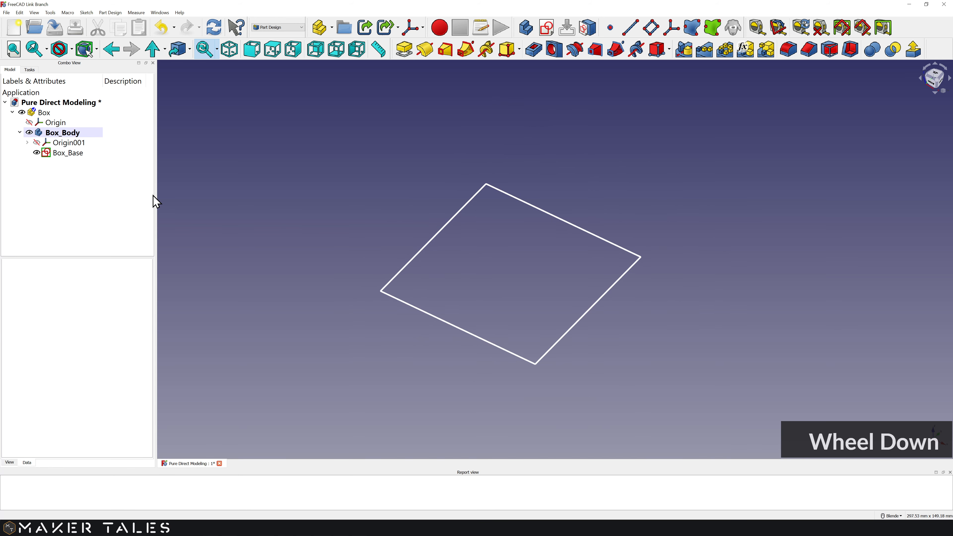
left_click(70, 154)
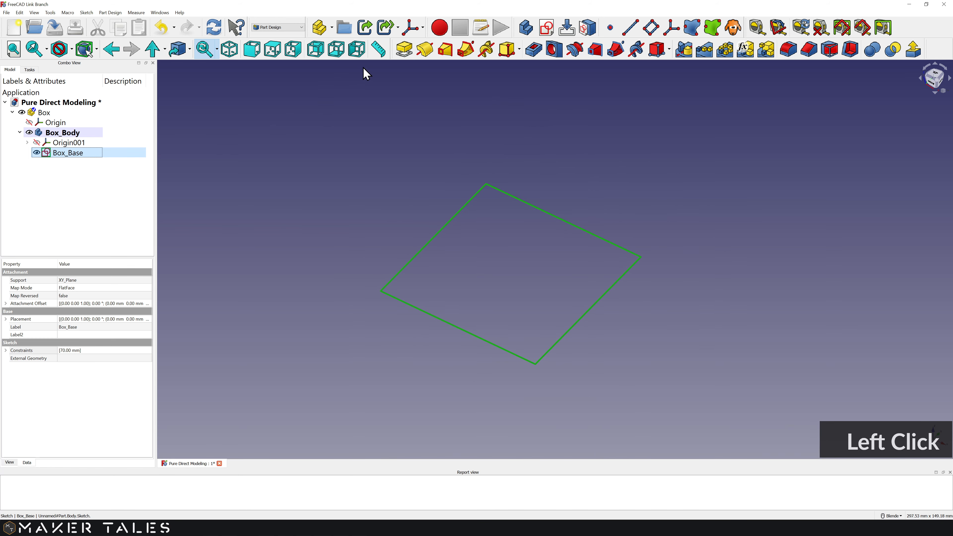
left_click(402, 54)
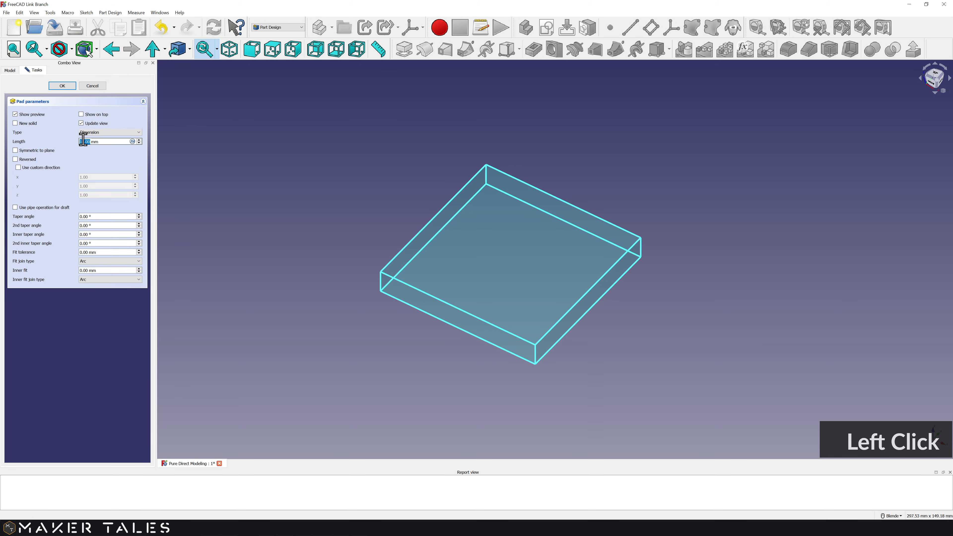
type("70")
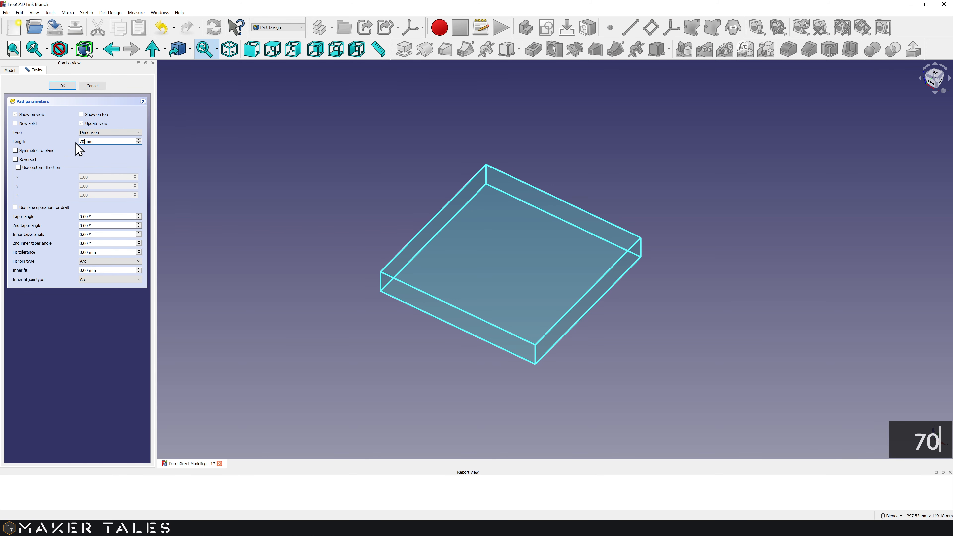
left_click(61, 85)
Step: Rename the pad feature in Box_Body as Box_Base_Pad
left_click(64, 153)
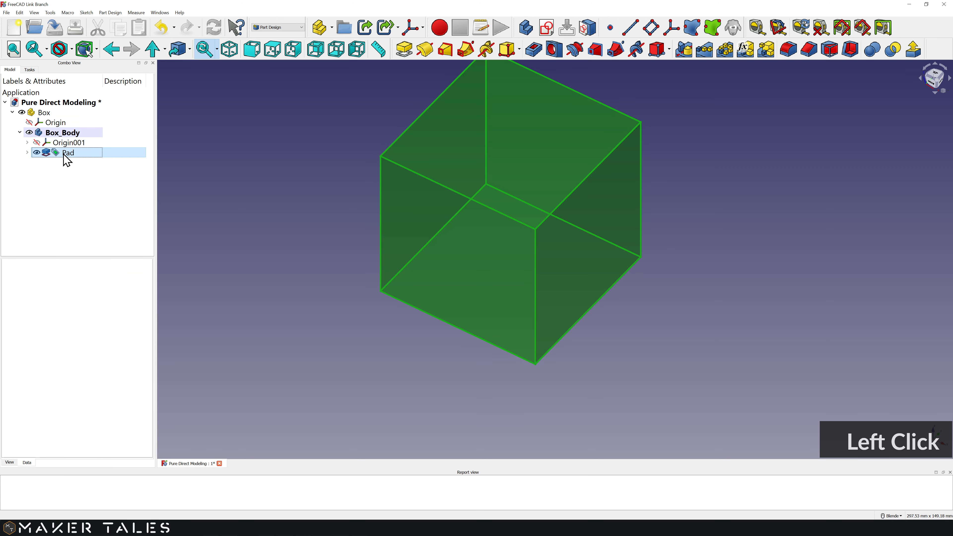
key("F2")
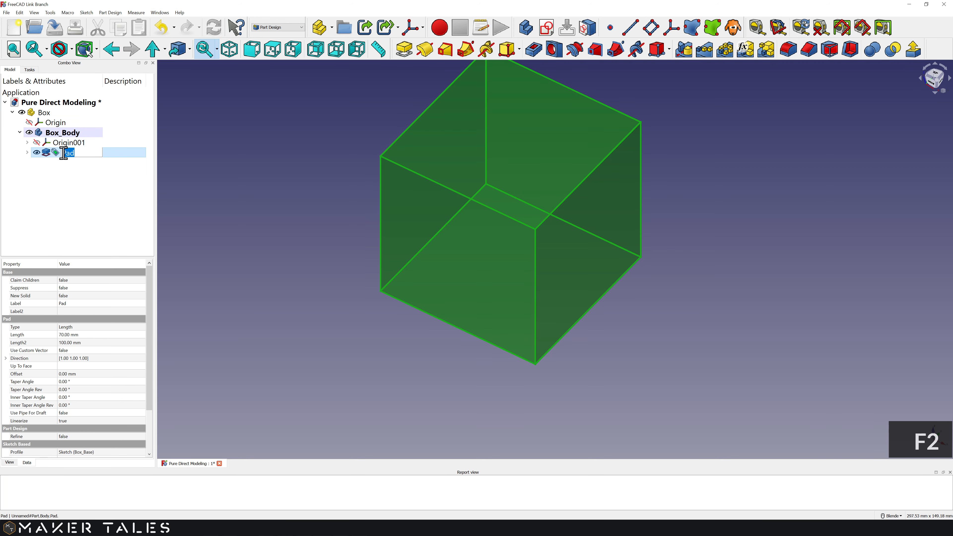
key("Left")
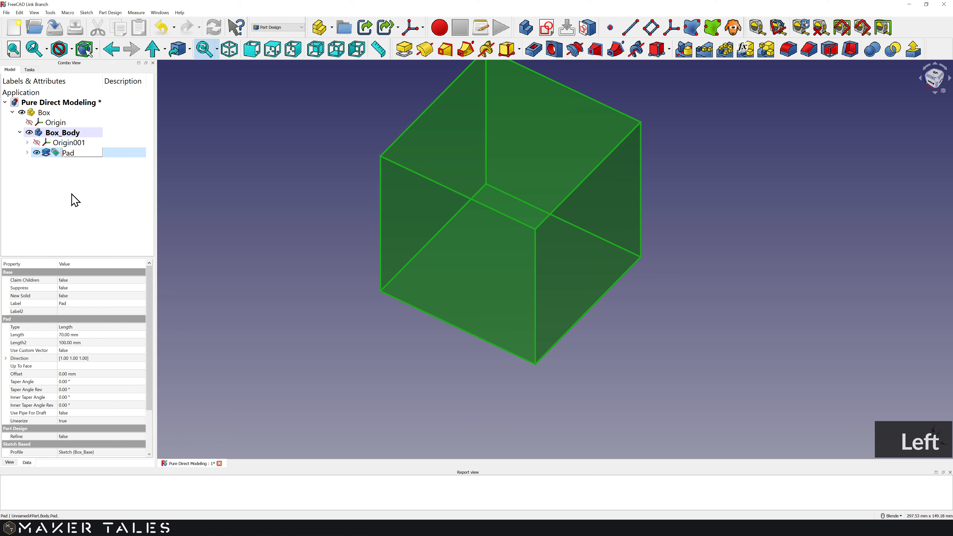
type("Bo")
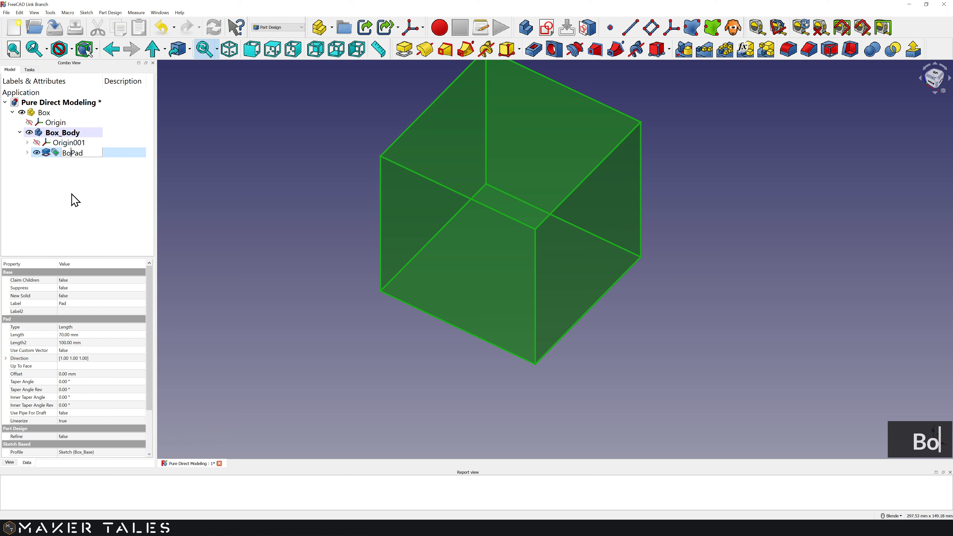
type("x_Base")
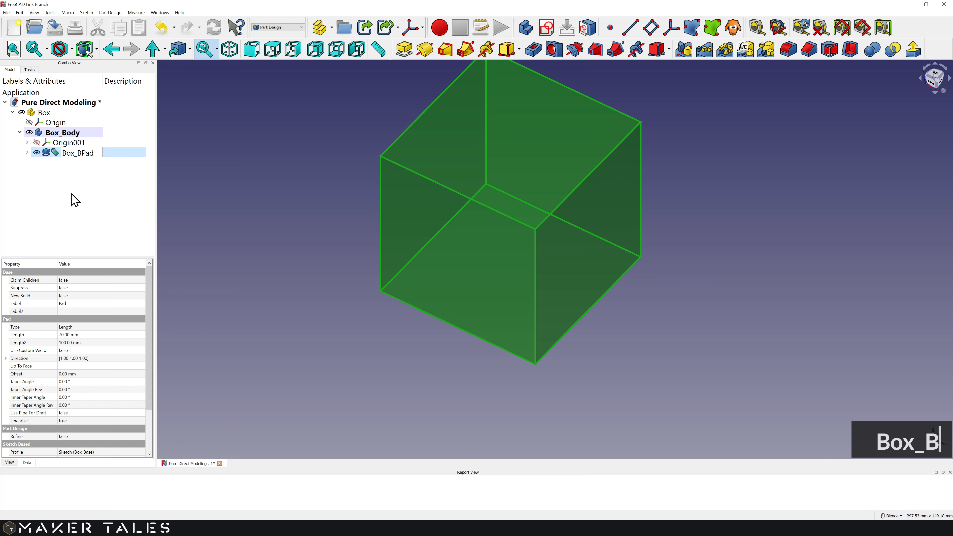
type("_")
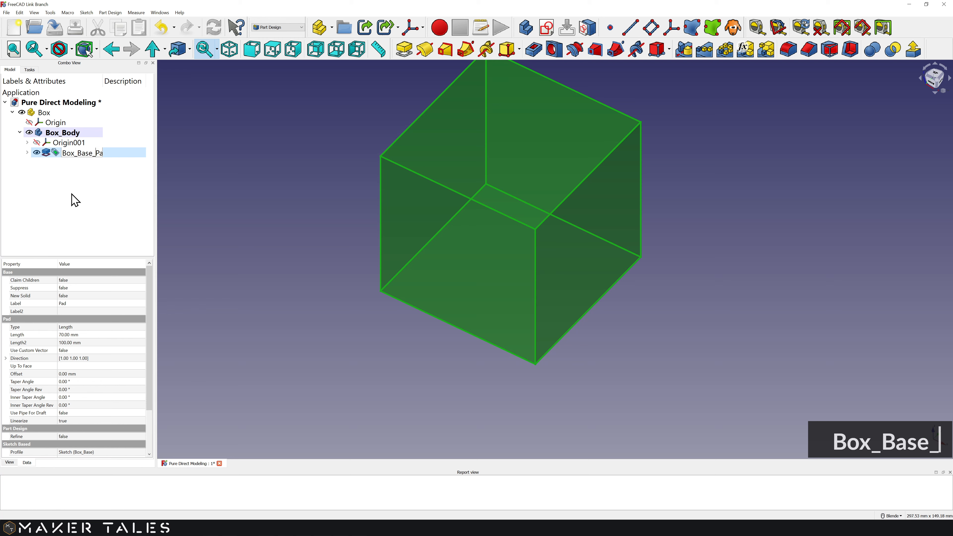
left_click(75, 200)
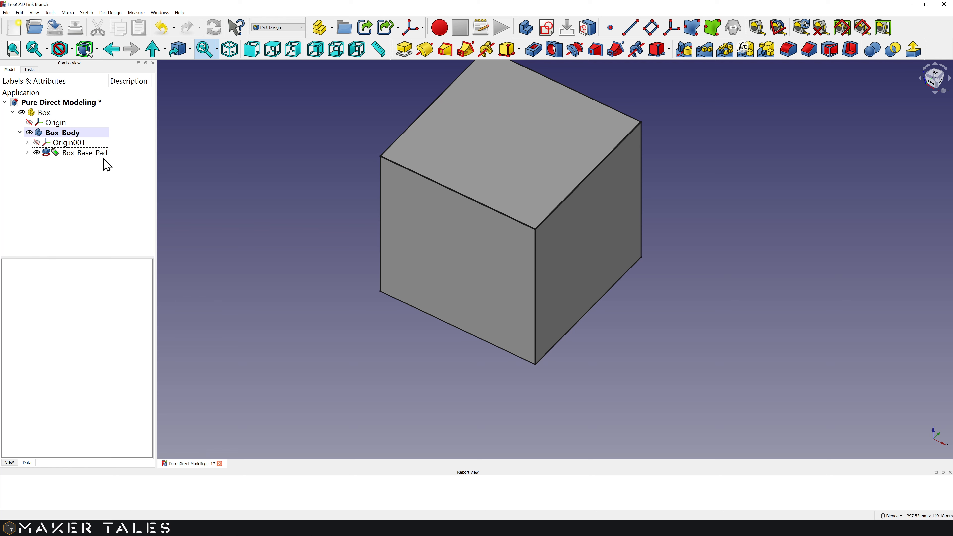
Step: Create a new sketch on the top face of Box_Base_Pad
middle_click_drag(319, 179, 311, 227, "shift")
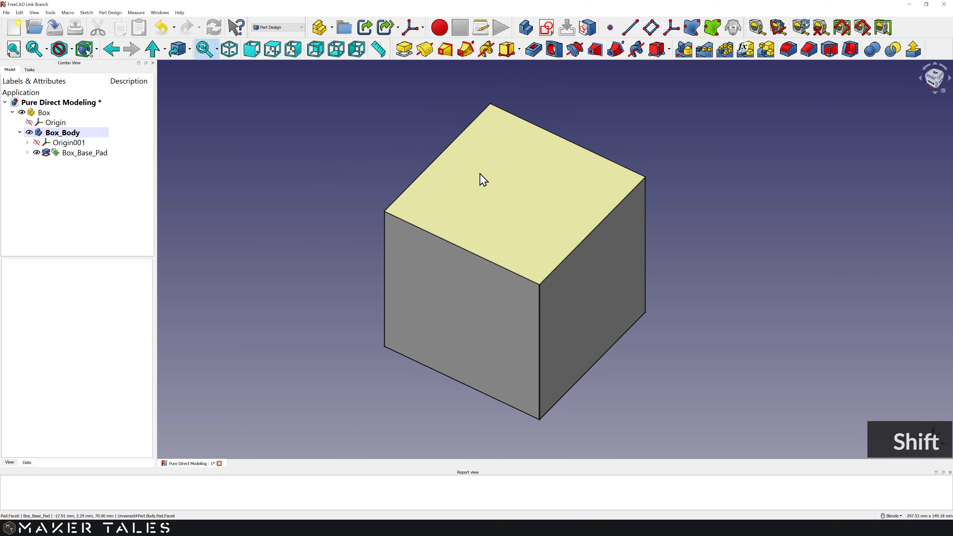
left_click(488, 183)
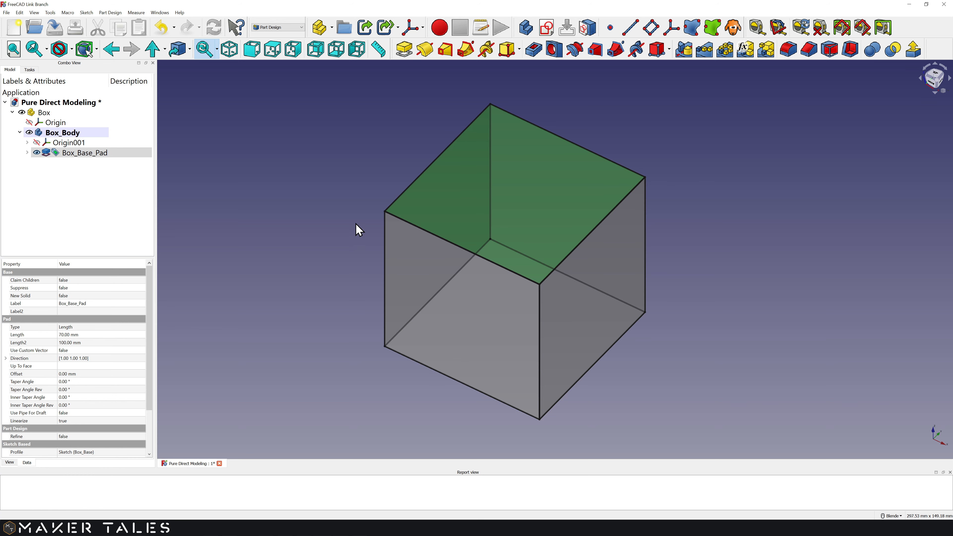
left_click(547, 27)
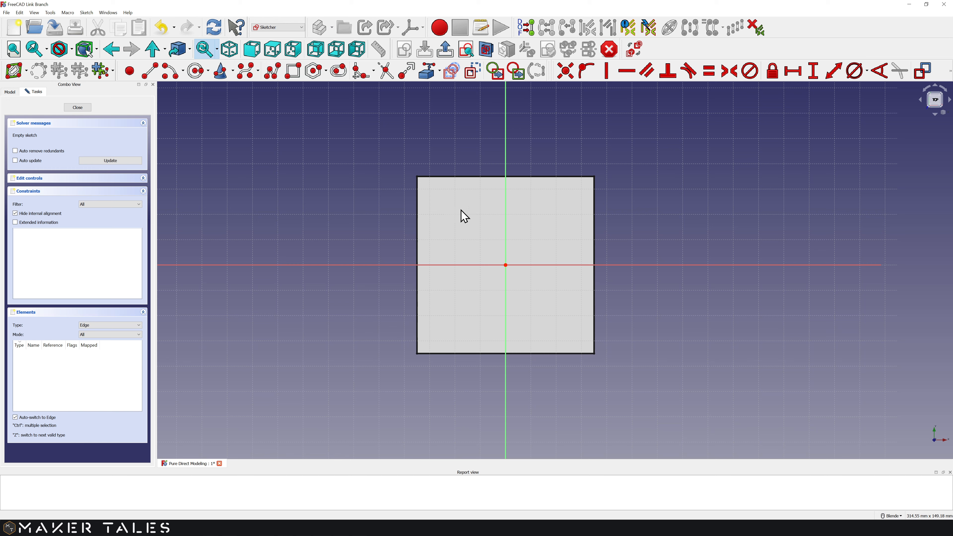
Step: Draw a rectangle about 47 mm wide and high around the sketch origin, inside the outline of the top face
key("g")
key("r")
left_click(445, 204)
left_click(563, 323)
right_click(563, 324)
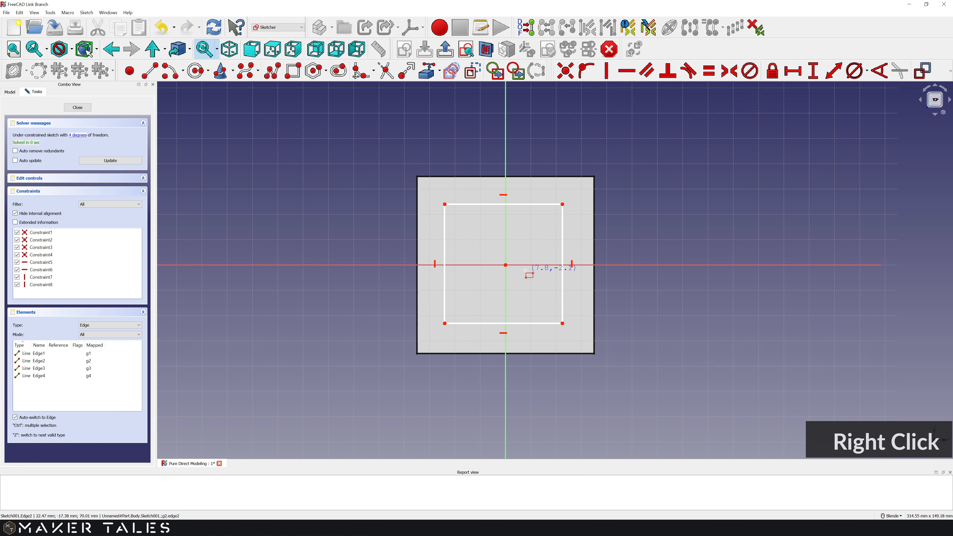
Step: Constrain the inner rectangle's lower-right and upper-left corners symmetric about the origin and make its top and right edges equal
left_click(564, 324)
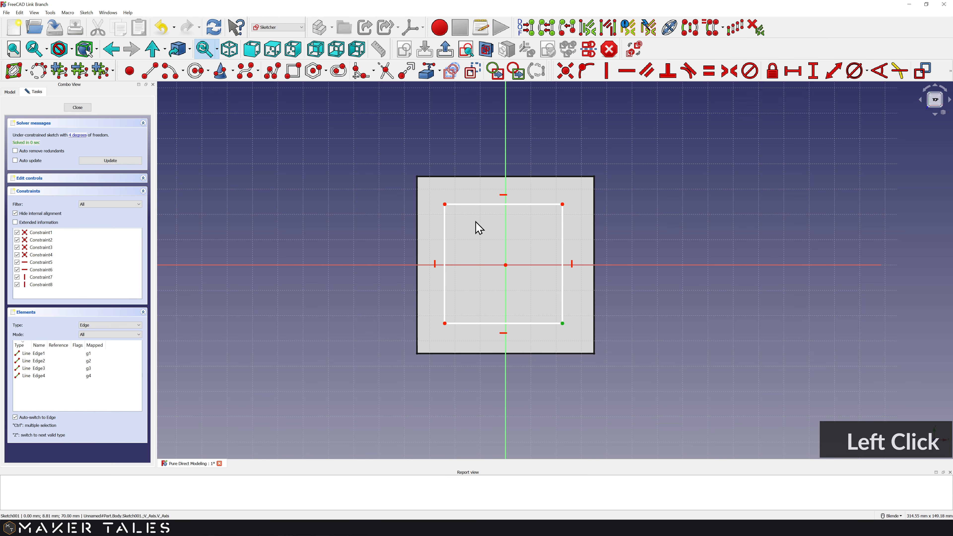
left_click(445, 205)
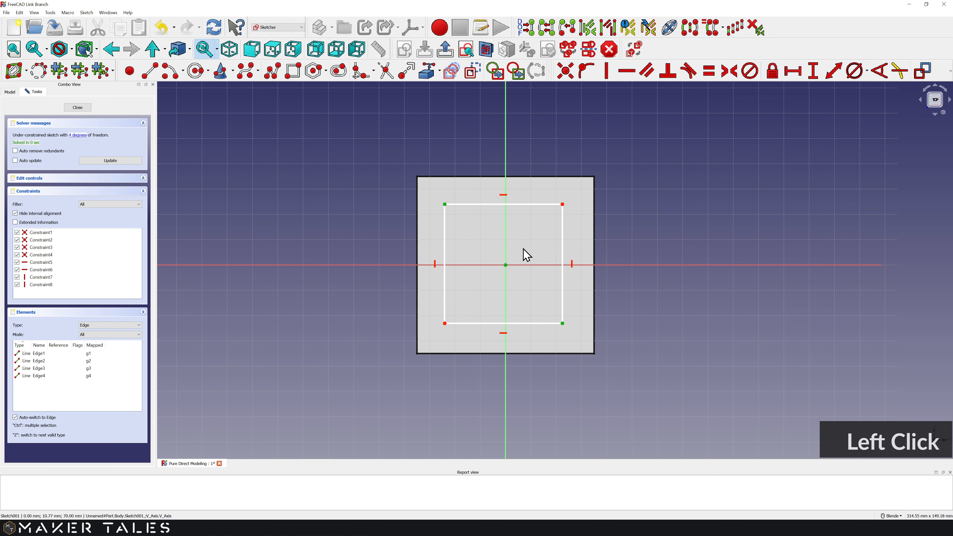
key("s")
scroll(531, 268, "up", 4)
left_click(564, 133)
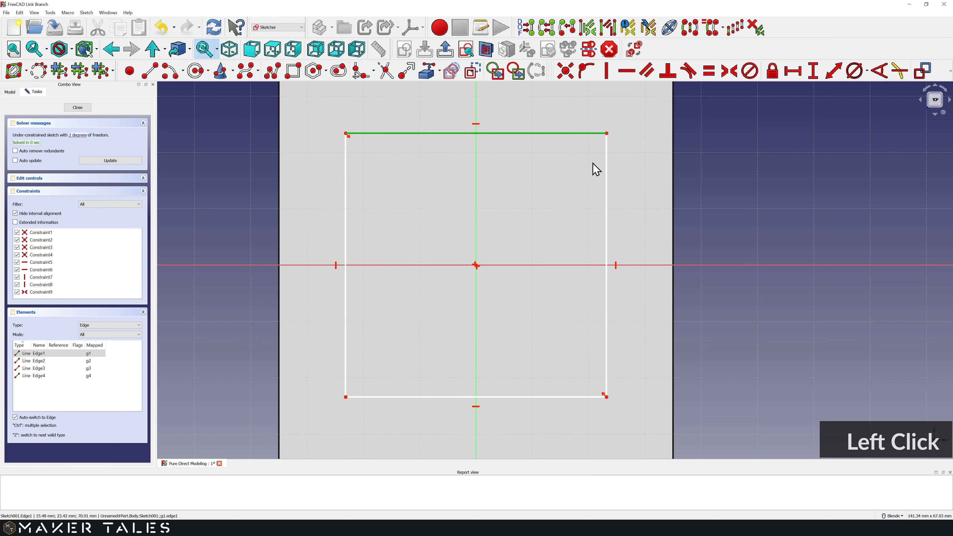
left_click(606, 185)
key("e")
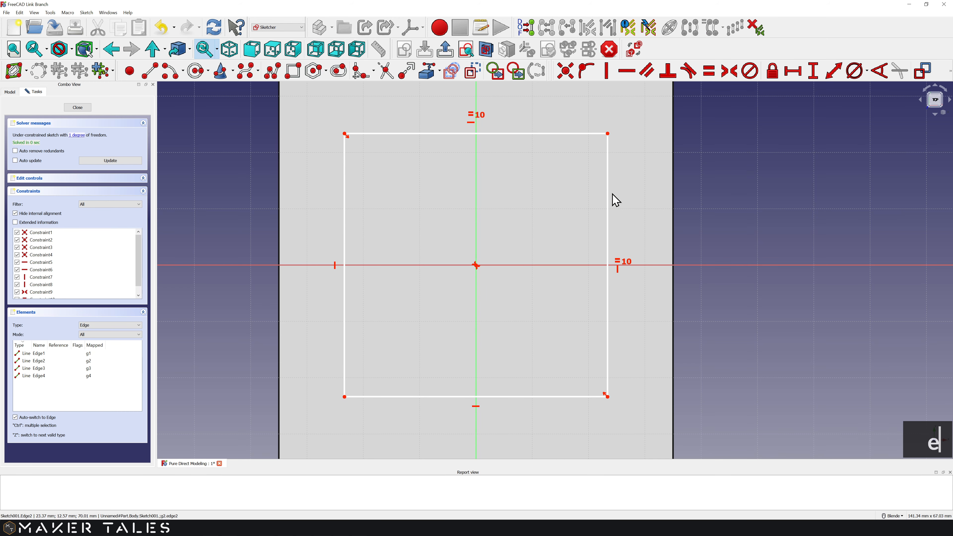
Step: Constrain the inner square's right edge to a vertical length of 70 - 1.5 - 1.5 mm, place the dimension outside the outline, and close the sketch
left_click(609, 196)
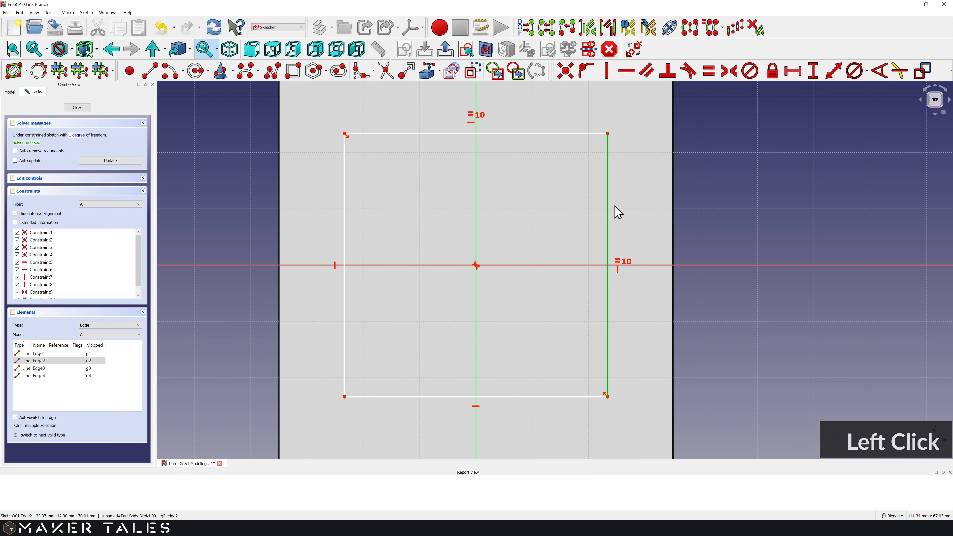
scroll(619, 212, "down", 1)
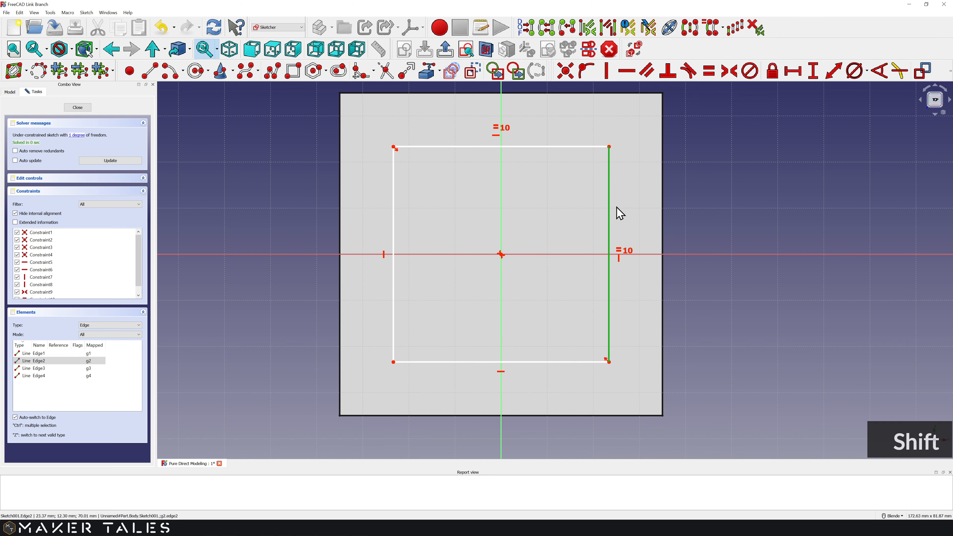
key("shift+v")
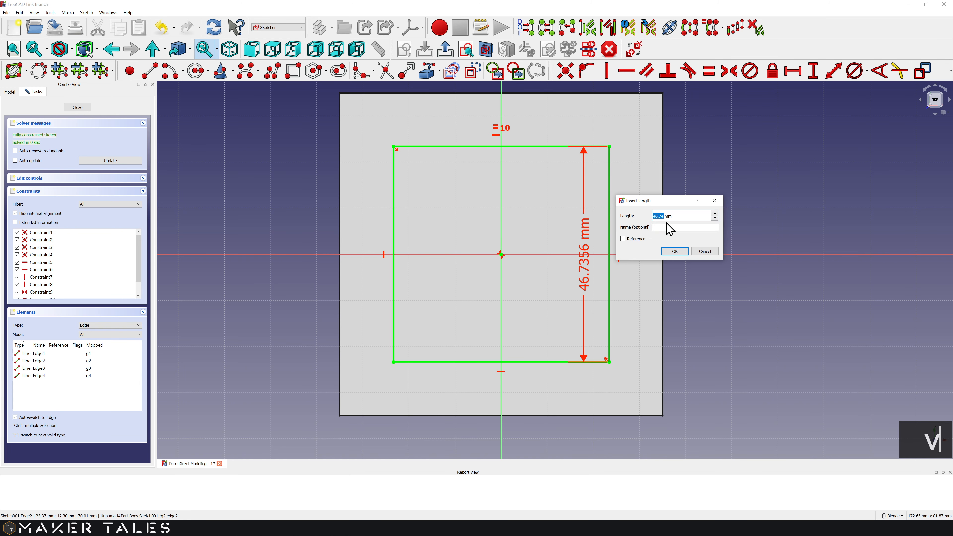
type("70")
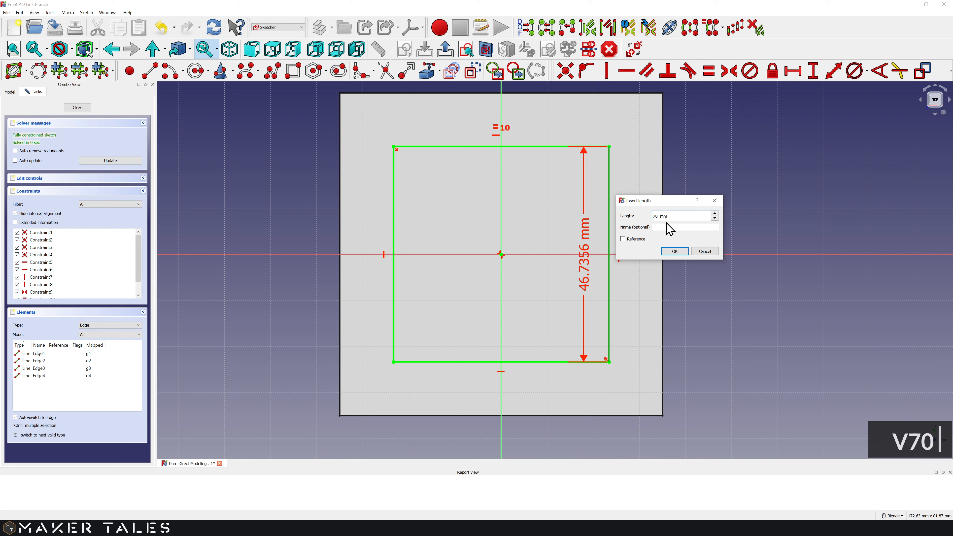
type(" - 1,5 - ")
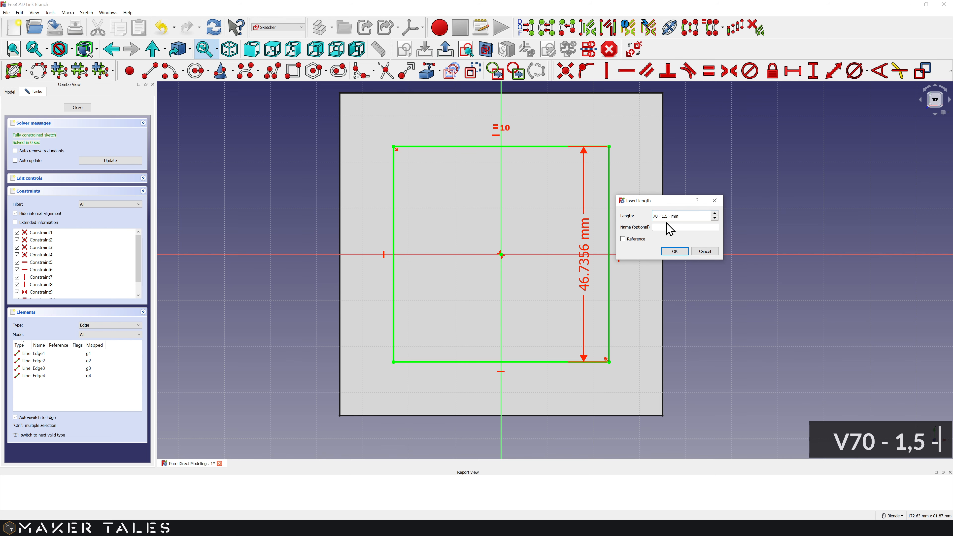
type("1.5")
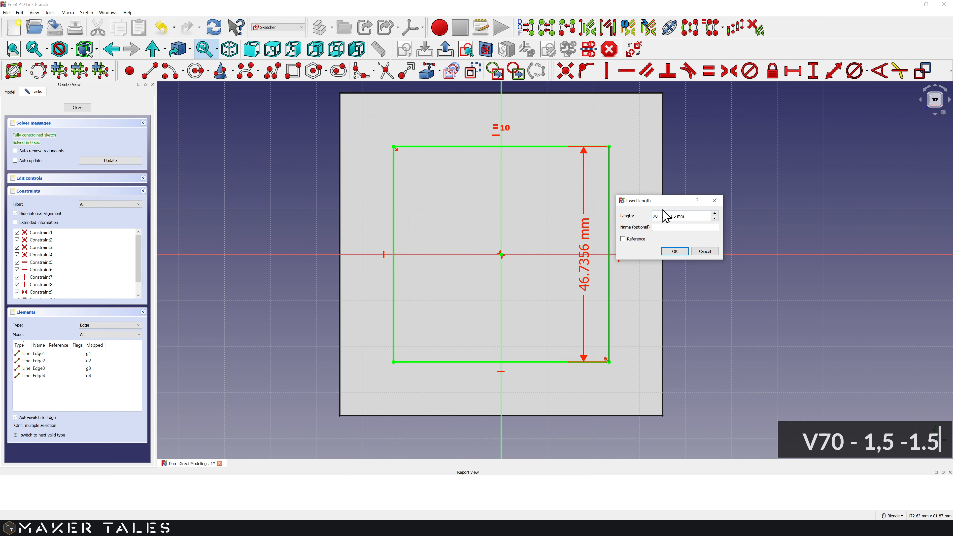
left_click(666, 215)
key("BackSpace")
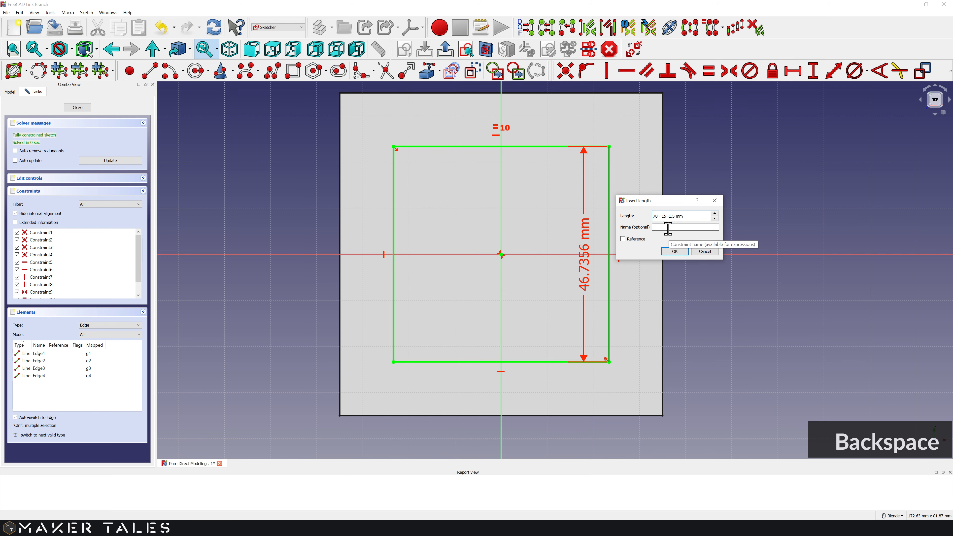
type(".")
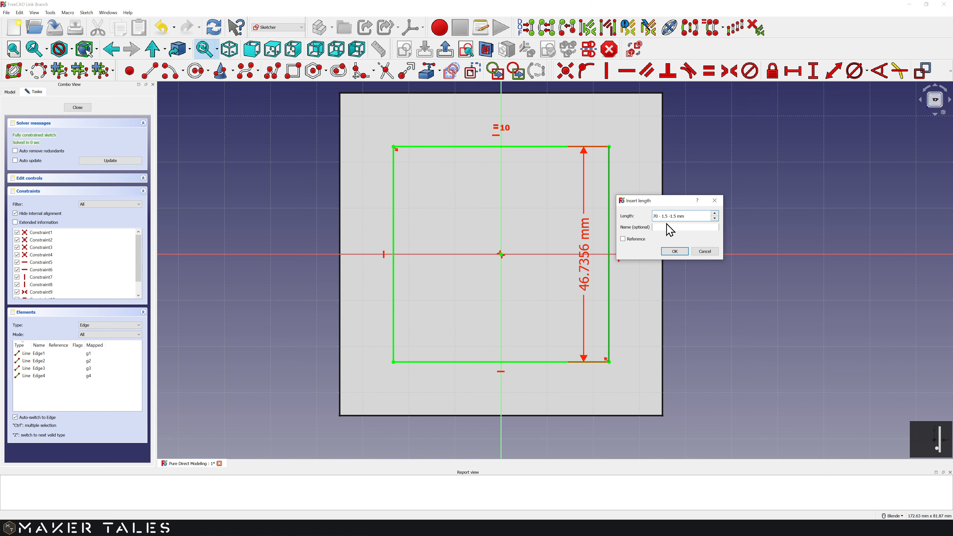
left_click(674, 251)
left_click_drag(631, 264, 729, 262)
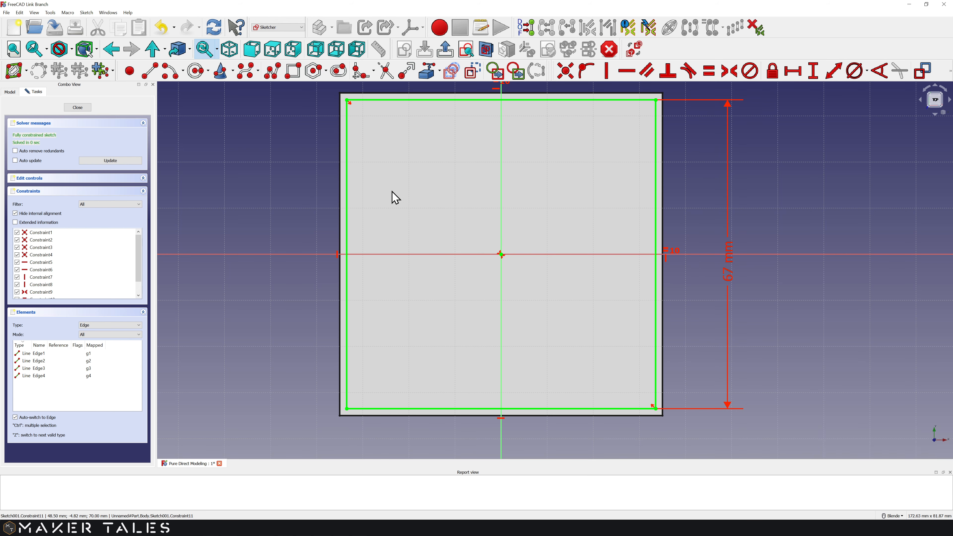
left_click(84, 110)
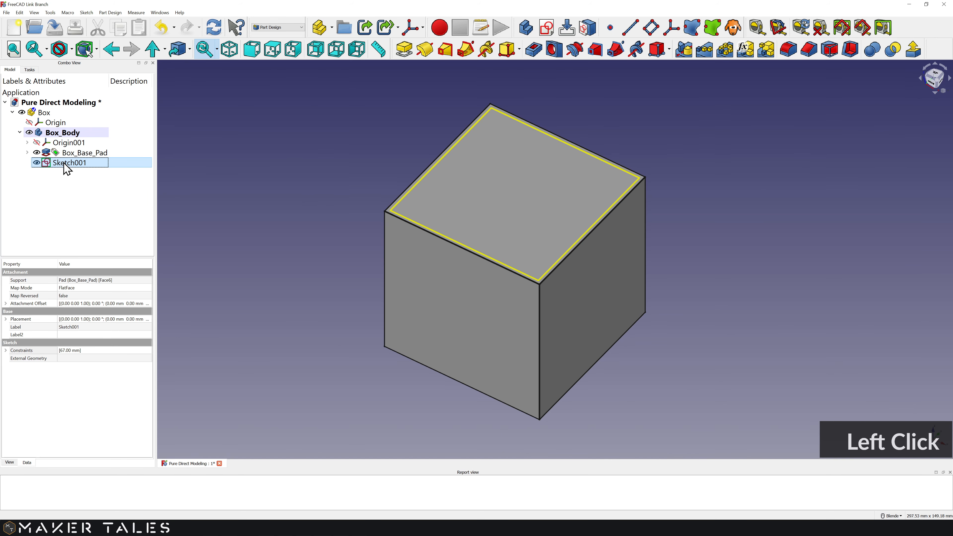
Step: Rename the inner square sketch as Box_Hole
key("F2")
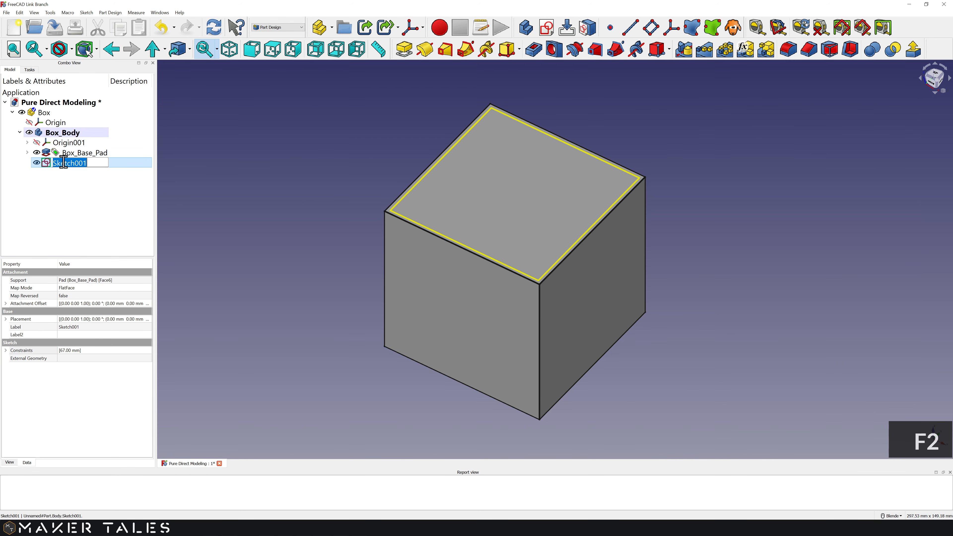
key("shift")
type("Box")
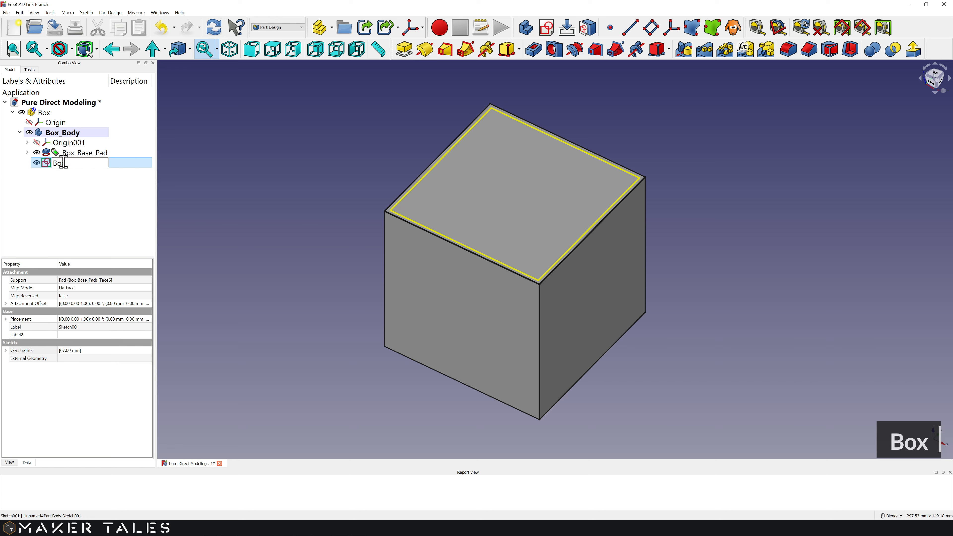
type("_Hole")
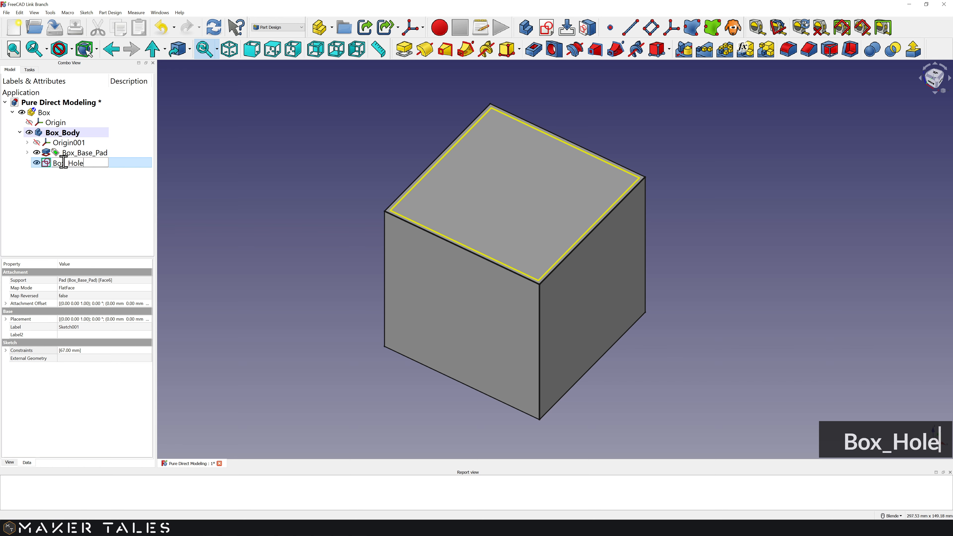
left_click(77, 197)
Step: Pocket the Box_Hole sketch into the cube with a length of 70 - 3 mm
left_click(80, 165)
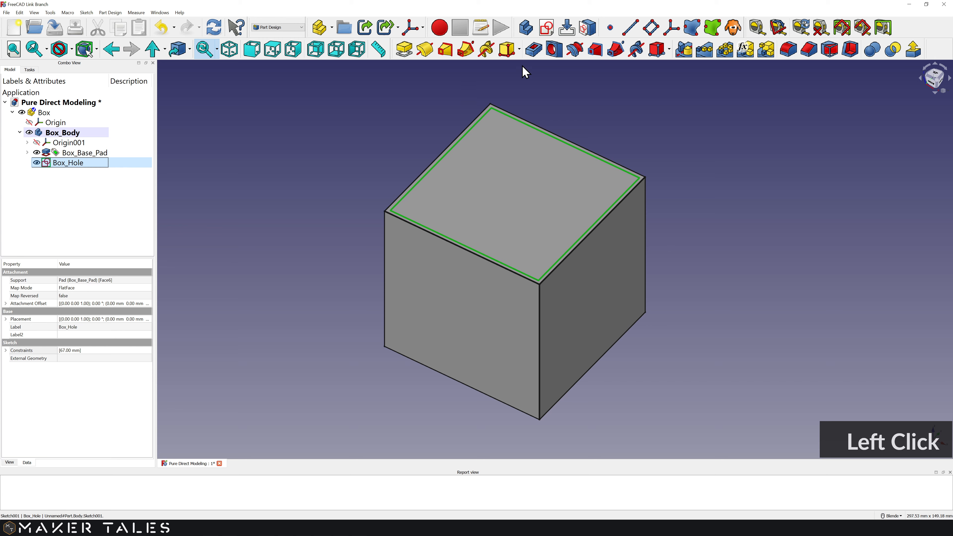
left_click(533, 49)
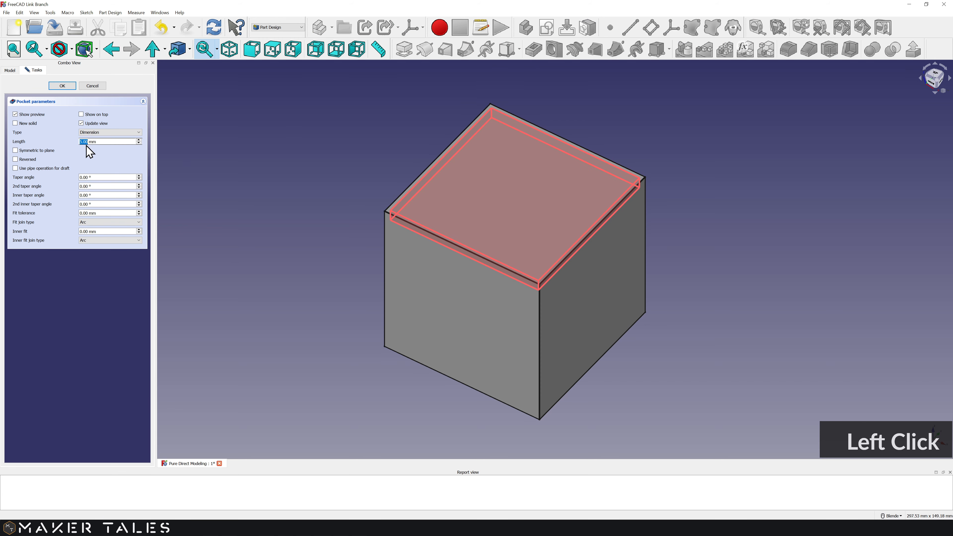
type("70 -")
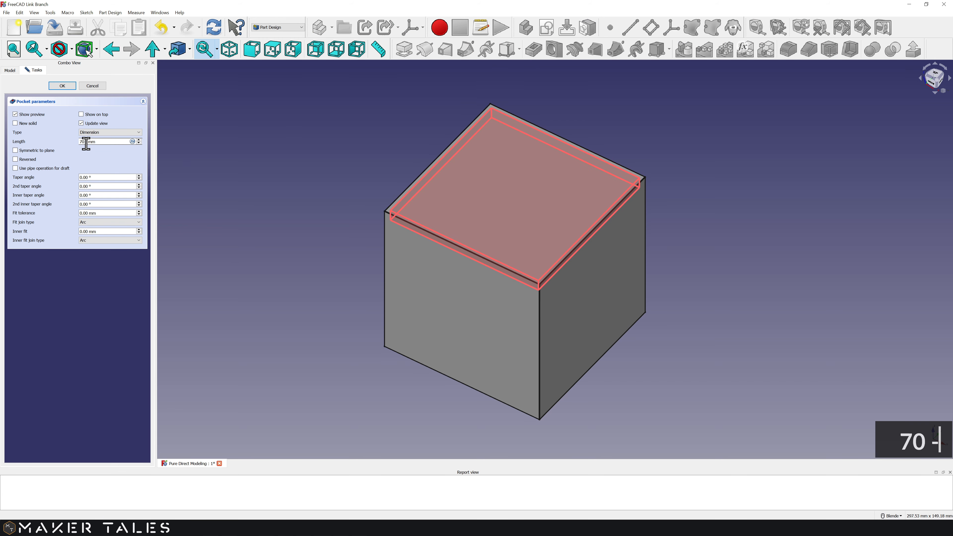
type("3")
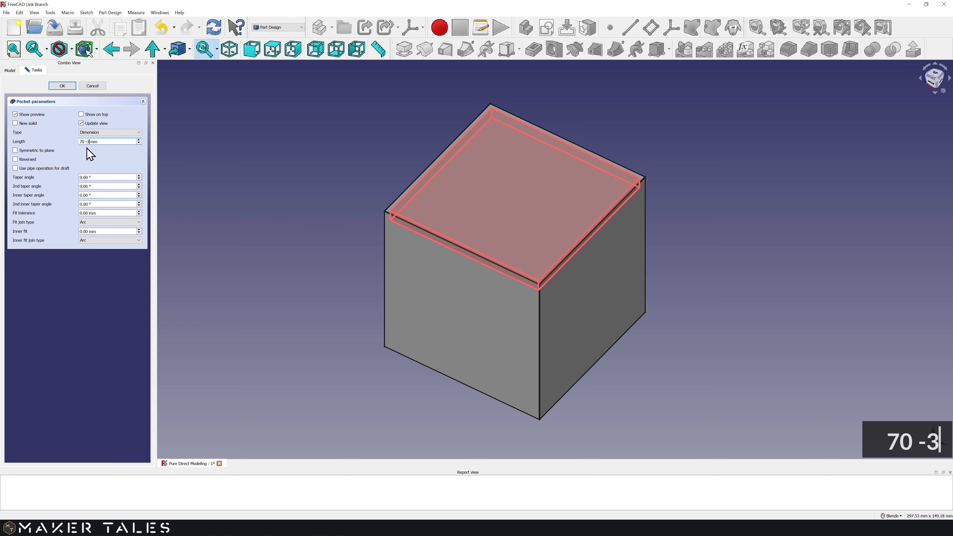
left_click(67, 87)
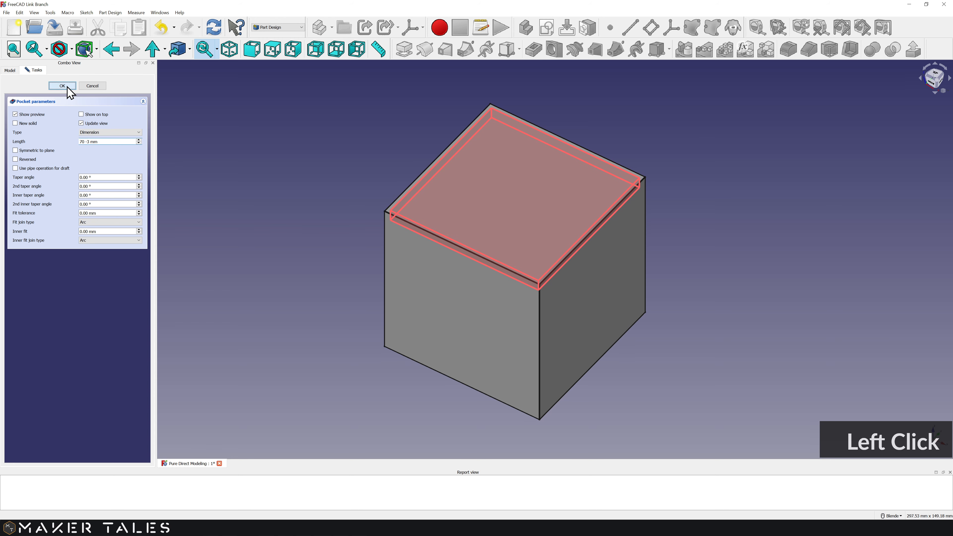
middle_click_drag(379, 157, 377, 191)
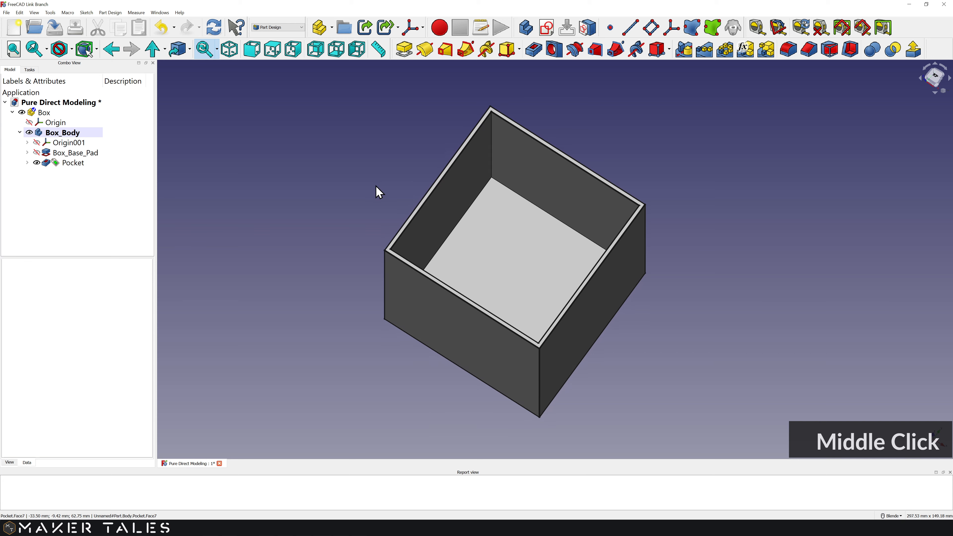
Step: Rename the pocket feature as Box_Hole_Pocket
left_click(73, 164)
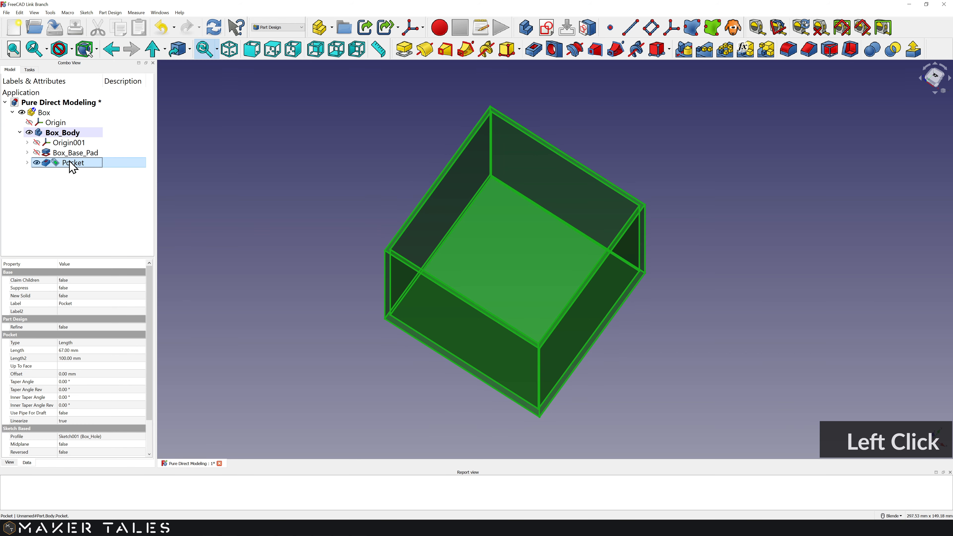
key("F2")
key("Left")
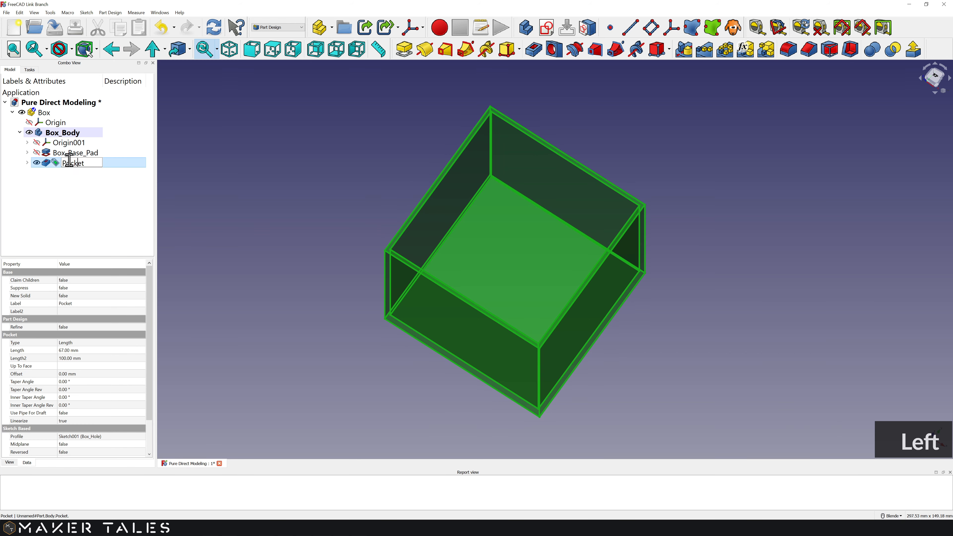
type("Box_Hole_")
left_click(244, 262)
middle_click_drag(244, 262, 244, 202)
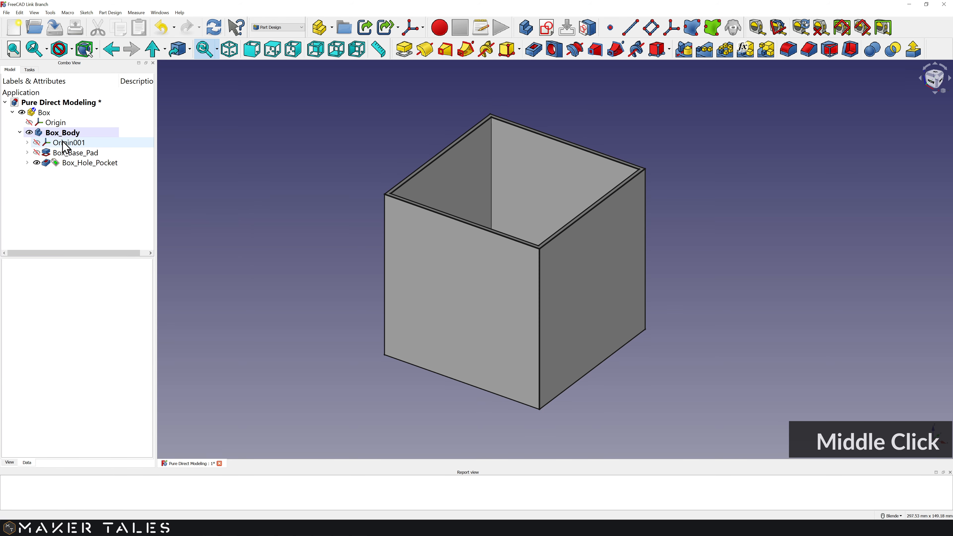
Step: Collapse the Box part in the model tree and hide it from the view
left_click(11, 112)
left_click(40, 115)
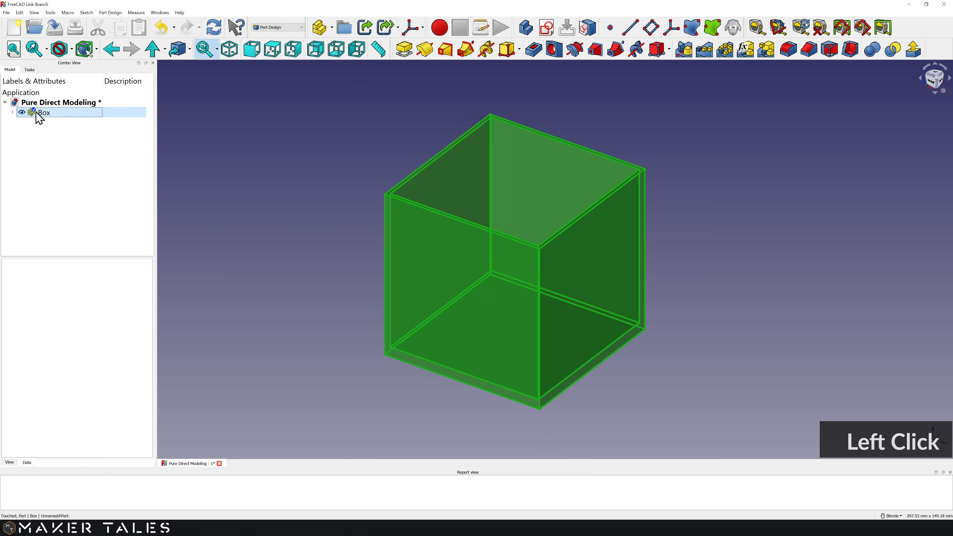
key("space")
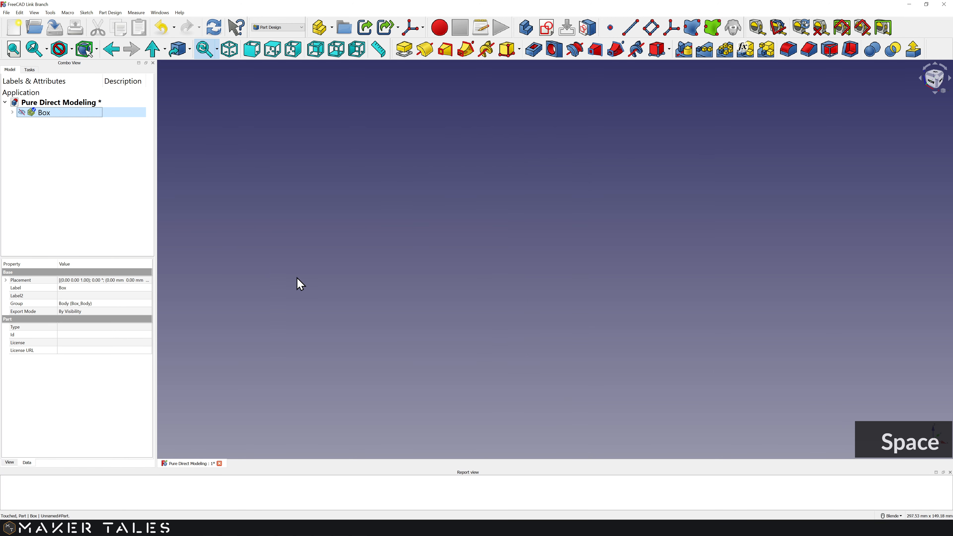
left_click(104, 198)
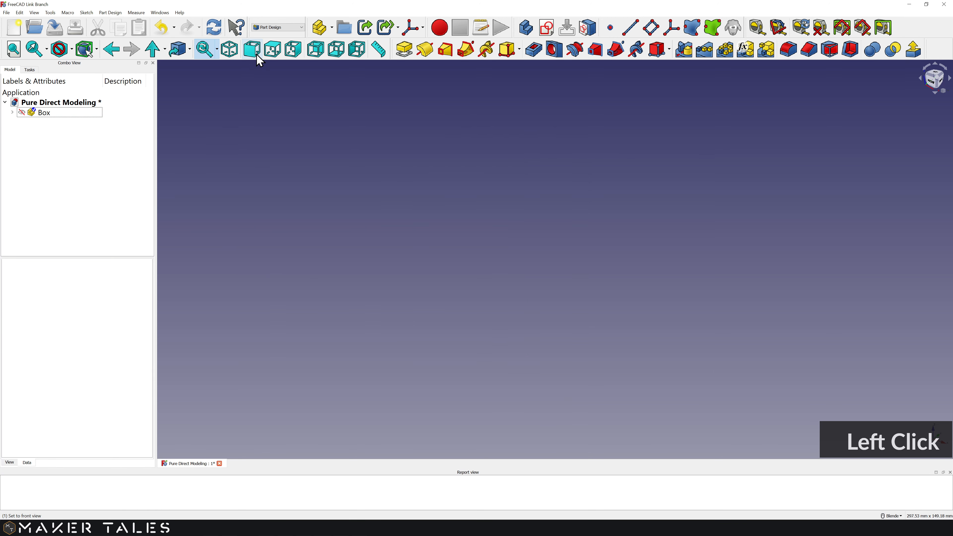
Step: Create a new part containing a new body, and rename the part as Lid
left_click(321, 30)
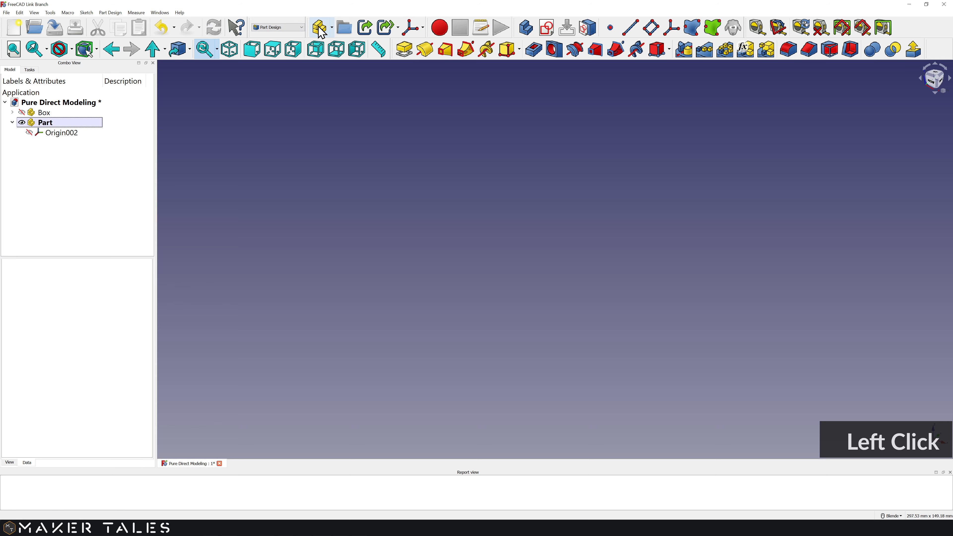
left_click(526, 27)
left_click(71, 142)
key("F2")
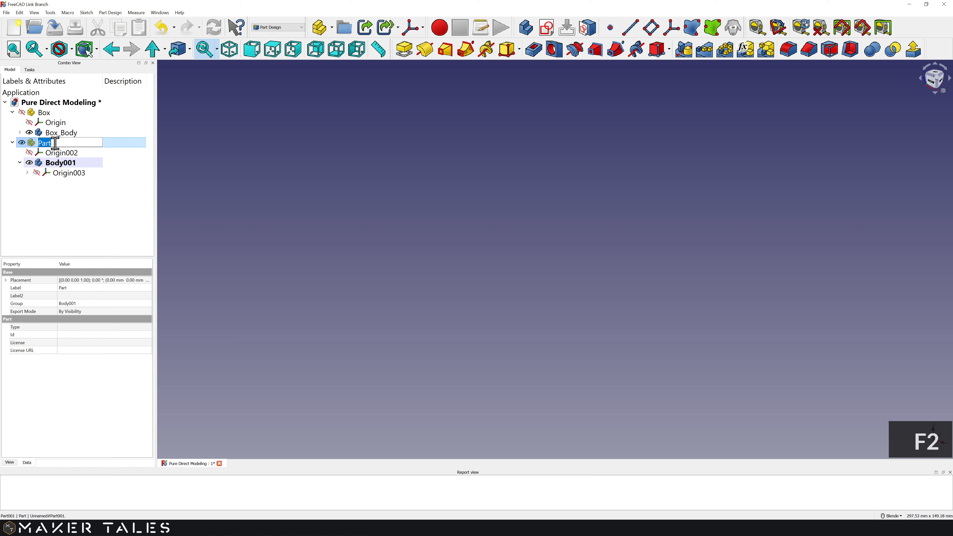
key("shift")
type("Lid")
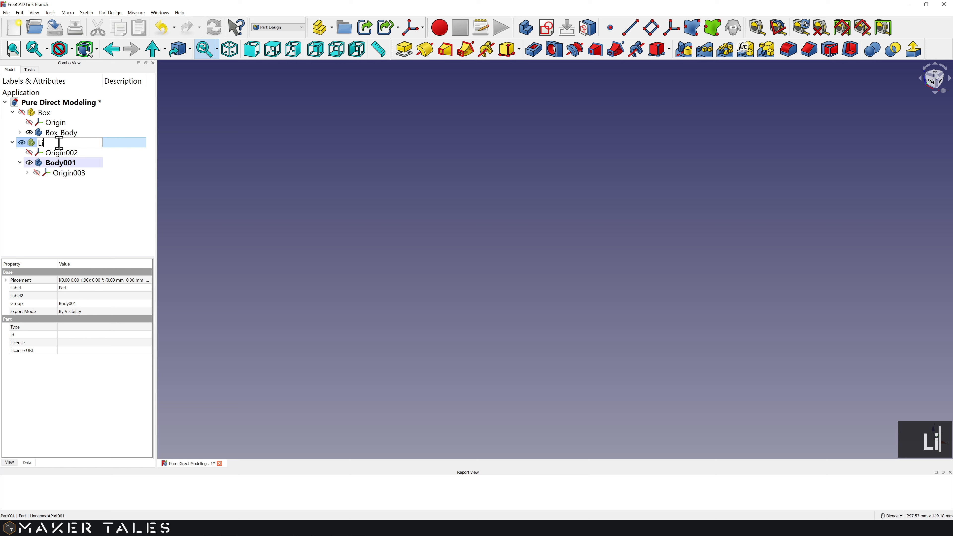
Step: Rename the body inside the Lid part as Lid_Body
left_click(70, 166)
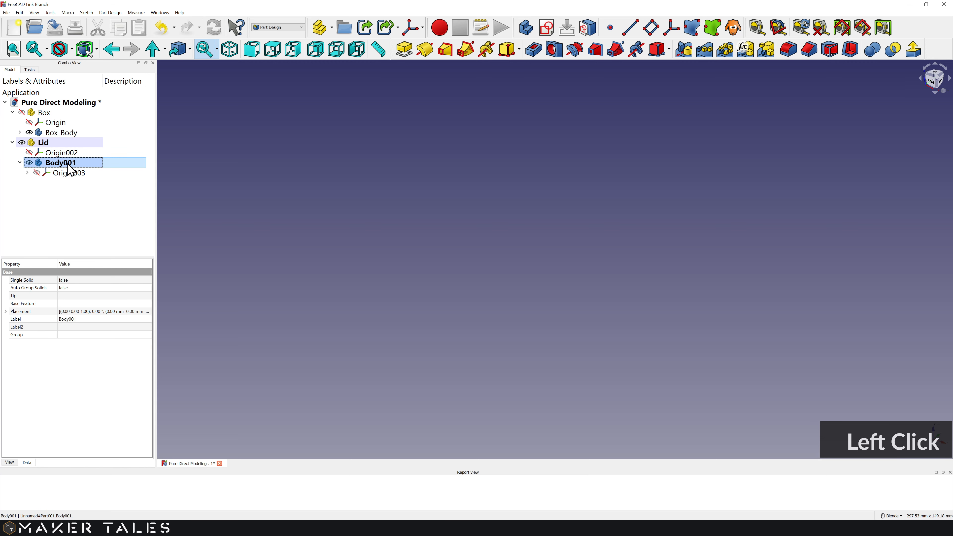
key("F2")
type("Lid_Body")
Step: Show the Box part briefly and hide it again
left_click(49, 113)
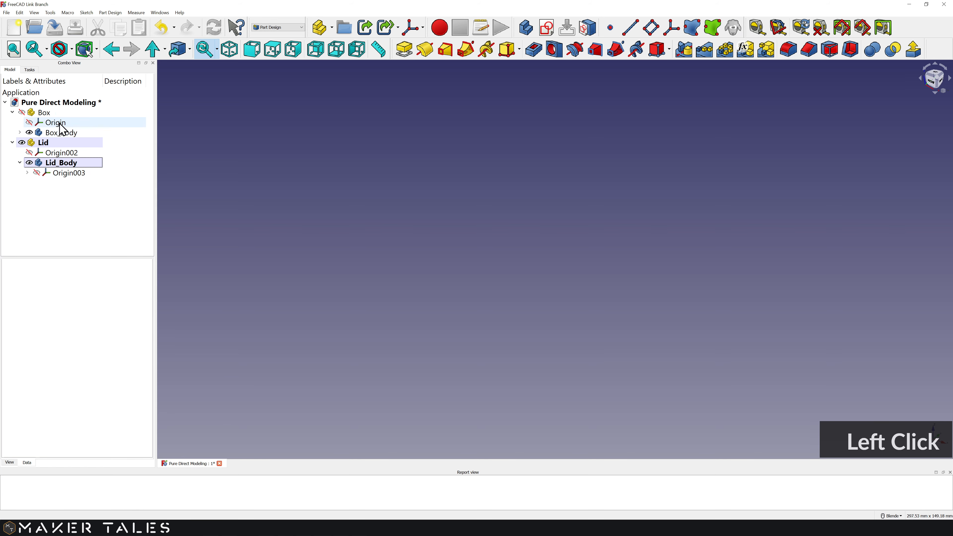
key("space")
left_click(45, 116)
key("space")
left_click(73, 222)
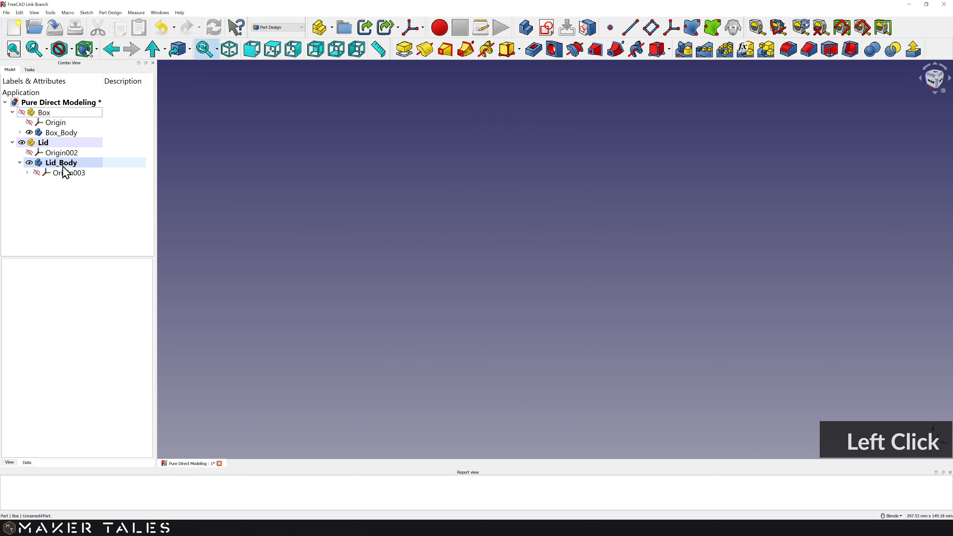
Step: Create a new sketch in Lid_Body on the XY plane
left_click(56, 143)
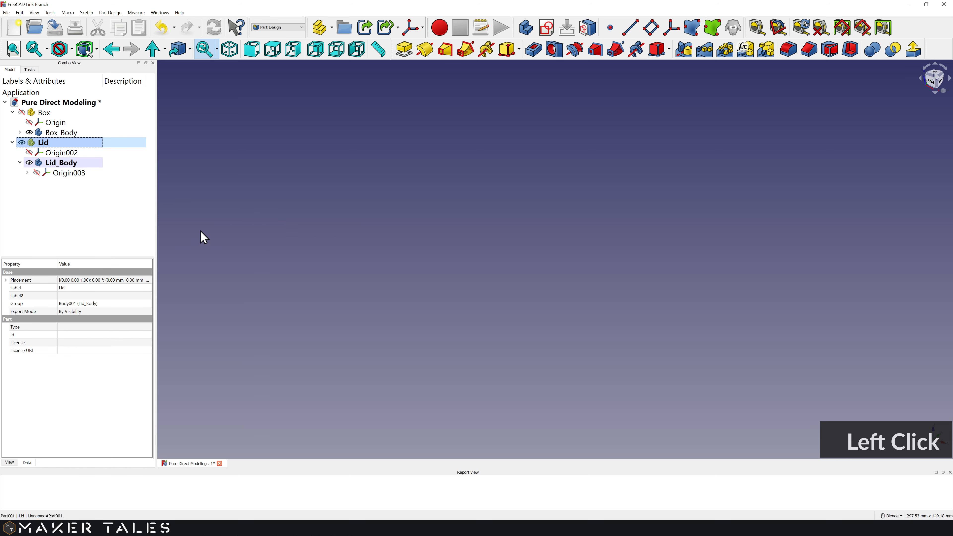
left_click(67, 165)
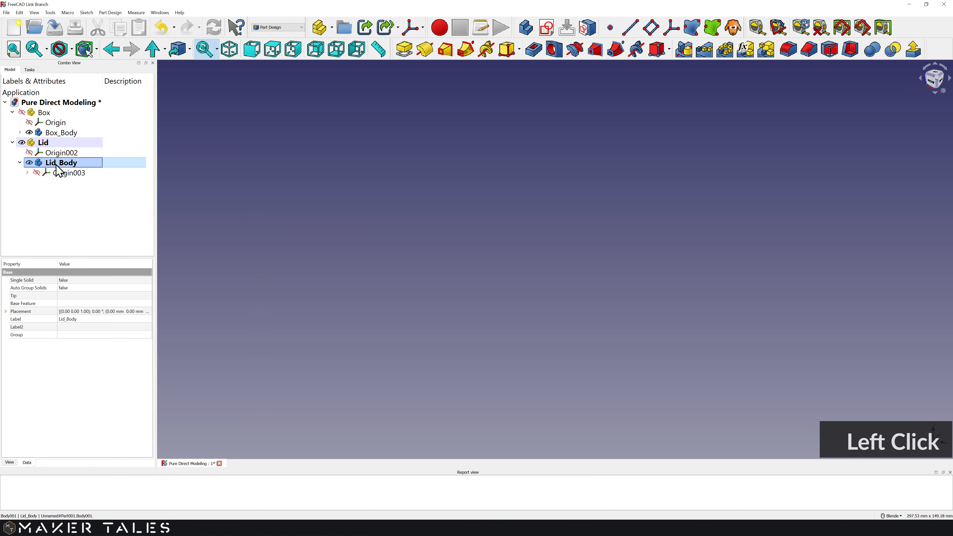
left_click(551, 34)
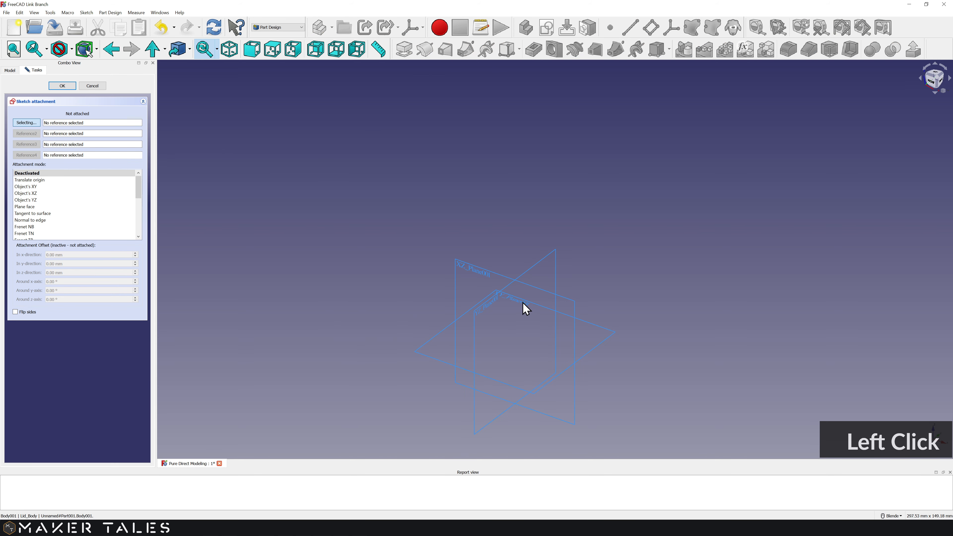
left_click(520, 302)
left_click(62, 86)
Step: Draw a rectangle about 63 mm on each side around the sketch origin
left_click(294, 70)
left_click(441, 217)
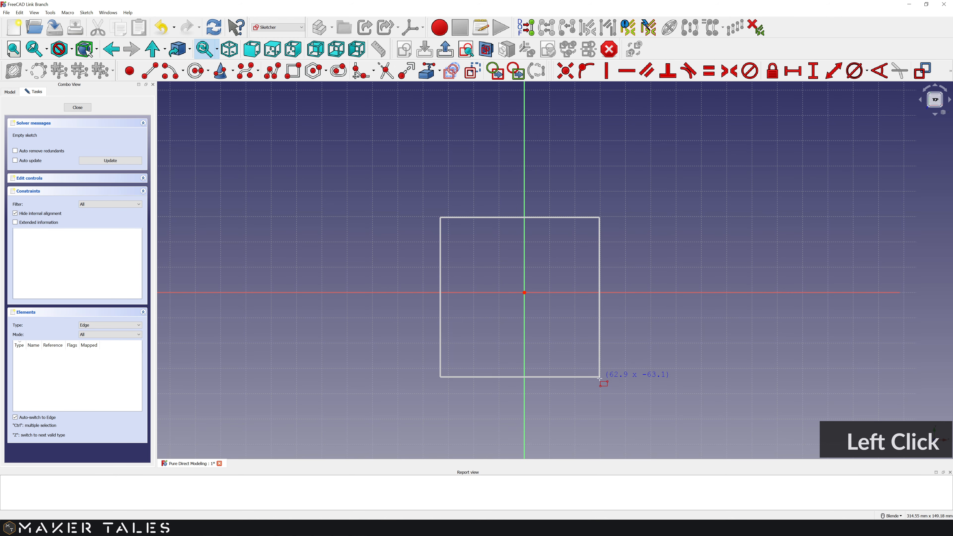
left_click(605, 389)
right_click(641, 343)
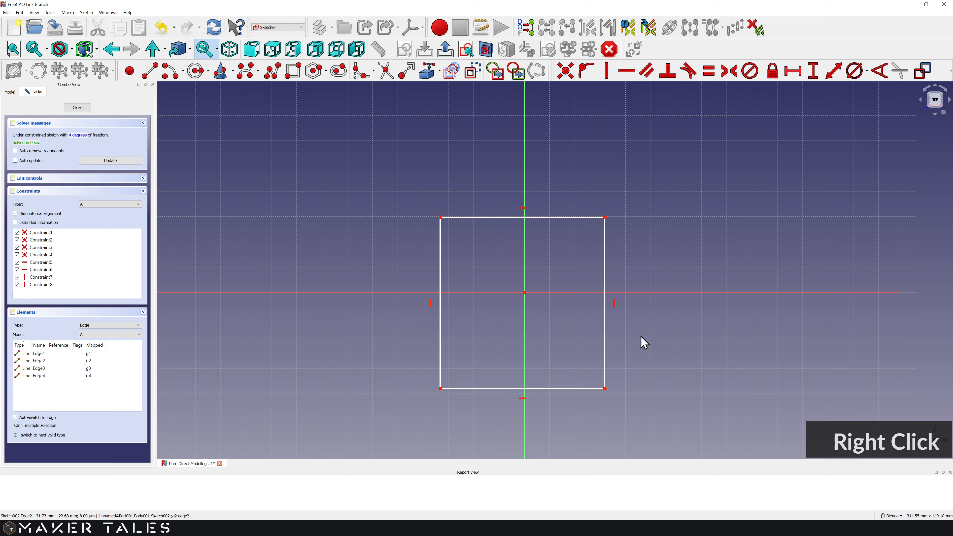
Step: Make the rectangle's opposite corners symmetric about the origin, and constrain its top and right sides equal
left_click(605, 389)
left_click(441, 218, "ctrl")
left_click(525, 293, "ctrl")
key("s")
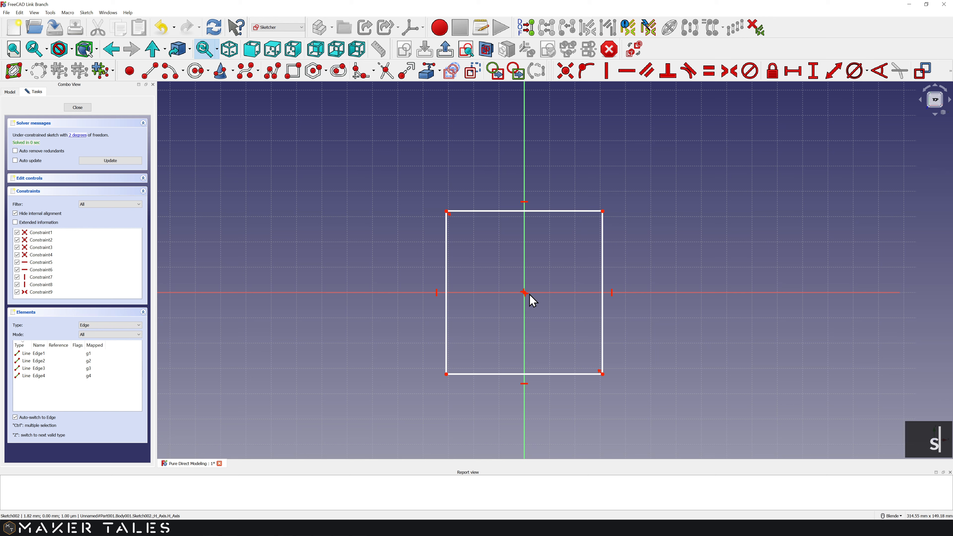
left_click(566, 212)
left_click(603, 237, "ctrl")
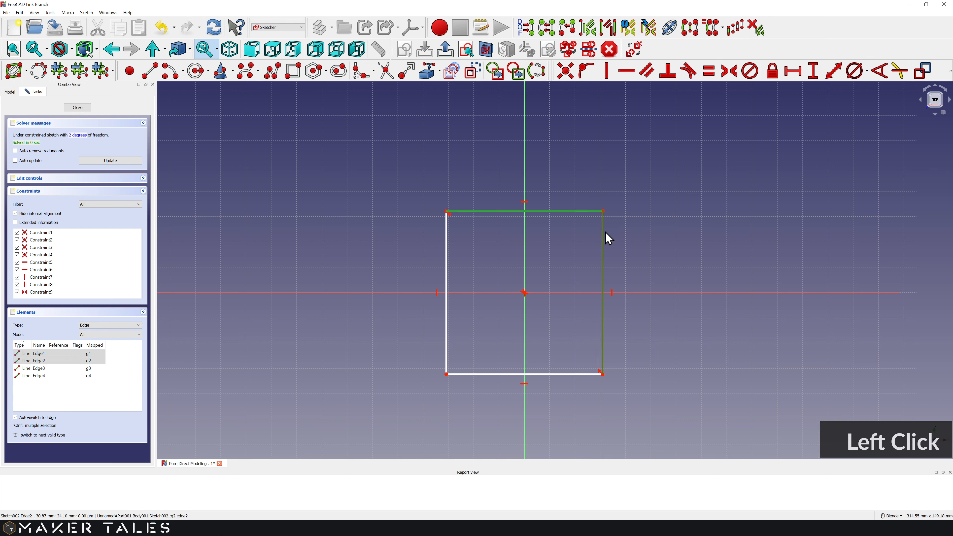
Step: Constrain the square's right side to 70 mm, move the dimension outside the profile, and close the sketch
left_click(606, 233)
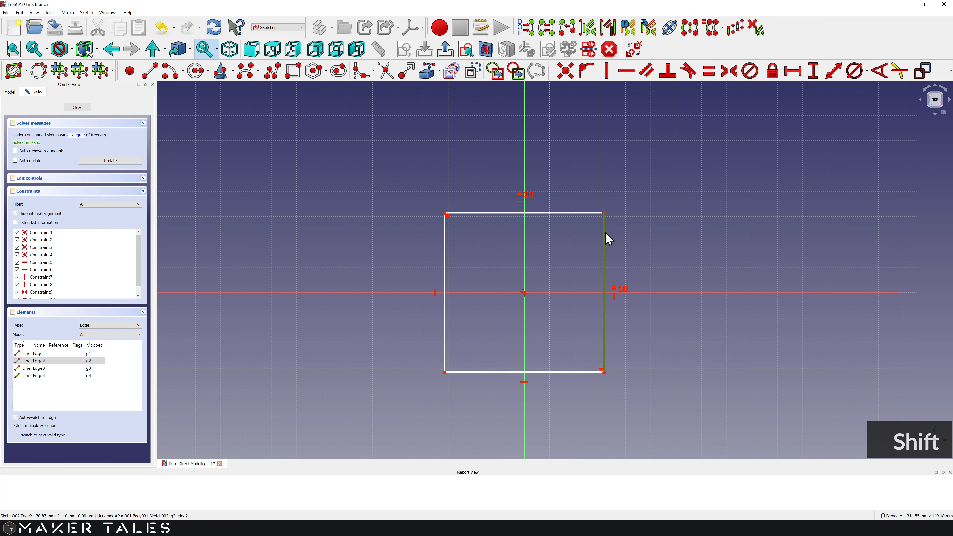
key("shift+v")
type("70")
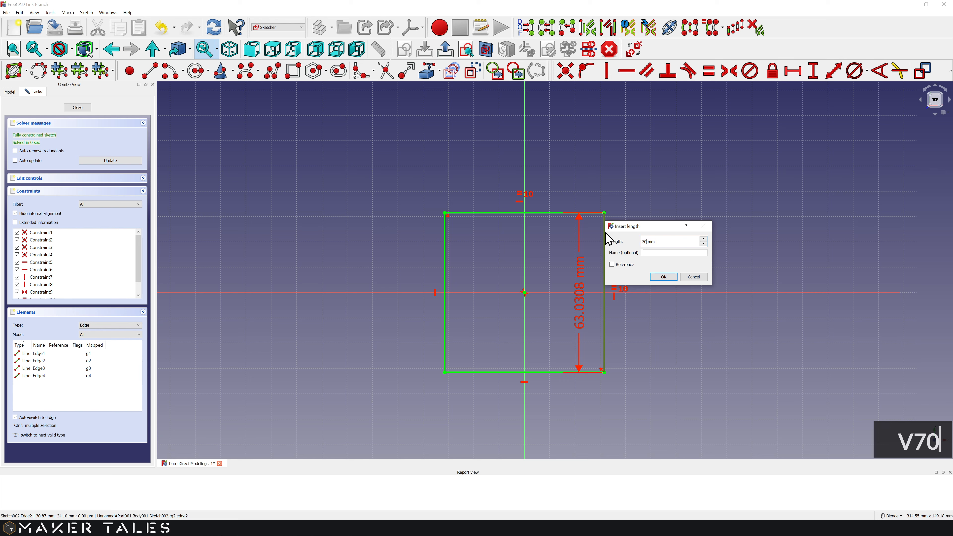
left_click(663, 278)
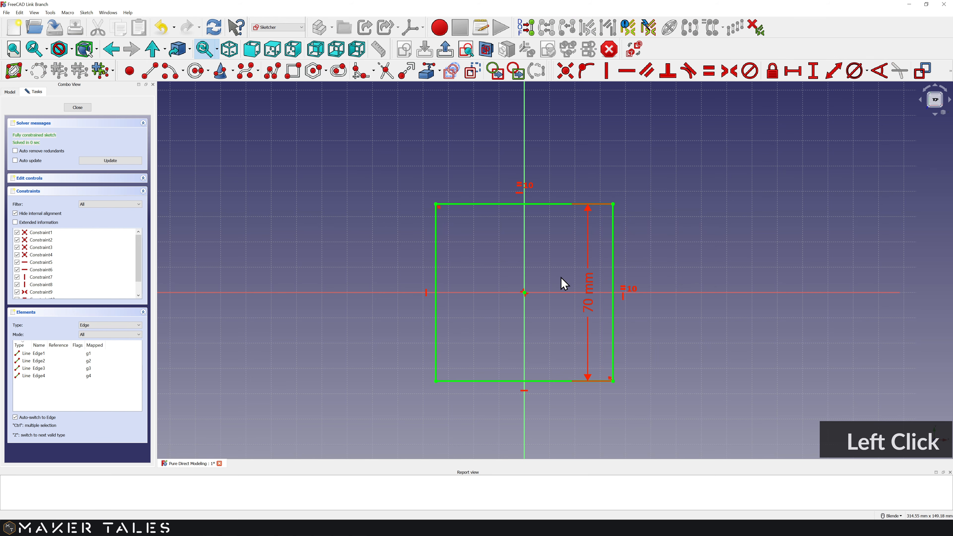
left_click_drag(630, 296, 669, 300)
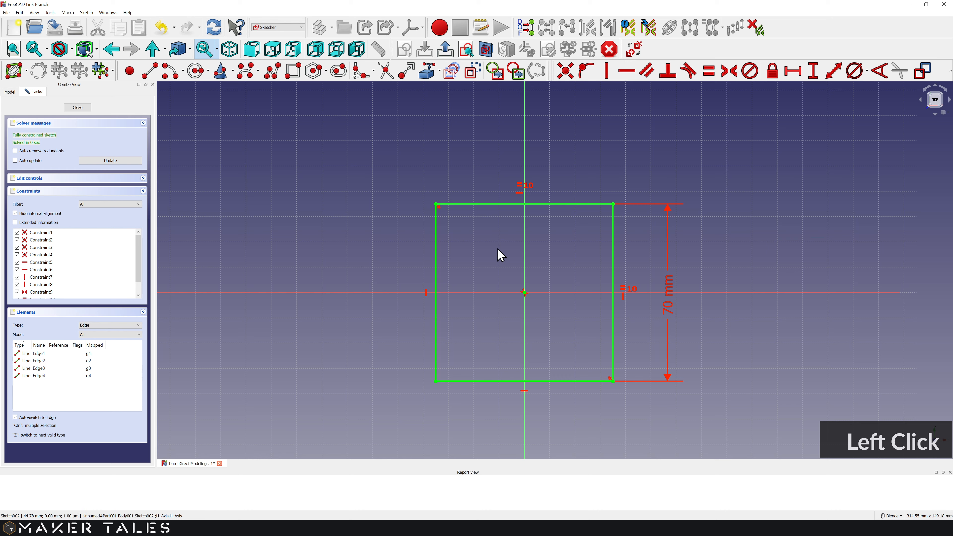
left_click(79, 108)
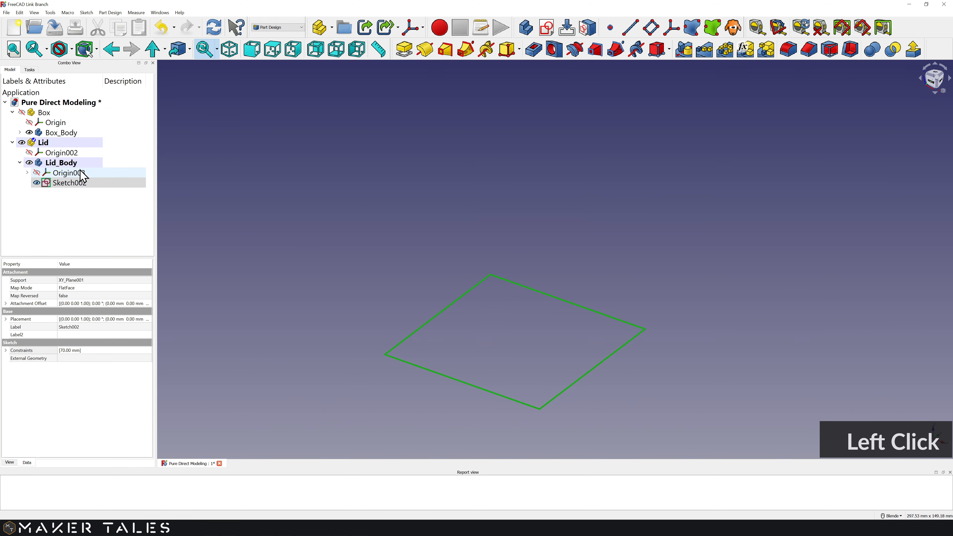
Step: Rename the finished square sketch in Lid_Body as Lid_Base
left_click(75, 184)
key("F2")
type("Lid_Base")
Step: Pad the Lid_Base sketch to a length of 3 mm
left_click(74, 183)
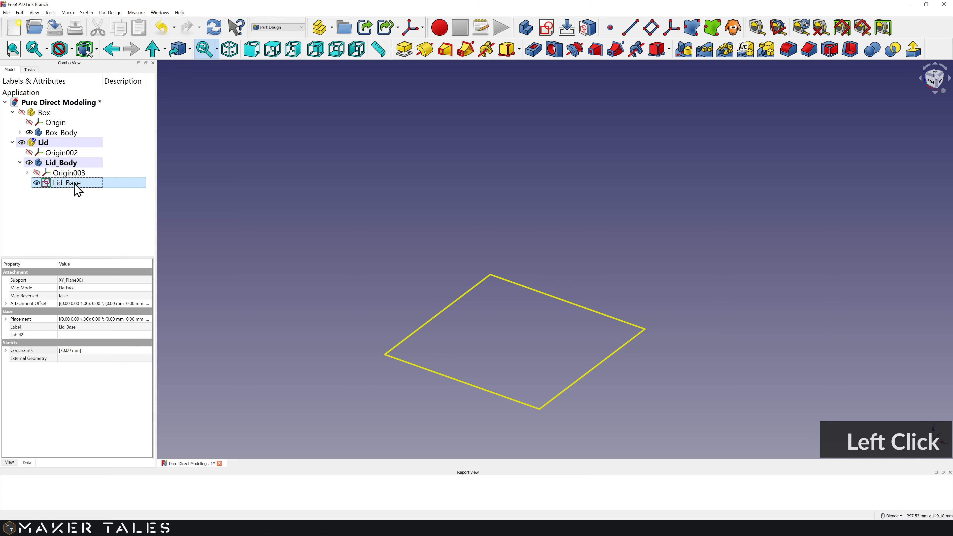
left_click(404, 49)
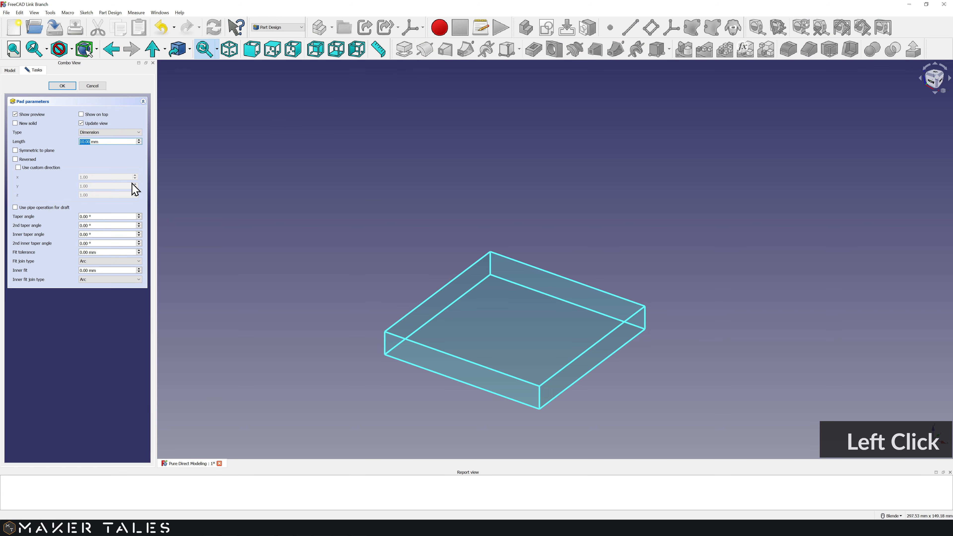
type("3")
left_click(68, 85)
Step: Rename the new pad in Lid_Body as Lid_Base_Pad
left_click(76, 183)
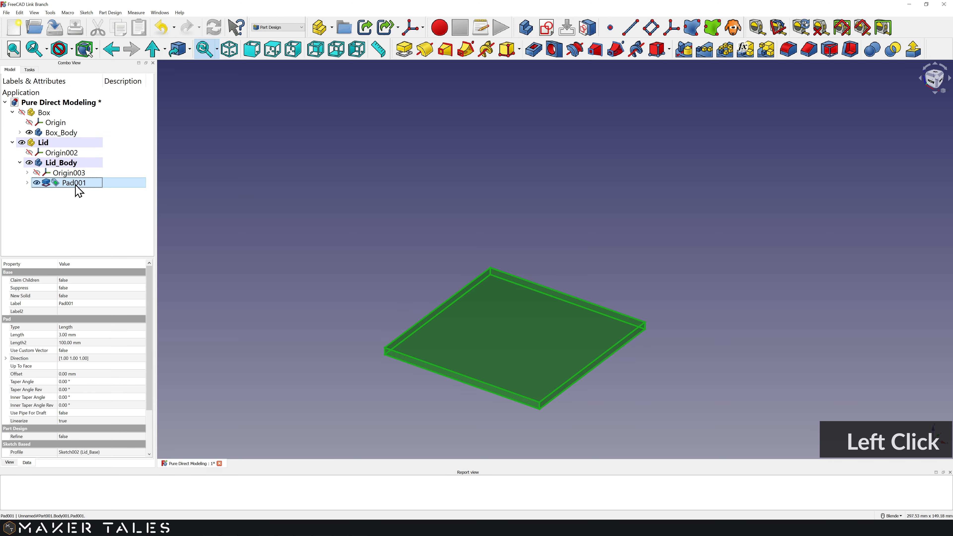
type("Lid_Base_Pad")
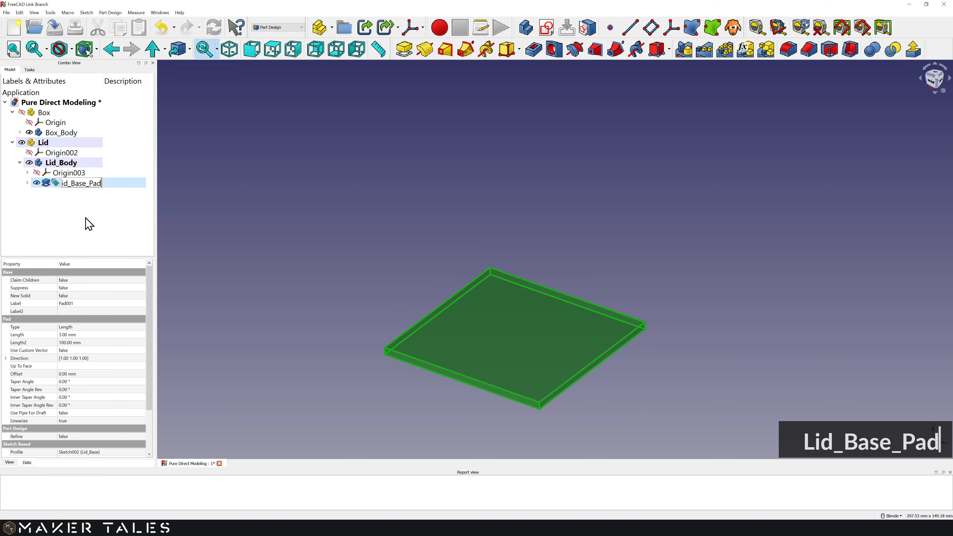
left_click(89, 224)
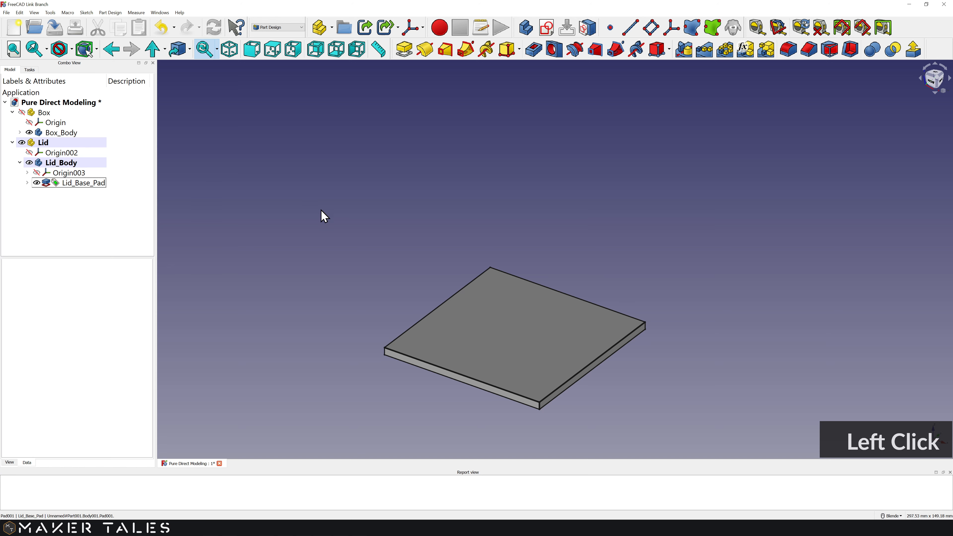
Step: Create a sketch on the lid base's top face and draw a rectangle about 51 mm on each side around the origin
left_click(498, 326)
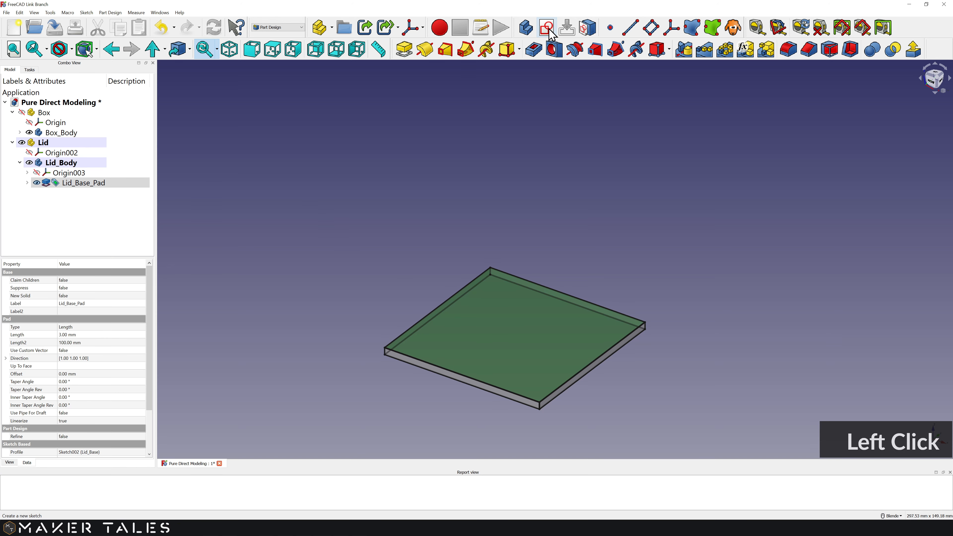
left_click(547, 28)
left_click(293, 70)
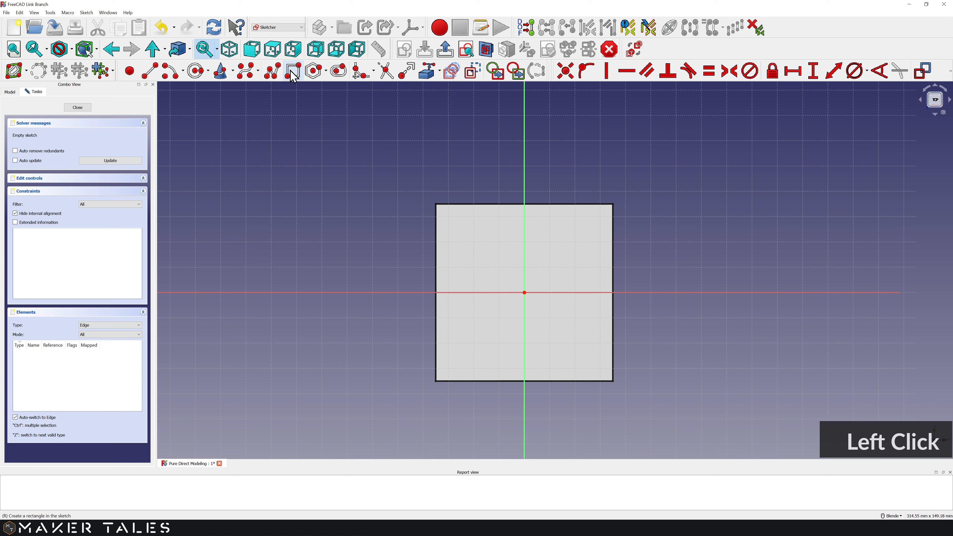
left_click(460, 229)
left_click(589, 357)
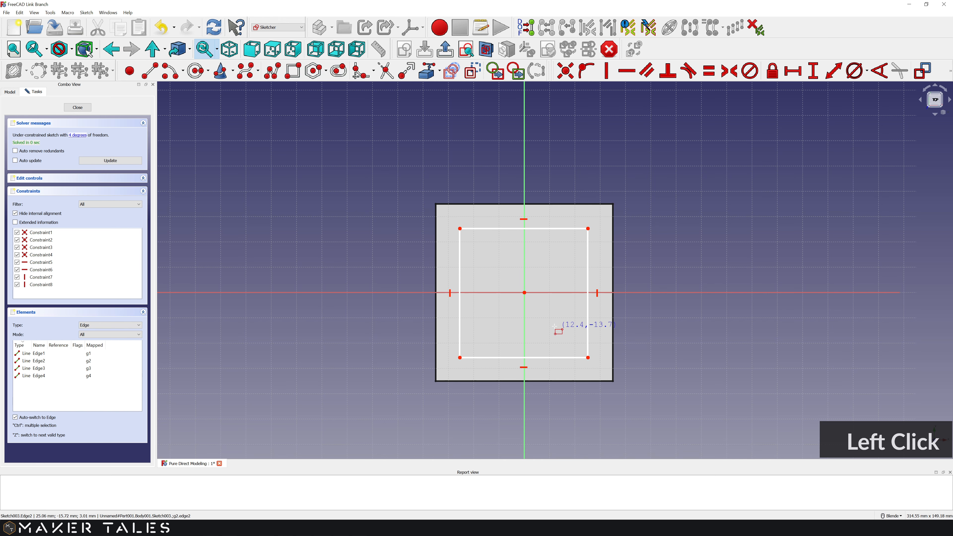
right_click(588, 360)
Step: Center the inner rectangle with a symmetry constraint between opposite corners and the origin, and make its top and right sides equal
left_click(589, 358)
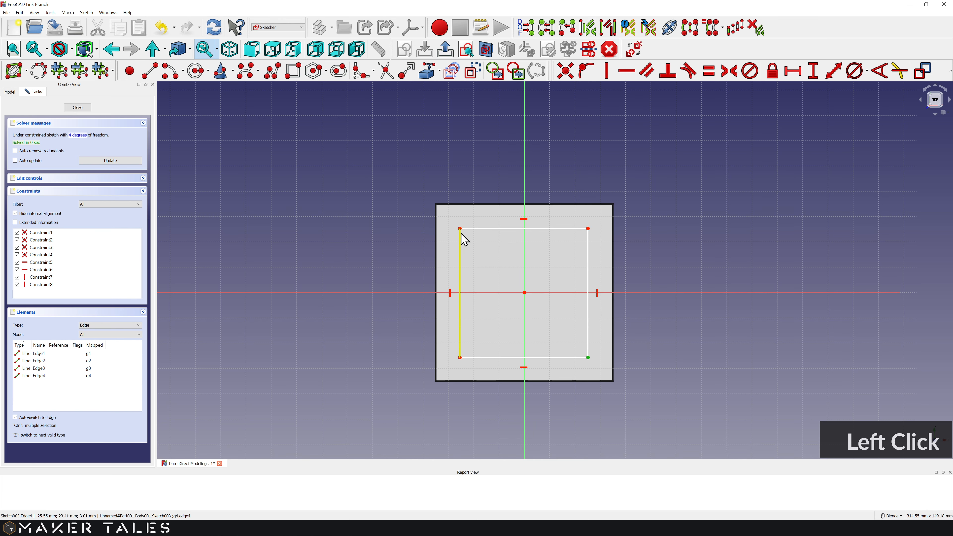
left_click(524, 292)
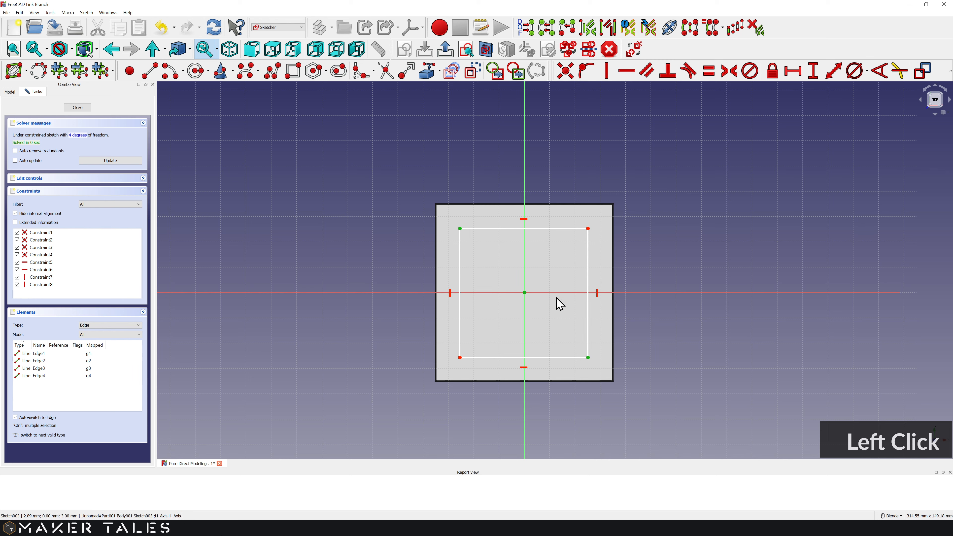
key("s")
key("s")
left_click(557, 236)
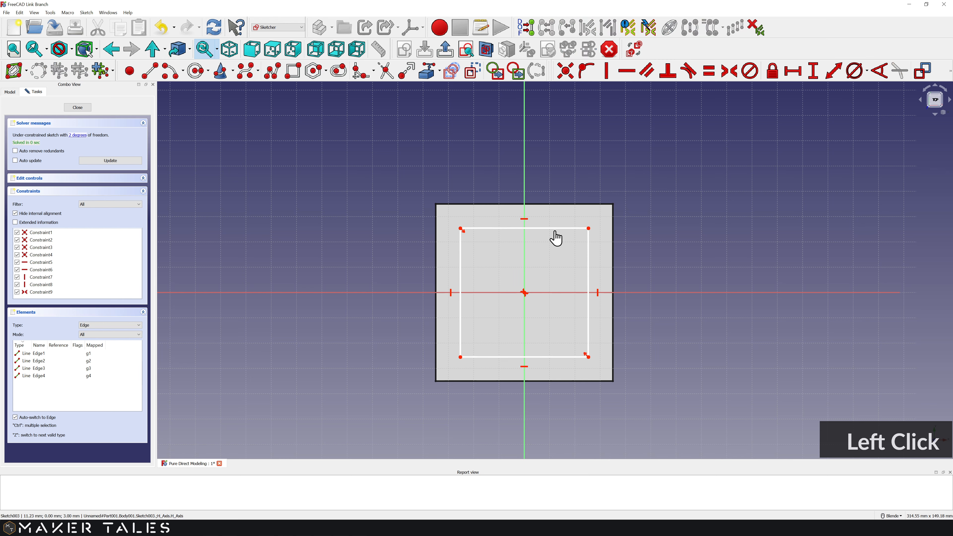
left_click(557, 229)
left_click(589, 250)
key("e")
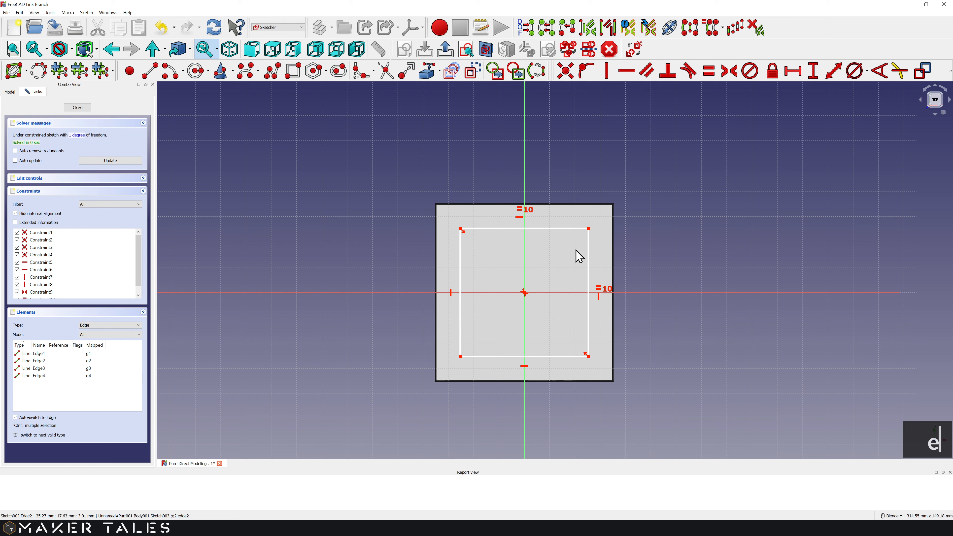
Step: Constrain the inner square's side to 70 -1.5 -1.5 -0.4 -0.4 mm, move the dimension outside the lid, and close the sketch
left_click(590, 255)
key("shift+v")
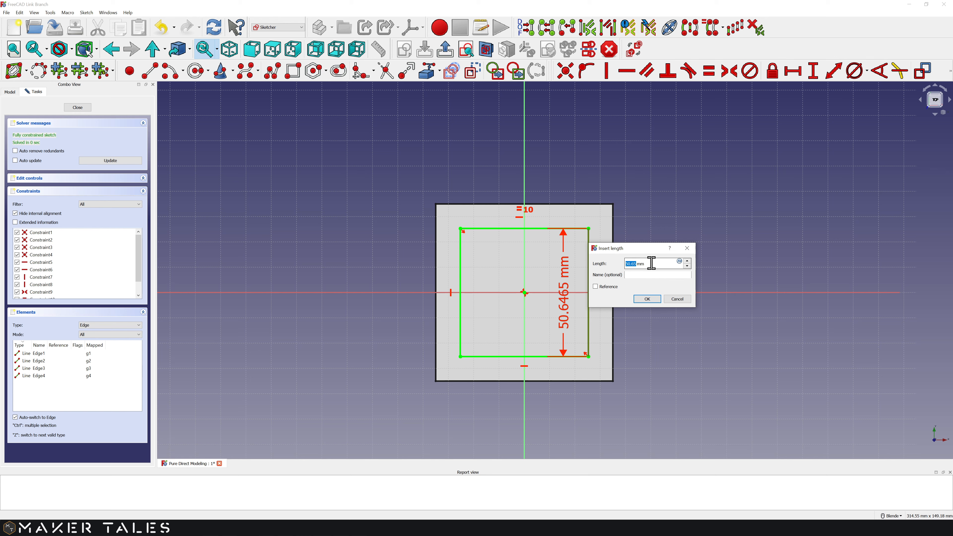
type("70")
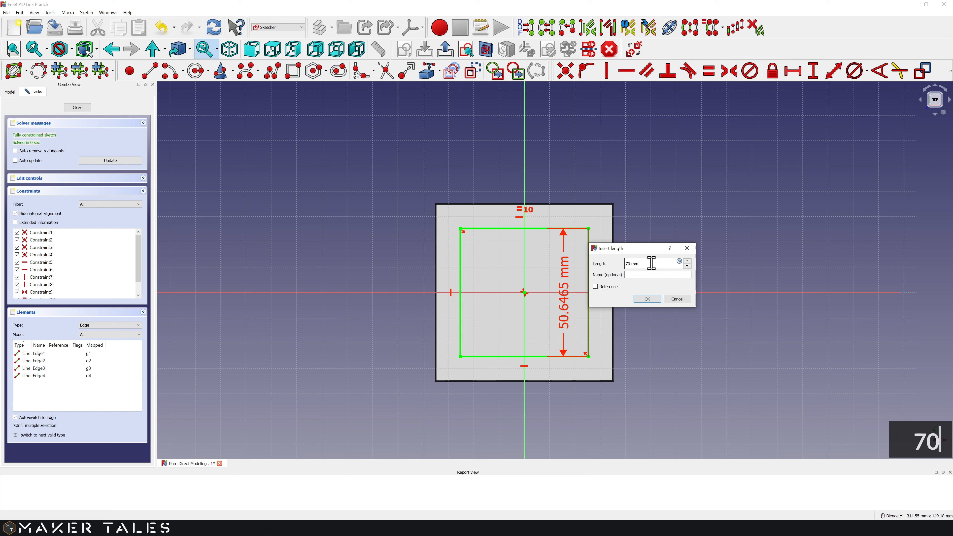
type(" -")
type("1.5")
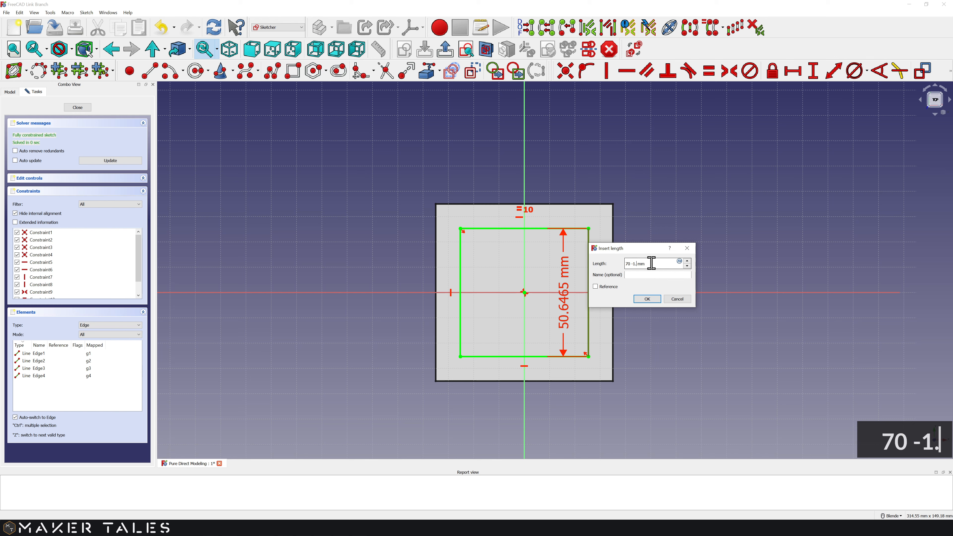
type(" -")
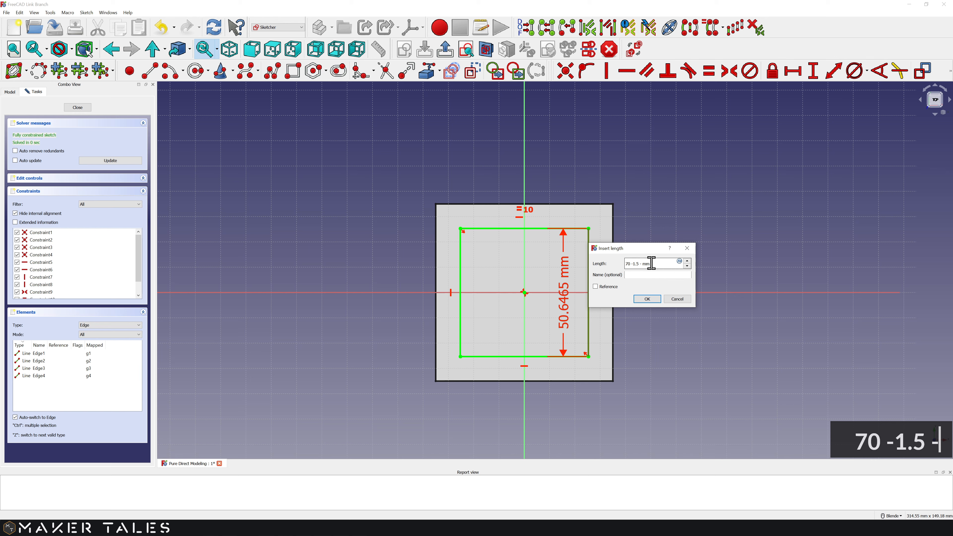
type("1.5 -")
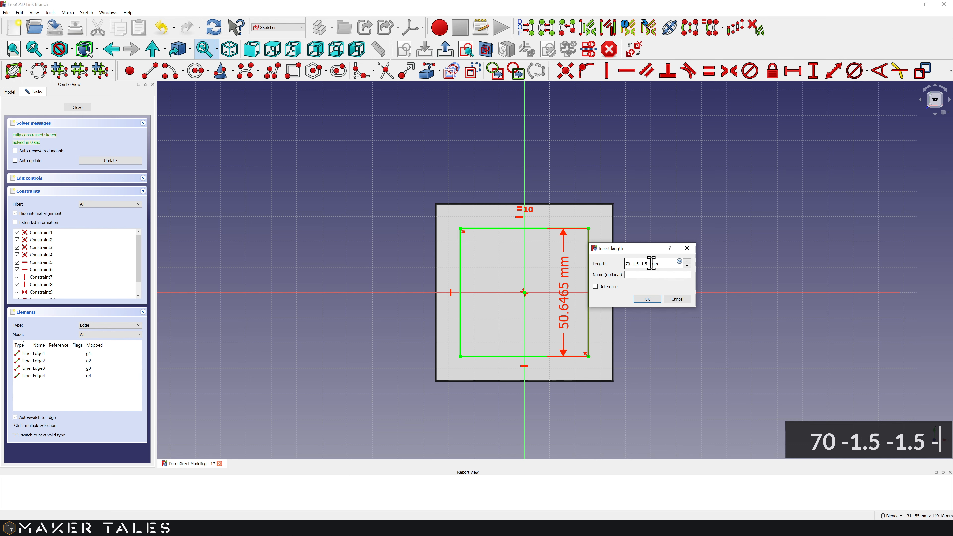
type("0.4")
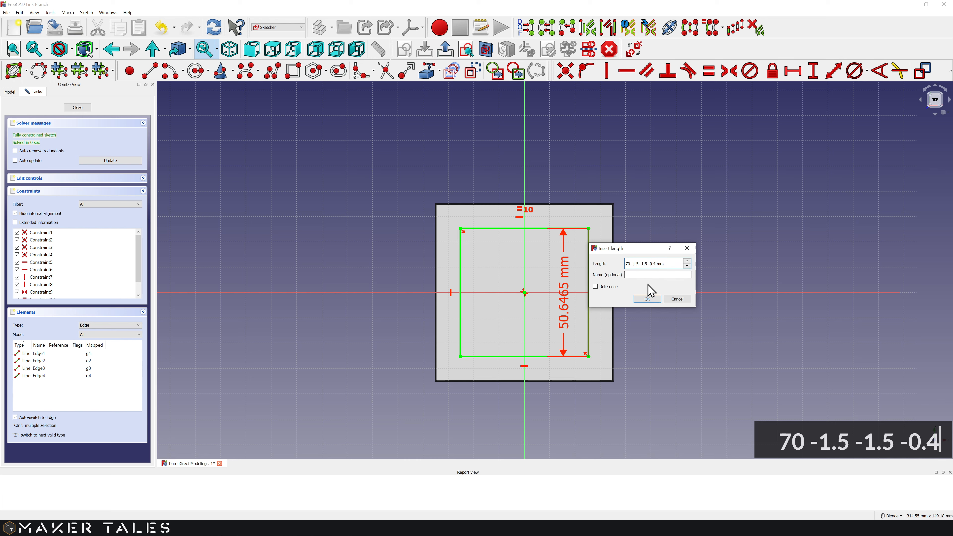
type(" -0")
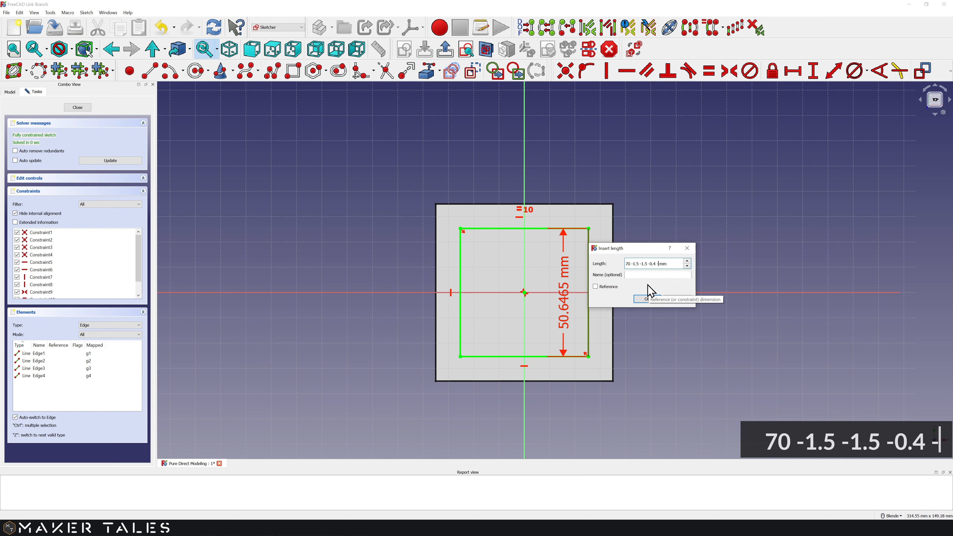
type(".4")
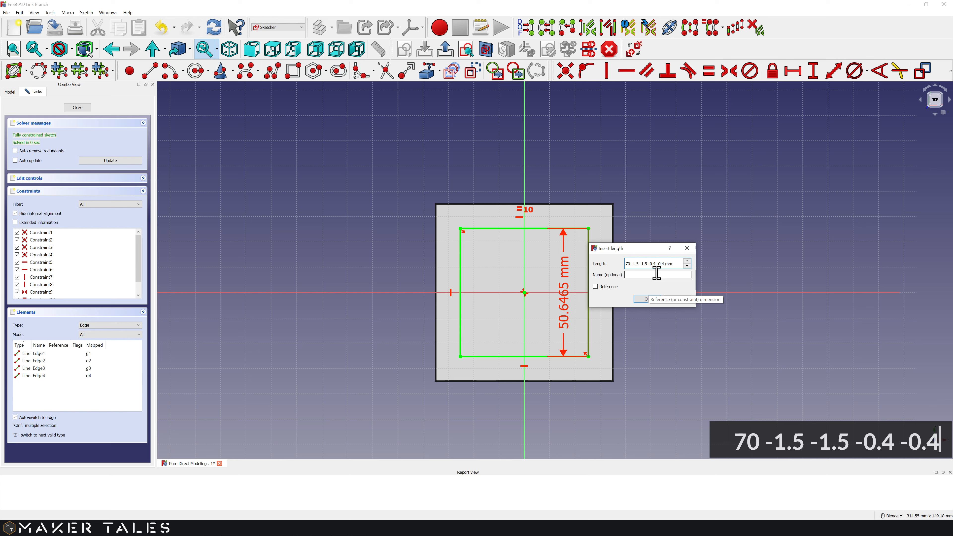
left_click(653, 299)
left_click_drag(591, 316, 661, 259)
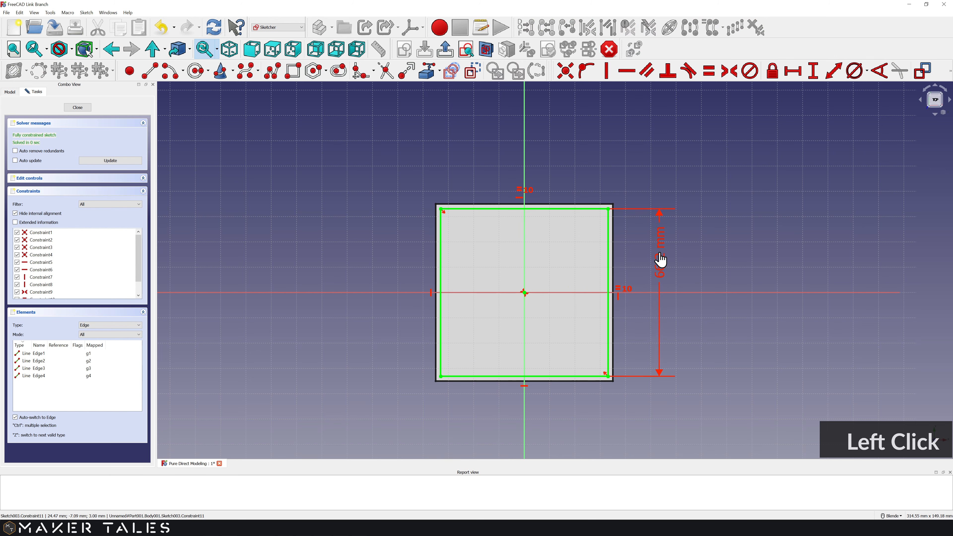
left_click(270, 226)
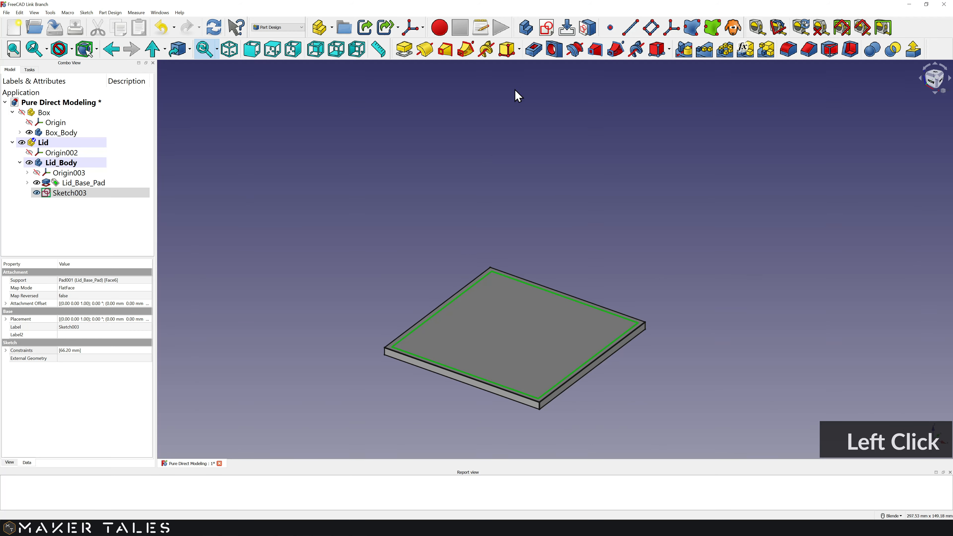
Step: Rename the inner square sketch on the lid base as Lid_Lip
left_click(80, 193)
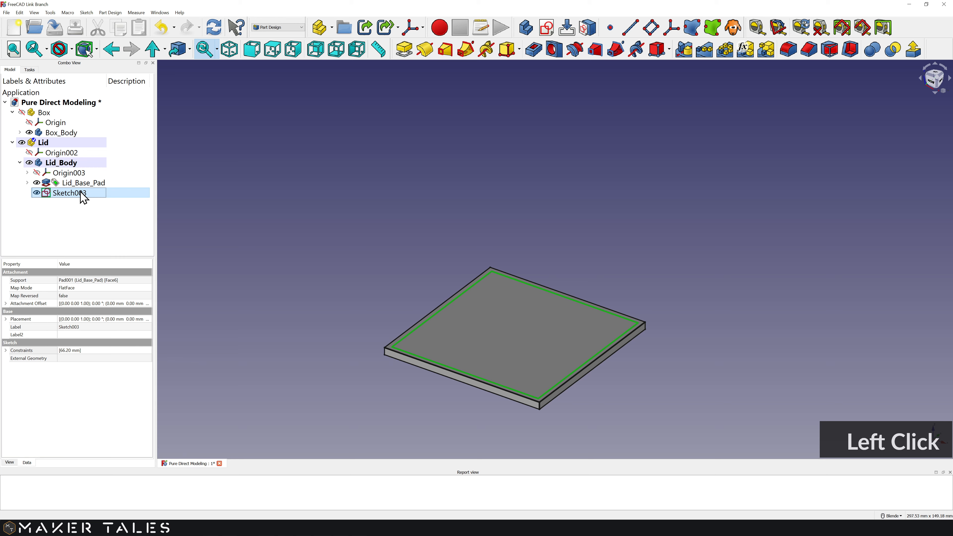
key("F2")
type("Lid_Lip")
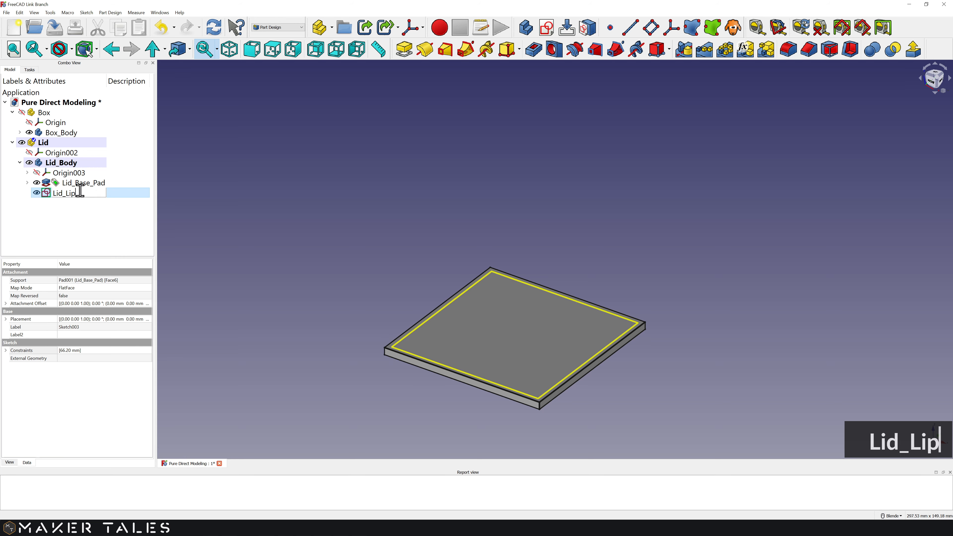
Step: Pad the Lid_Lip sketch 3 mm upward from the lid base
left_click(81, 193)
left_click(409, 53)
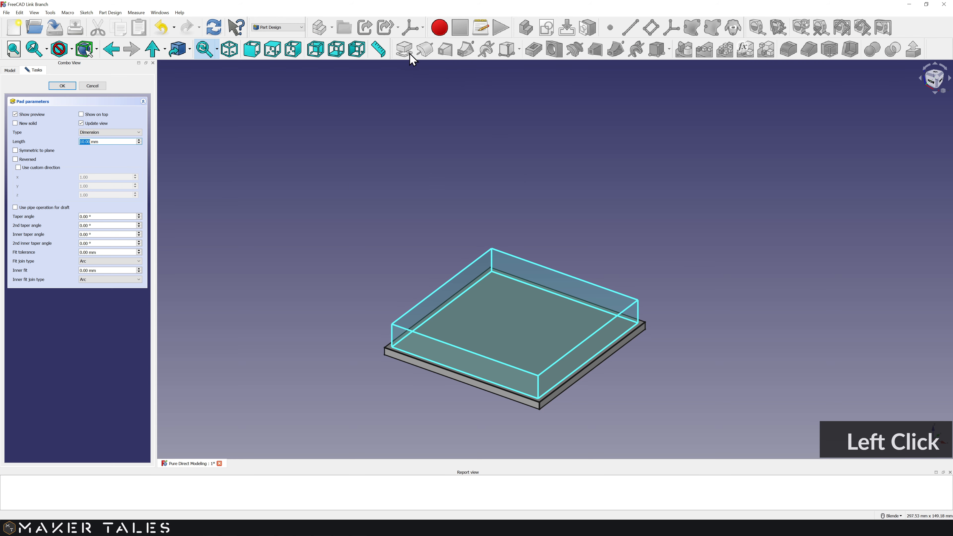
left_click(62, 86)
Step: Rename the lid lip's pad feature as Lid_Lip_Pad
left_click(75, 193)
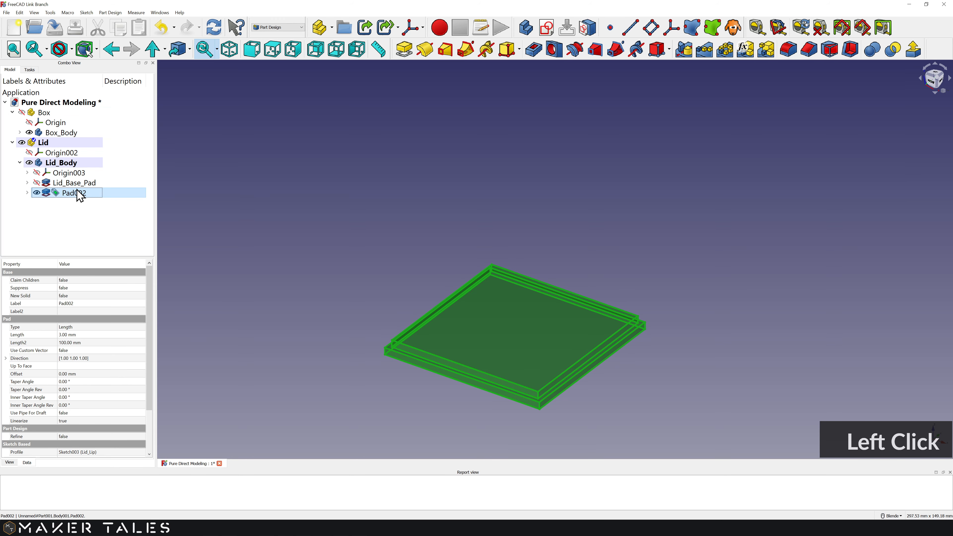
left_click(292, 239)
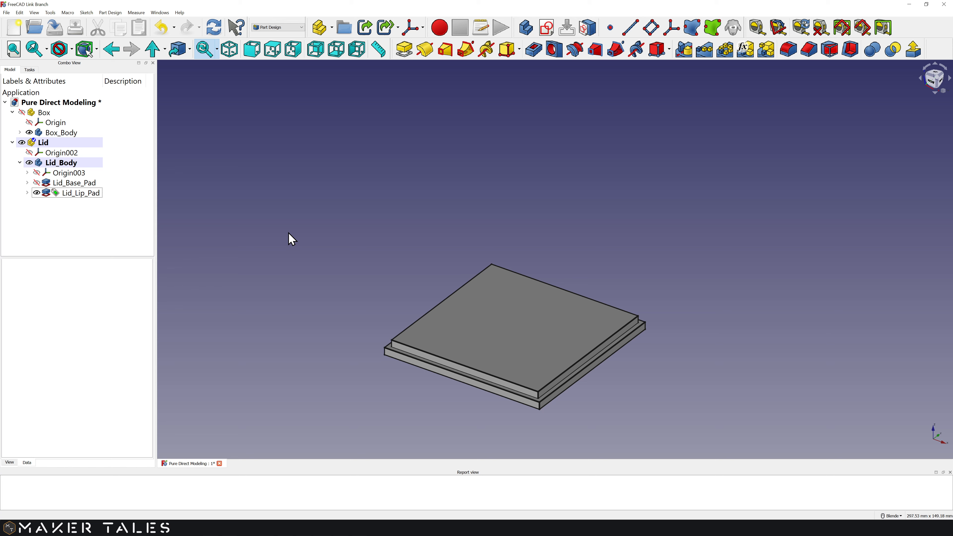
Step: Start a sketch on the top face of the lid's lip and draw a circle centred on the origin
left_click(470, 304)
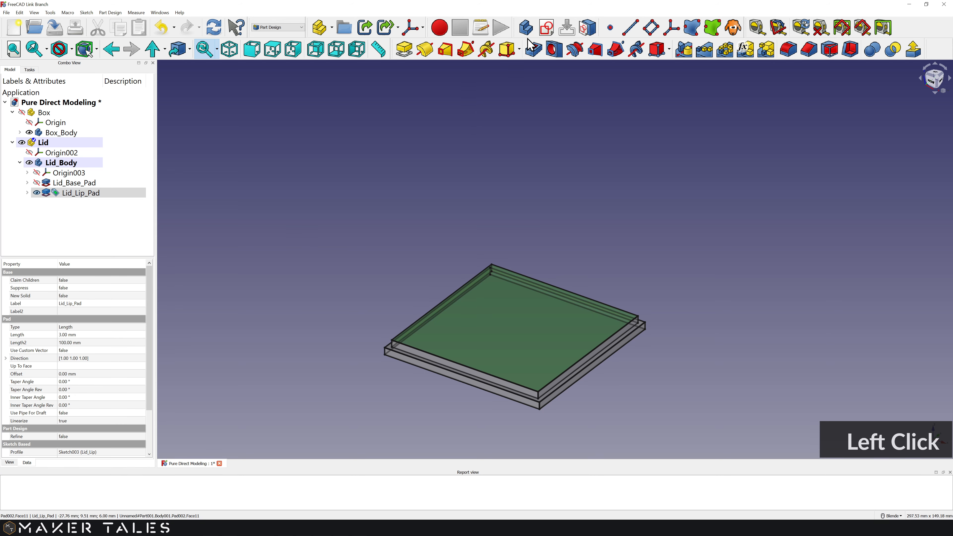
left_click(548, 28)
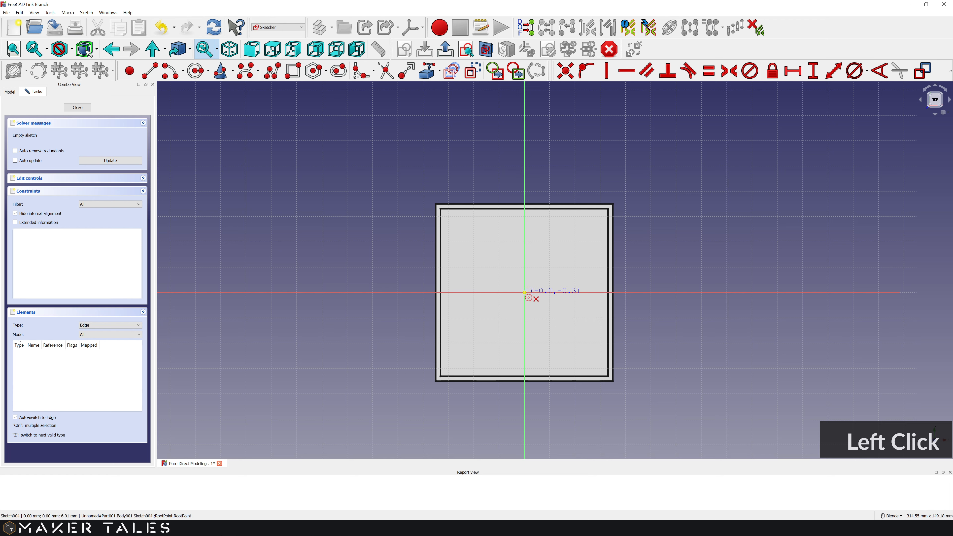
left_click(551, 273)
right_click(568, 245)
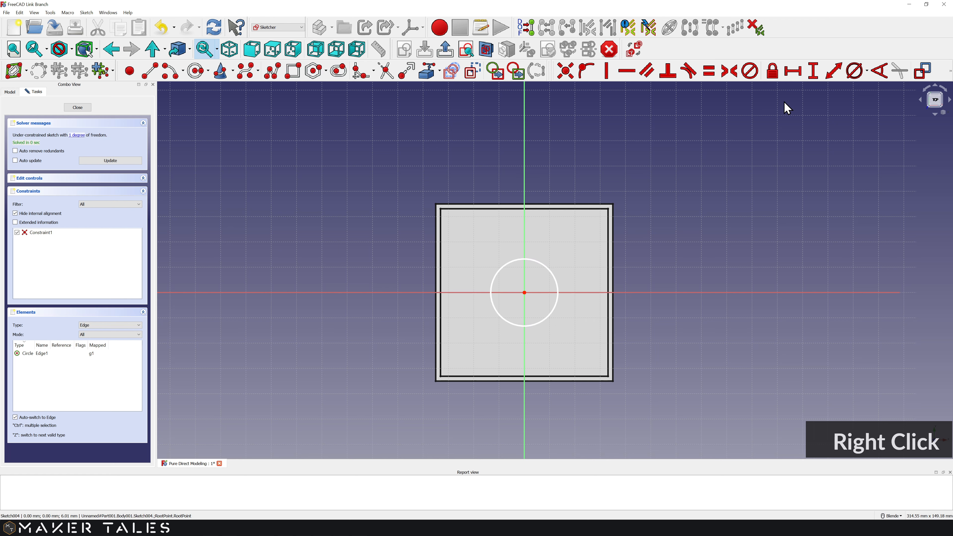
Step: Constrain the circle's diameter to 20 mm, move the dimension label diagonally above the circle, and close the sketch
left_click(855, 70)
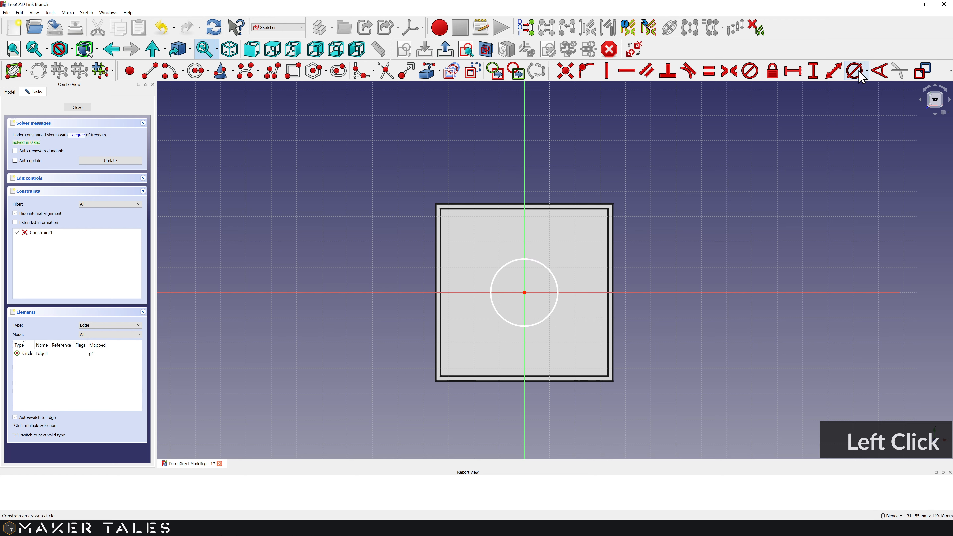
left_click(550, 272)
type("20")
left_click(482, 284)
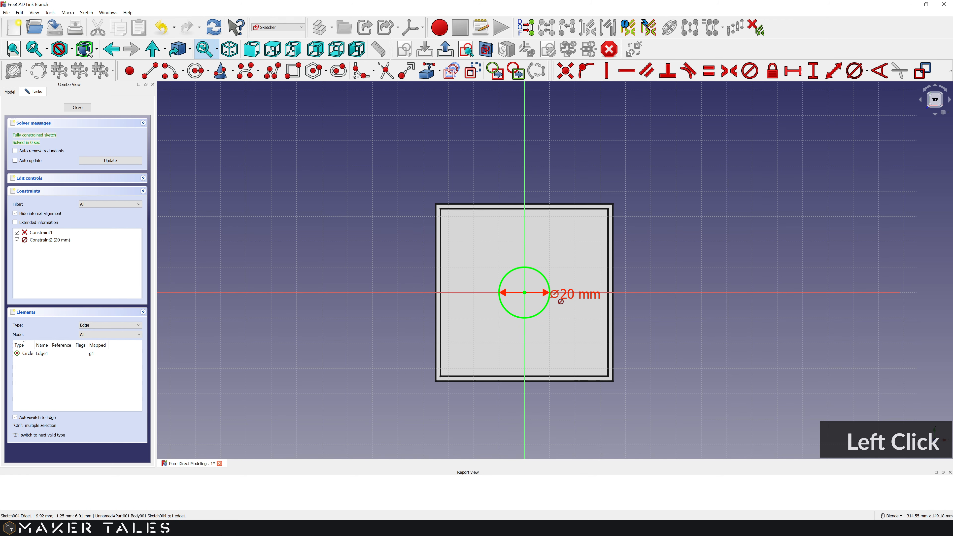
right_click(567, 297)
left_click_drag(569, 296, 557, 259)
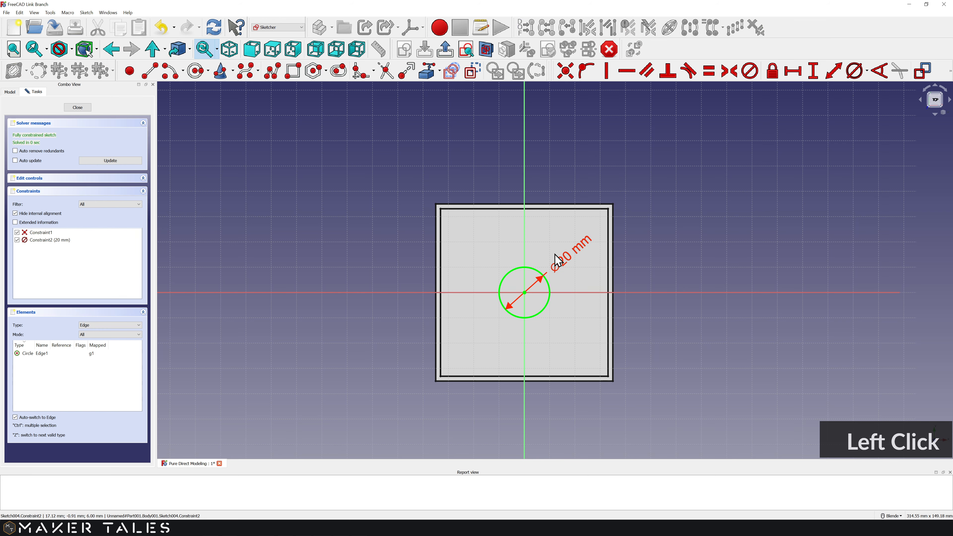
left_click(73, 108)
Step: Rename the circle sketch on the lid as Lid_Hole
left_click(75, 204)
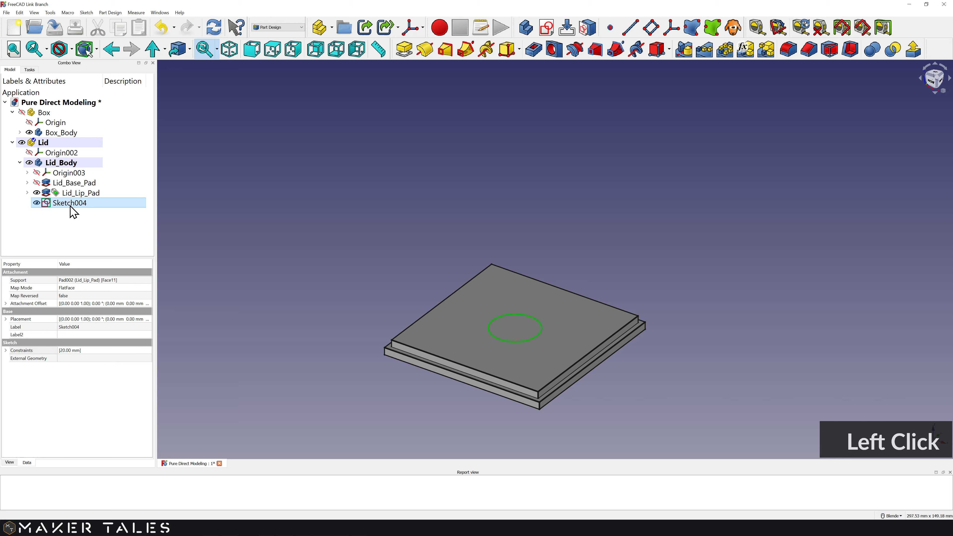
type("Lid_Hole")
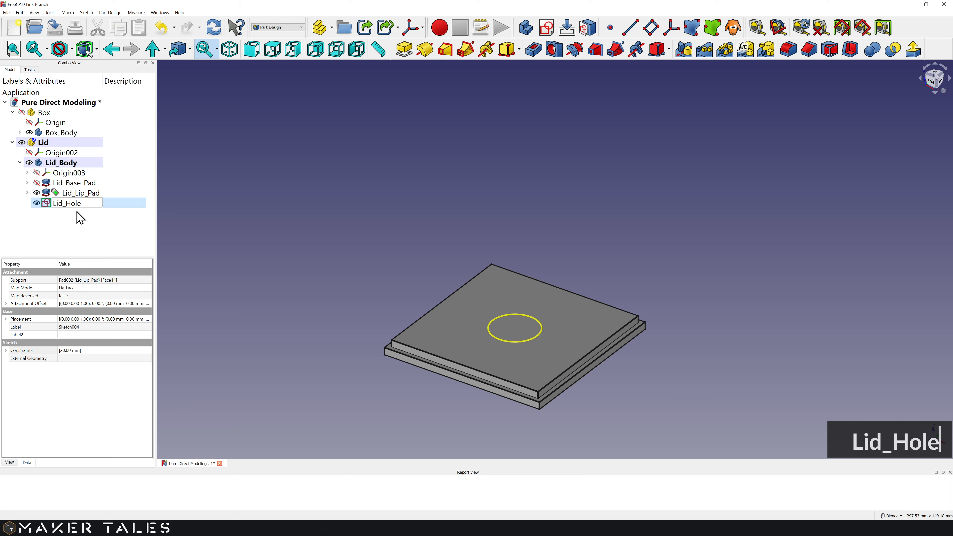
left_click(80, 221)
Step: Pocket the Lid_Hole sketch through the lid using the Up to face type, ending at the underside of the lid base
left_click(56, 205)
left_click(534, 48)
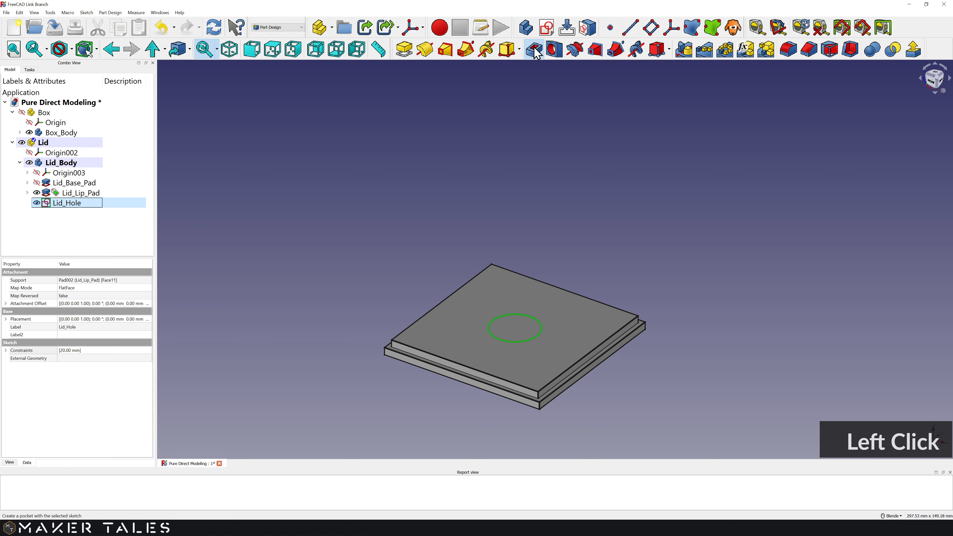
left_click(120, 132)
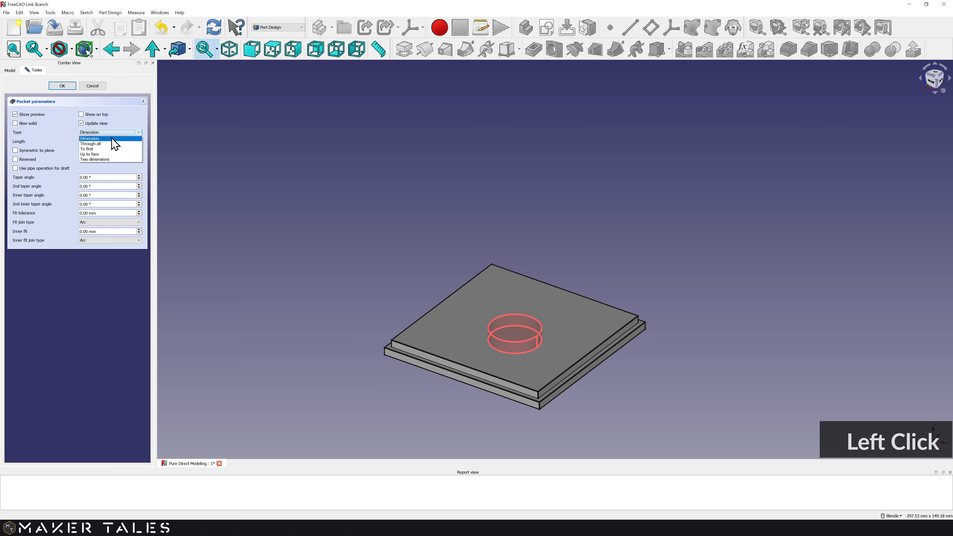
left_click(107, 160)
middle_click_drag(242, 266, 245, 219)
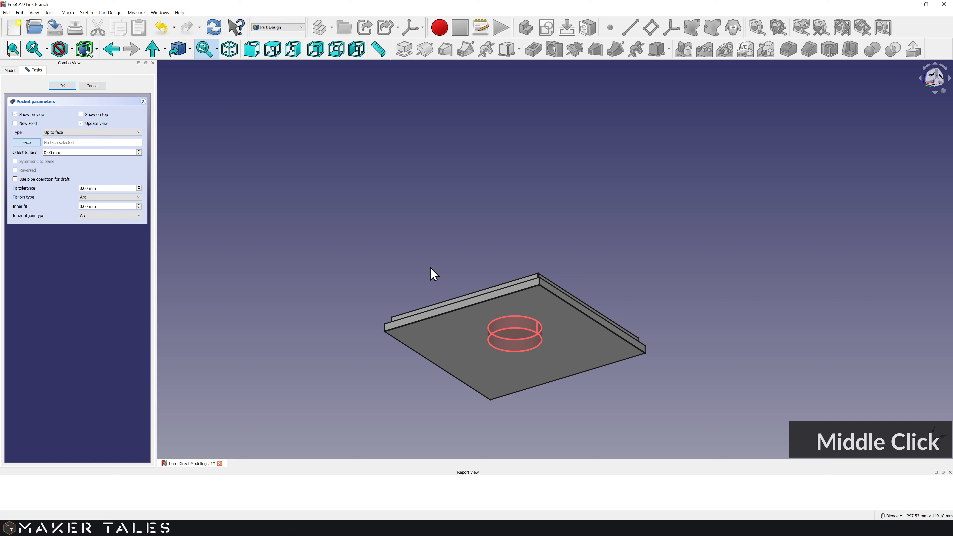
left_click(446, 340)
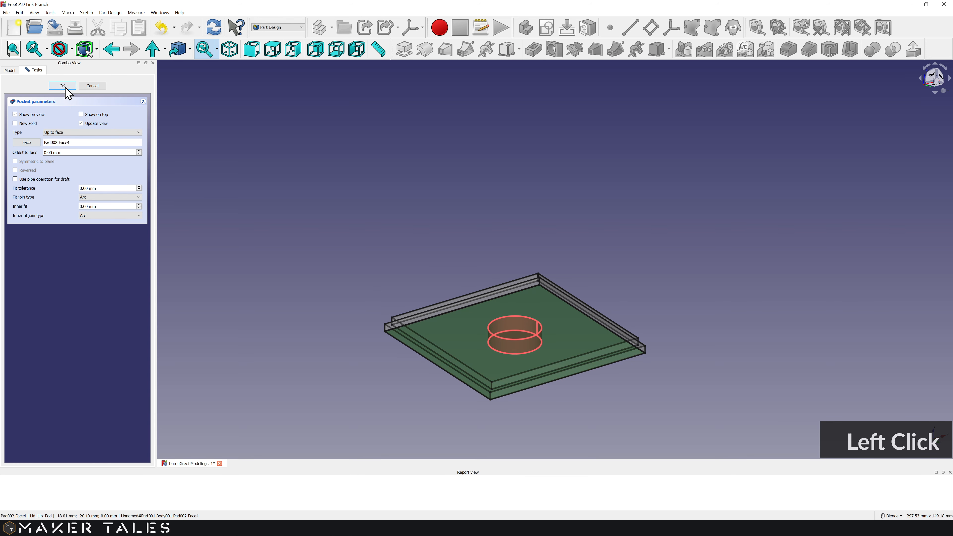
left_click(64, 86)
Step: Rename the lid hole's pocket feature as Lid_Hole_Pocket
middle_click_drag(330, 195, 336, 260)
scroll(352, 259, "up", 2)
left_click(92, 205)
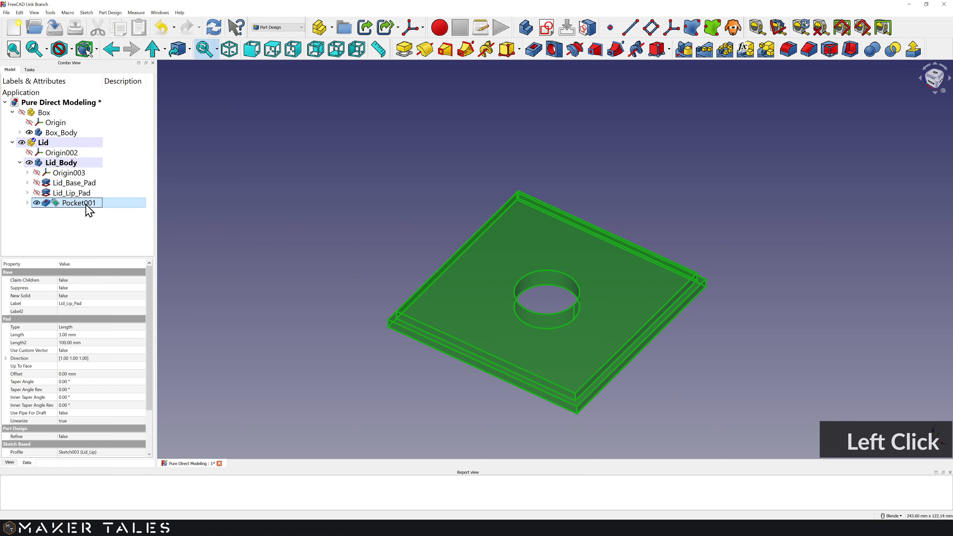
key("F2")
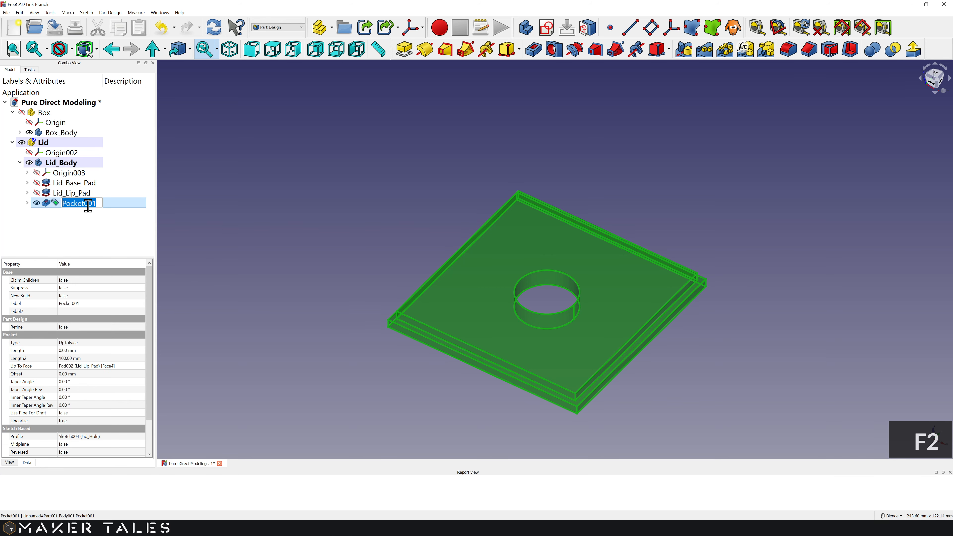
key("Right")
left_click(304, 215)
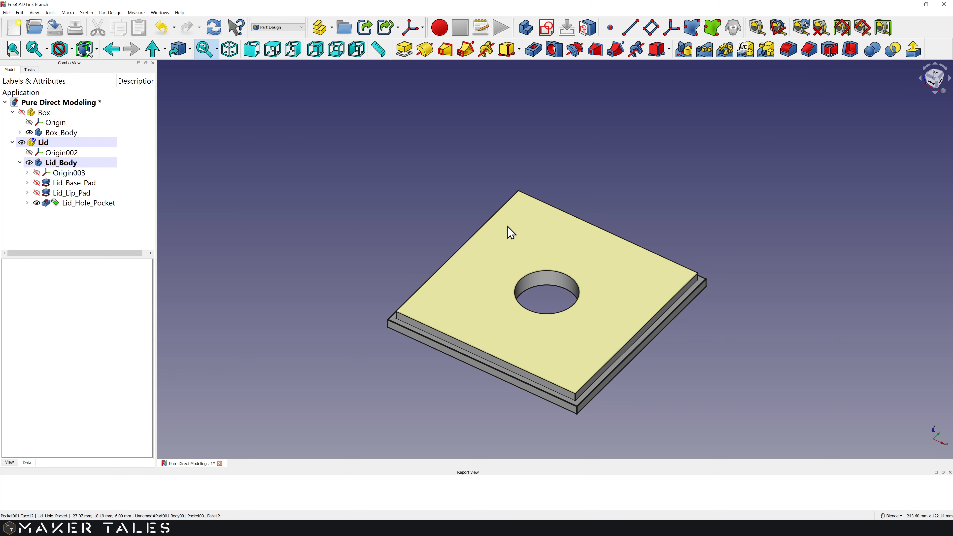
Step: Chamfer the edges of the lip's top face and the hole's bottom edge with an equal distance of 1 mm
left_click(521, 246)
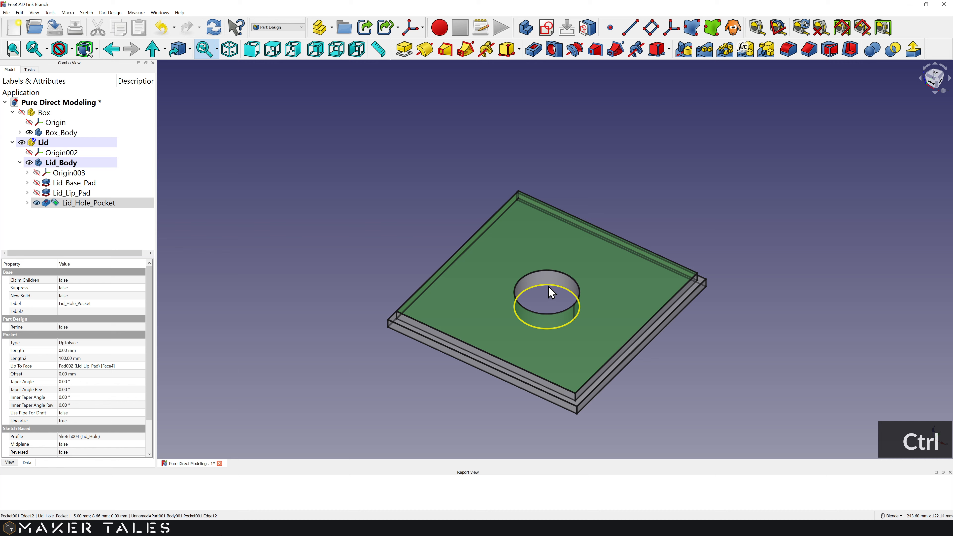
left_click(549, 292, "ctrl")
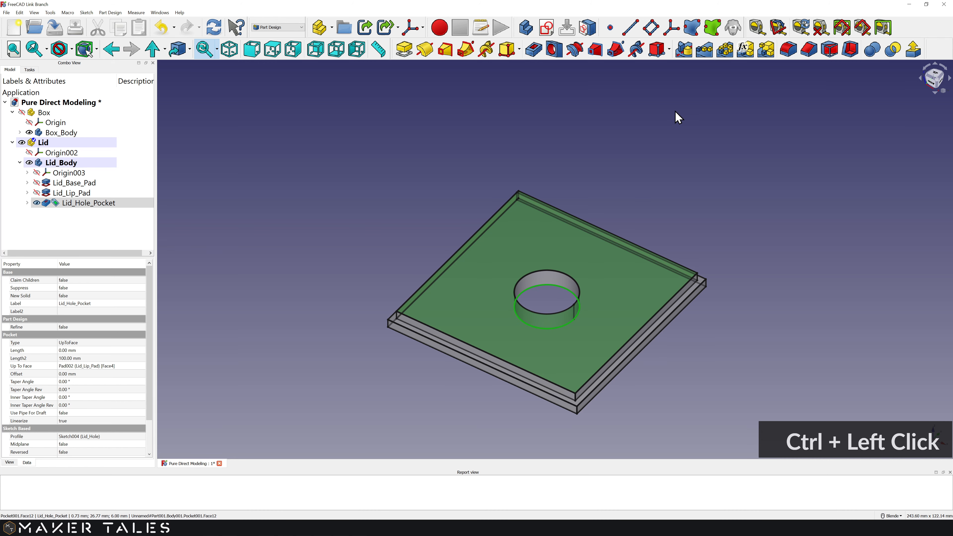
left_click(810, 51)
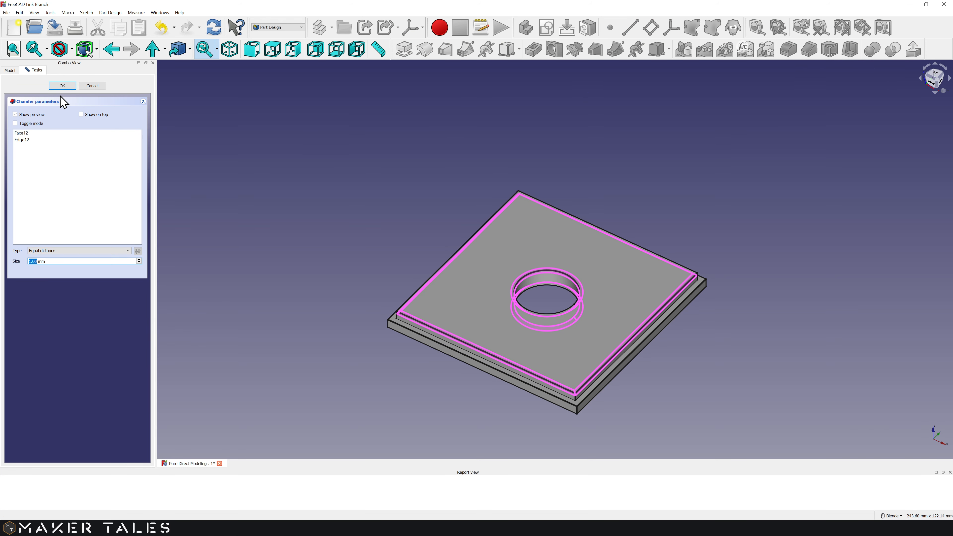
left_click(62, 86)
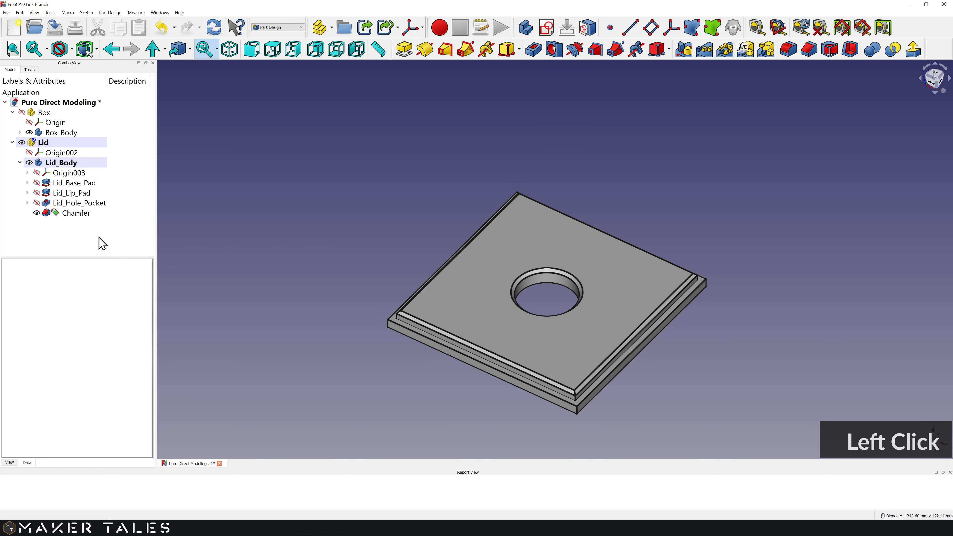
Step: Rename the lid's chamfer feature as Lid_Chamfer
left_click(69, 214)
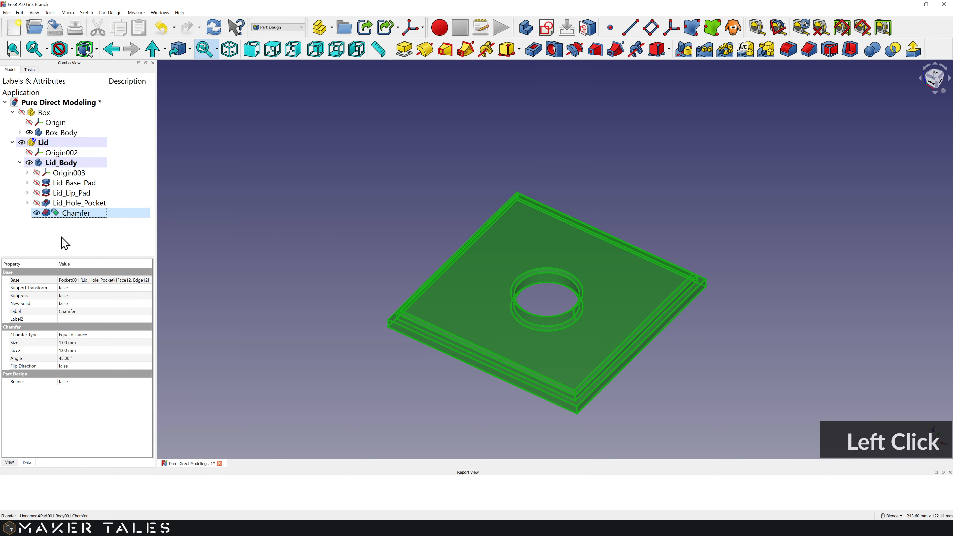
key("F2")
type("Lid_Chamfer")
left_click(262, 228)
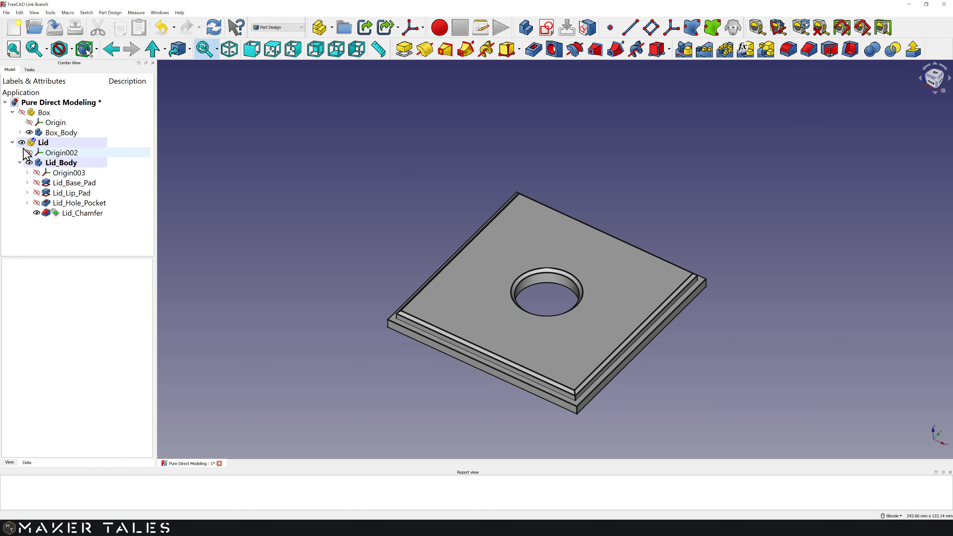
Step: Make the Box part visible together with the Lid and collapse both parts in the model tree
left_click(12, 143)
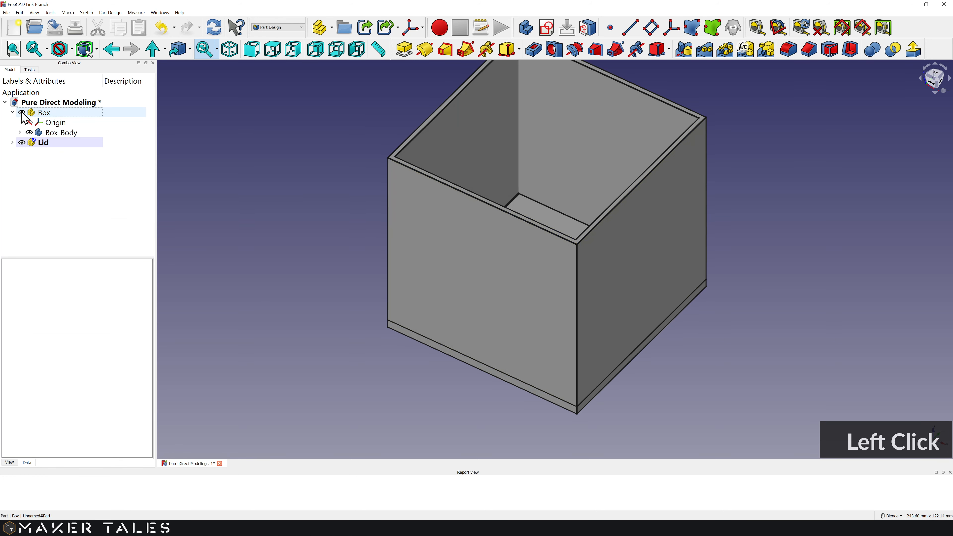
scroll(324, 285, "down", 2)
middle_click(339, 300)
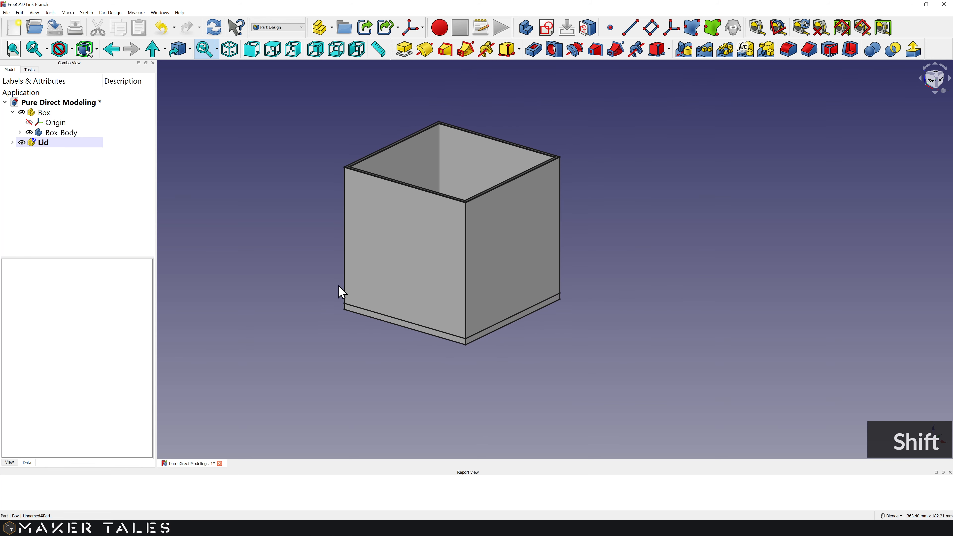
middle_click_drag(339, 286, 377, 292, "shift")
scroll(377, 292, "down", 2)
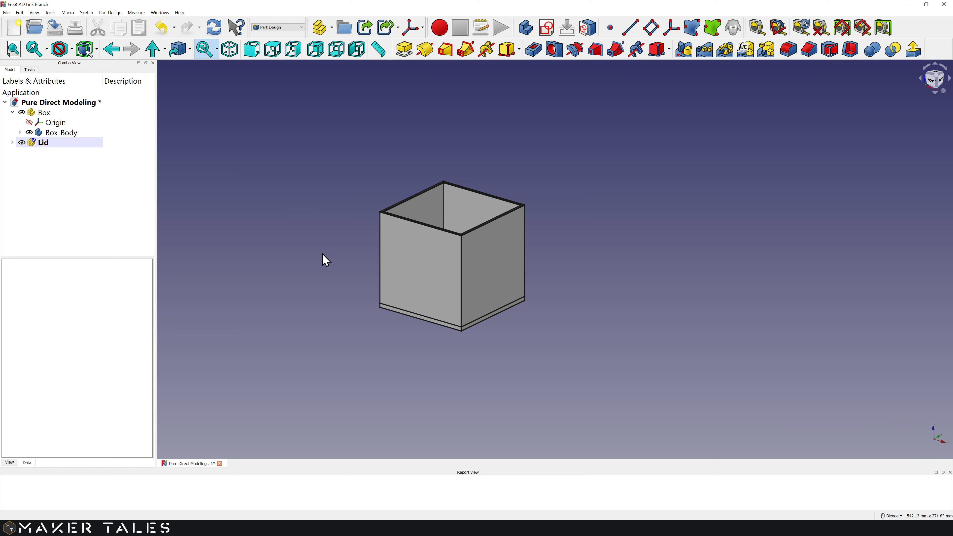
left_click(12, 112)
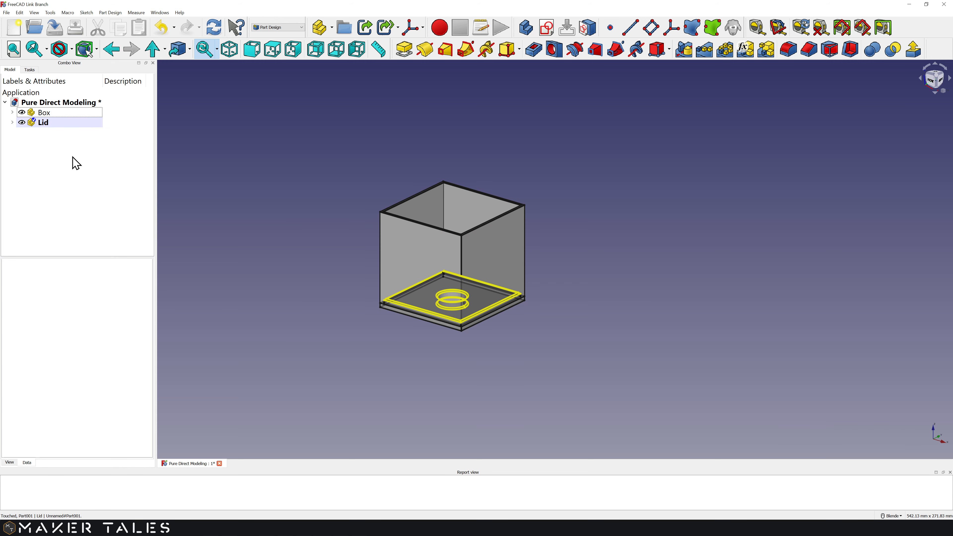
Step: Use Transform to move the Lid part 95 mm along the X axis, clear of the box
left_click(49, 124)
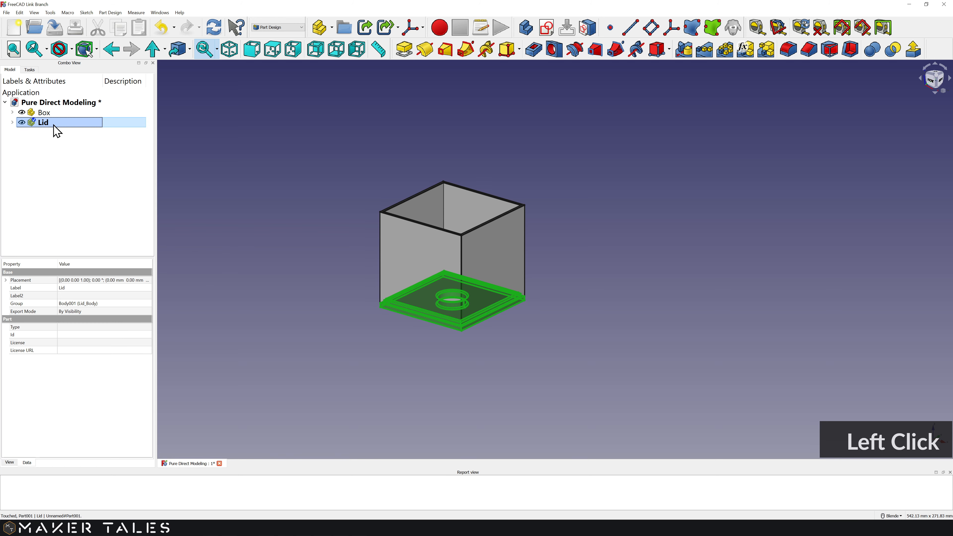
right_click(53, 130)
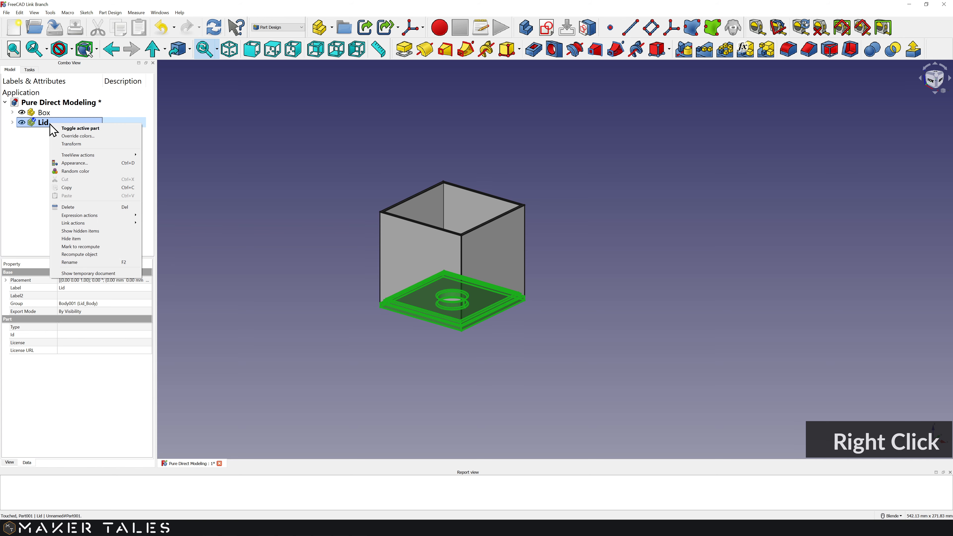
left_click(82, 145)
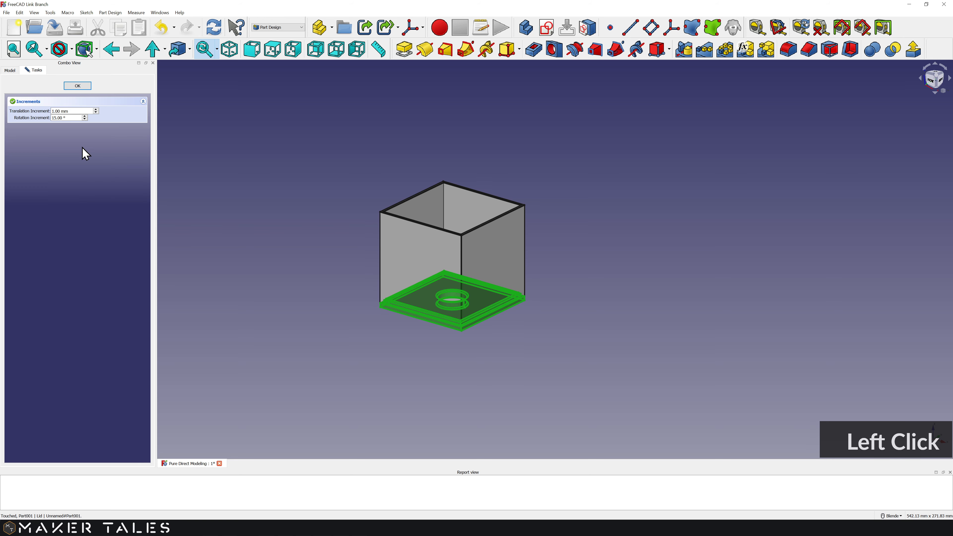
middle_click_drag(459, 367, 508, 366)
left_click_drag(554, 329, 689, 346)
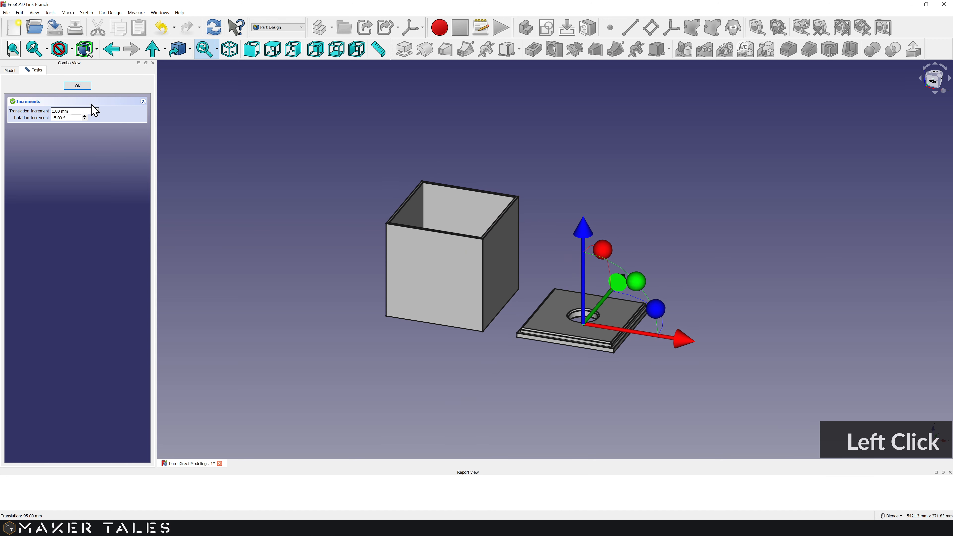
left_click(78, 86)
middle_click_drag(481, 380, 423, 402)
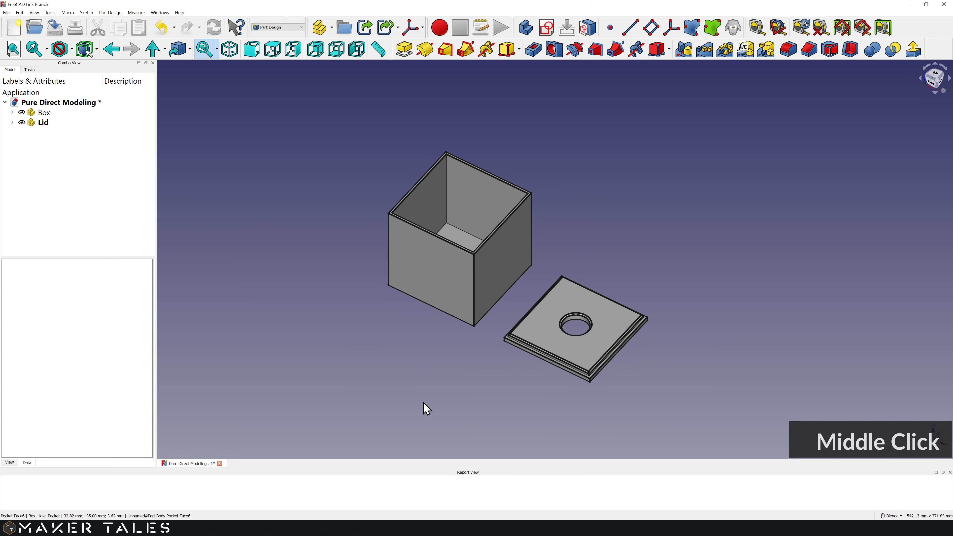
middle_click_drag(480, 354, 462, 344)
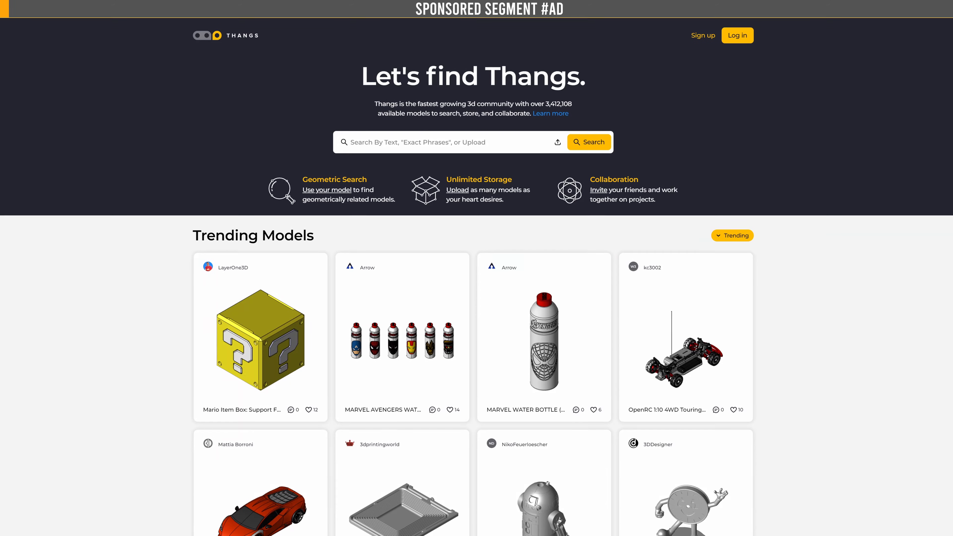
scroll(476, 277, "down", 5)
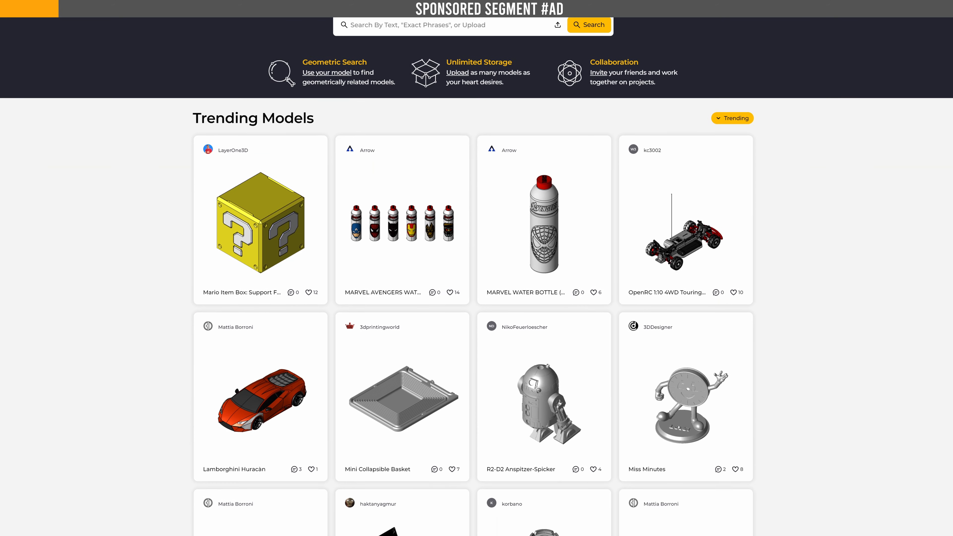
scroll(476, 268, "down", 6)
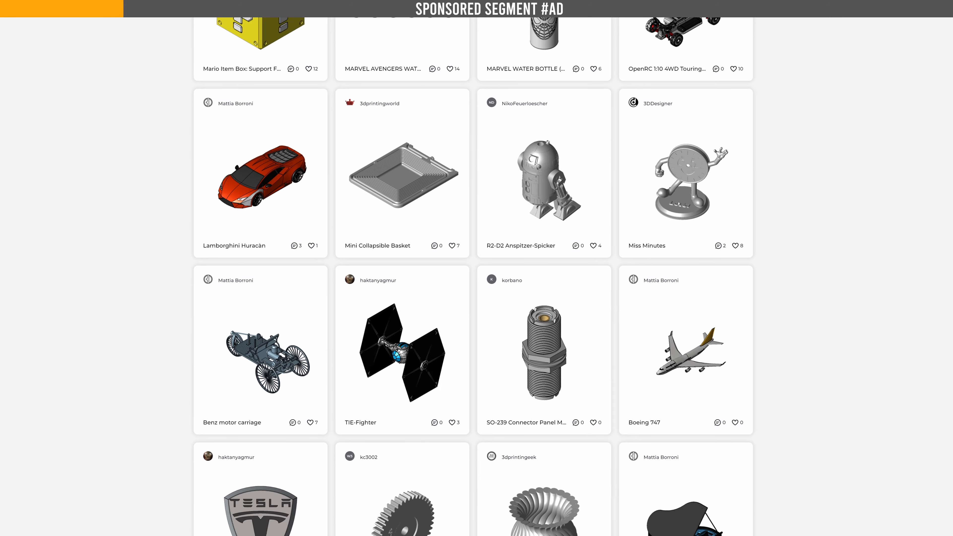
Step: Switch to thangs.com, browse the trending models and open the R2-D2 Anspitzer-Spicker model
scroll(477, 268, "down", 6)
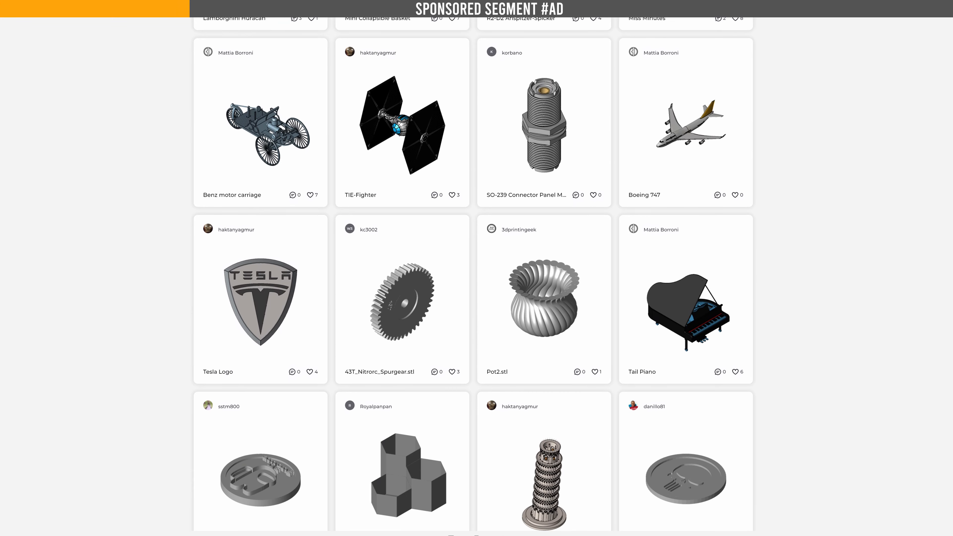
scroll(476, 269, "down", 6)
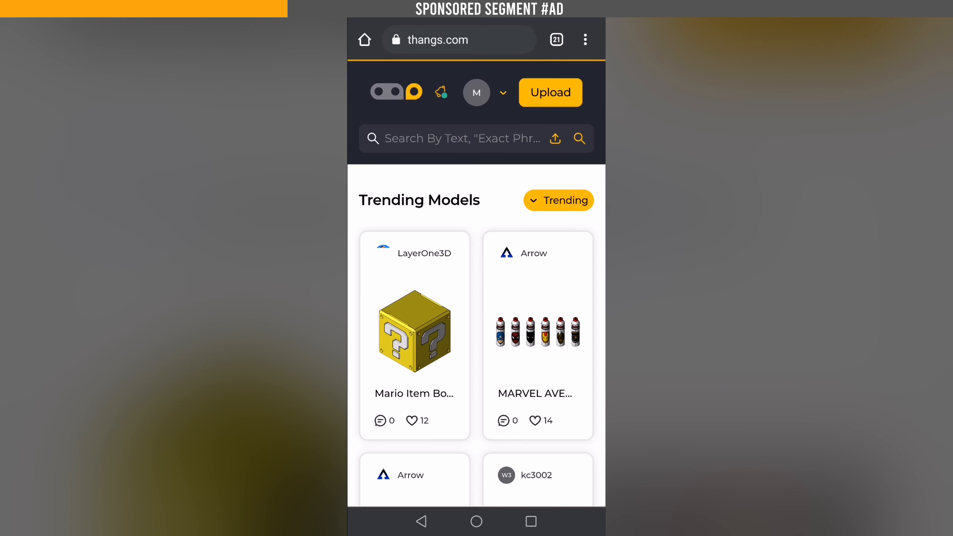
scroll(477, 263, "down", 10)
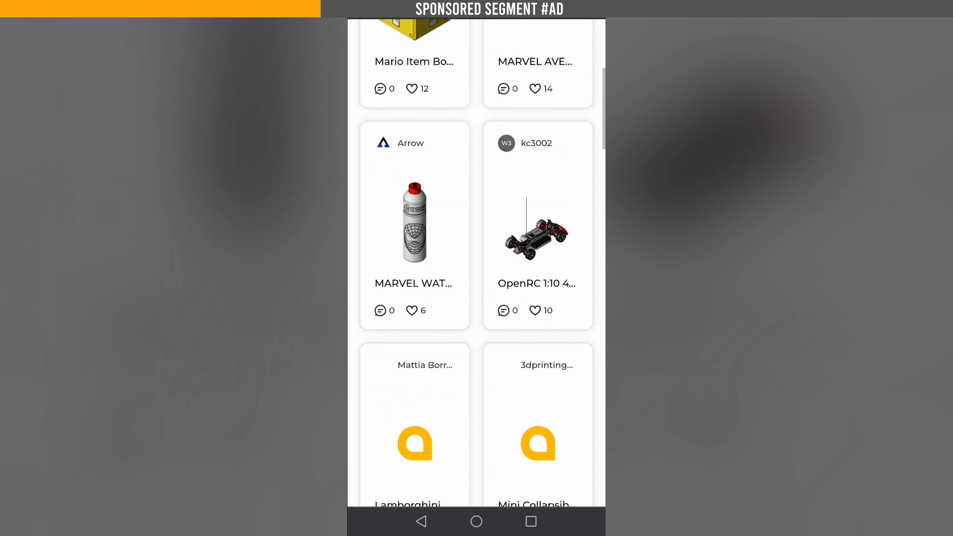
scroll(477, 263, "down", 8)
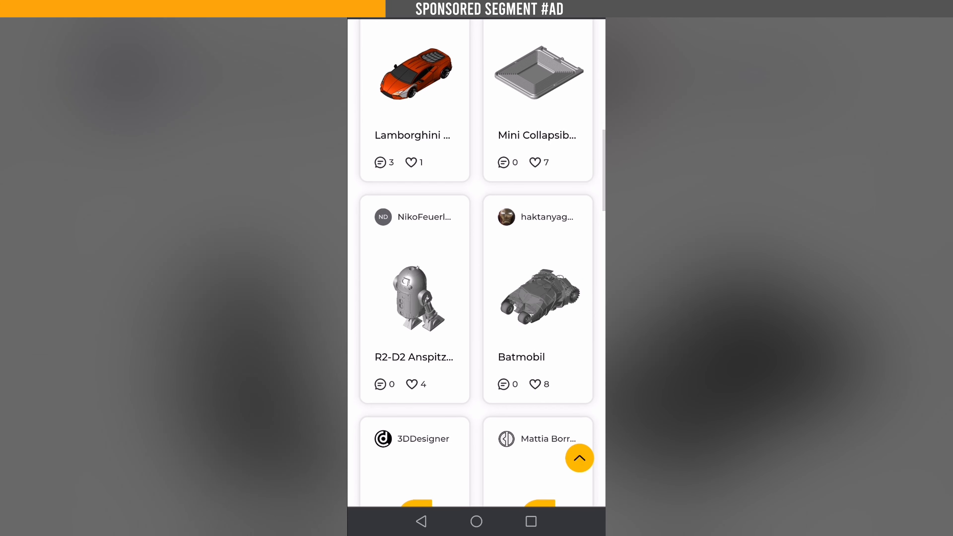
left_click(424, 312)
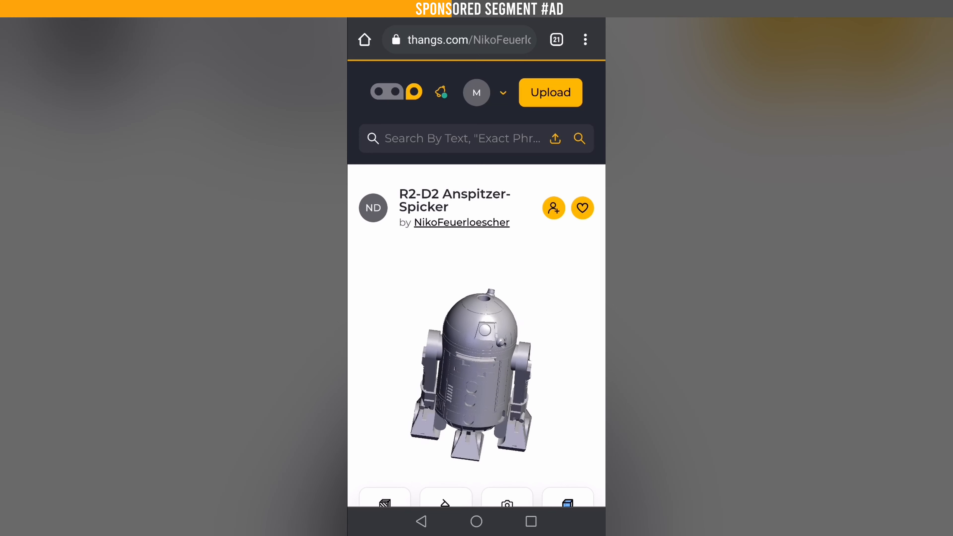
Step: Rotate the R2-D2 model preview and examine the page's description, download and augmented reality options
scroll(521, 150, "down", 2)
left_click_drag(513, 240, 563, 279)
scroll(563, 279, "down", 15)
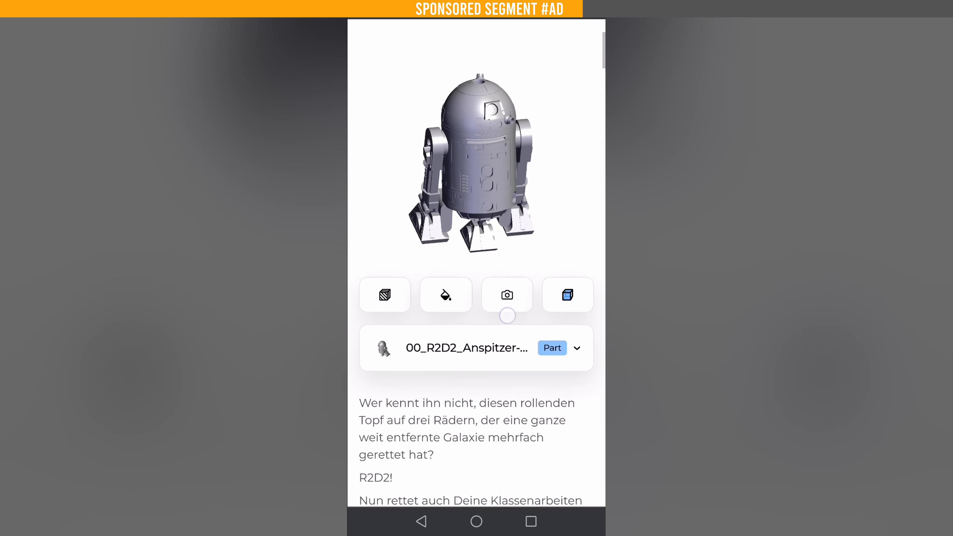
scroll(558, 124, "down", 7)
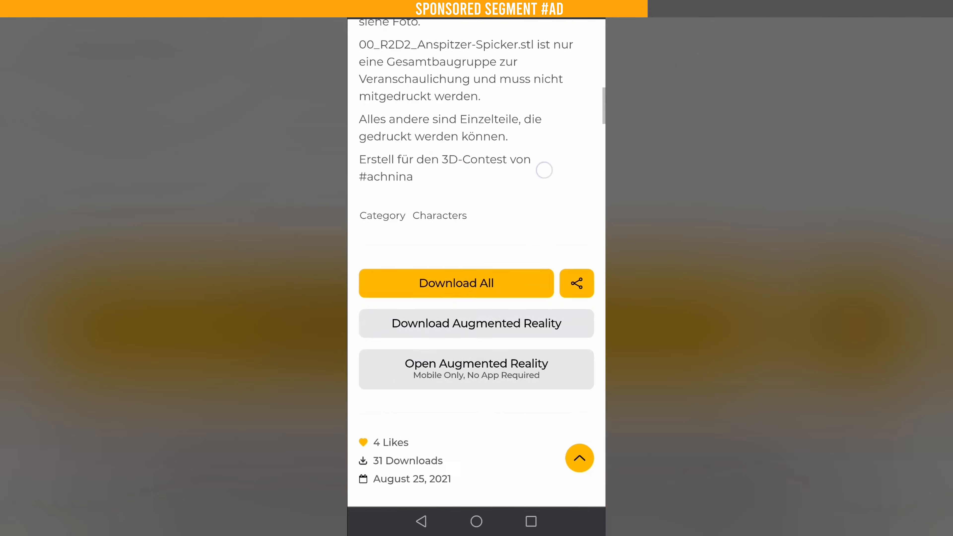
left_click(516, 250)
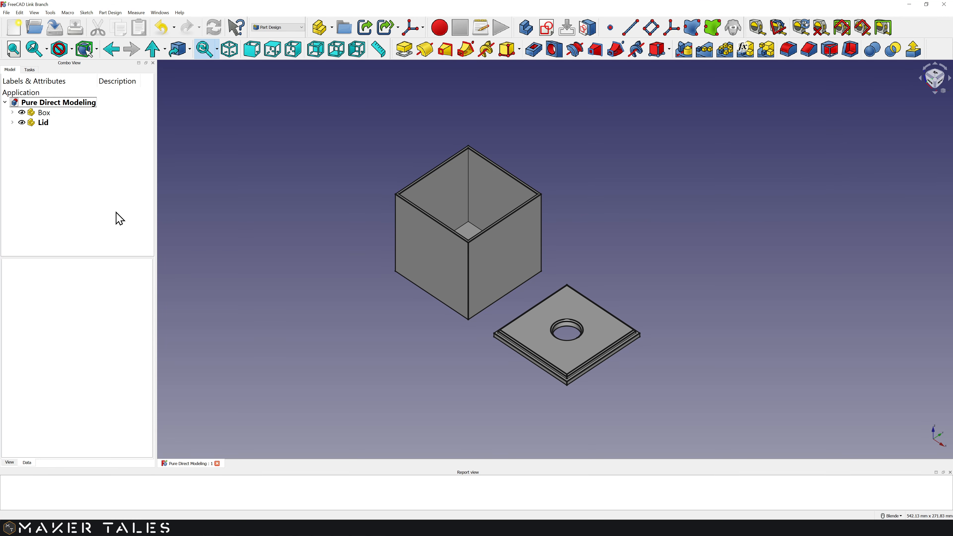
Step: Switch to FreeCAD, create a new document and save it as Direct Refrance Modeling in the Projects folder
left_click(15, 27)
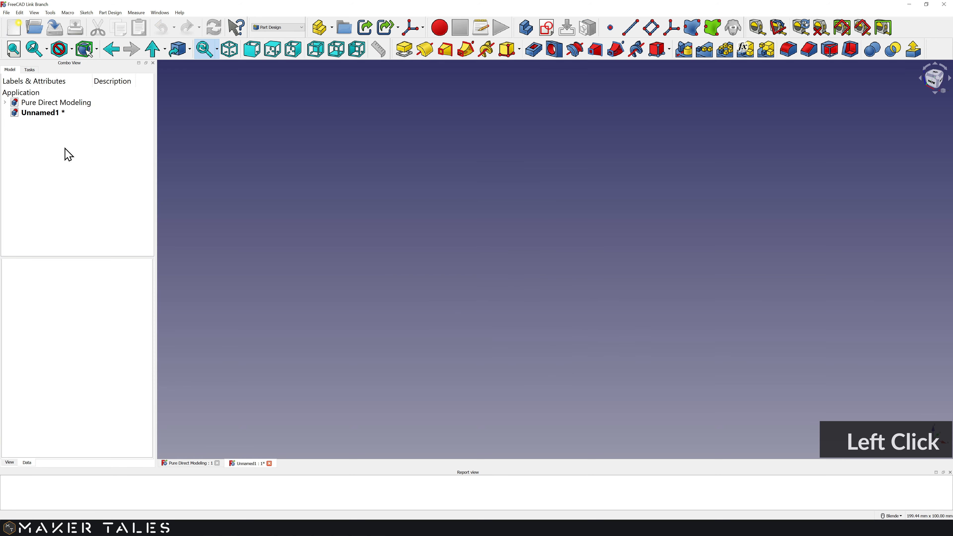
key("ctrl+s")
type("Direct Refrance Modeling")
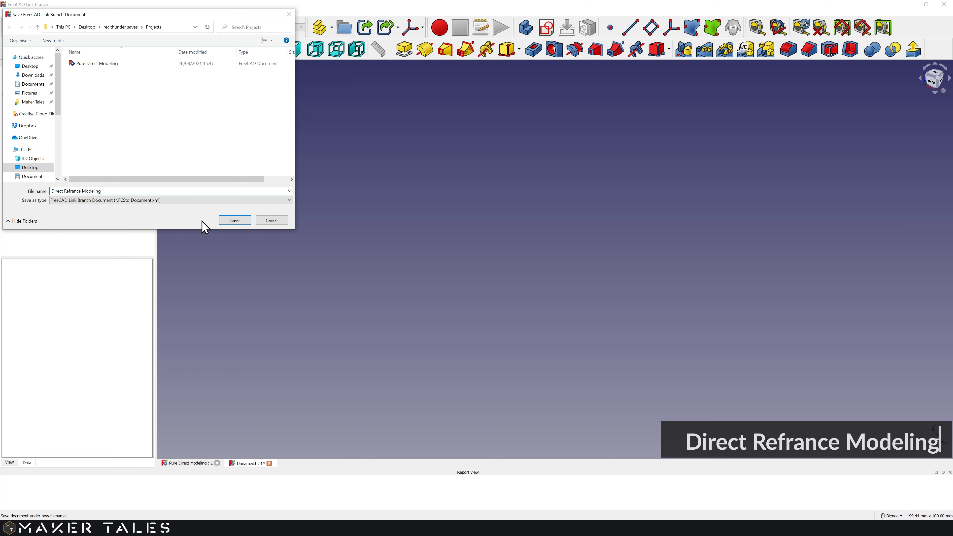
left_click(235, 221)
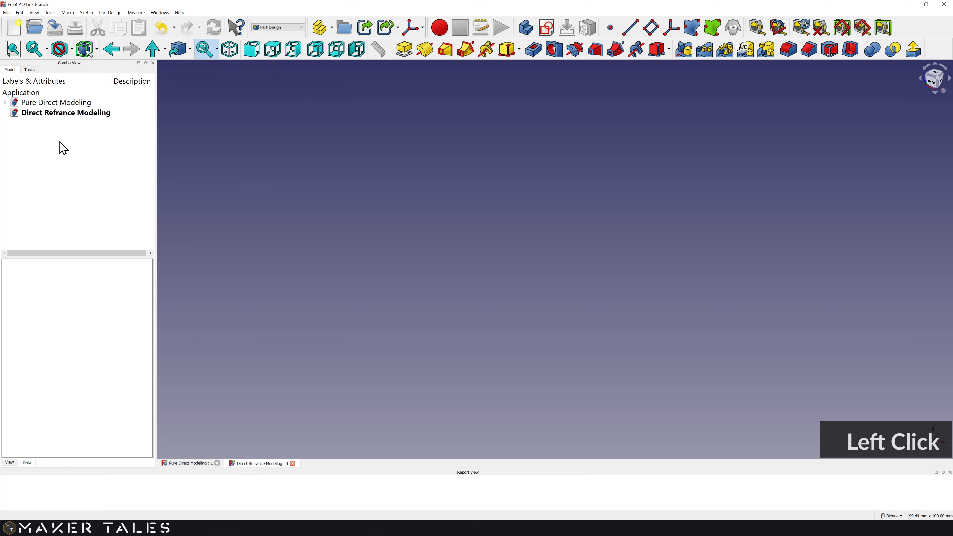
Step: Create a part with a body inside it, and name them Box and Box_Body
left_click(319, 28)
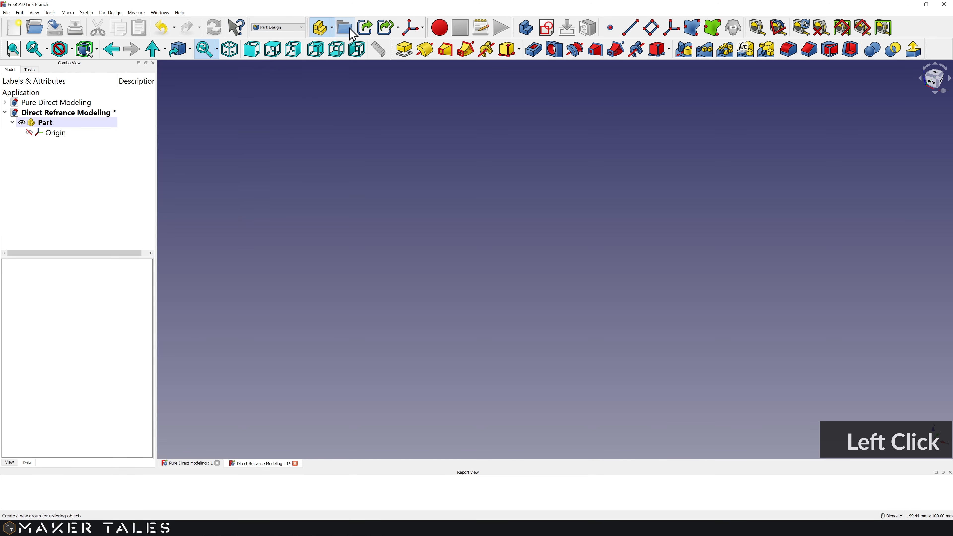
left_click(527, 28)
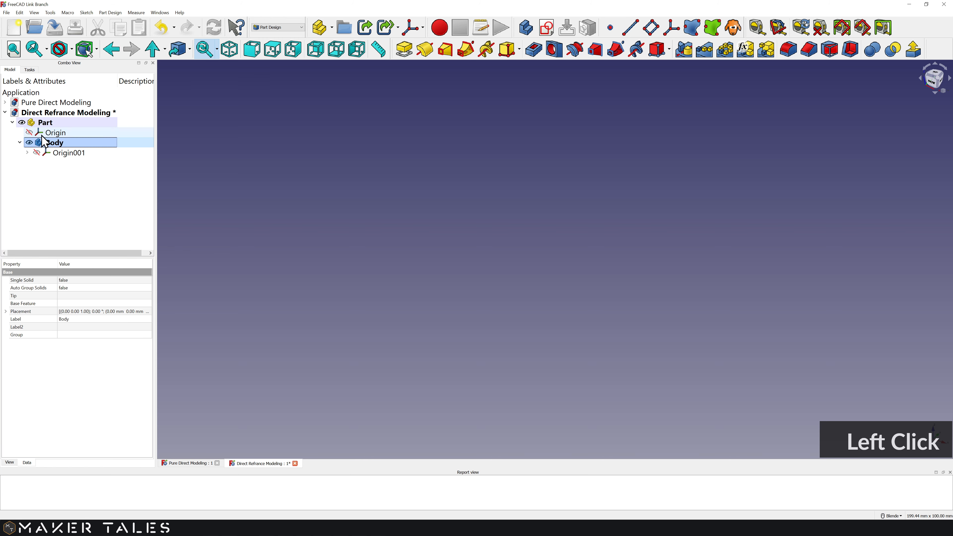
left_click(44, 124)
key("F2")
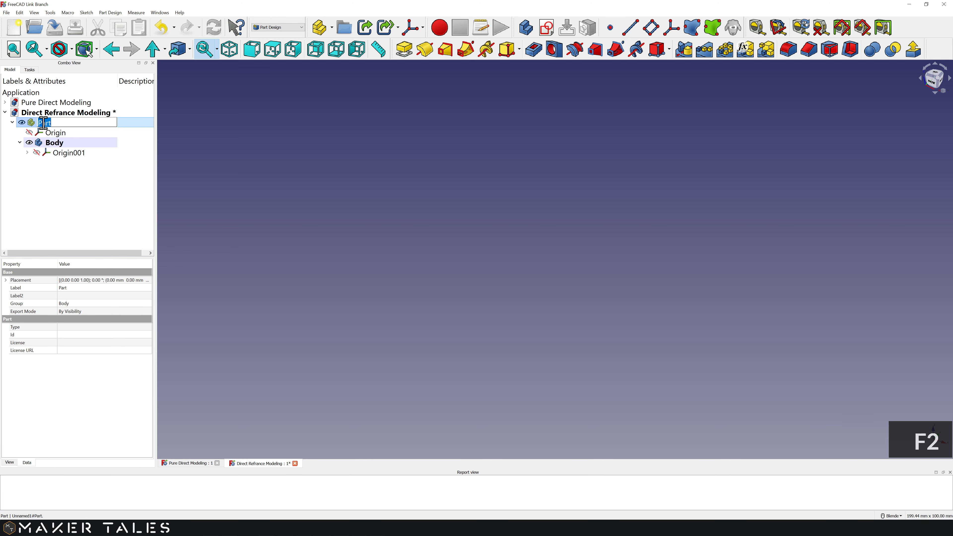
type("Box")
key("Return")
left_click(79, 218)
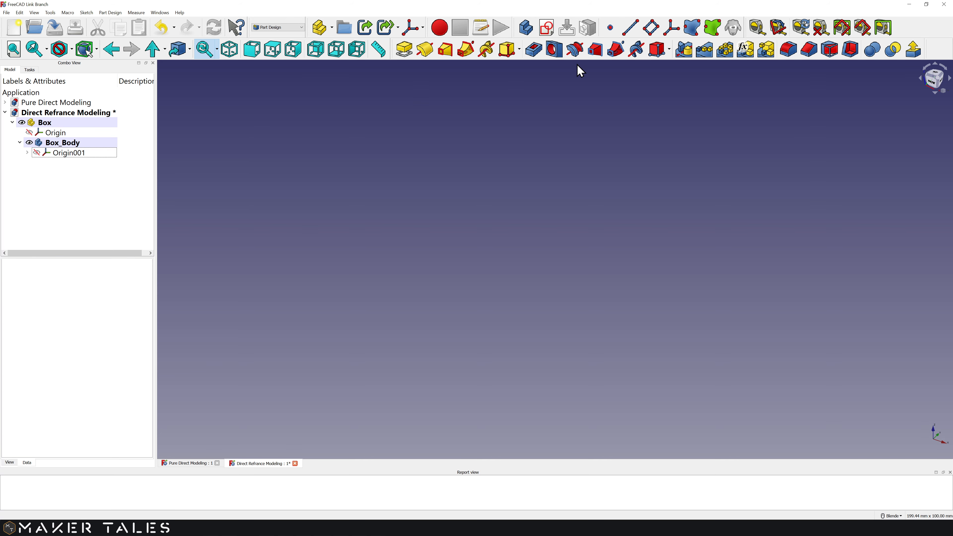
Step: Start a sketch on the body's XY plane and draw a rectangle around the origin
left_click(548, 30)
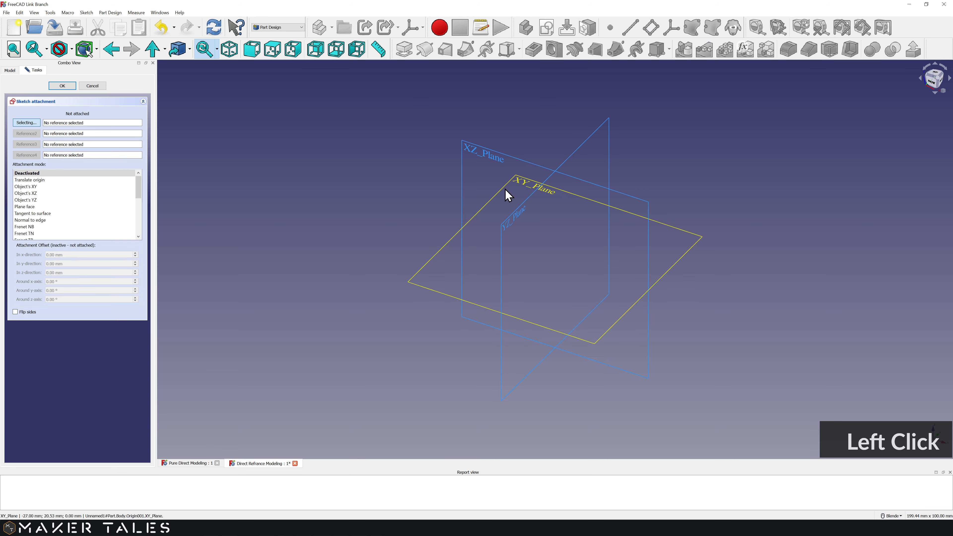
left_click(505, 196)
left_click(63, 85)
middle_click_drag(479, 268, 411, 255, "shift")
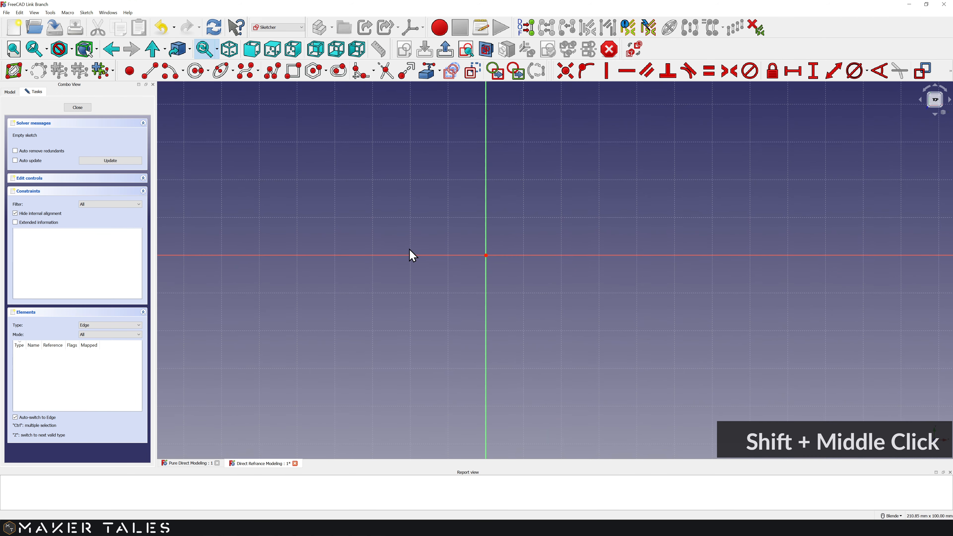
left_click(297, 77)
left_click(380, 144)
left_click(576, 359)
right_click(592, 347)
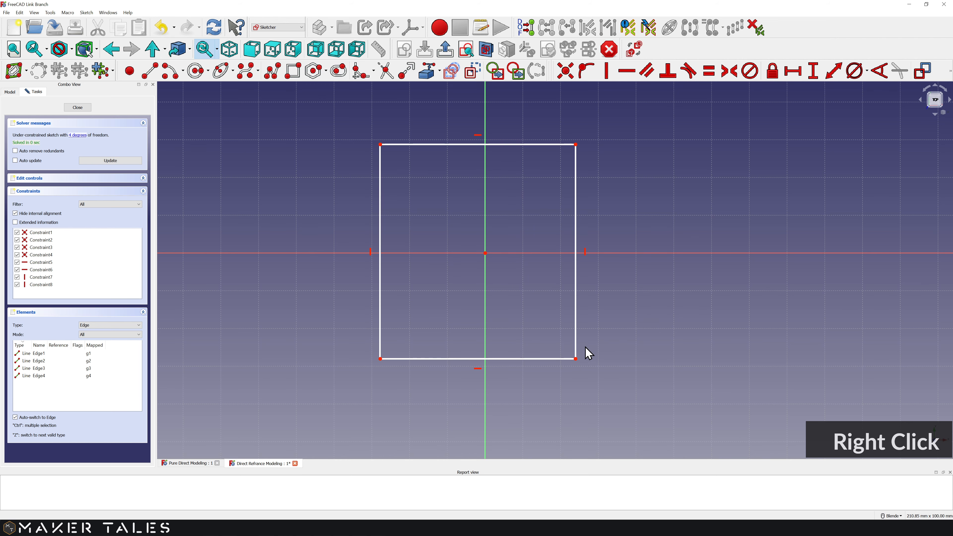
Step: Constrain the rectangle's opposite corners symmetric about the origin and make its horizontal and vertical sides equal
left_click(576, 358)
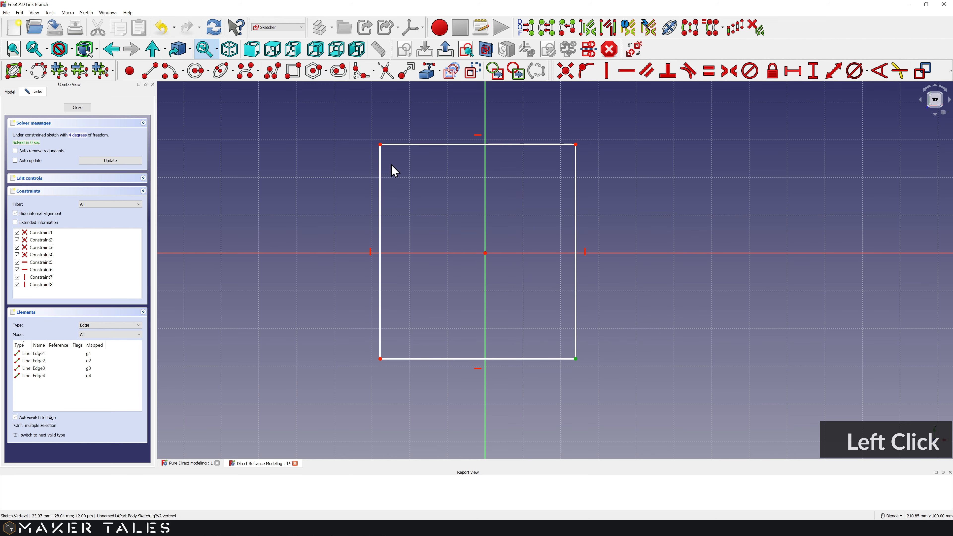
left_click(380, 144)
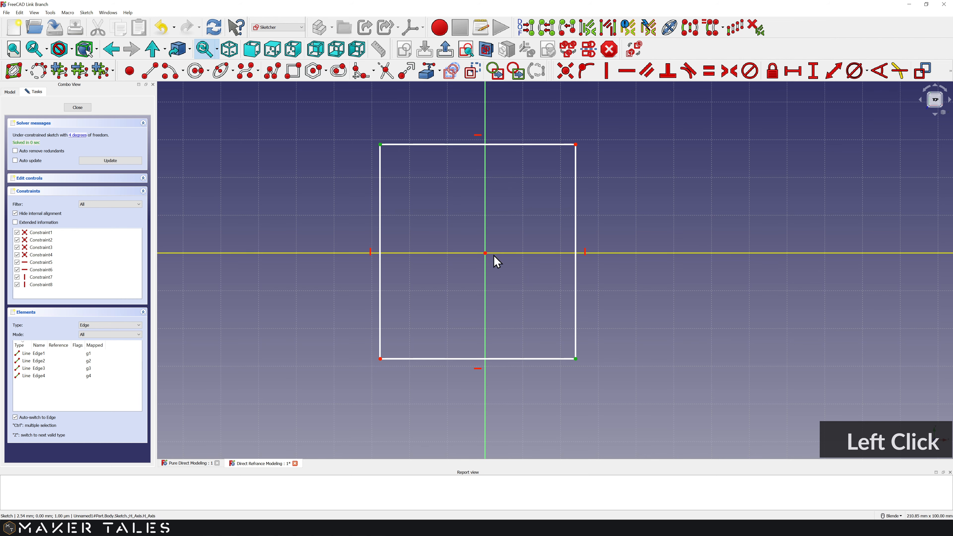
left_click(487, 252)
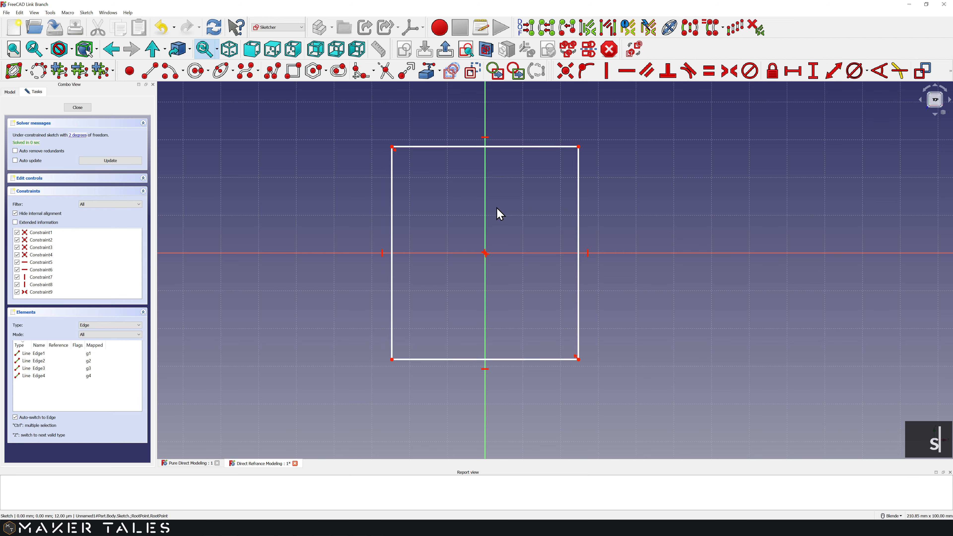
left_click(522, 148)
left_click(579, 189)
key("e")
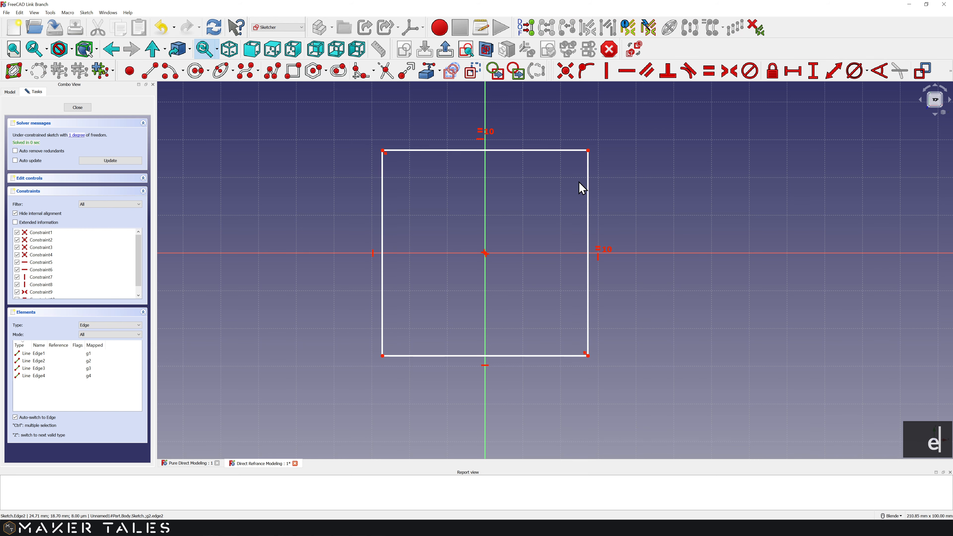
Step: Add a 70 mm vertical dimension to the square's side and place it outside the profile
left_click(589, 193)
key("shift")
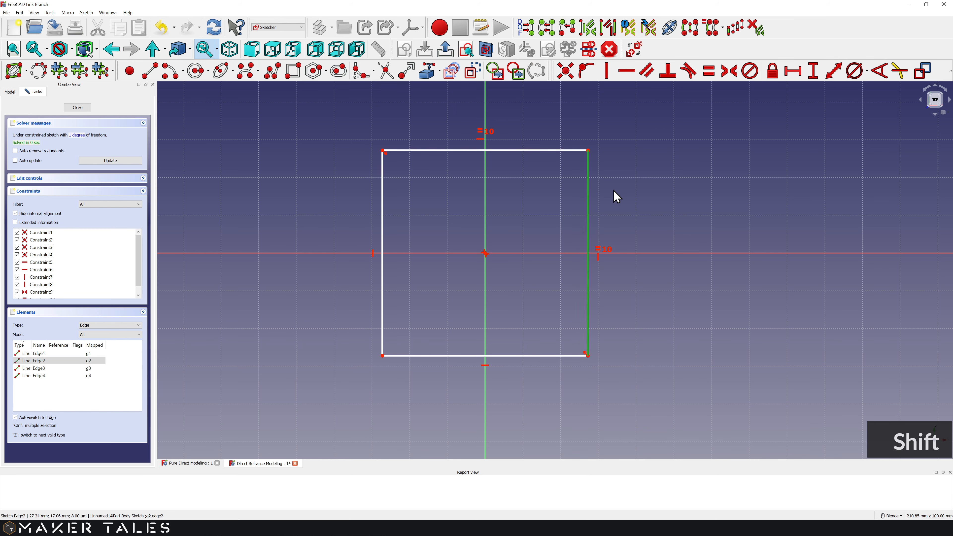
key("shift+v")
type("7")
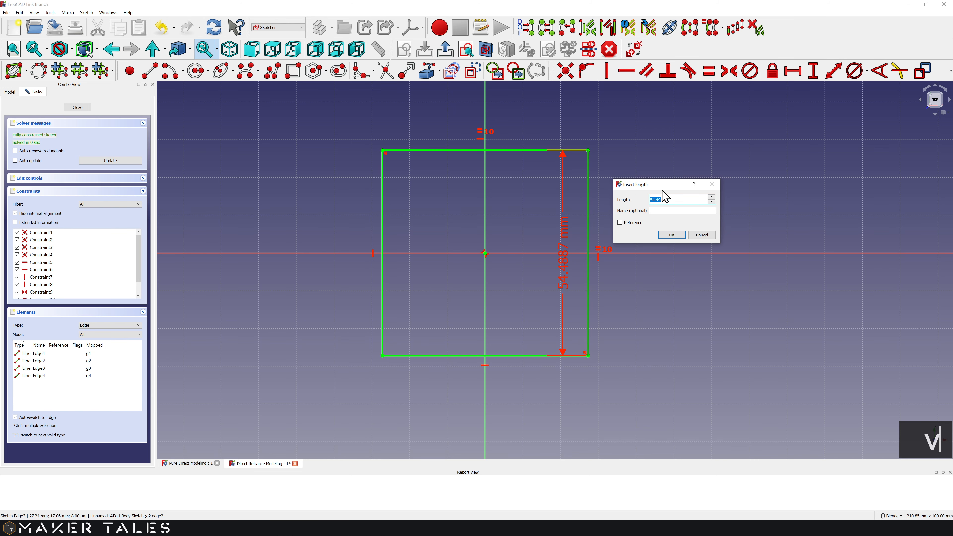
type("0")
left_click(671, 236)
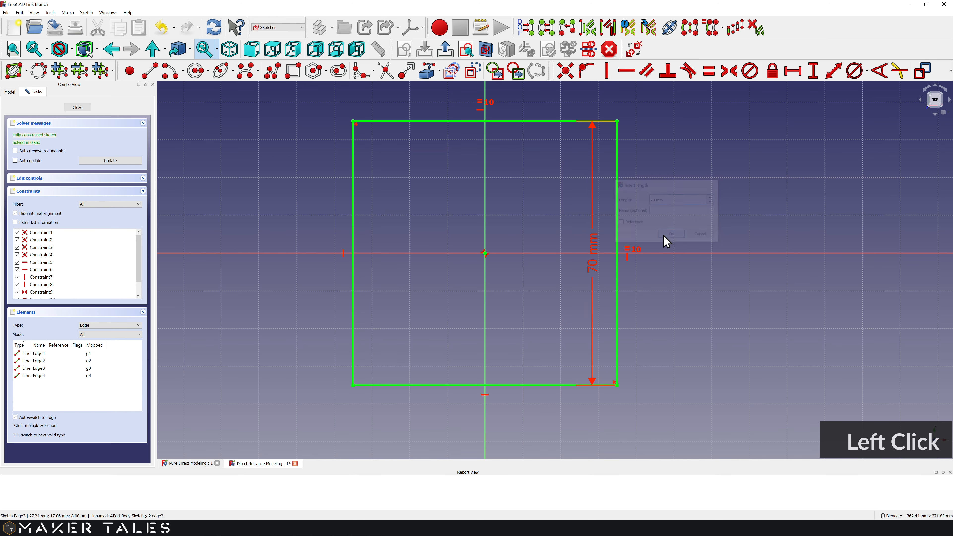
left_click_drag(594, 247, 696, 234)
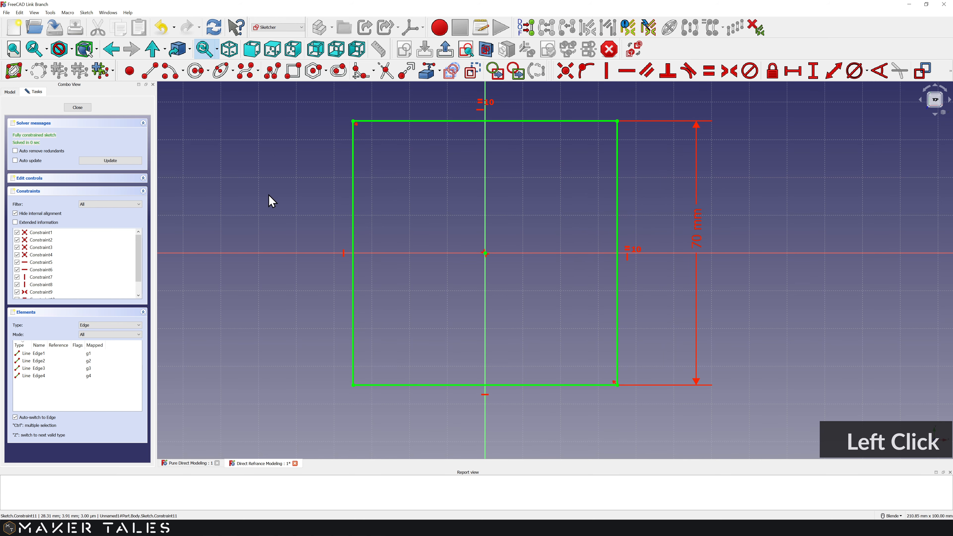
Step: Close the sketch of the square and rename it as Box_Base
left_click(77, 107)
left_click(64, 164)
key("F2")
type("Box_Base")
left_click(70, 166)
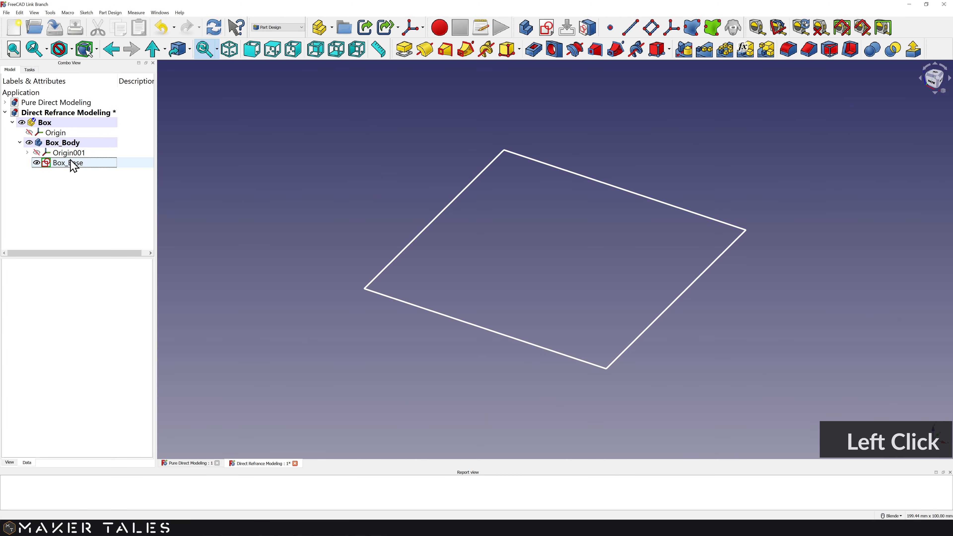
Step: Pad the Box_Base sketch 70 mm and rename the feature as Box_Base_Pad
left_click(404, 50)
type("70")
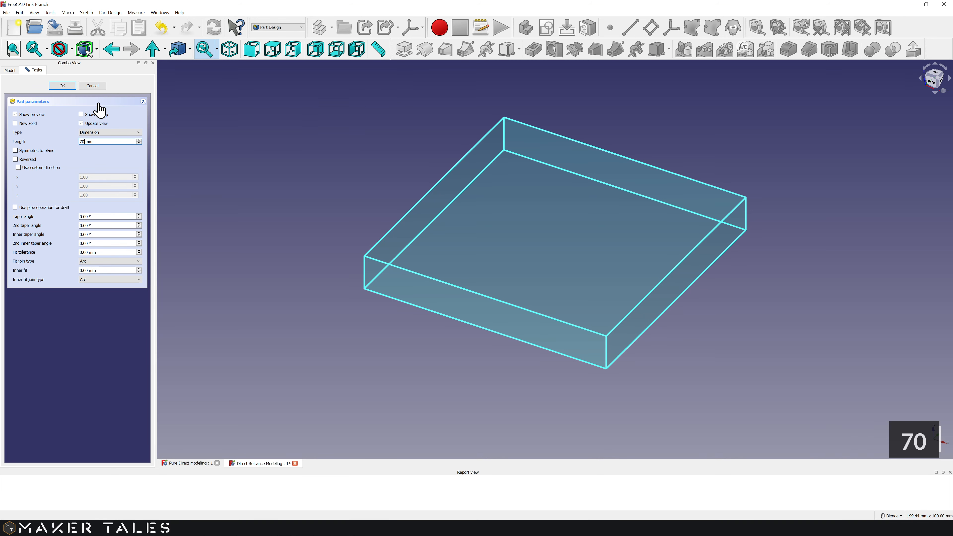
left_click(68, 88)
middle_click_drag(264, 147, 283, 343, "shift")
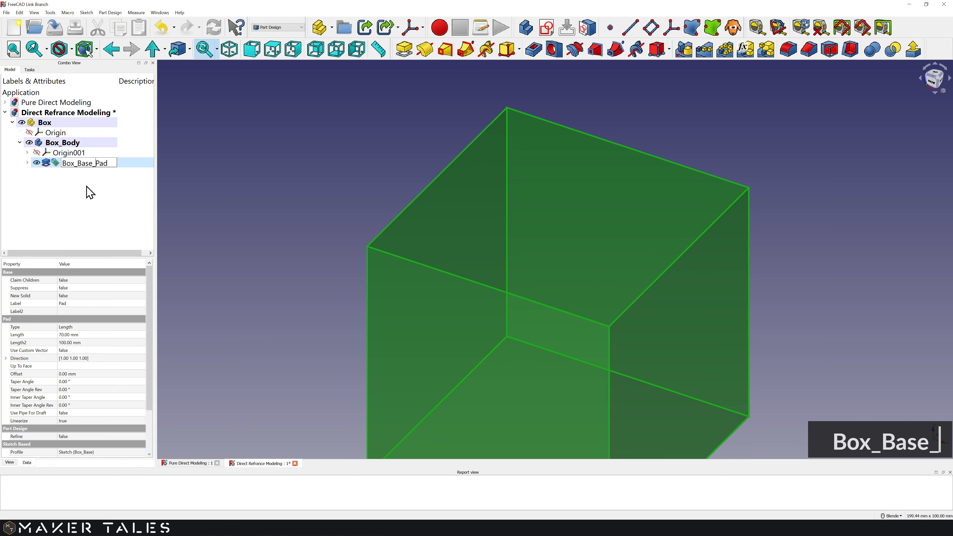
left_click(86, 186)
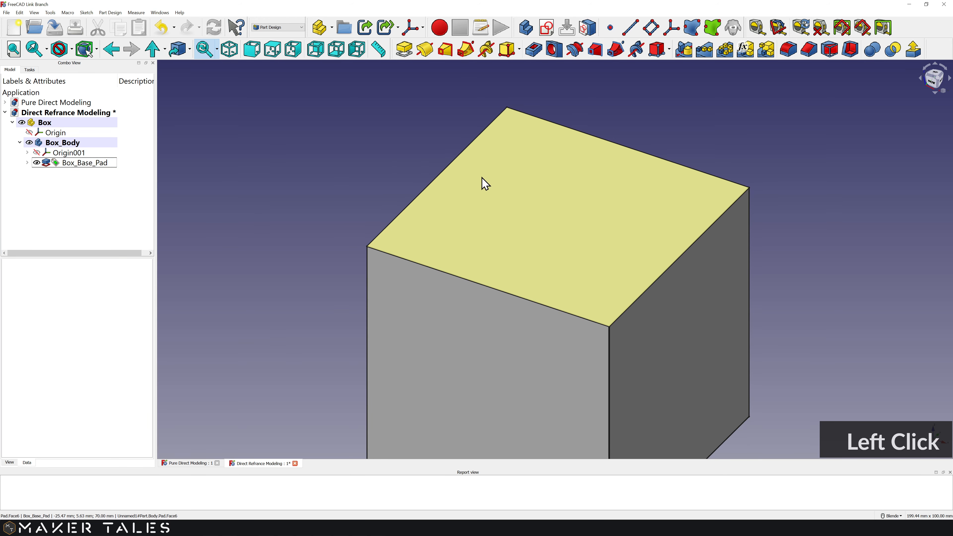
Step: Start a sketch on the top face of the padded cube and draw a rectangle inside its outline around the origin
left_click(511, 187)
left_click(546, 27)
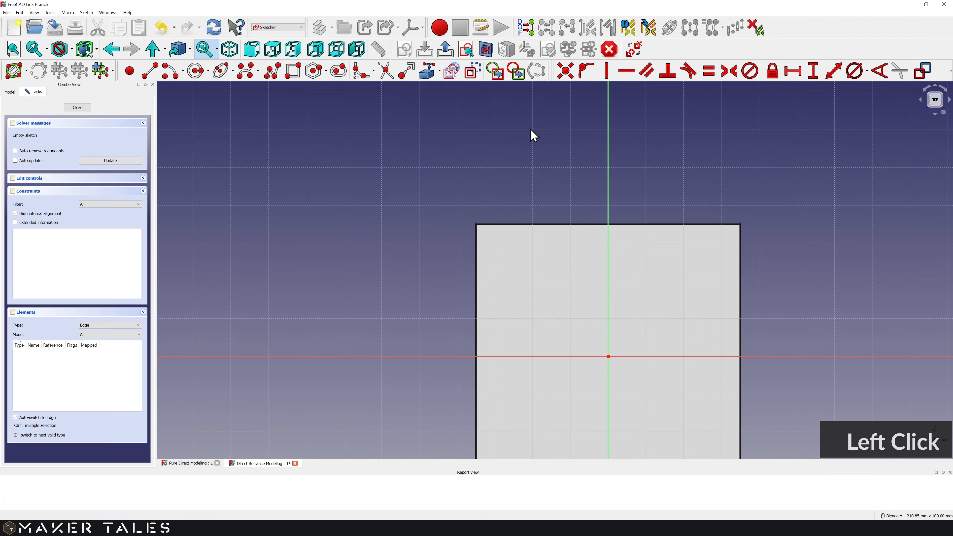
middle_click_drag(559, 264, 427, 173, "shift")
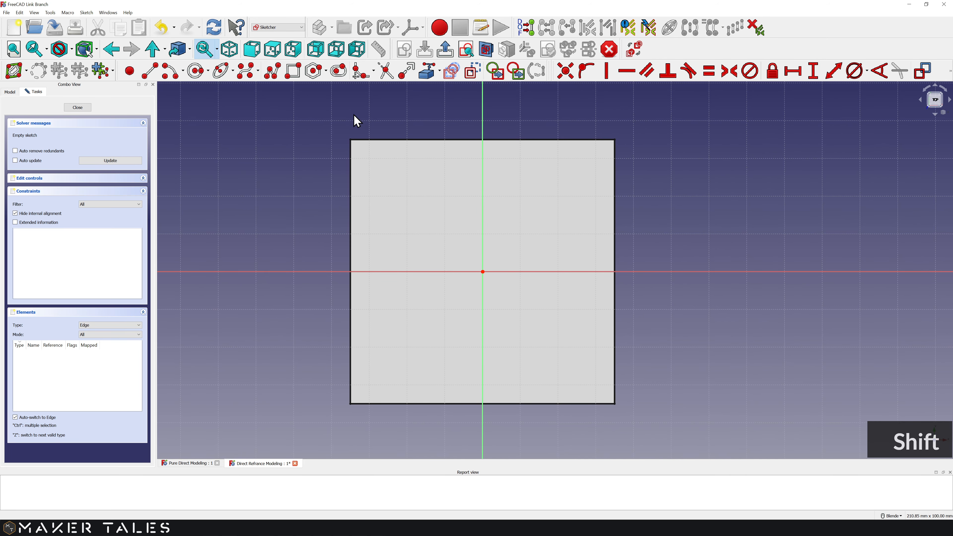
left_click(292, 70)
left_click(375, 162)
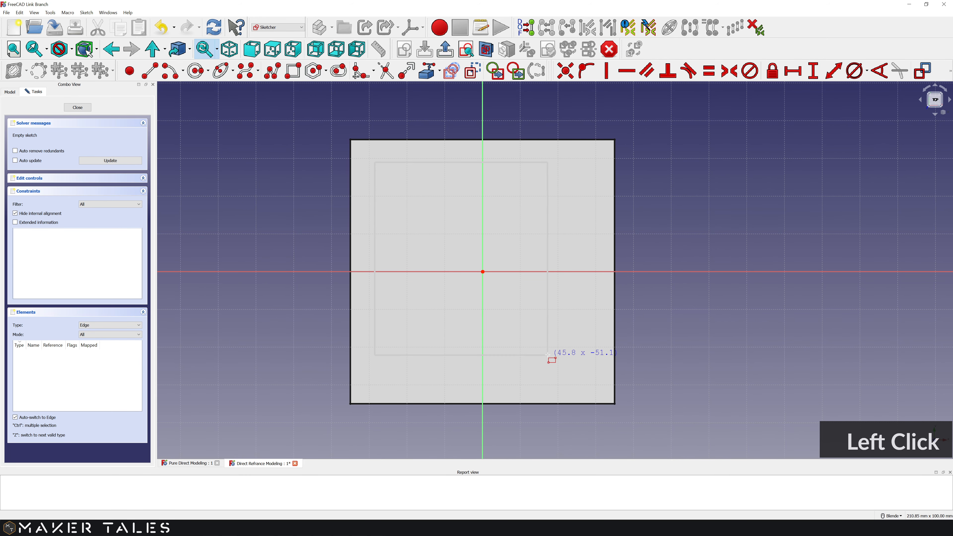
left_click(589, 379)
right_click(549, 336)
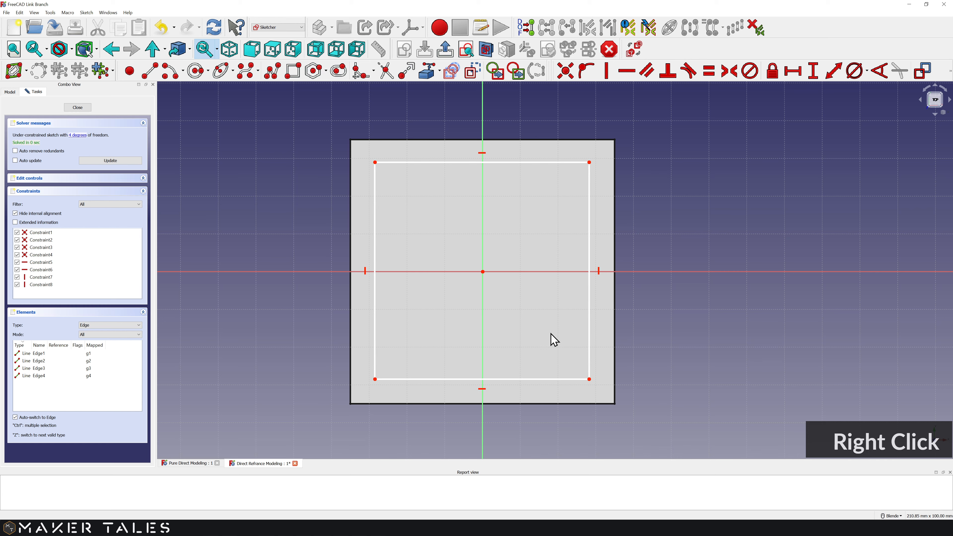
Step: Make the inner rectangle's opposite corners symmetric about the origin and constrain two adjacent sides to equal length
left_click(589, 380)
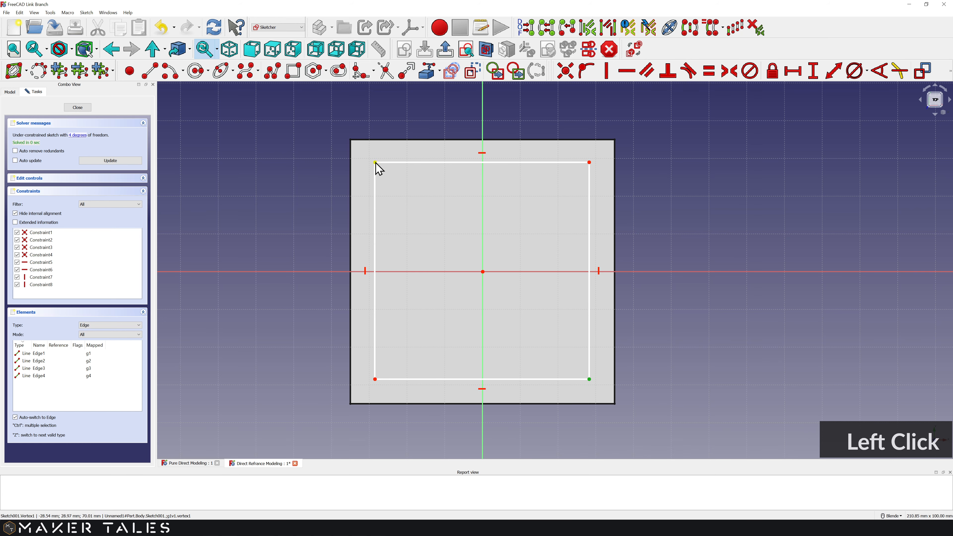
left_click(484, 272)
key("s")
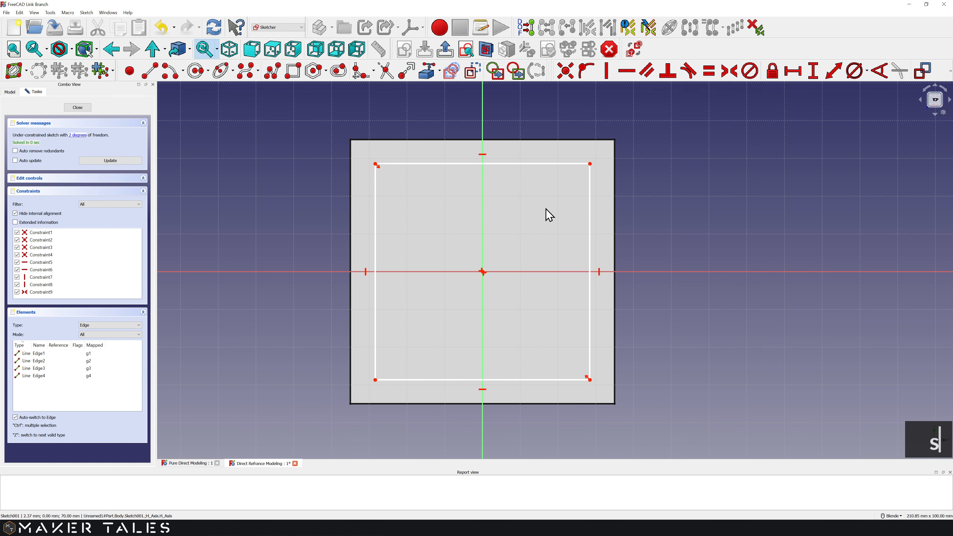
left_click(559, 165)
left_click(590, 189)
key("e")
left_click(651, 197)
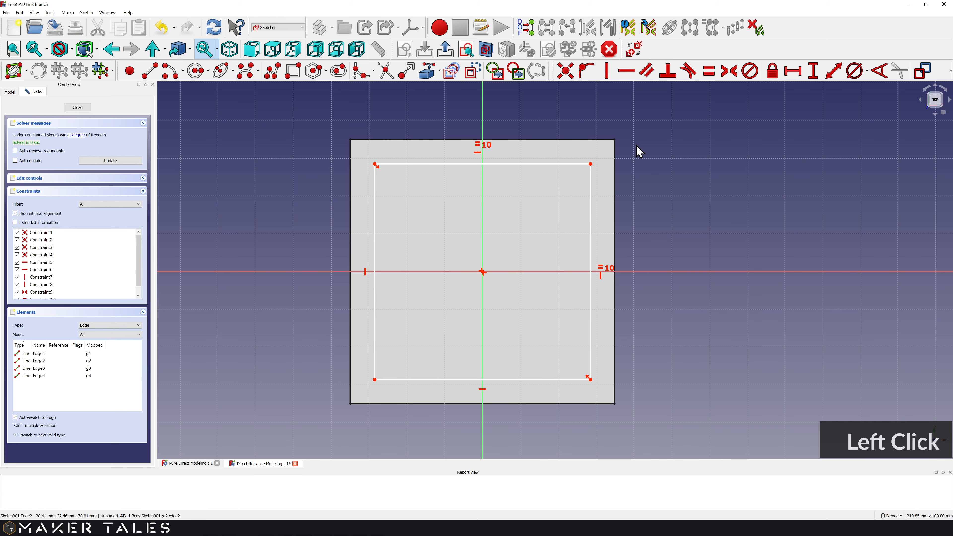
Step: Link the corner vertex of the cube's top face nearest the inner square's upper-right corner into the sketch as external geometry
middle_click_drag(615, 210, 615, 170)
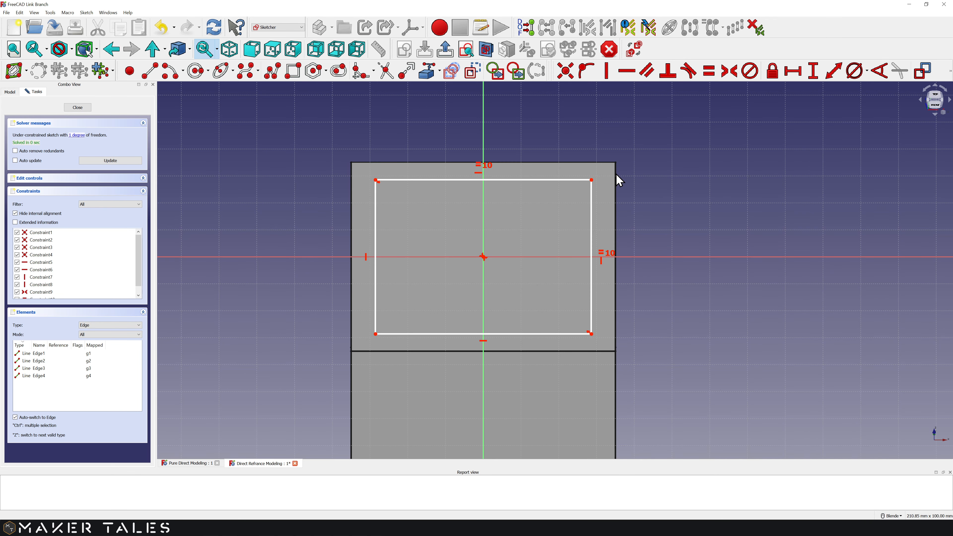
middle_click_drag(615, 176, 607, 212, "shift")
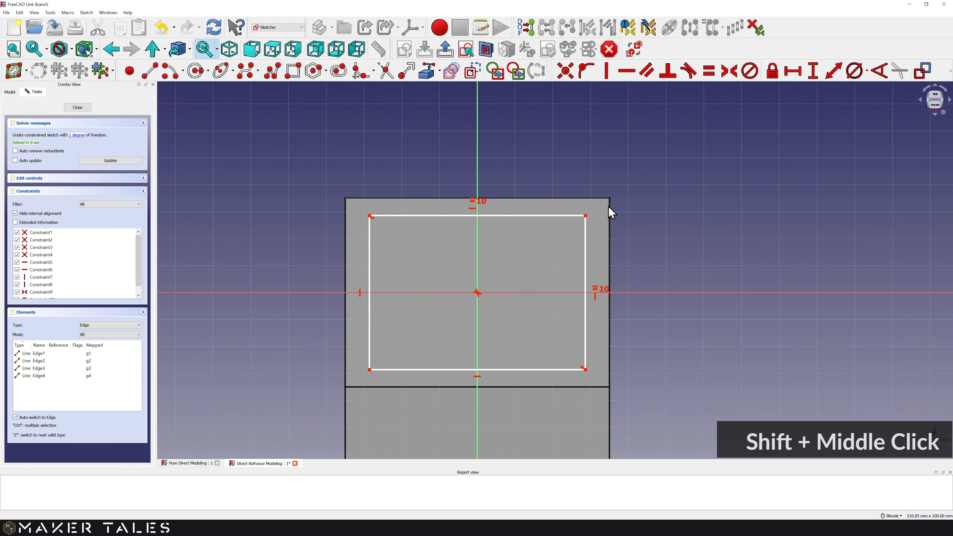
scroll(607, 210, "up", 5)
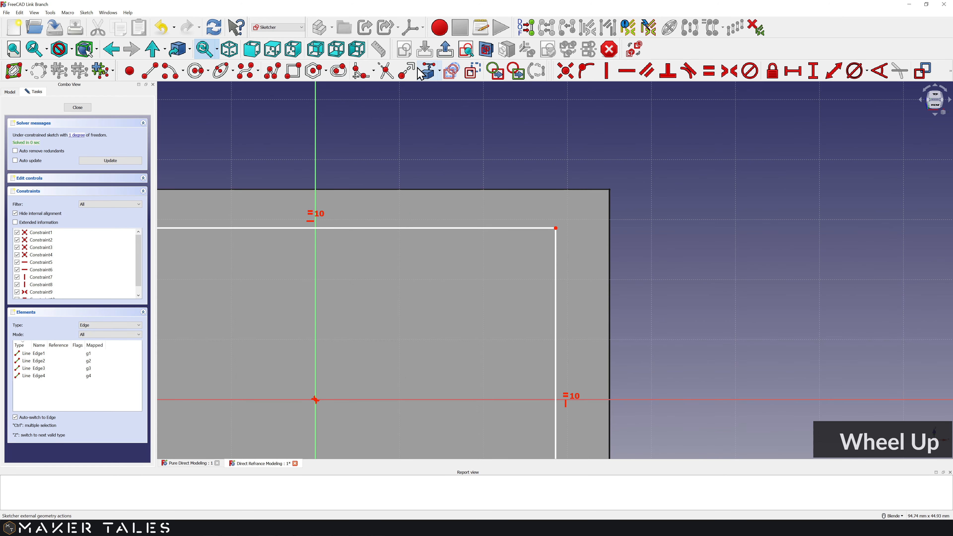
left_click(441, 74)
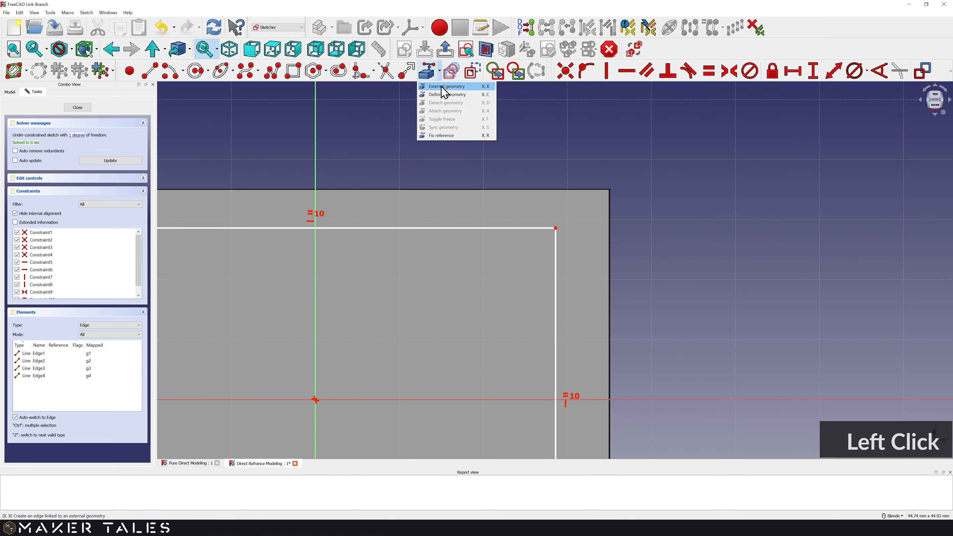
left_click(437, 90)
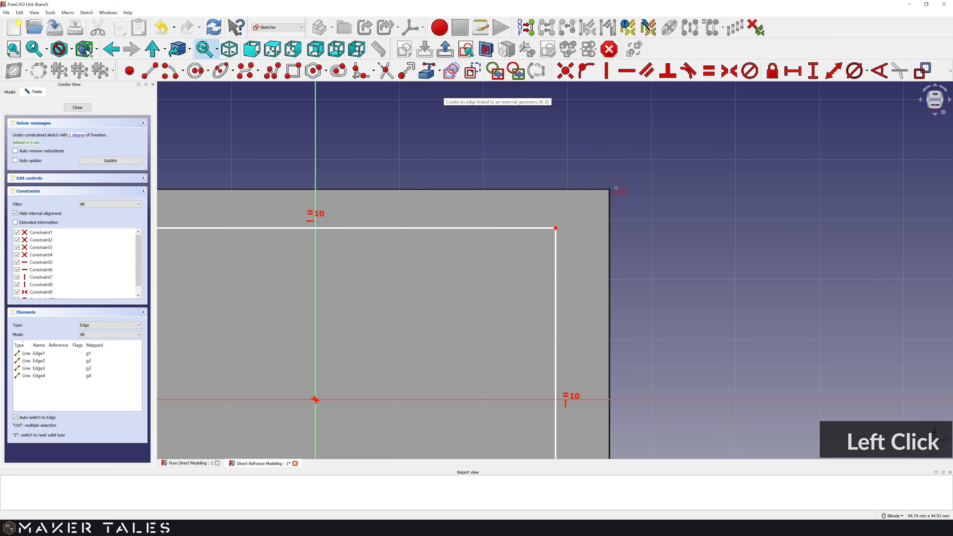
left_click(610, 190)
right_click(621, 170)
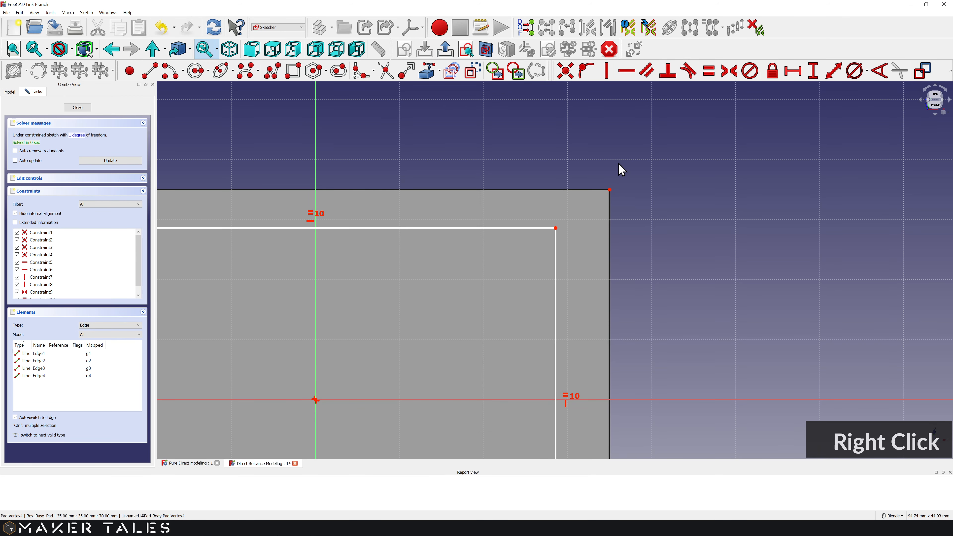
Step: Draw a horizontal construction line about 9 mm long from the inner square's upper-right corner outward past the cube's edge
middle_click_drag(616, 162, 618, 207)
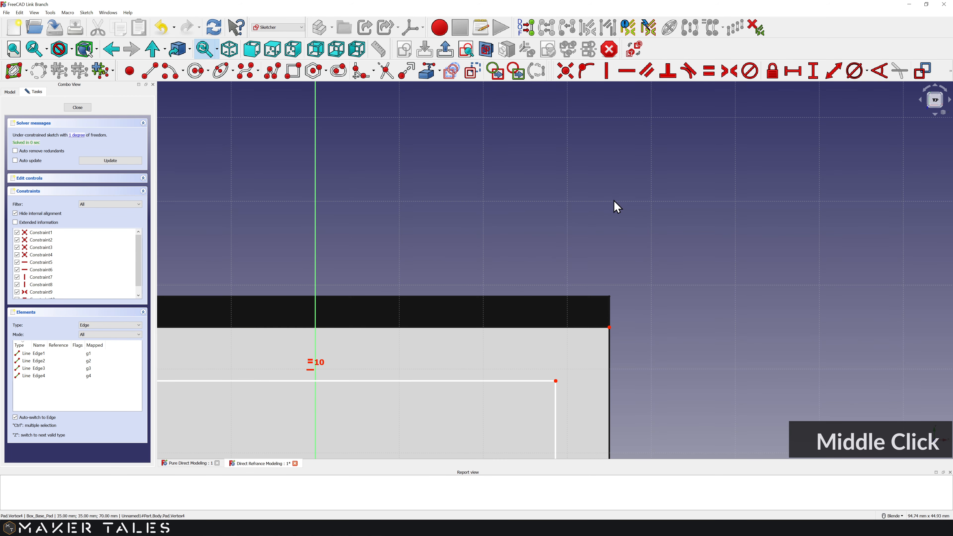
left_click(466, 49)
middle_click_drag(570, 263, 534, 149, "shift")
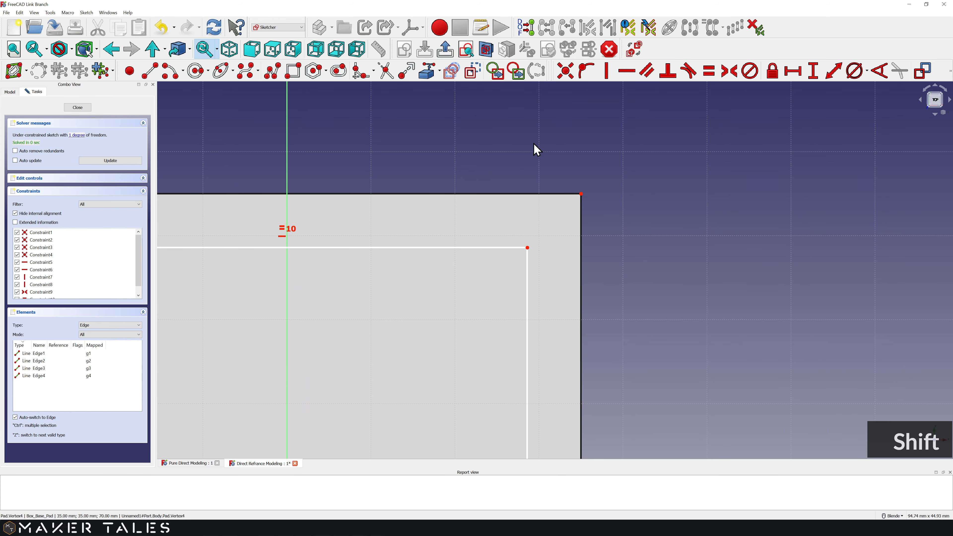
left_click(387, 72)
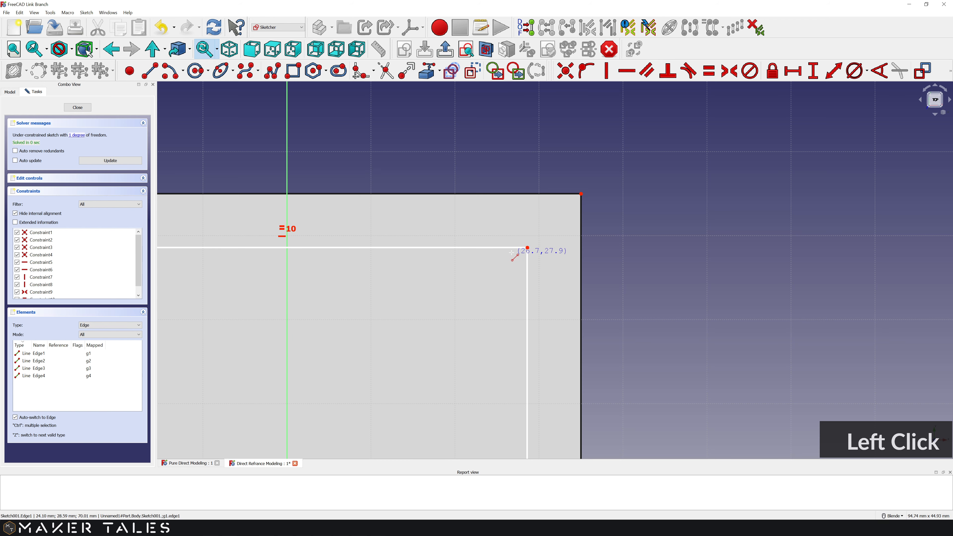
left_click(528, 248)
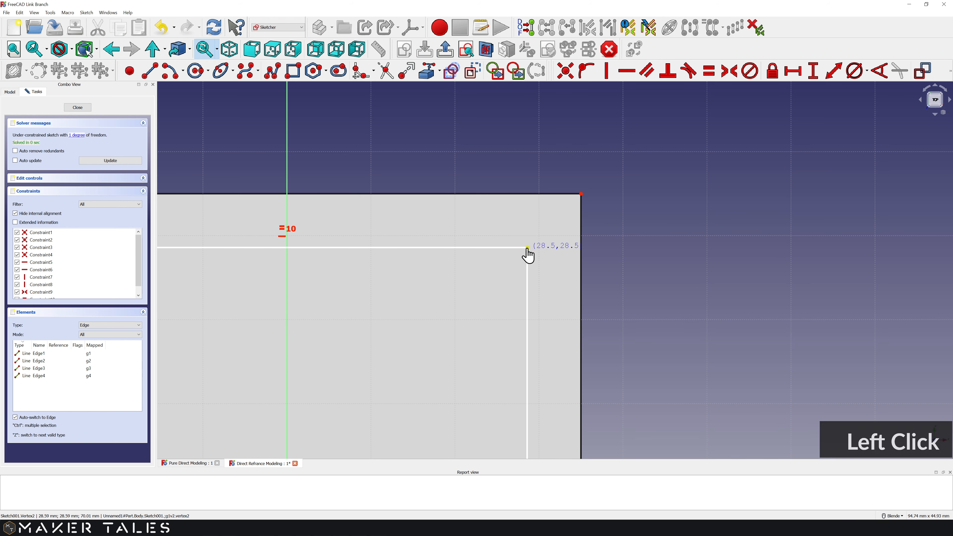
left_click(605, 246)
right_click(621, 239)
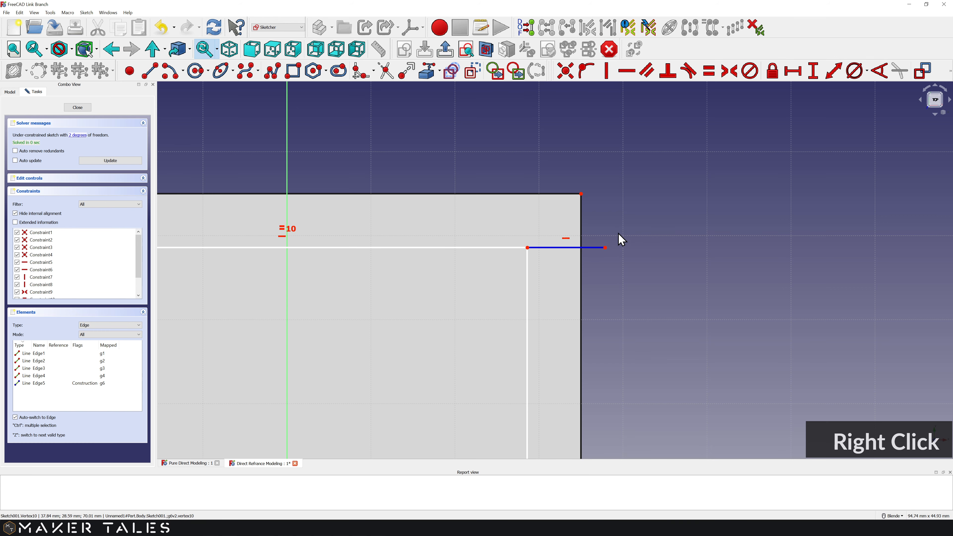
Step: Constrain the construction line's outer endpoint vertically in line with the linked cube corner
left_click(606, 248)
left_click(582, 194)
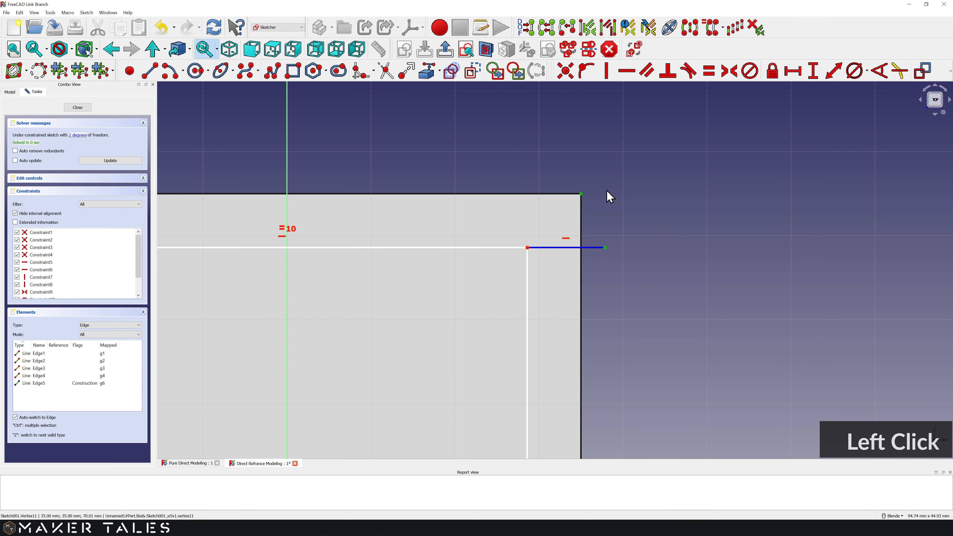
key("v")
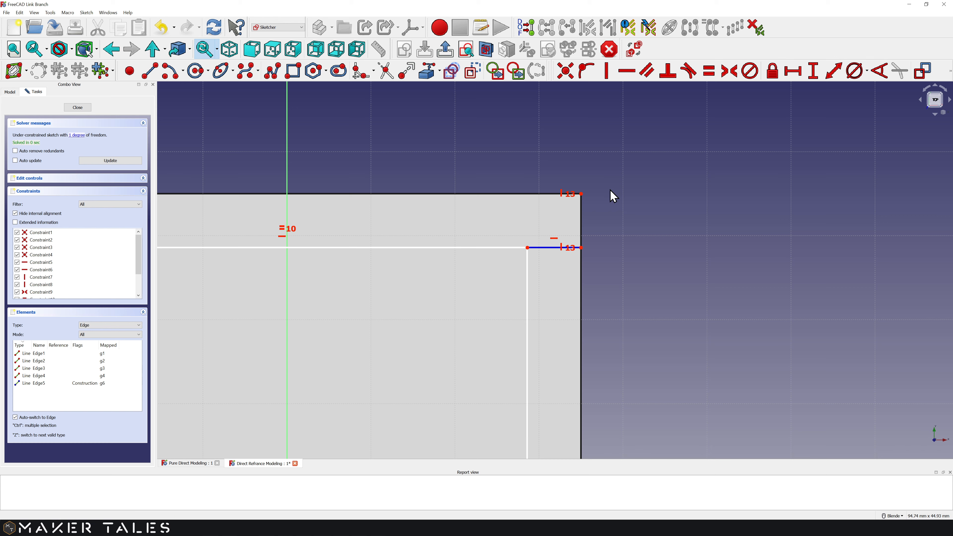
Step: Add a 1.5 mm horizontal dimension to the construction line and place its label outside the cube's outline
left_click(551, 249)
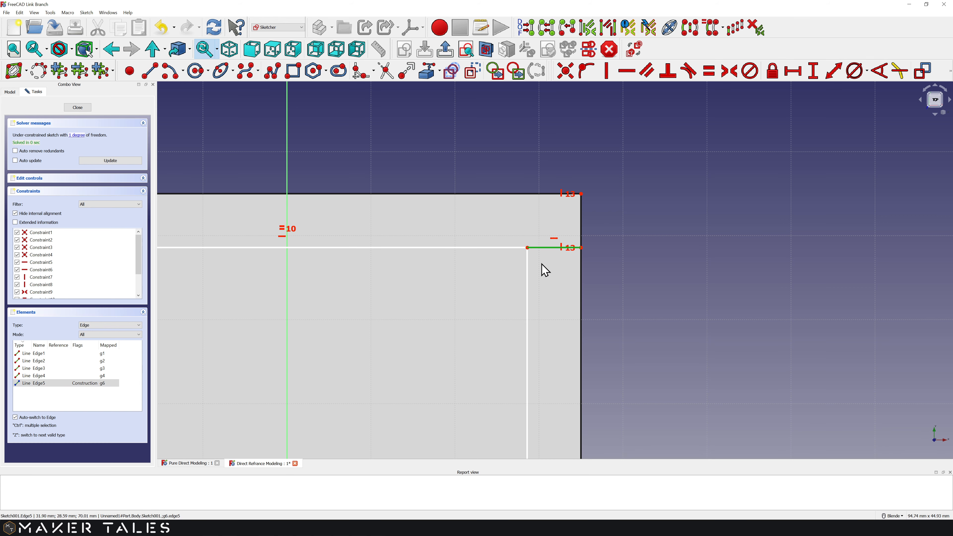
key("shift+h")
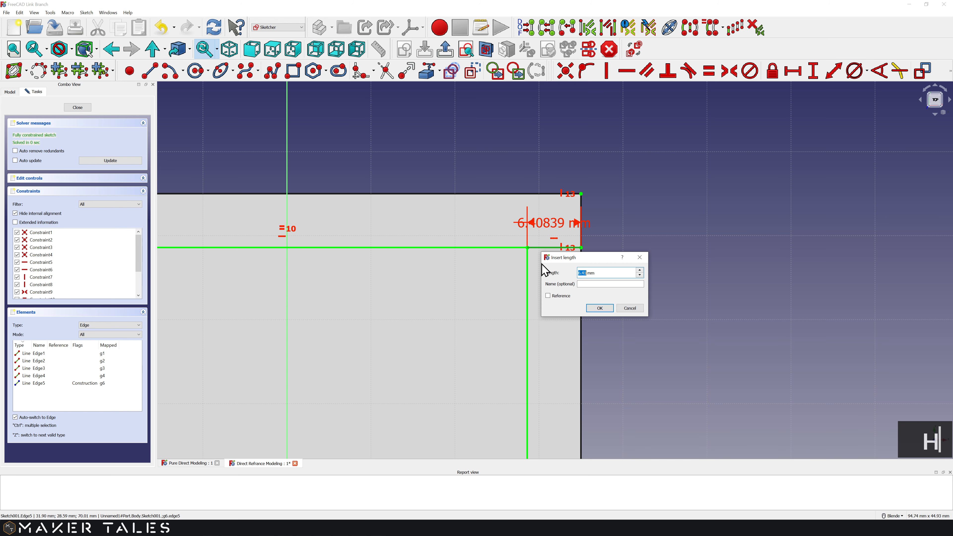
type("1.5")
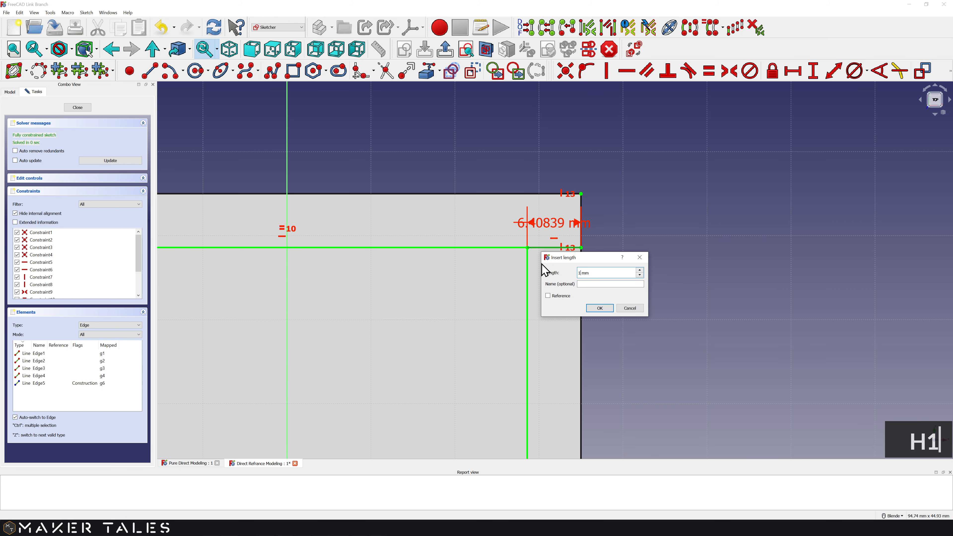
key("Return")
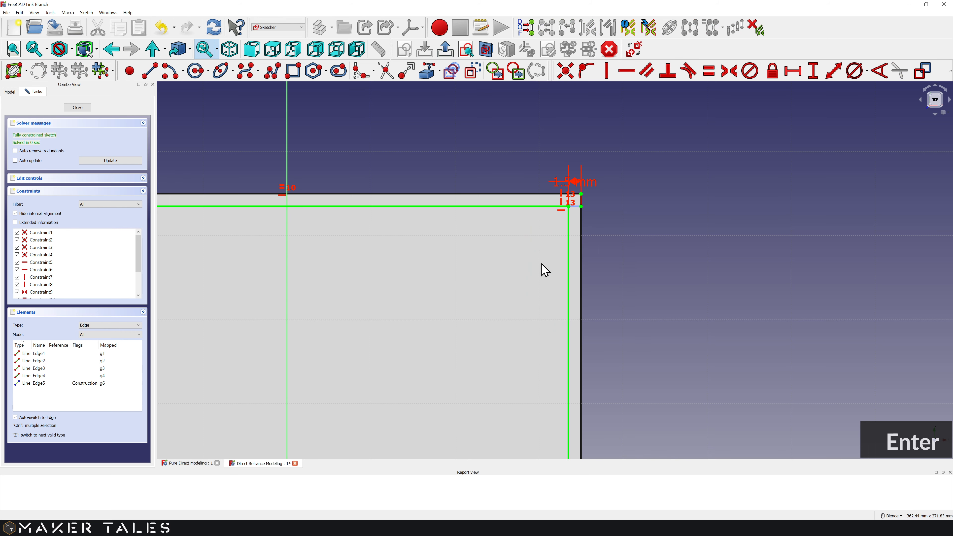
left_click_drag(587, 183, 627, 188)
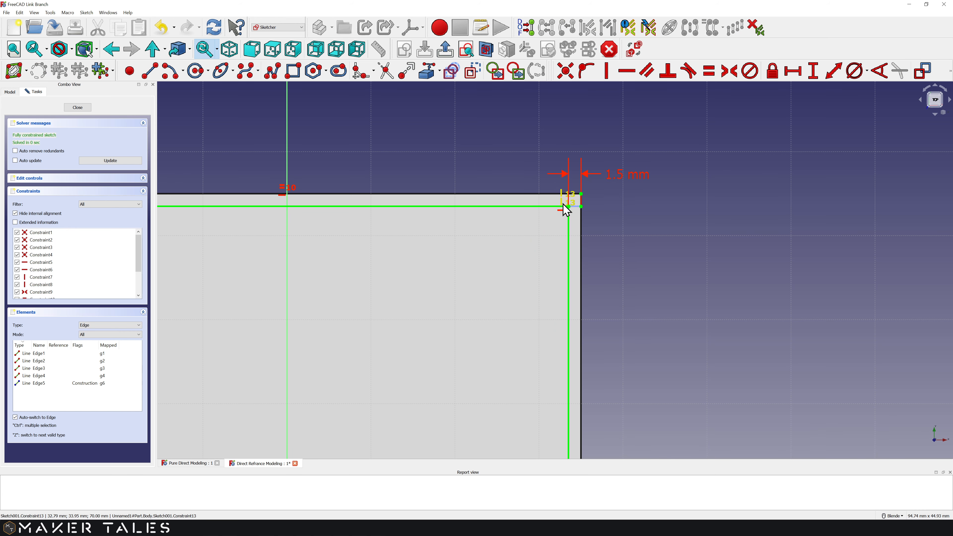
Step: Close the inner square's sketch and rename it as Box_Hole
scroll(564, 207, "down", 5)
middle_click_drag(543, 228, 526, 222, "shift")
scroll(525, 222, "up", 2)
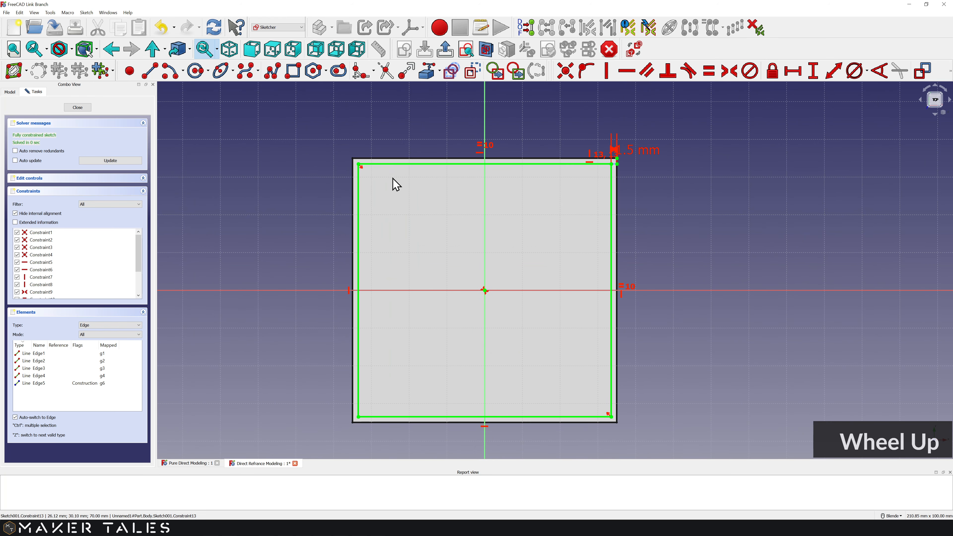
left_click(78, 108)
left_click(74, 175)
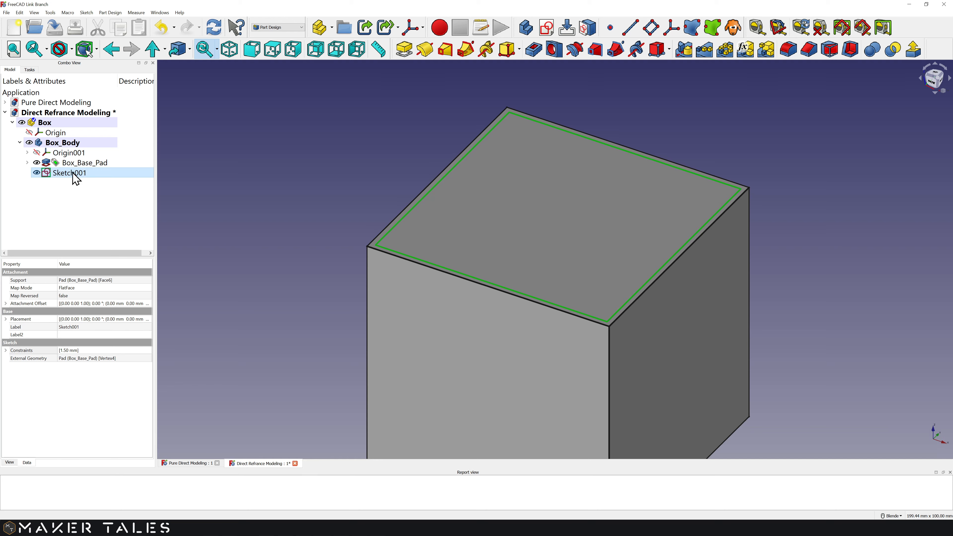
key("F2")
type("Box_Hole")
left_click(88, 189)
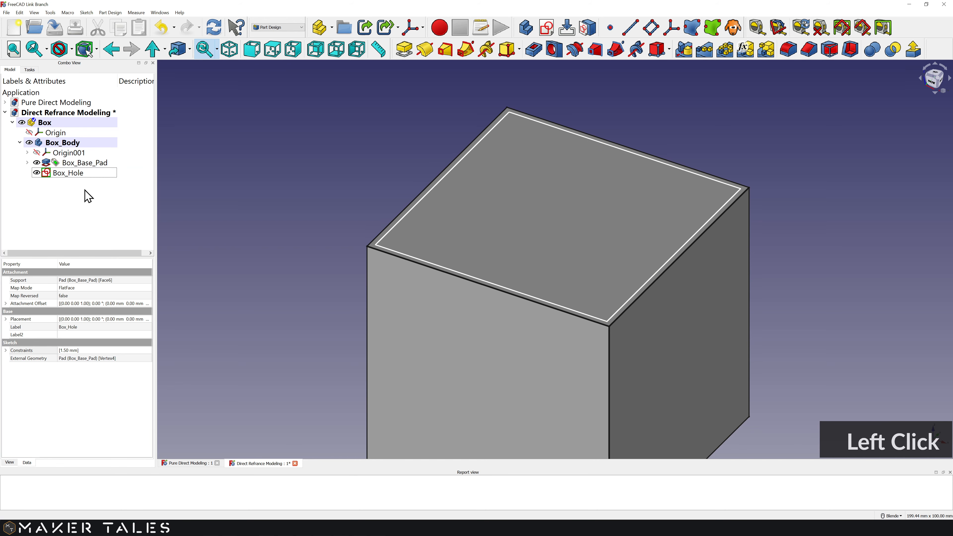
Step: Pocket the Box_Hole sketch to a length of 70-3 mm and rename the feature as Box_Hole_Pocket
left_click(533, 49)
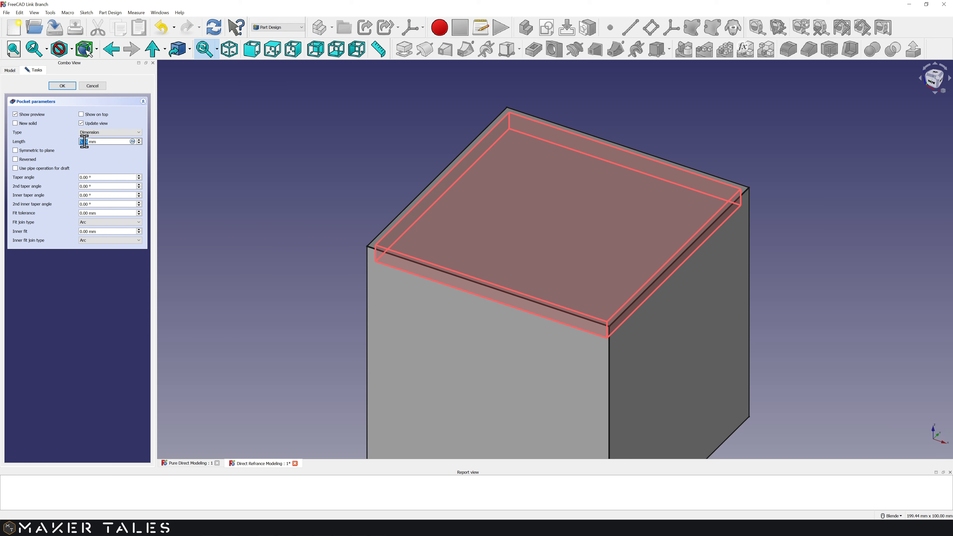
type("70-3")
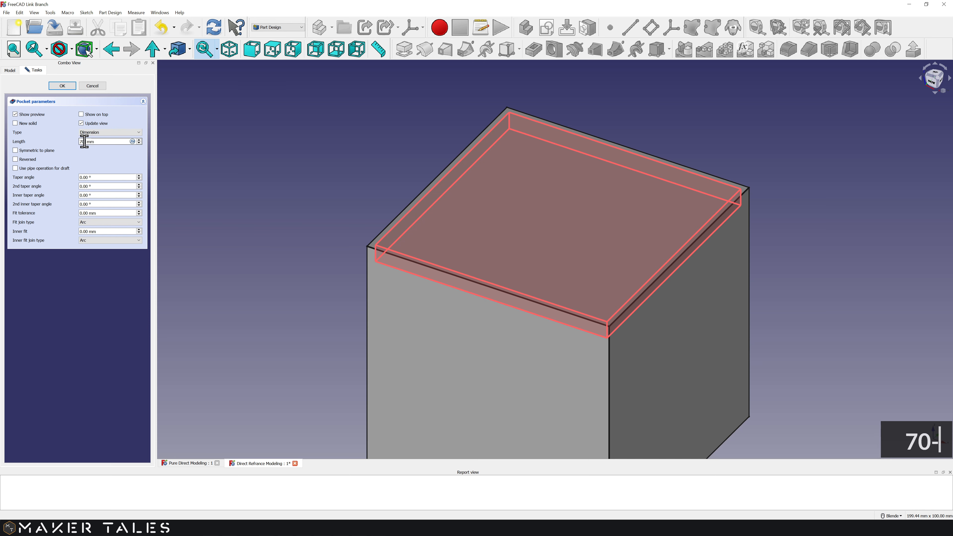
key("Return")
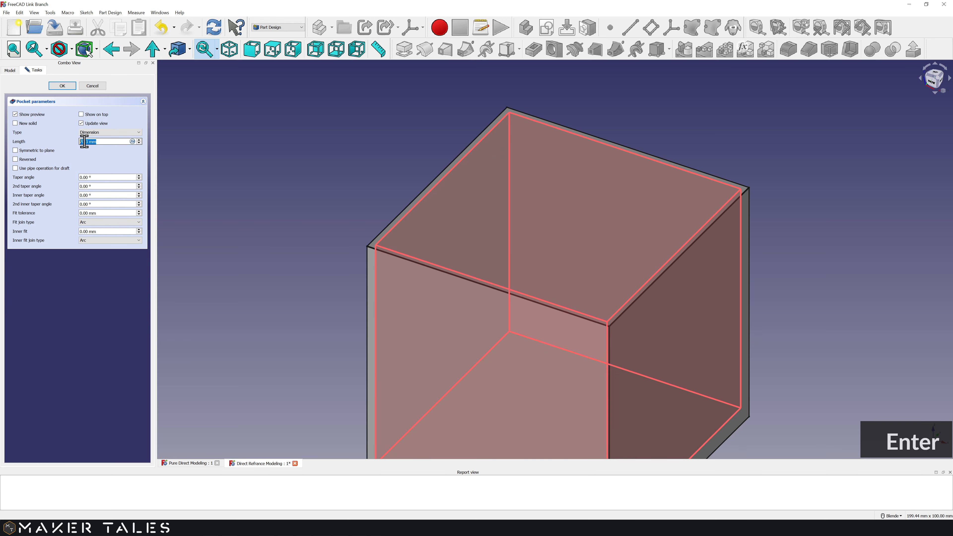
left_click(62, 86)
left_click(71, 173)
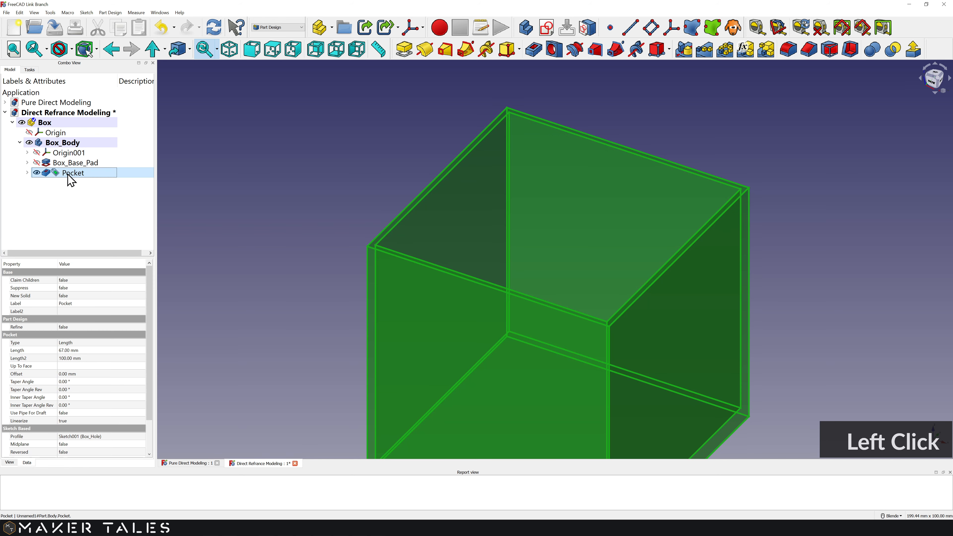
key("F2")
type("Box_Hole_Pocket")
left_click(77, 194)
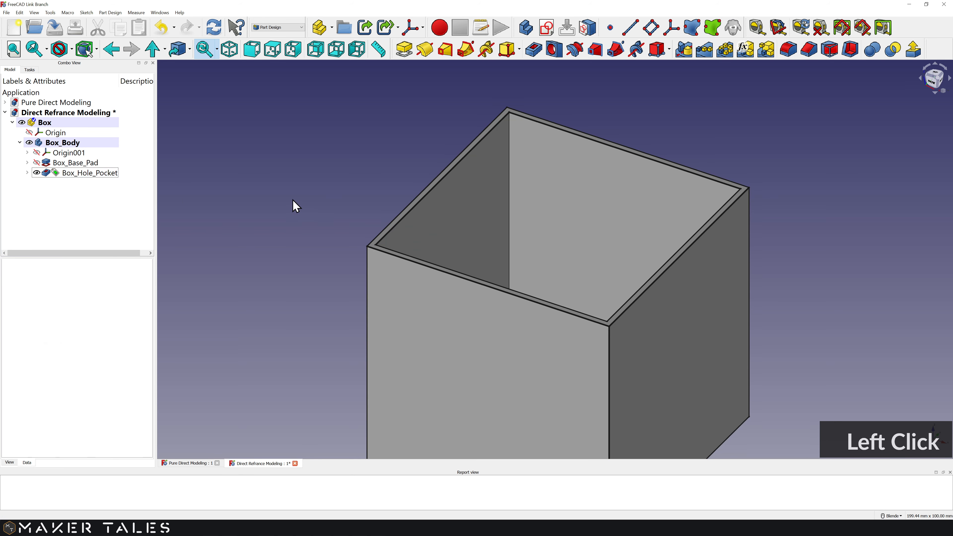
Step: Create a new part named Lid alongside Box and add a body named Lid_Body inside it
scroll(286, 215, "down", 3)
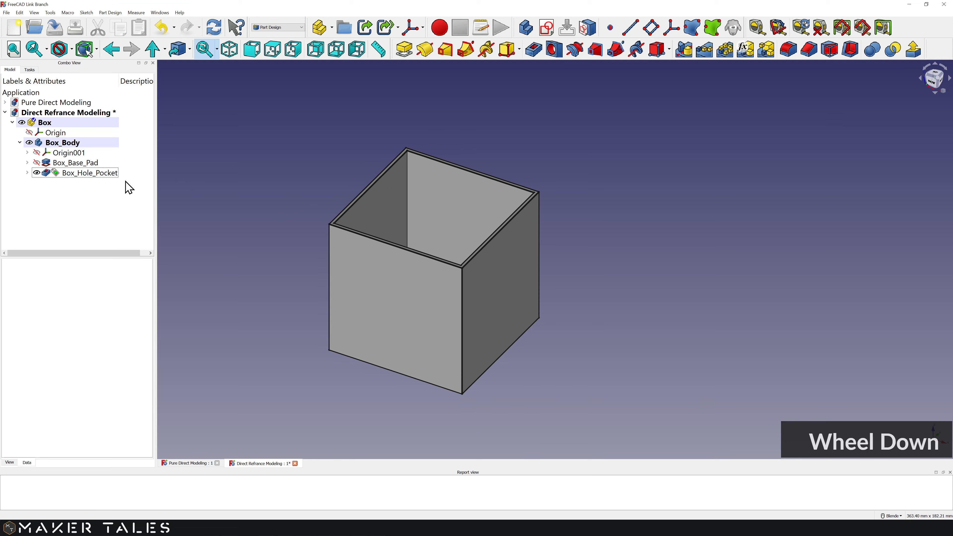
left_click(13, 123)
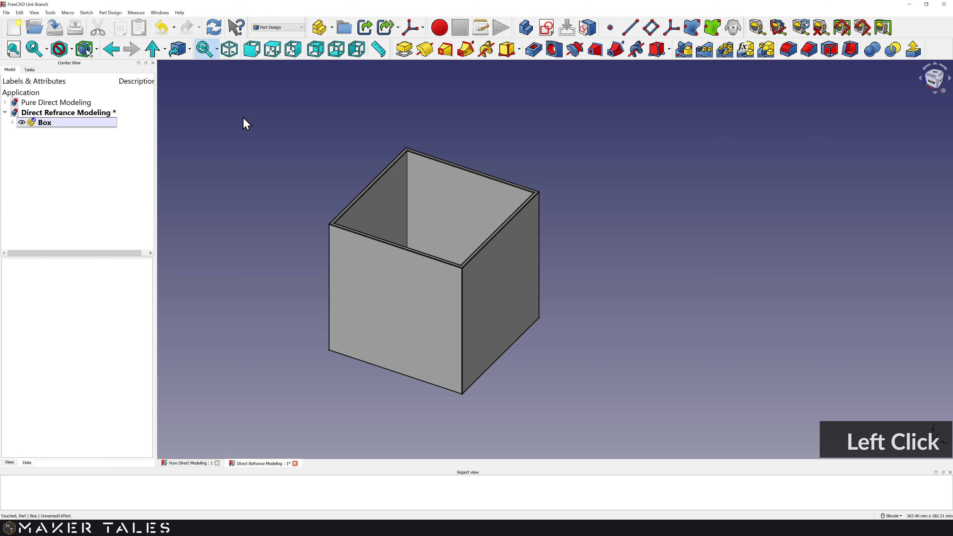
left_click(319, 29)
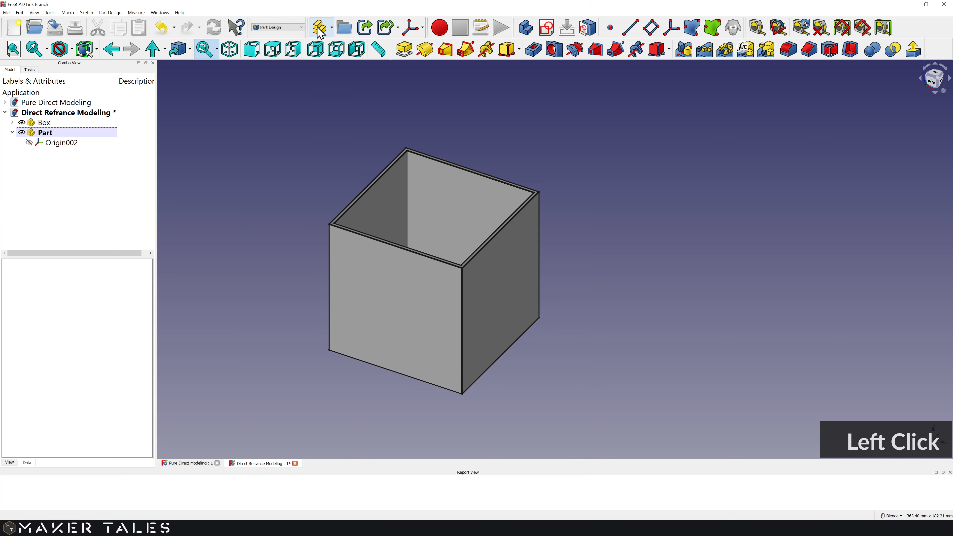
left_click(533, 30)
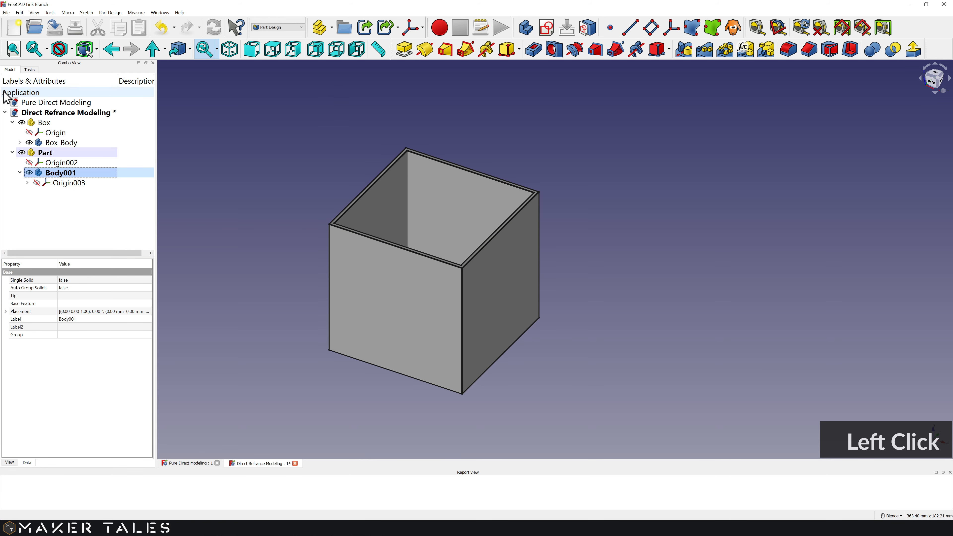
left_click(48, 154)
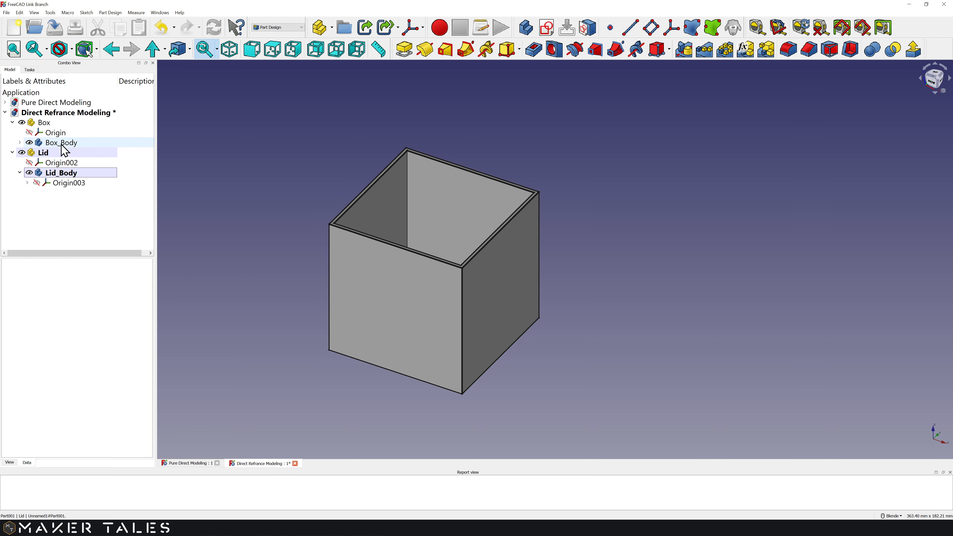
Step: Hide the solid box features and show only the Box_Base and Box_Hole sketches of Box_Body
left_click(20, 143)
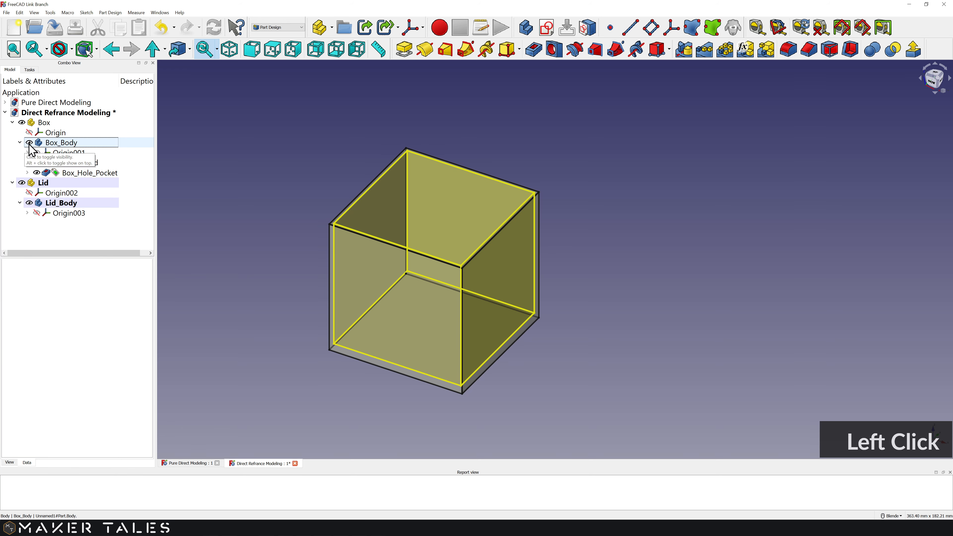
left_click(29, 143)
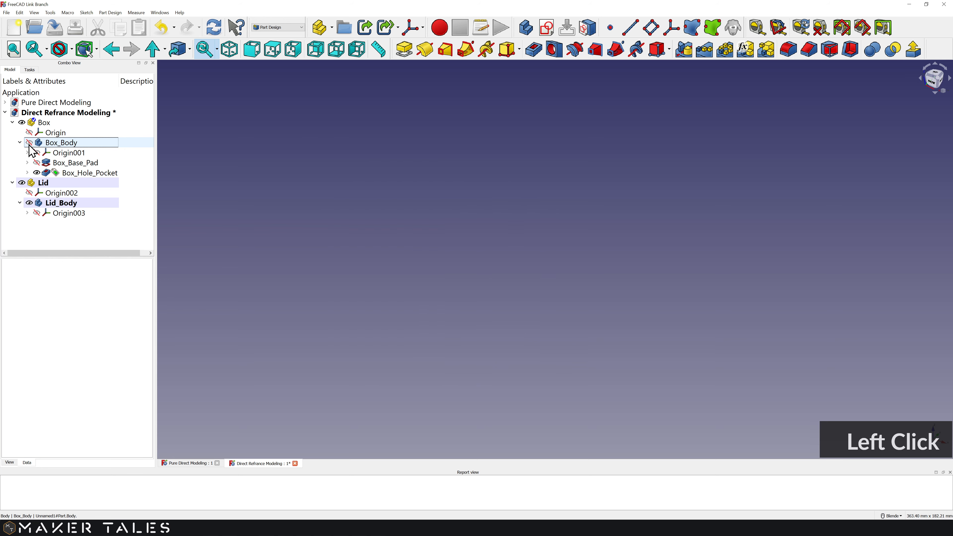
left_click(28, 163)
left_click(41, 174)
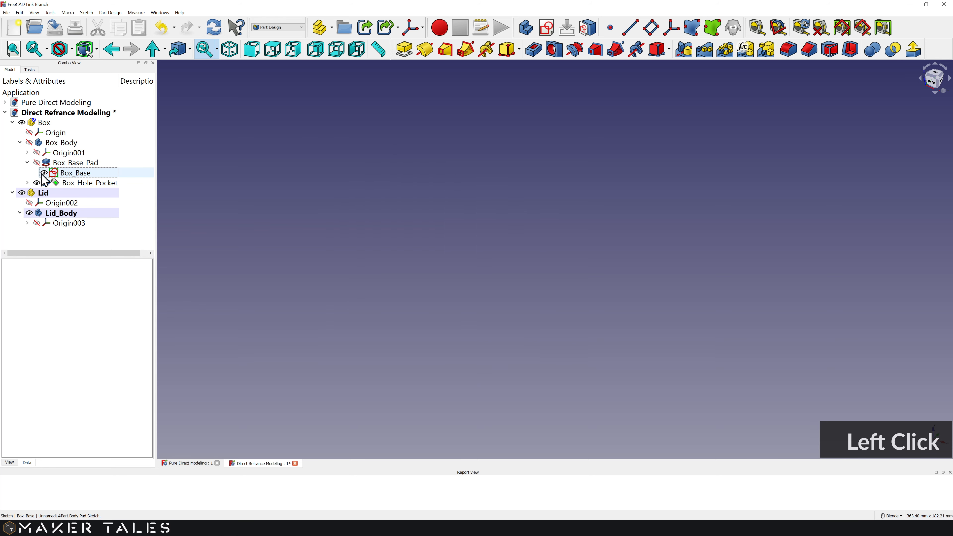
left_click(27, 183)
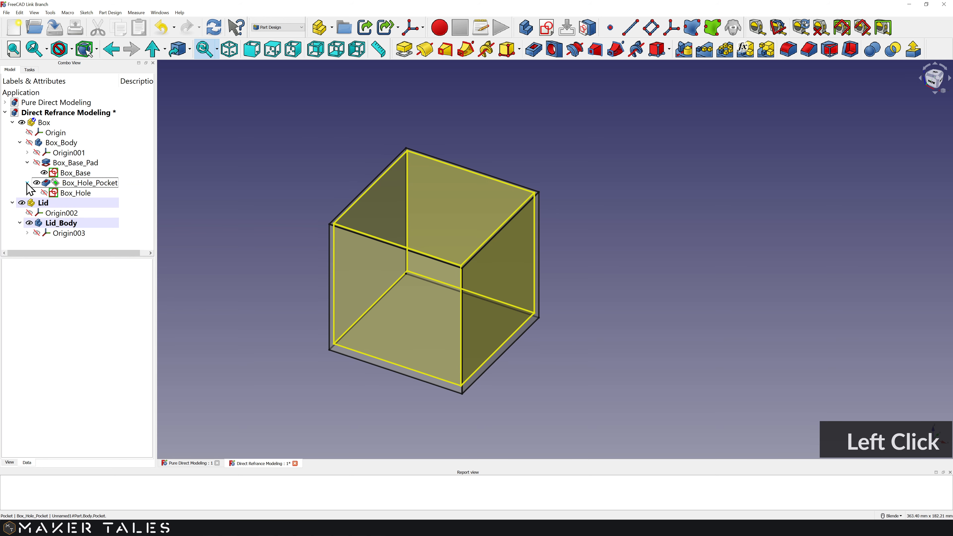
left_click(44, 192)
left_click(29, 143)
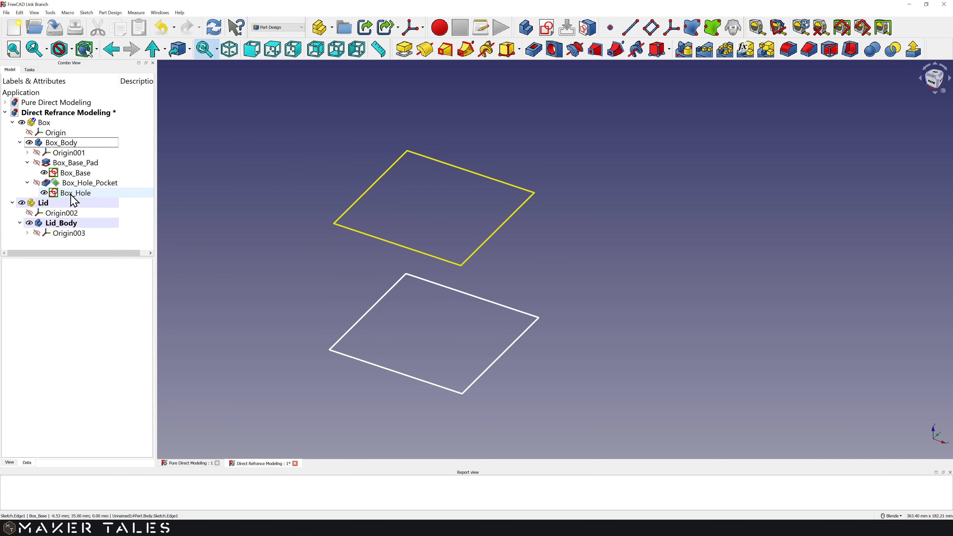
Step: Create a new sketch in Lid_Body attached to the body's XY plane
mouse_move(469, 341)
middle_mouse_down()
mouse_move(446, 308)
mouse_move(441, 245)
mouse_move(434, 350)
middle_mouse_up()
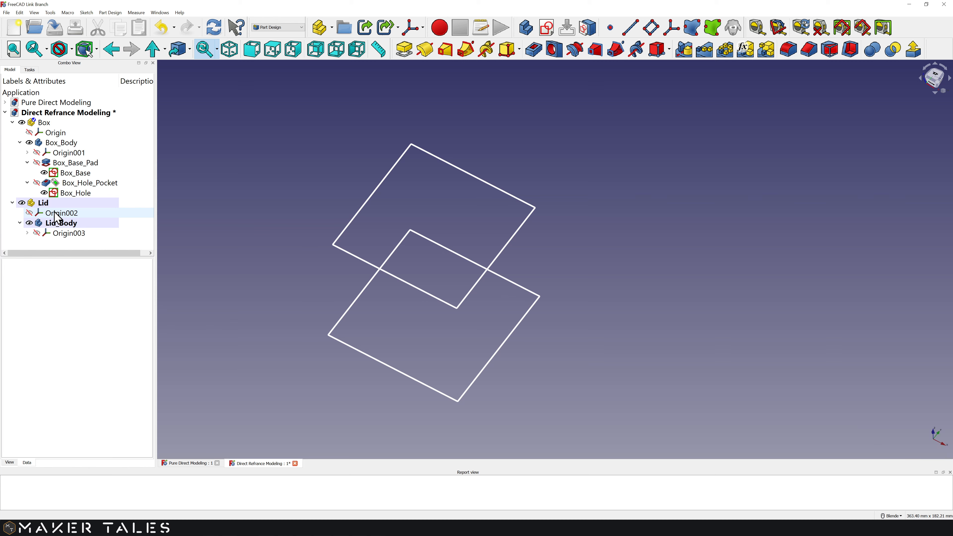
left_click(67, 227)
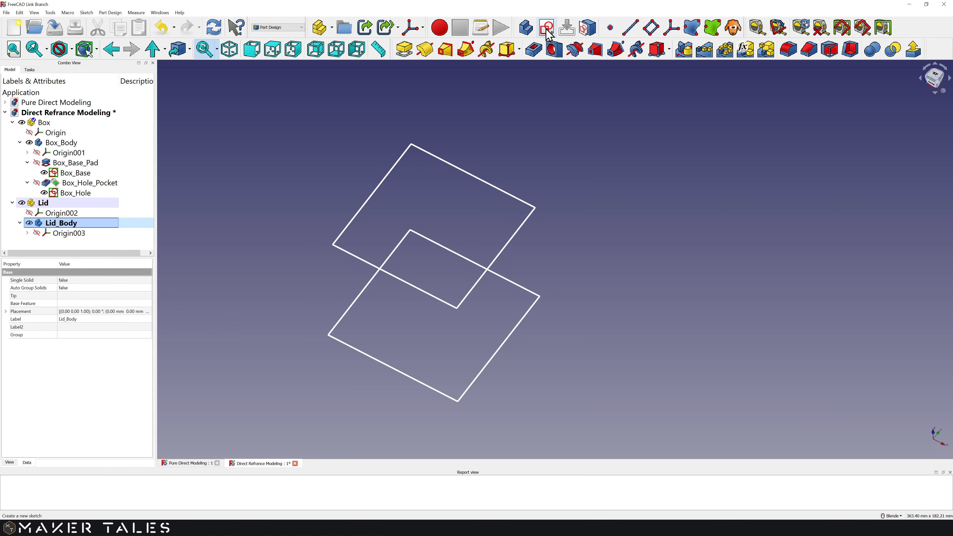
left_click(547, 30)
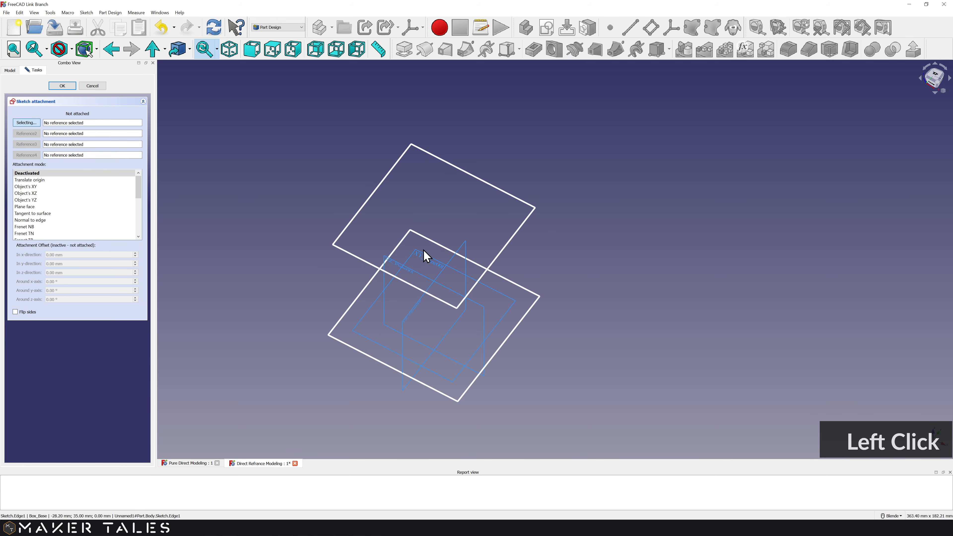
left_click(425, 259)
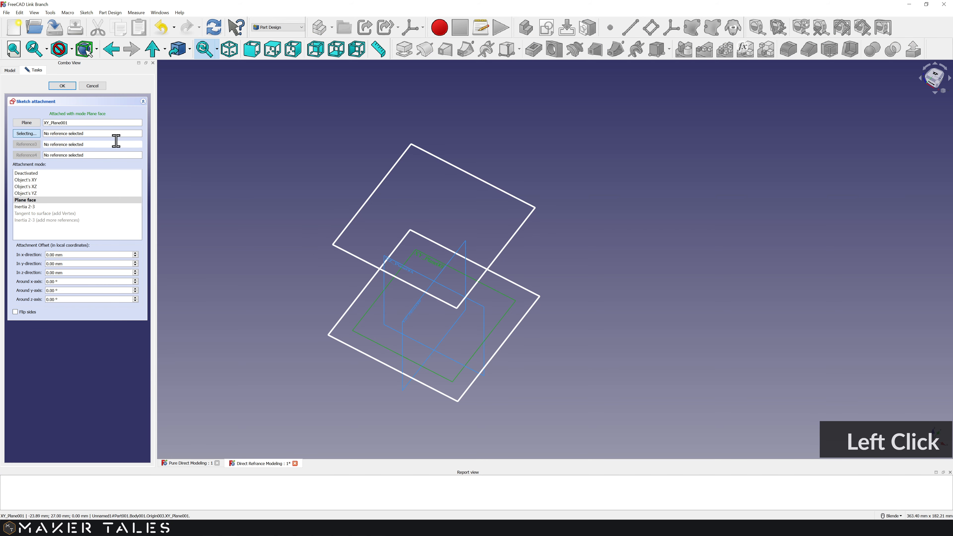
left_click(62, 86)
scroll(480, 325, "up", 2)
middle_click_drag(468, 326, 454, 222, "shift")
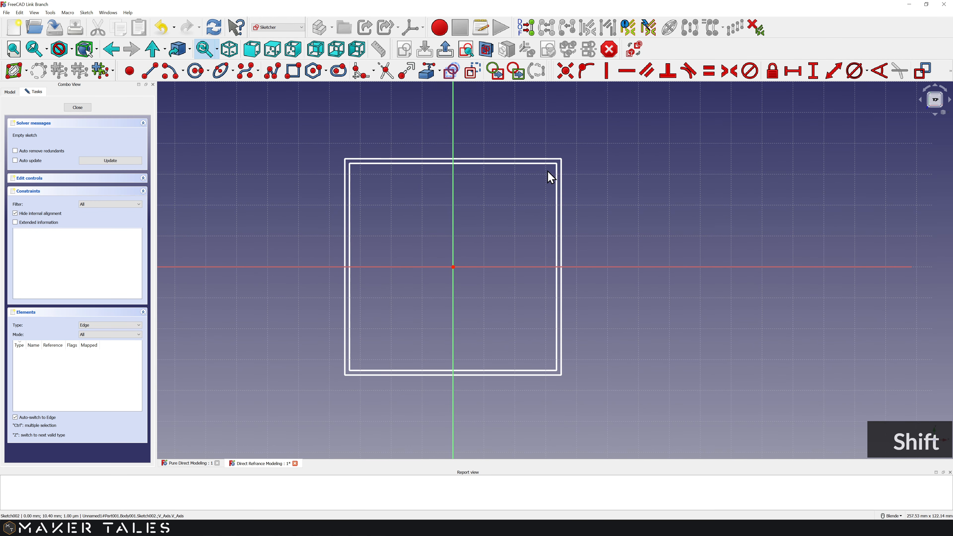
Step: Import the four edges of the Box_Base square as defining geometry and close the sketch
left_click(442, 76)
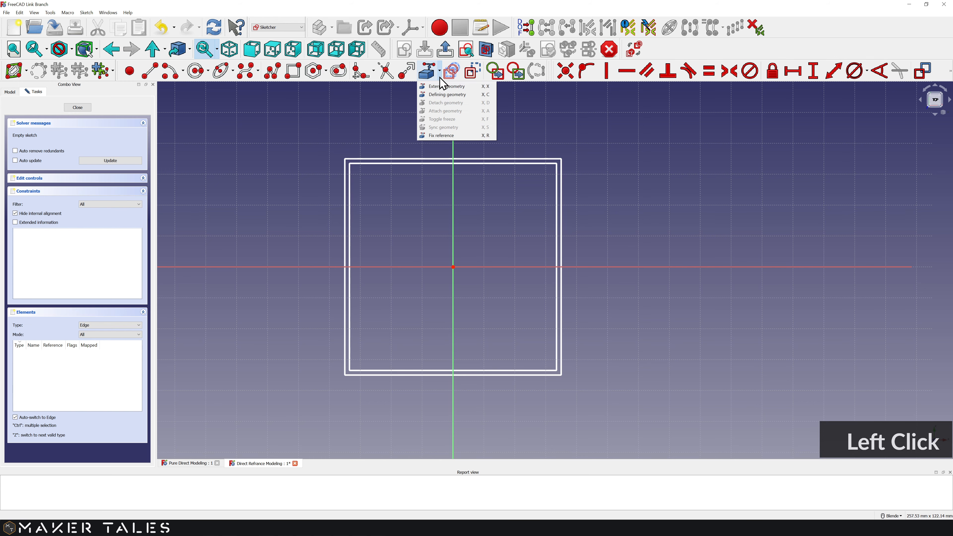
left_click(448, 95)
left_click(445, 158)
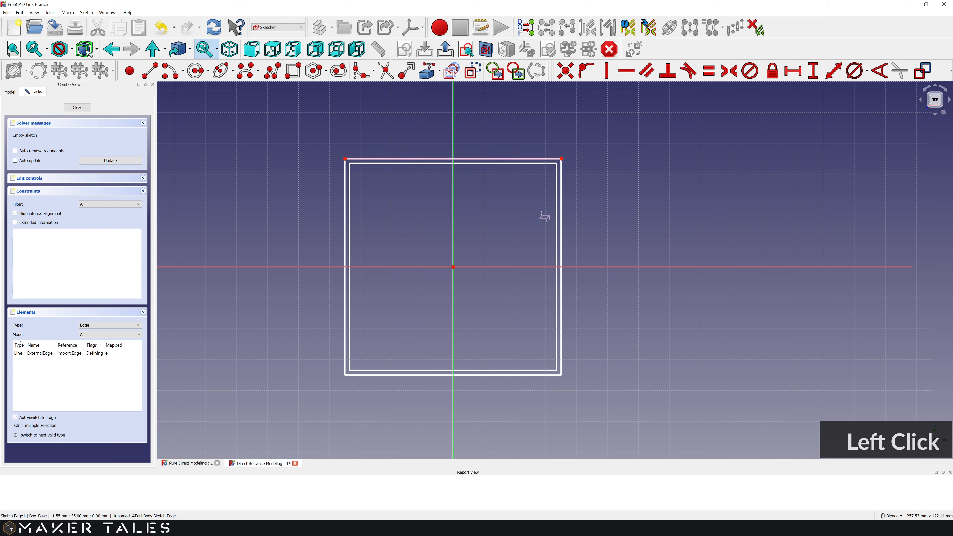
left_click(562, 216)
left_click(474, 375)
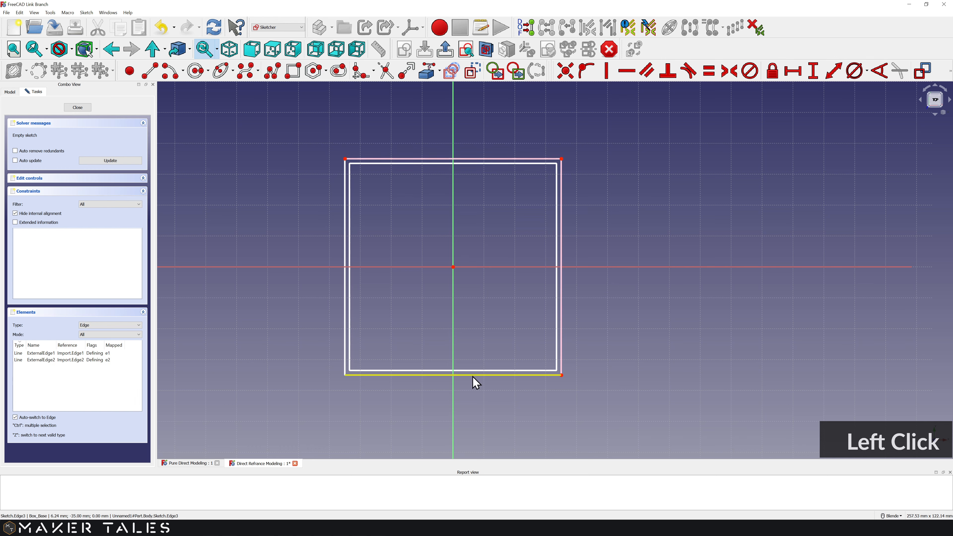
left_click(345, 318)
right_click(292, 279)
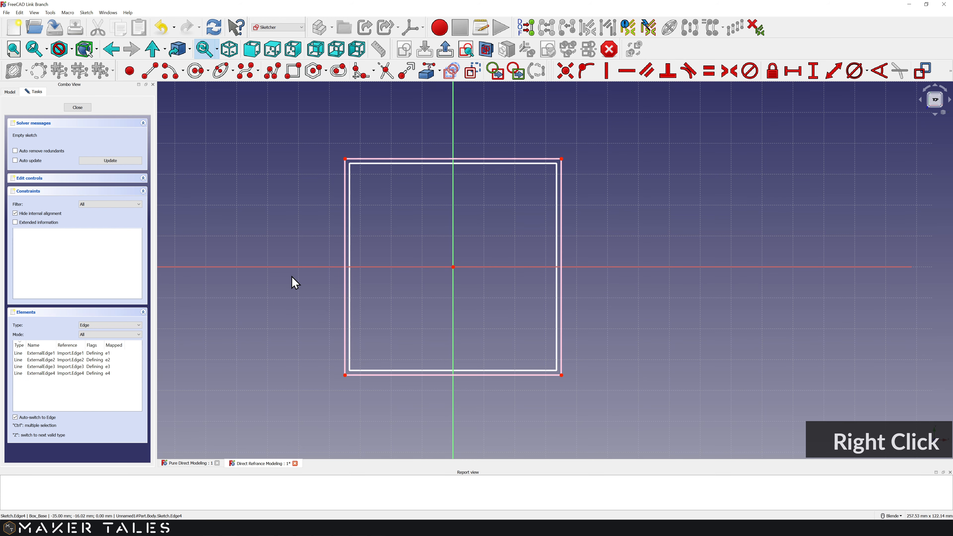
left_click(78, 109)
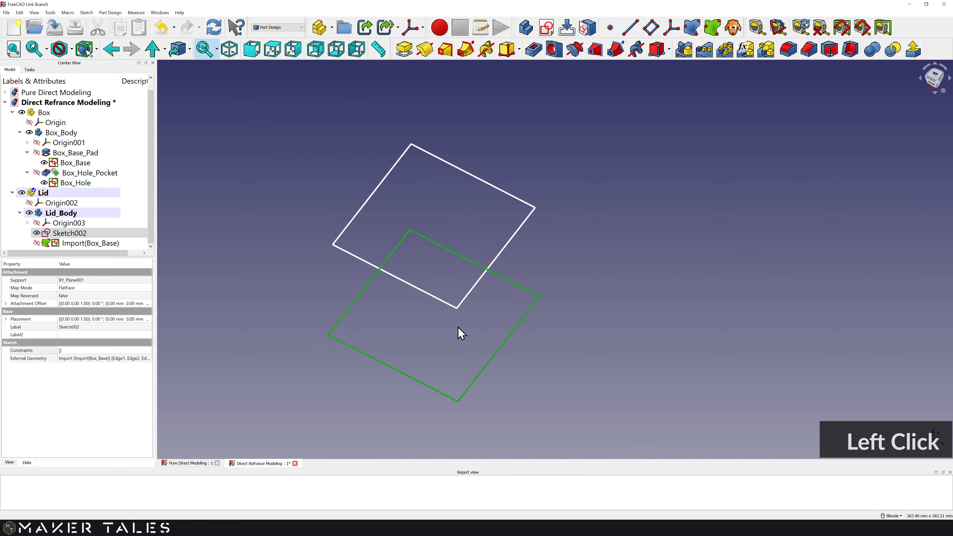
Step: Rename the new lid sketch as Lid_Base and select the imported Box_Base binder to inspect its properties
scroll(95, 201, "down", 2)
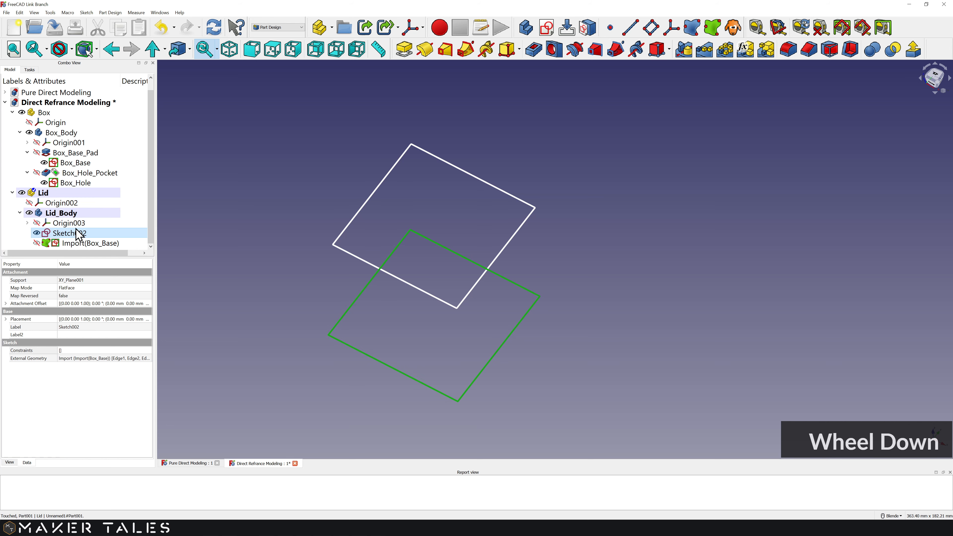
left_click(71, 236)
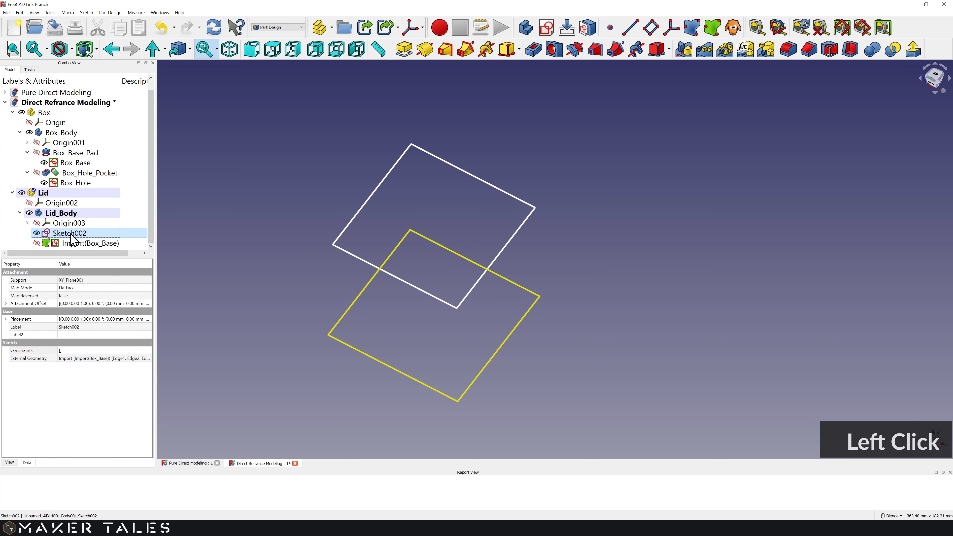
key("F2")
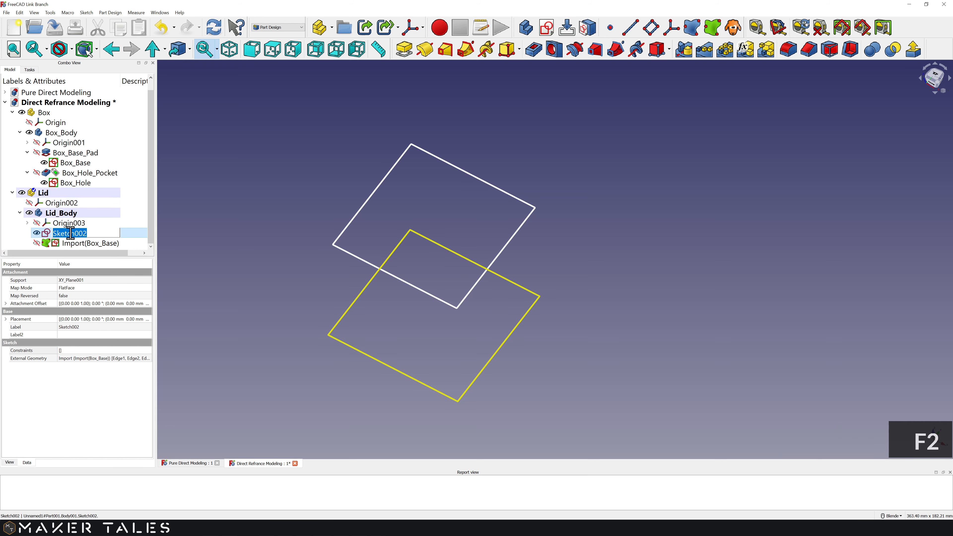
type("Lid_Base")
left_click(131, 242)
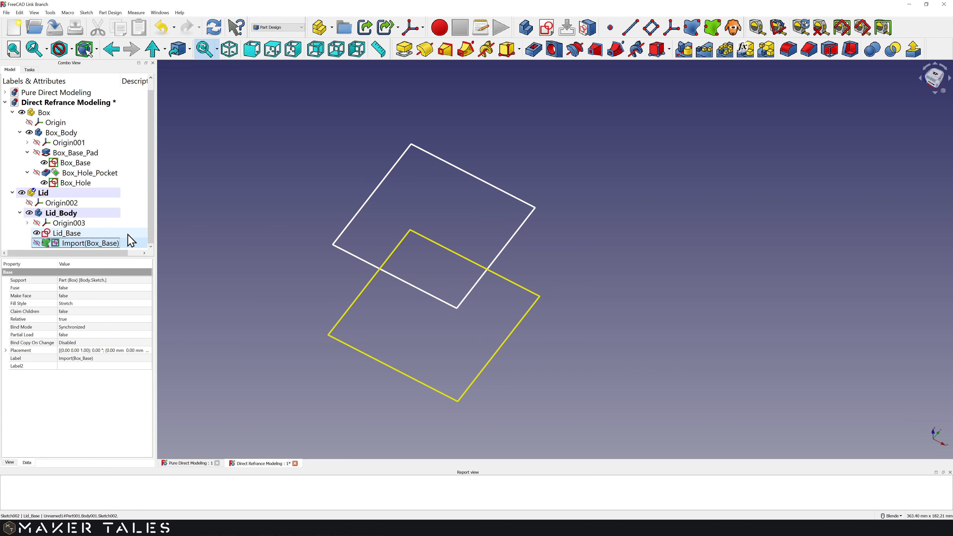
left_click(126, 244)
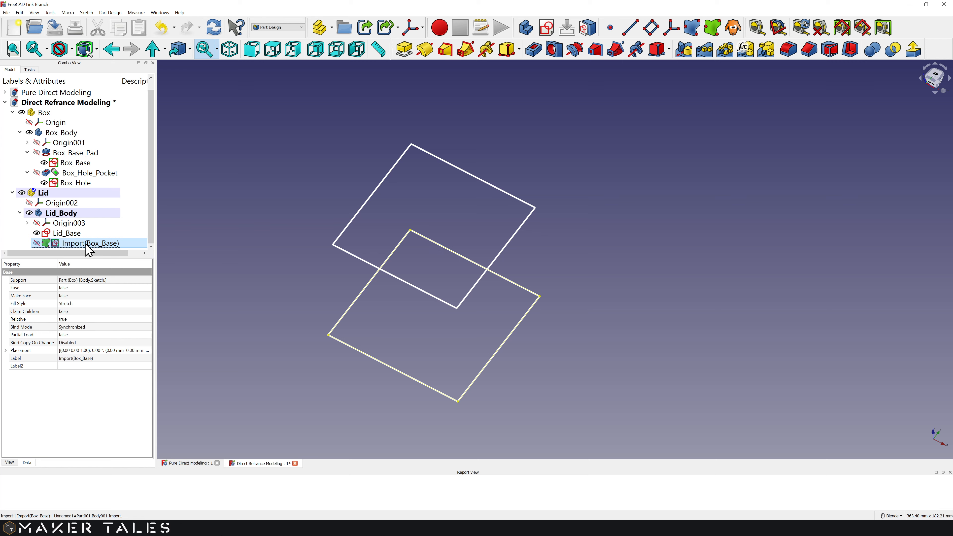
mouse_move(60, 246)
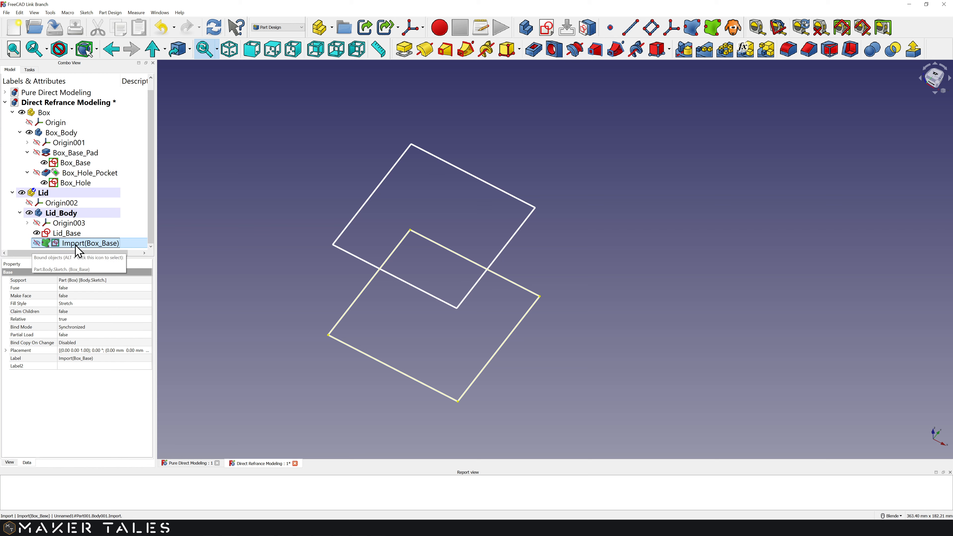
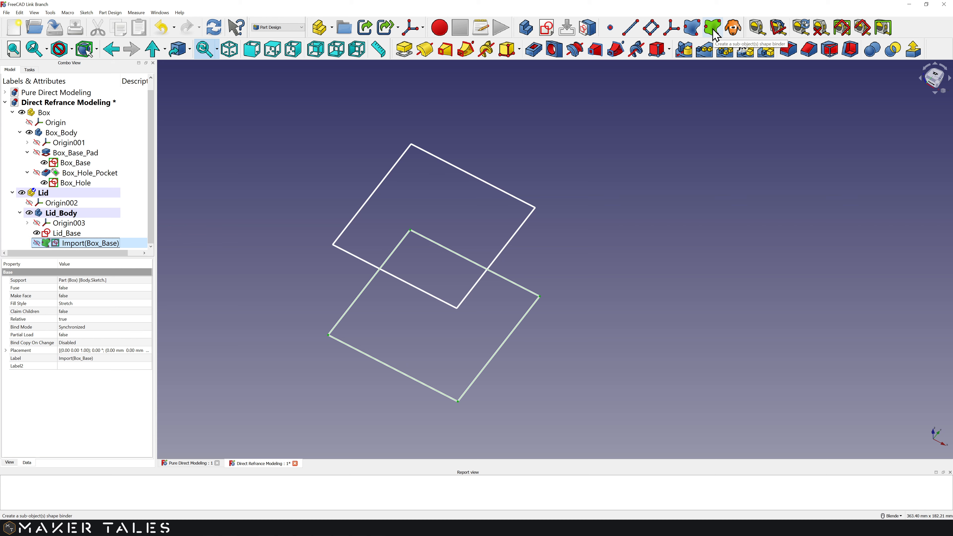
Step: Pad the Lid_Base sketch to a length of 3 mm and rename the feature as Lid_Base_Pad
left_click(80, 233)
left_click(404, 49)
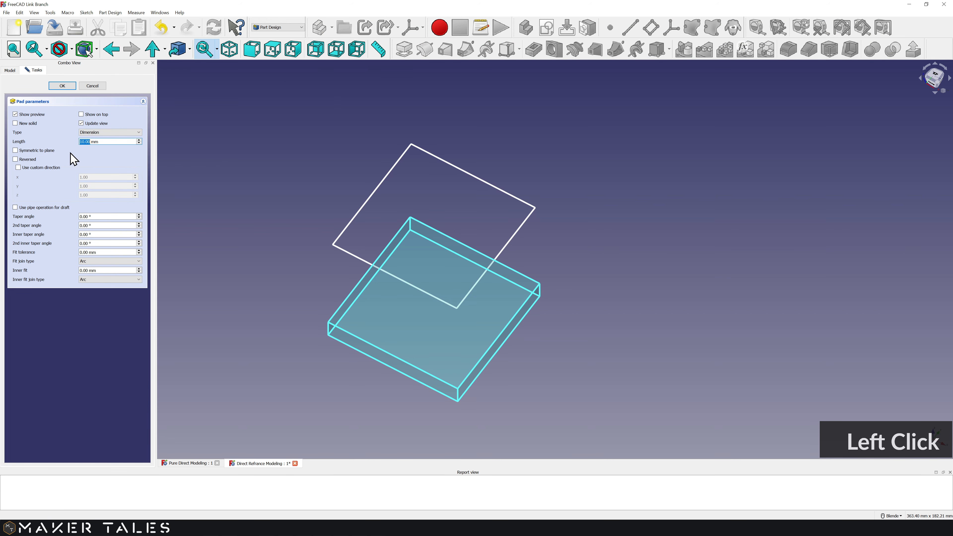
left_click(70, 86)
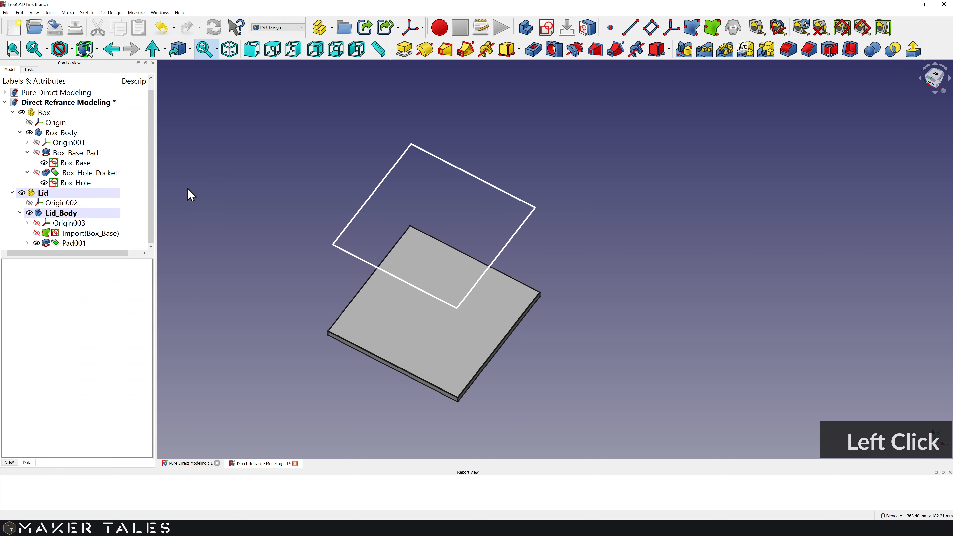
left_click(78, 244)
type("Lid_Base_Pad")
left_click(113, 234)
scroll(107, 248, "down", 1)
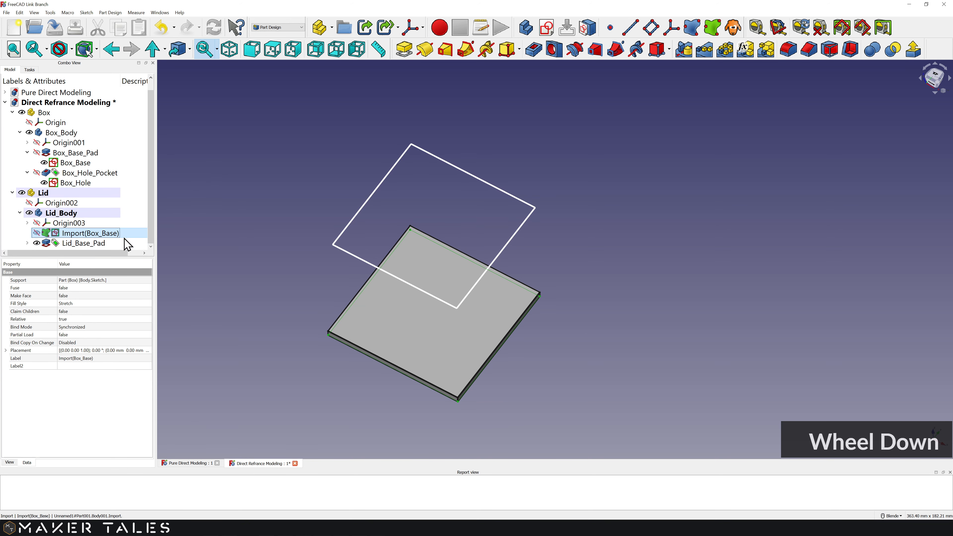
left_click(98, 244)
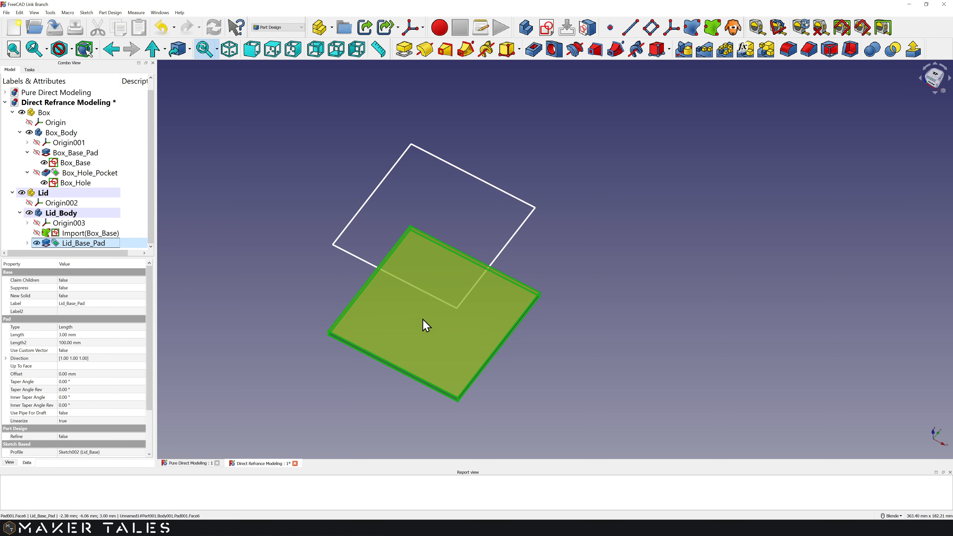
Step: Create a new sketch on the upper face of Lid_Base_Pad
left_click(414, 314)
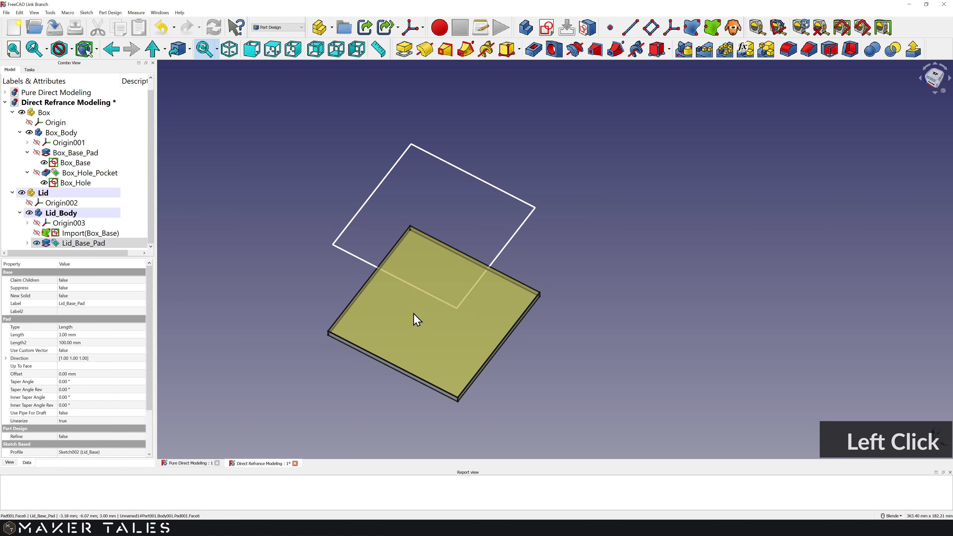
left_click(547, 28)
scroll(489, 349, "up", 5)
mouse_move(496, 345)
middle_mouse_down("shift")
mouse_move(508, 280)
mouse_move(496, 300)
middle_mouse_up("shift")
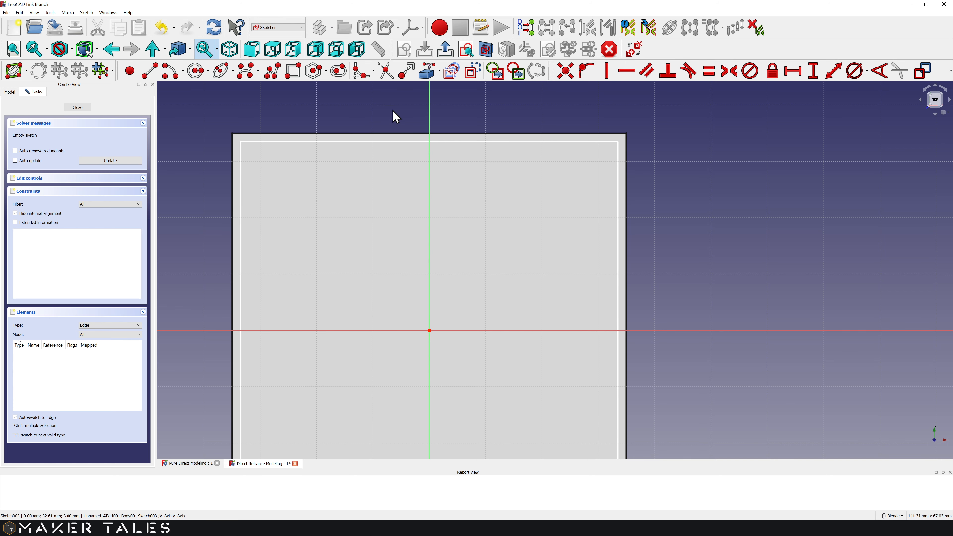
Step: Add the upper-right corner vertex of the Box_Hole outline to the sketch as external geometry
left_click(439, 71)
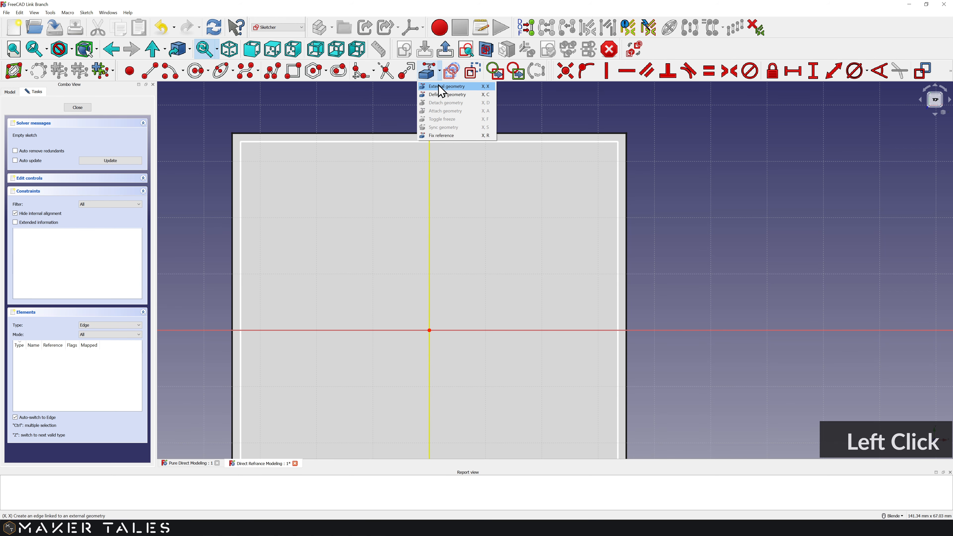
left_click(438, 86)
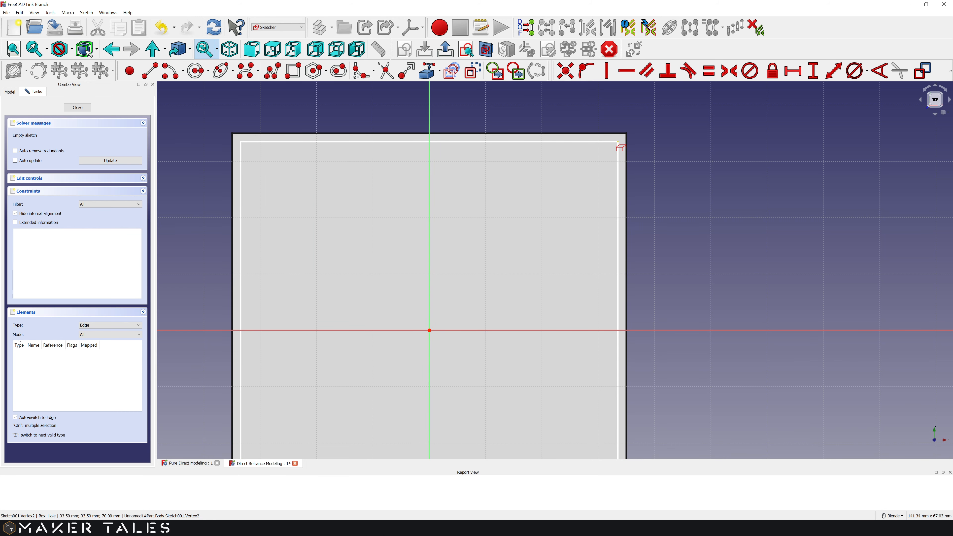
left_click(618, 142)
right_click(549, 214)
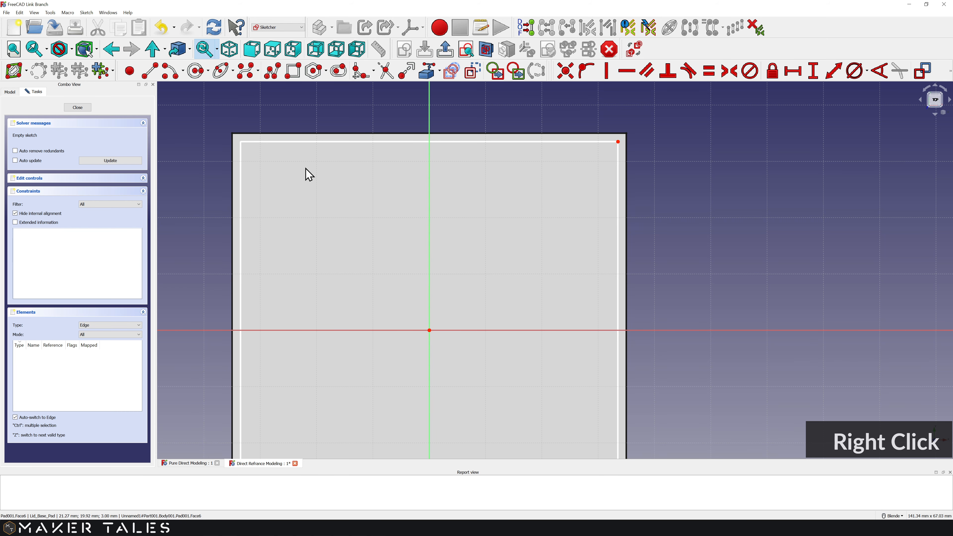
Step: Sketch a rectangle around the origin, inside the Box_Hole outline
scroll(373, 230, "down", 2)
middle_click_drag(373, 229, 376, 189, "shift")
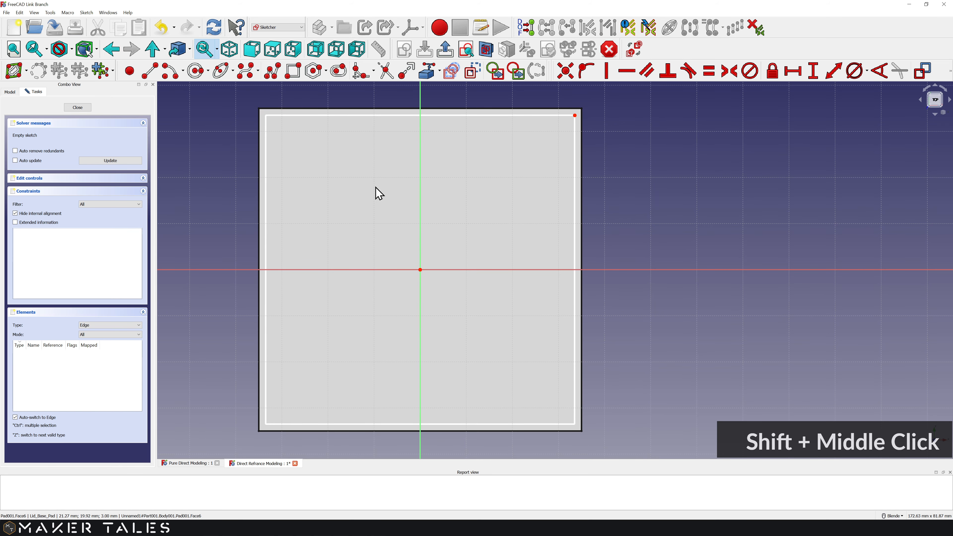
left_click(297, 78)
left_click(309, 152)
left_click(537, 391)
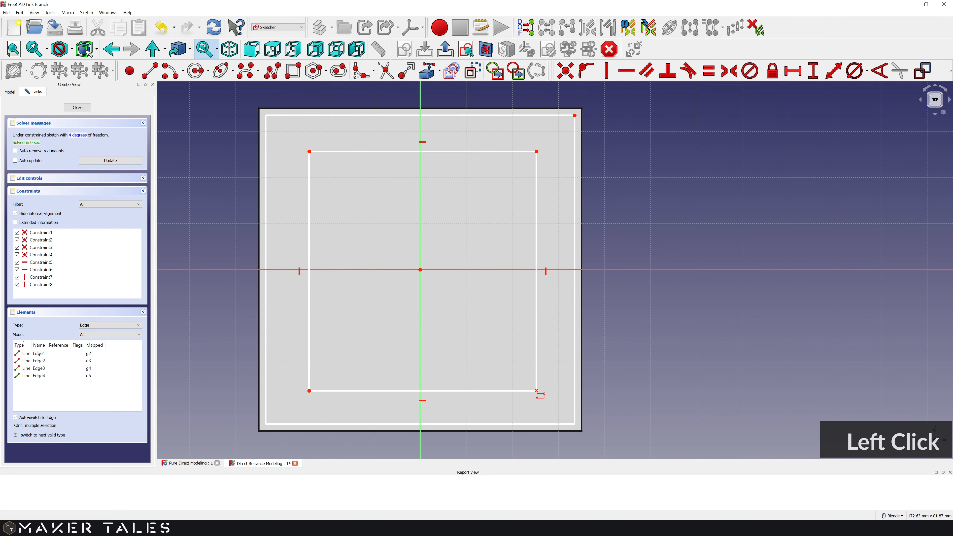
right_click(529, 385)
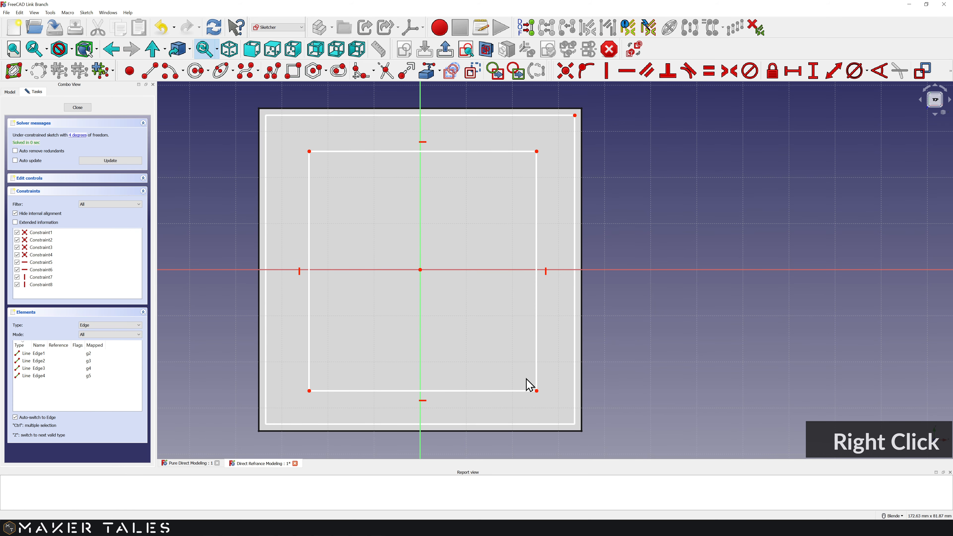
Step: Constrain the rectangle's lower-right and upper-left corners symmetric about the origin
left_click(537, 391)
left_click(310, 151)
left_click(420, 270)
key("s")
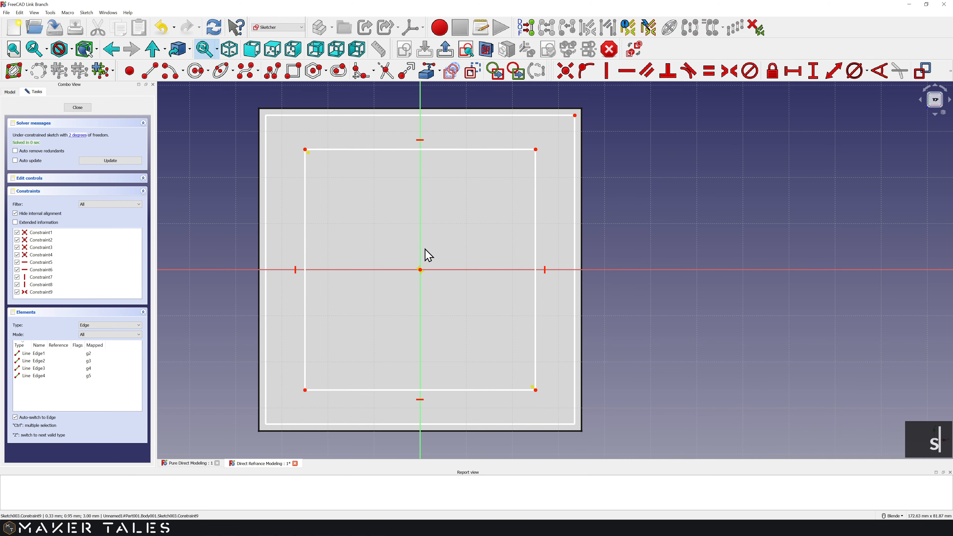
Step: Constrain the rectangle's upper and right edges to equal length
left_click(464, 150)
left_click(535, 188)
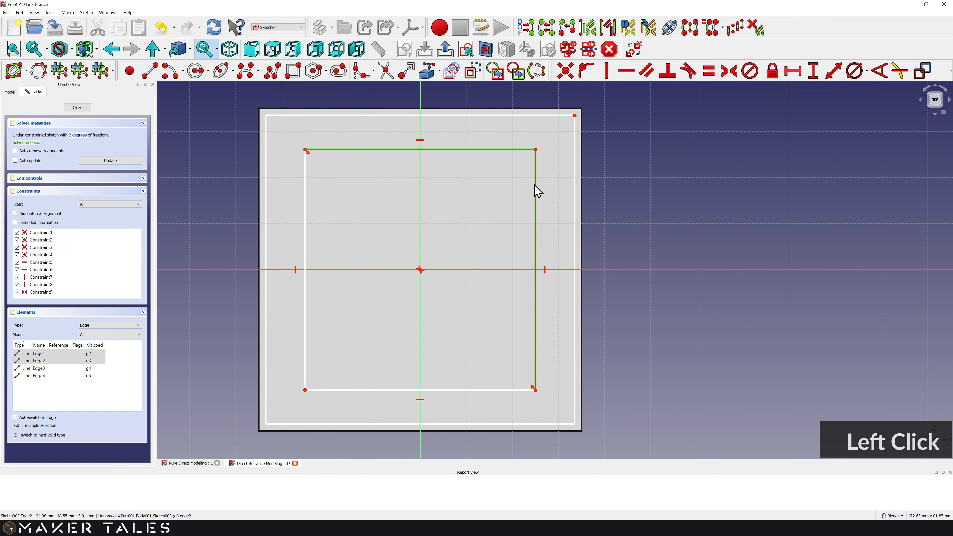
key("e")
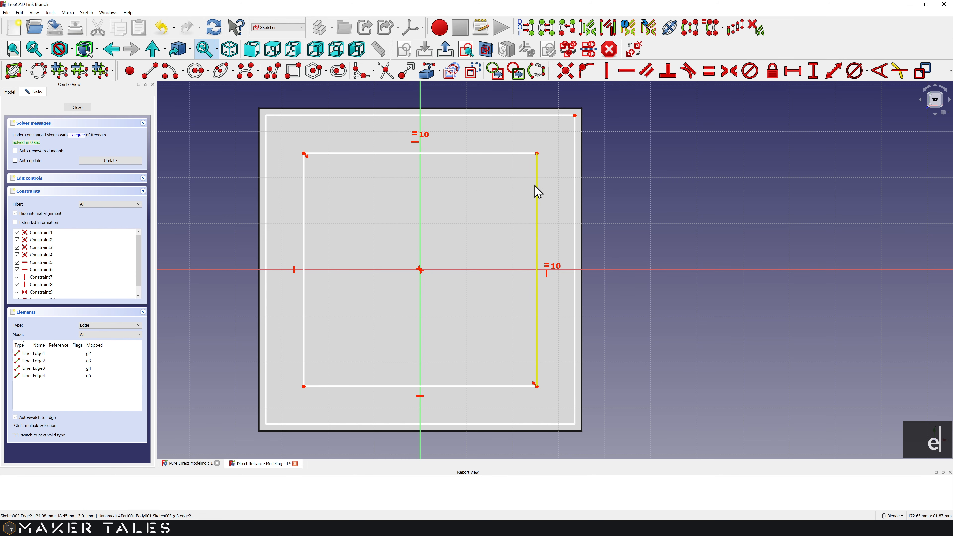
left_click(458, 134)
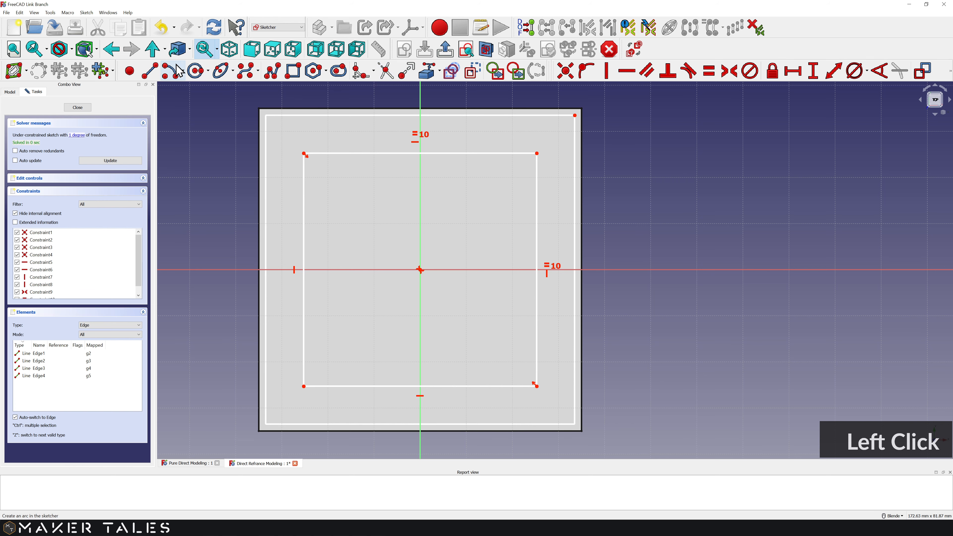
Step: Draw a horizontal construction line outward from the rectangle's upper-right corner and align its outer end vertically with the external Box_Hole vertex
left_click(150, 70)
left_click(537, 154)
left_click(616, 153)
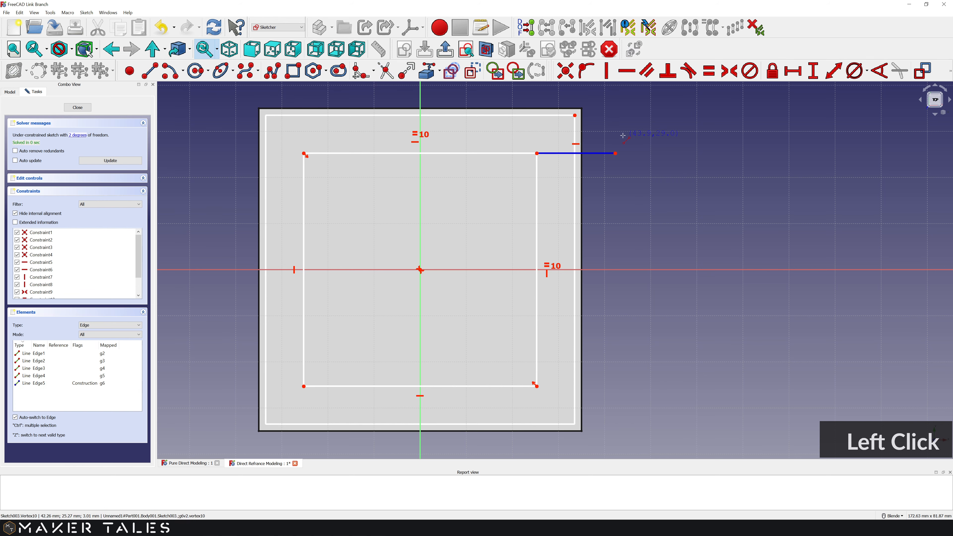
left_click(615, 153)
left_click(574, 115)
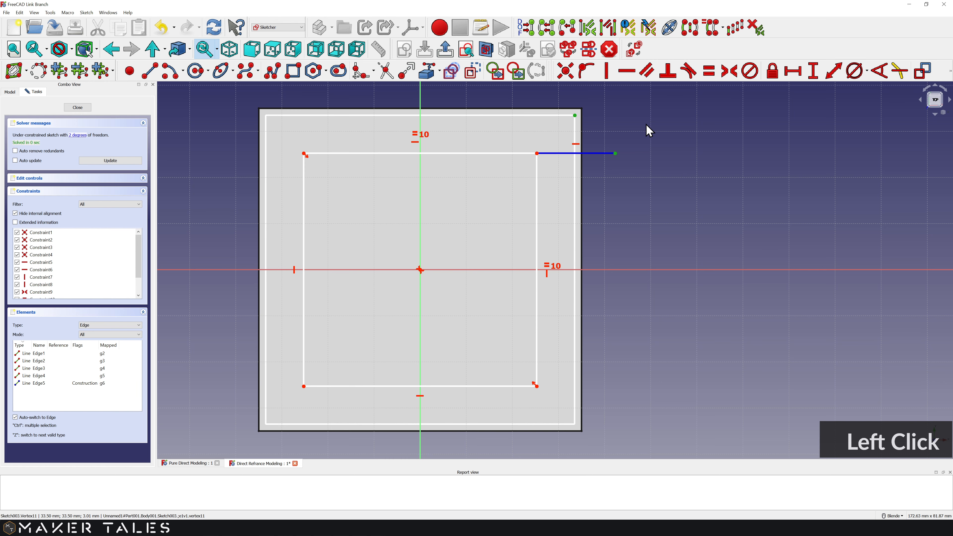
key("v")
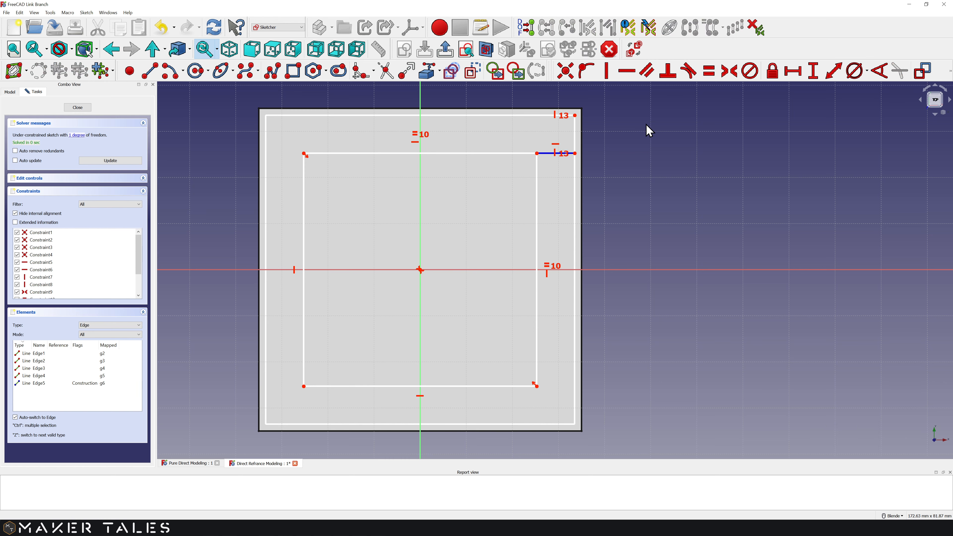
Step: Constrain the construction line's horizontal length to 0.4 mm, move the dimension label clear of the outline, and close the sketch
left_click(547, 154)
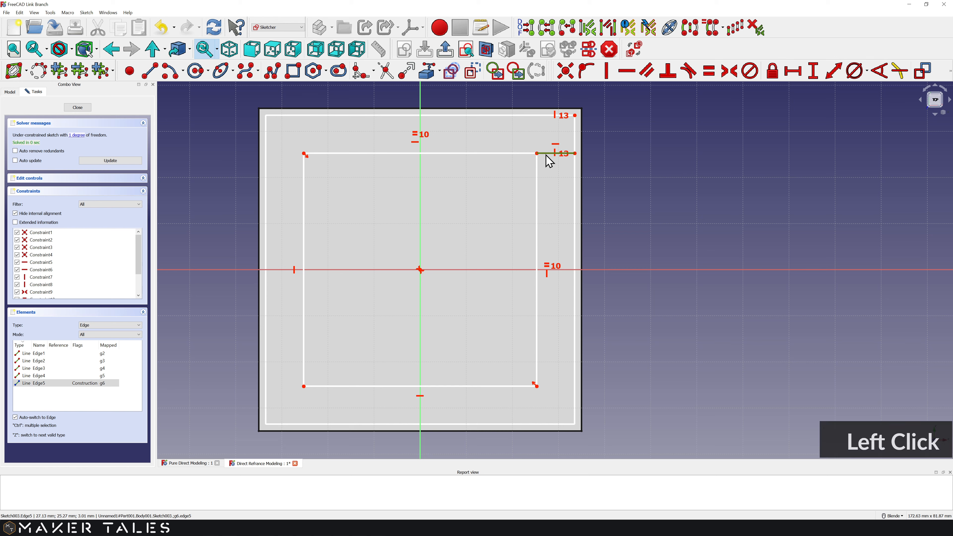
key("h")
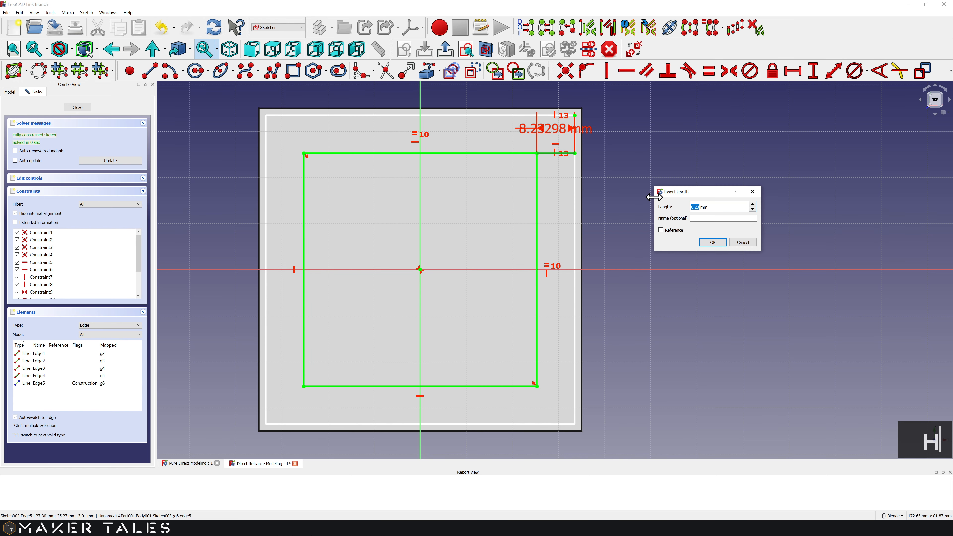
type("0.4")
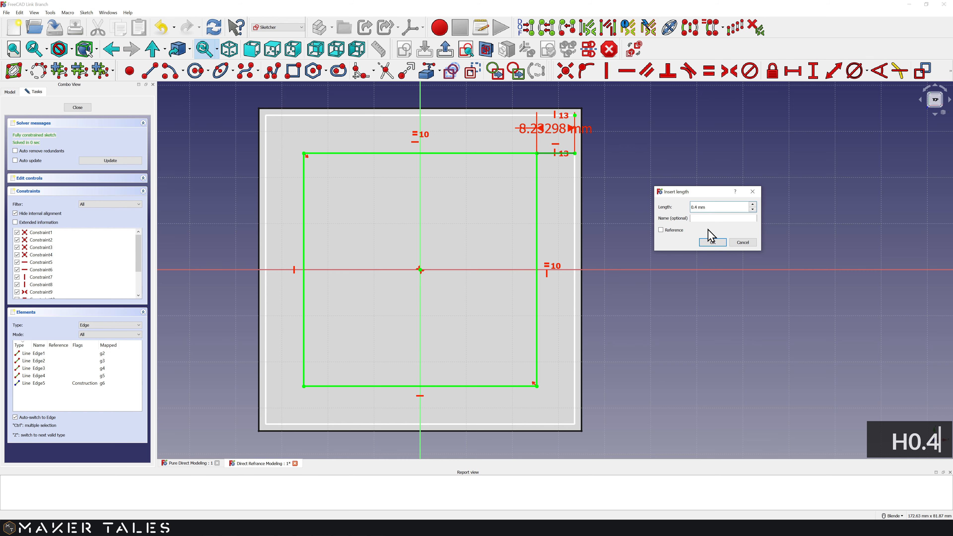
left_click(712, 243)
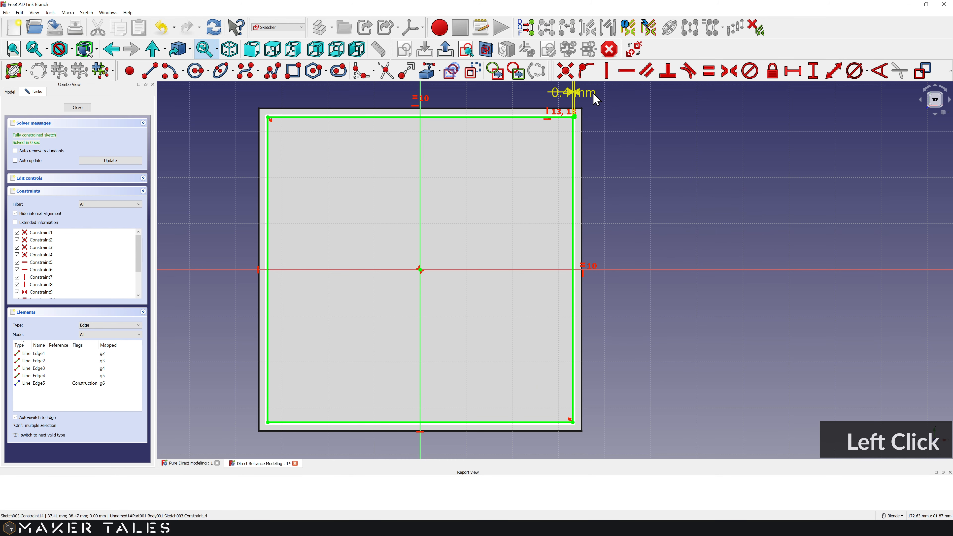
left_click_drag(575, 96, 633, 101)
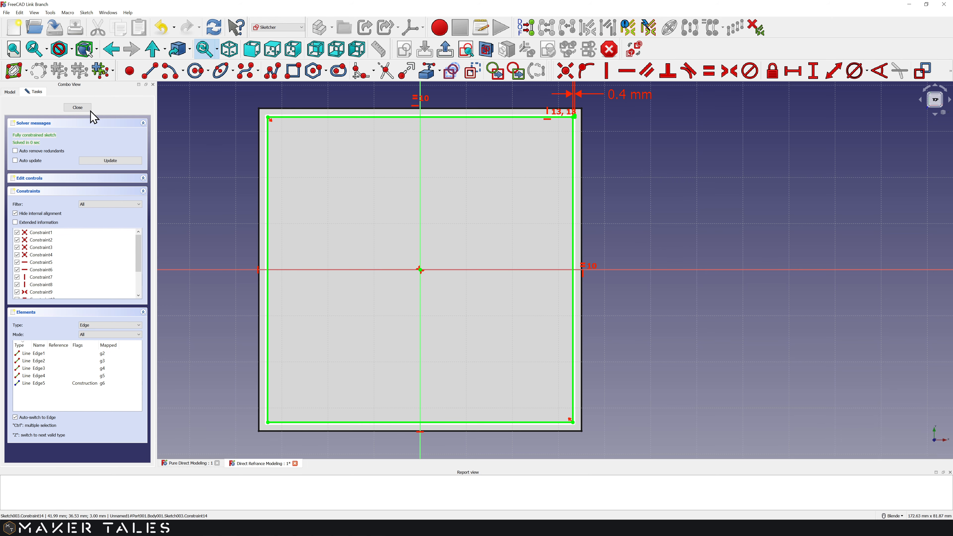
left_click(79, 108)
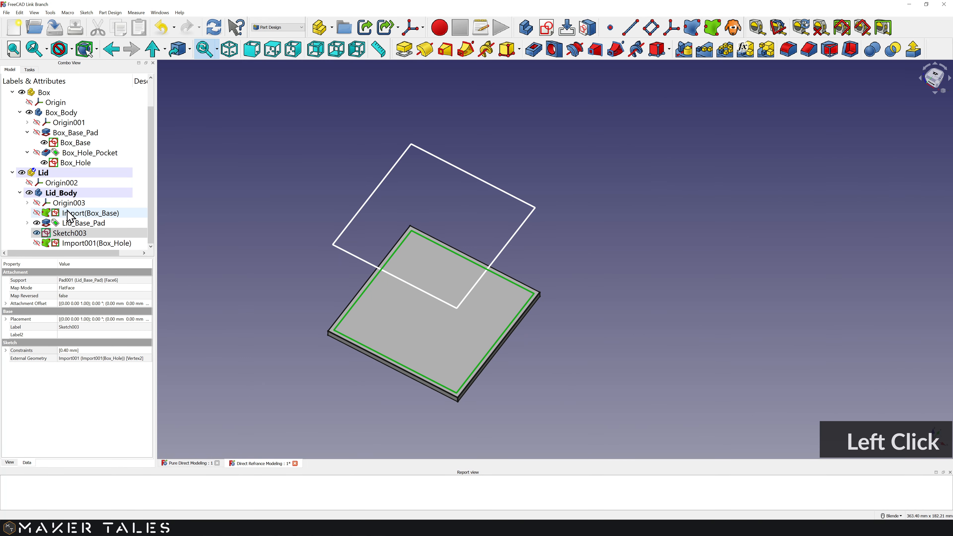
Step: Rename the new sketch in Lid_Body as Lid_Lip
scroll(65, 231, "down", 2)
left_click(68, 233)
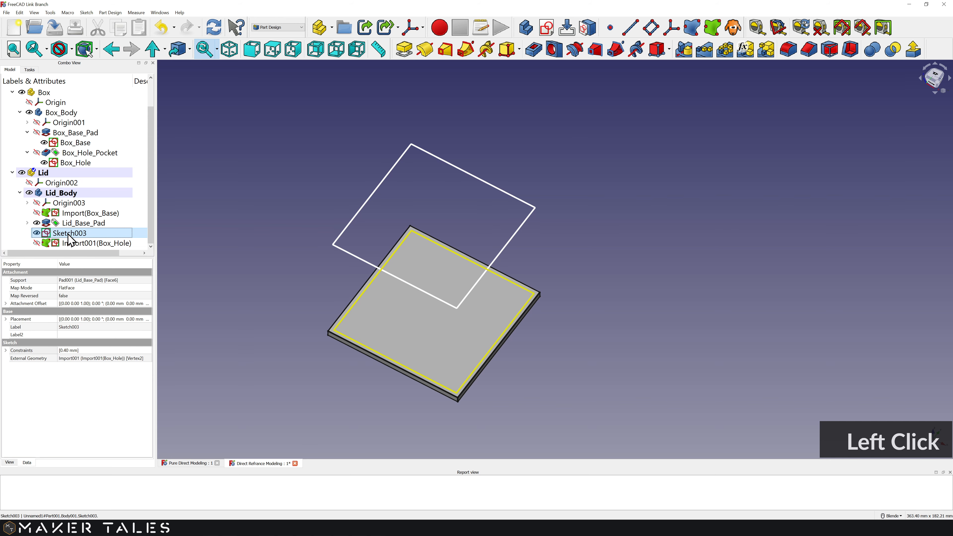
key("F2")
type("Lid_Lip")
left_click(248, 247)
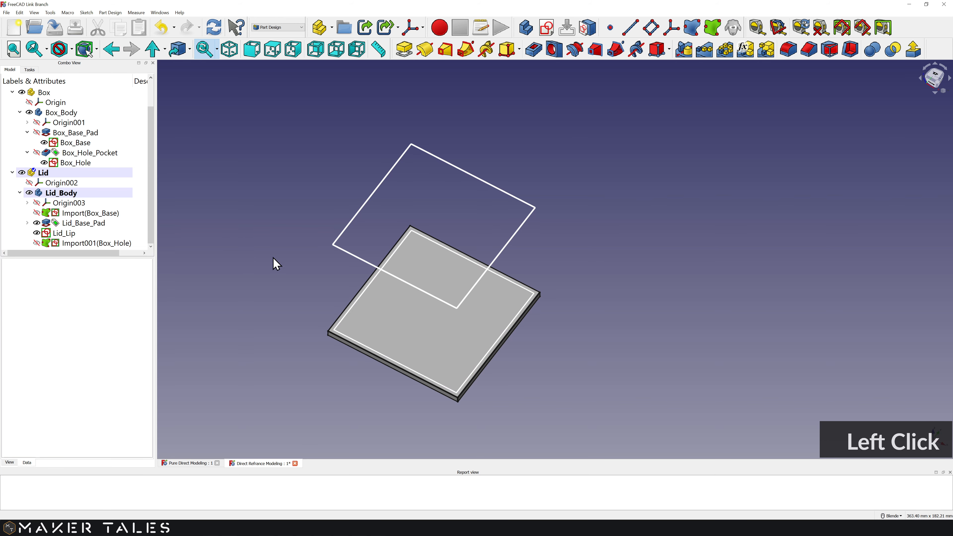
Step: Pad the Lid_Lip sketch with a length of 3 mm
left_click(90, 233)
left_click(404, 49)
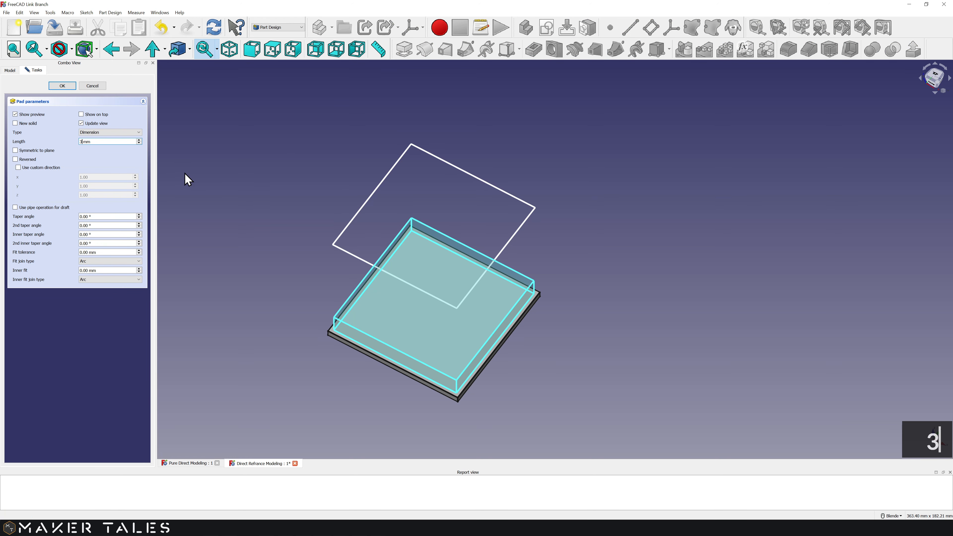
left_click(71, 85)
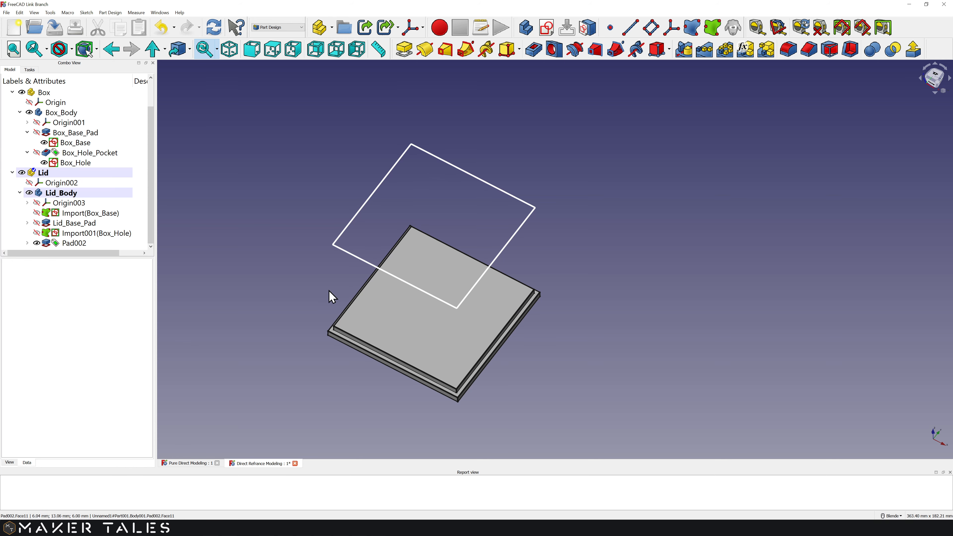
Step: Show Box_Hole_Pocket in place of the Box_Hole and Box_Base sketches, and hide and collapse the whole Box part
left_click(44, 163)
left_click(44, 143)
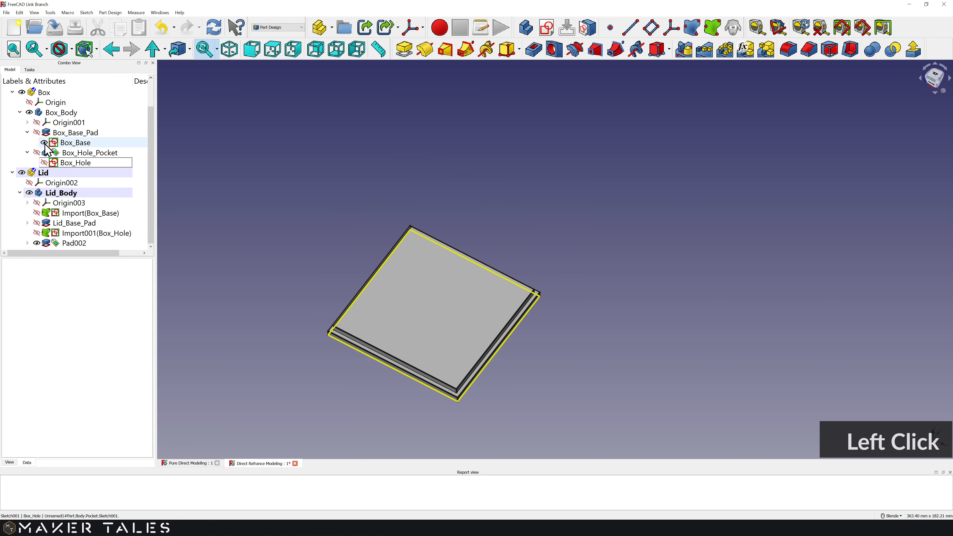
left_click(37, 153)
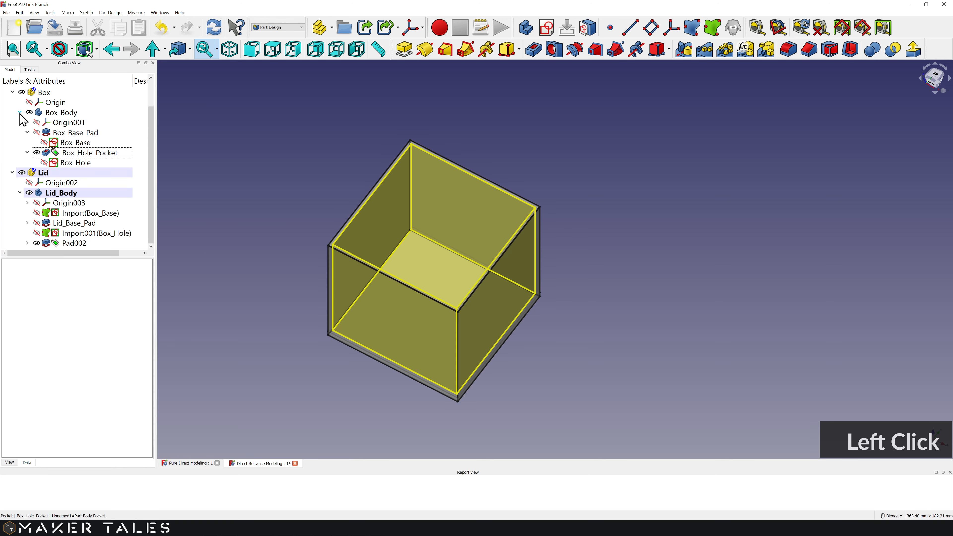
left_click(22, 93)
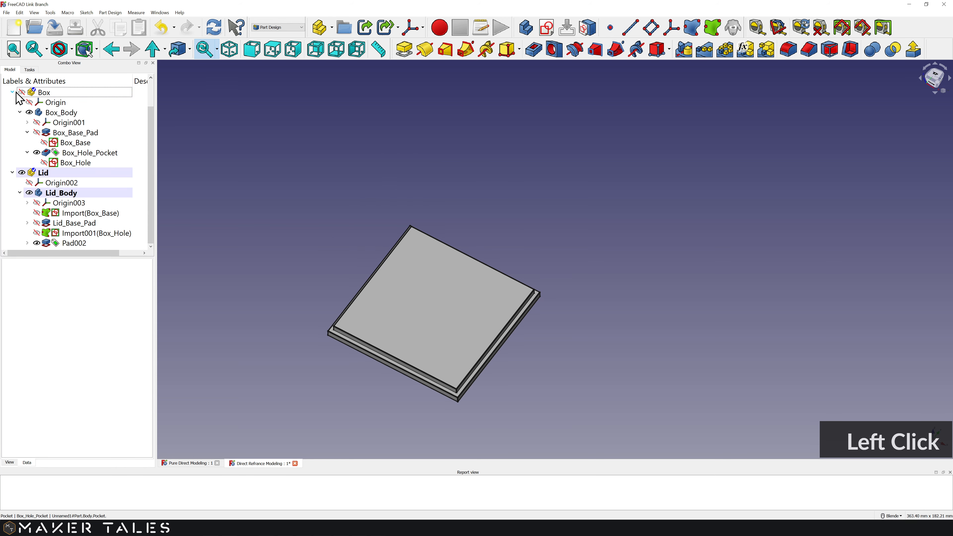
left_click(12, 92)
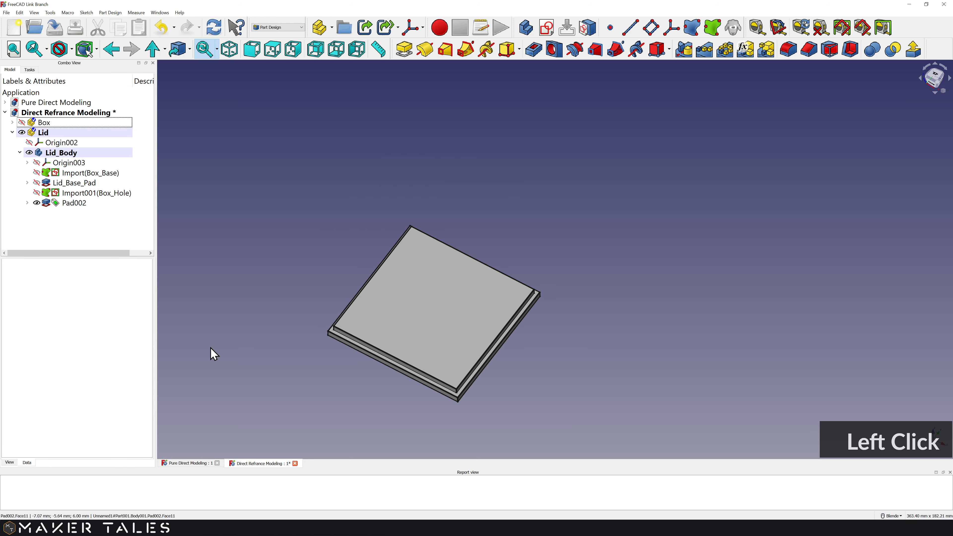
Step: Rename the lip's pad in Lid_Body as Lid_Lip_Pad
left_click(74, 207)
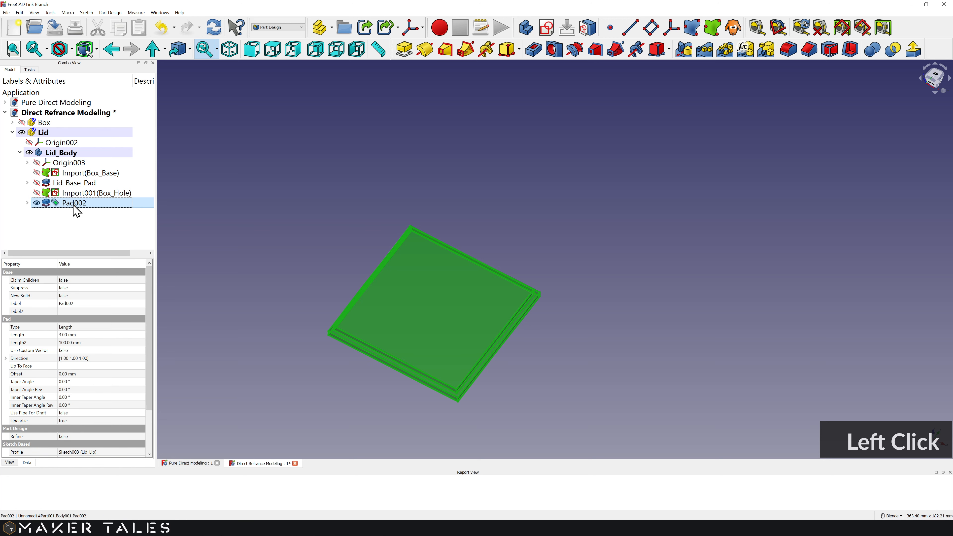
key("F2")
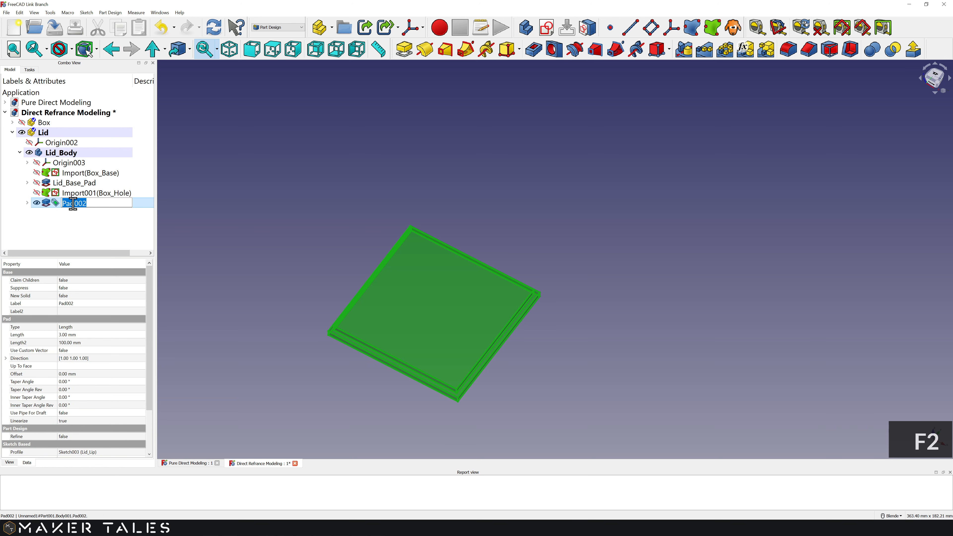
type("Lid_Lip_Pad")
left_click(83, 230)
Step: Create a new sketch on the upper face of Lid_Lip_Pad and draw a circle about 26 mm in diameter centred on the origin
left_click(436, 307)
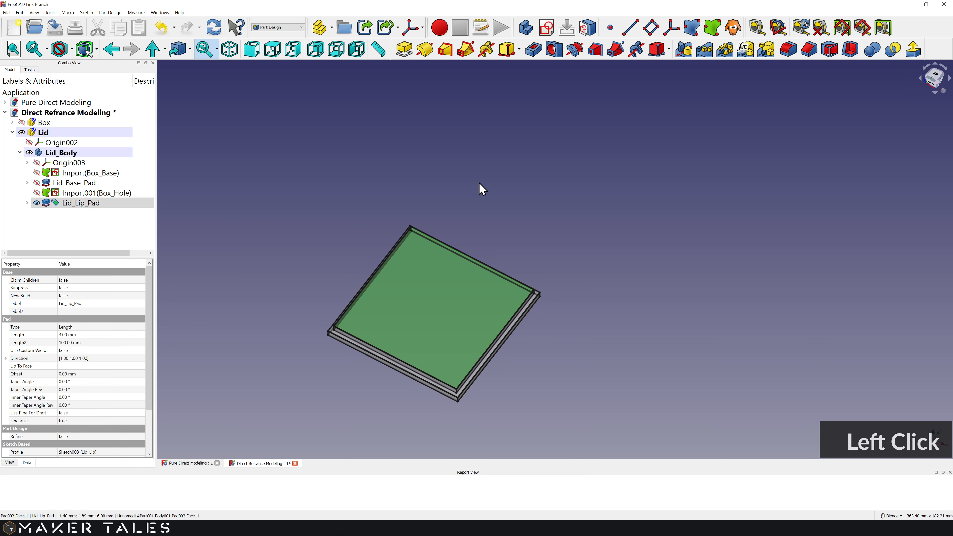
left_click(549, 30)
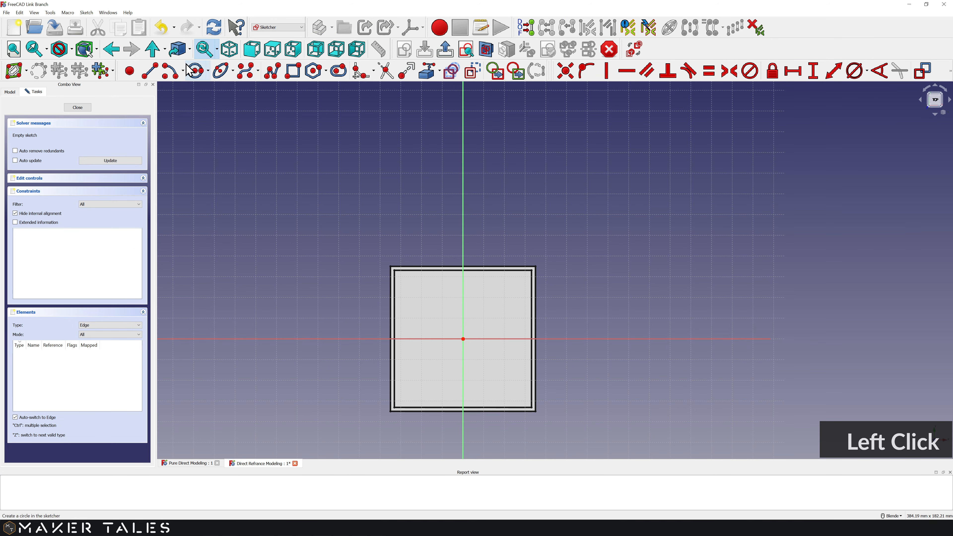
left_click(447, 73)
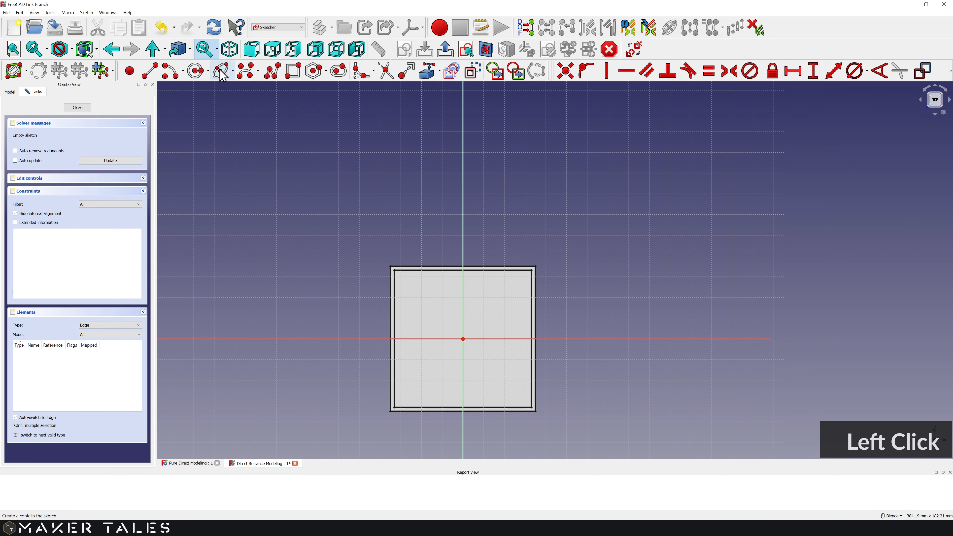
left_click(463, 339)
left_click(488, 327)
scroll(464, 340, "up", 4)
right_click(481, 277)
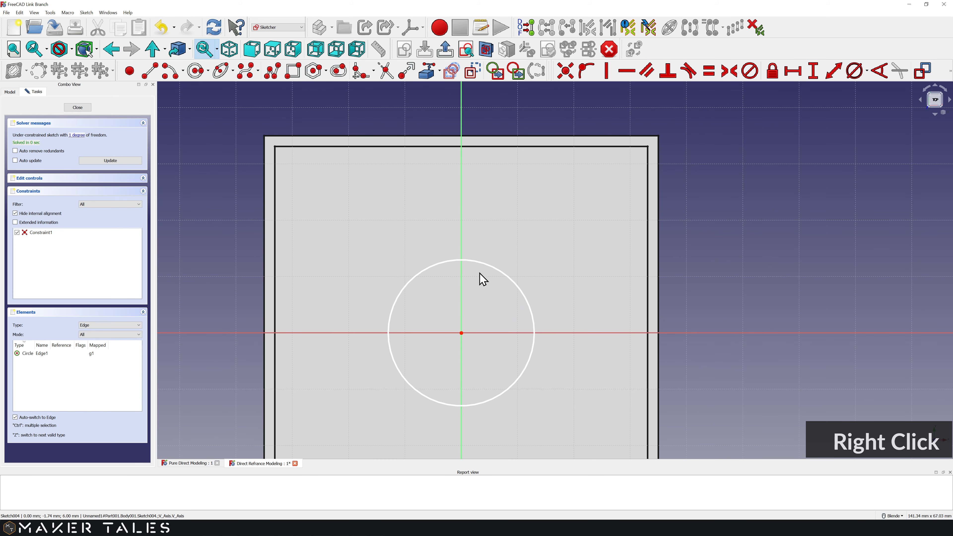
Step: Constrain the circle's diameter to 20 mm and close the sketch
left_click(854, 70)
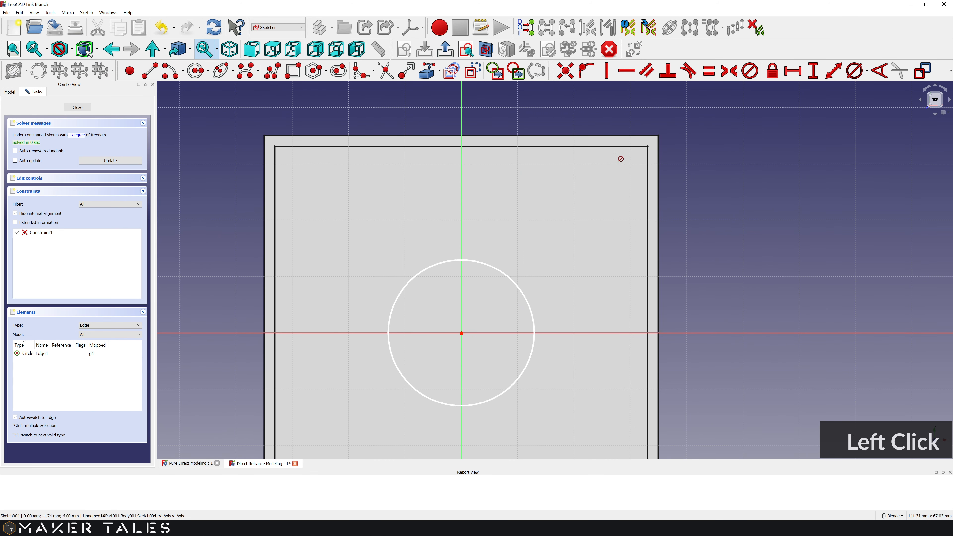
left_click(474, 261)
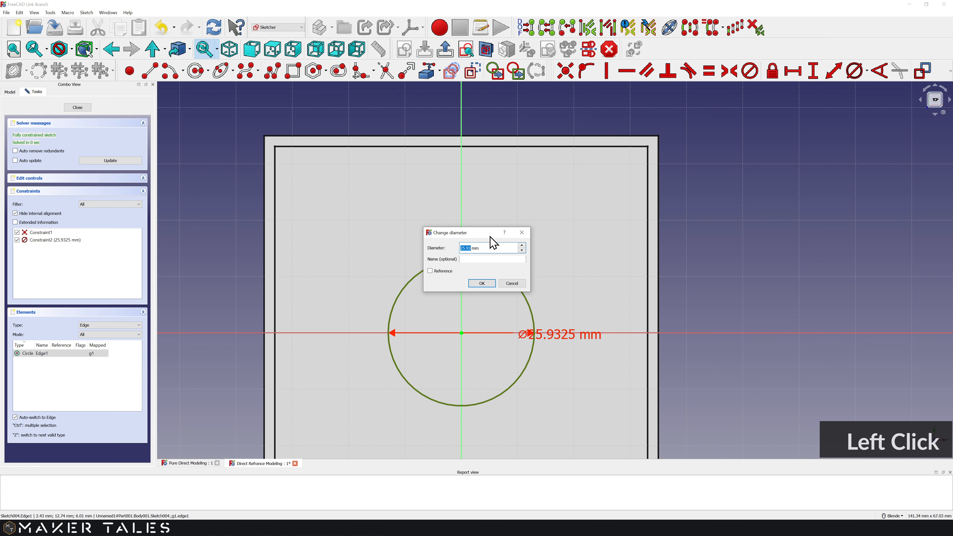
type("20")
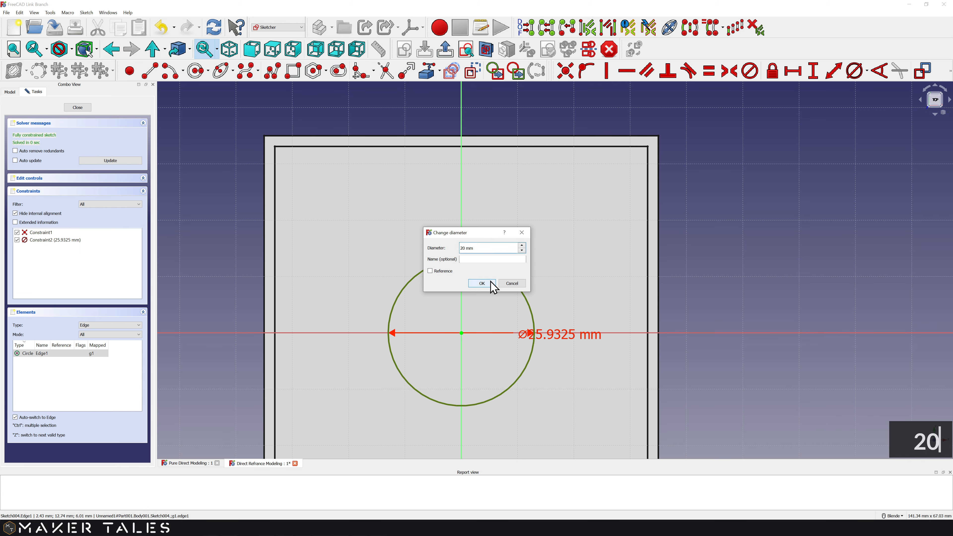
left_click(482, 284)
right_click(473, 251)
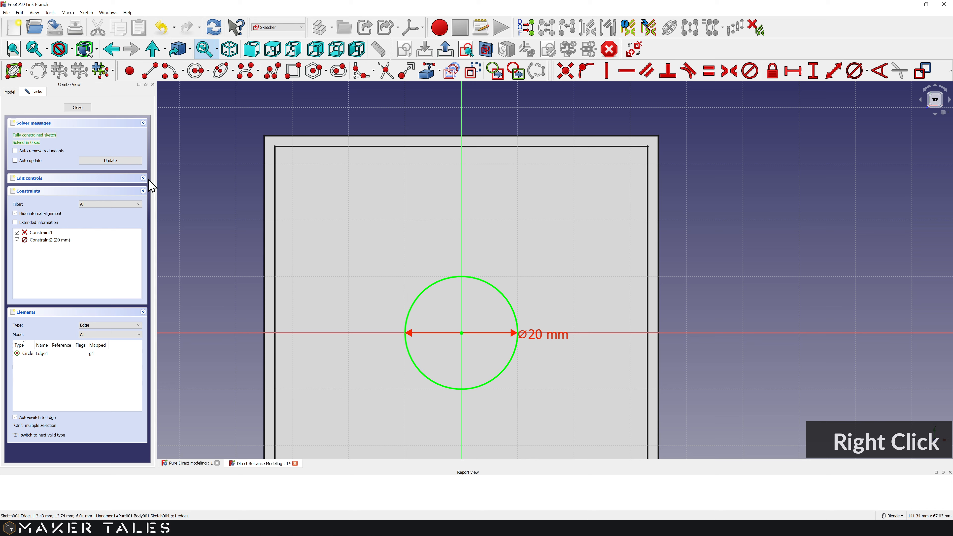
left_click(77, 107)
Step: Rename the circle's sketch as Lid_Hole
left_click(71, 213)
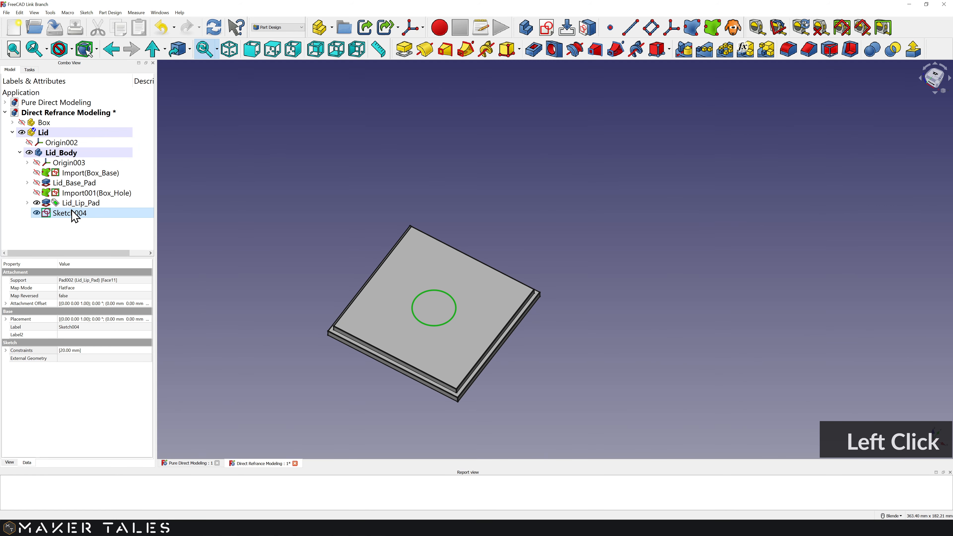
type("Lid_Hole")
left_click(113, 217)
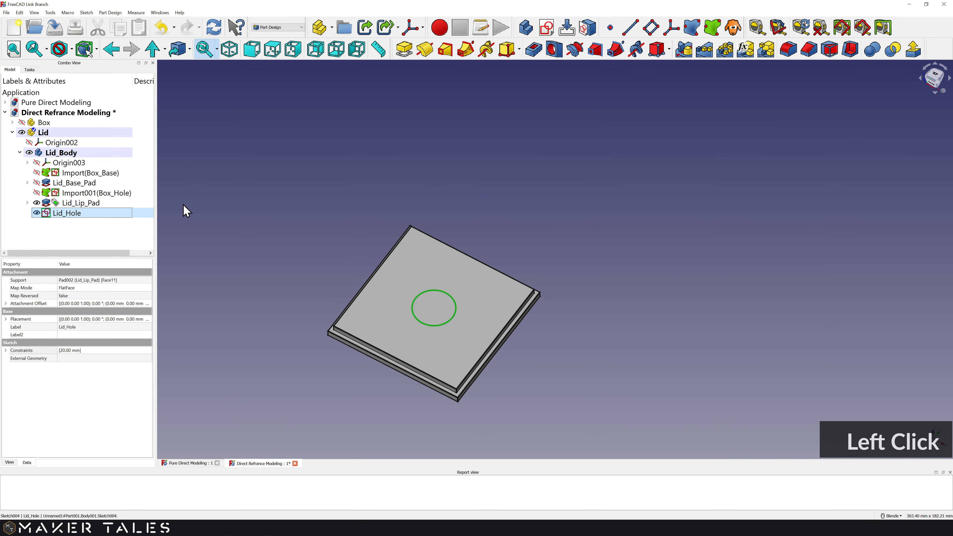
Step: Pocket the Lid_Hole sketch through the lid, using the Up to face type with the lid's underside as the end face
left_click(534, 49)
middle_click_drag(312, 303, 315, 179)
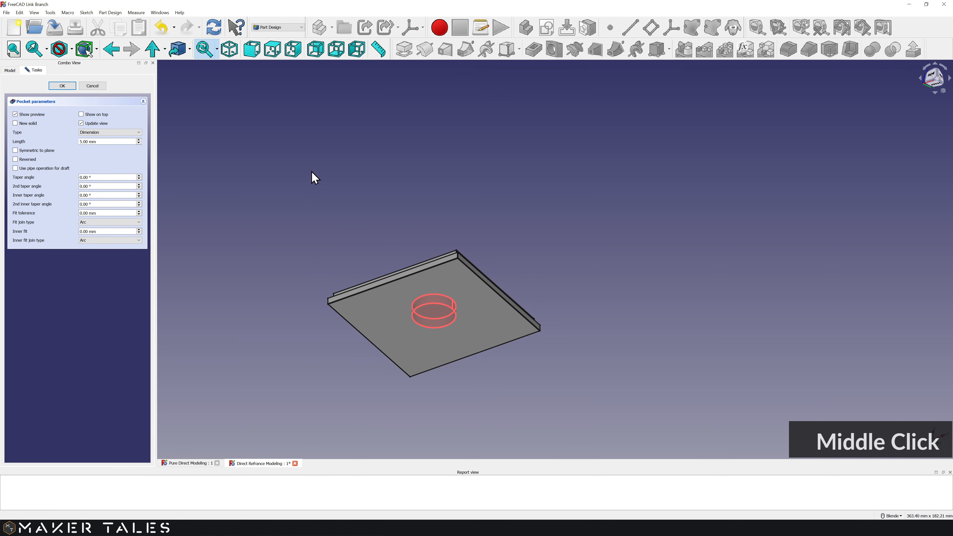
left_click(96, 133)
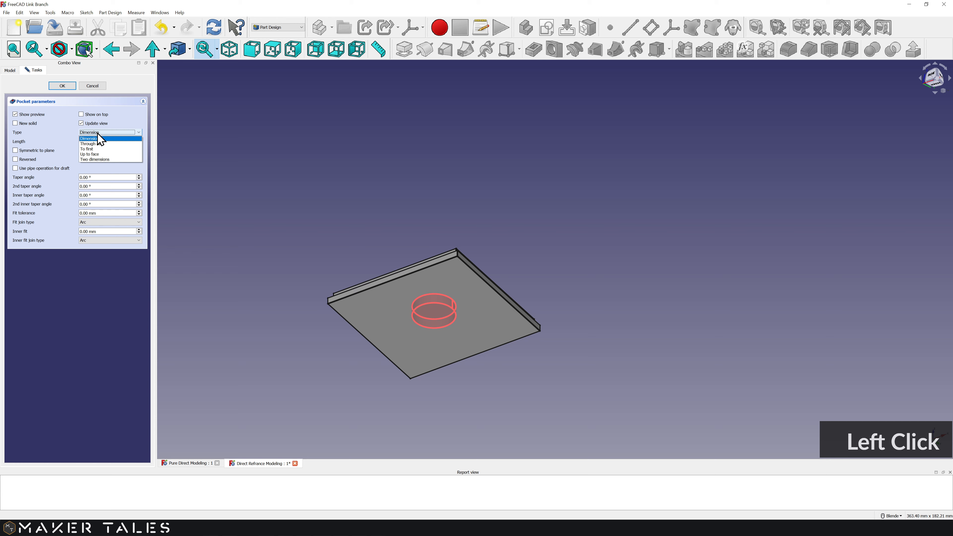
left_click(94, 154)
left_click(372, 315)
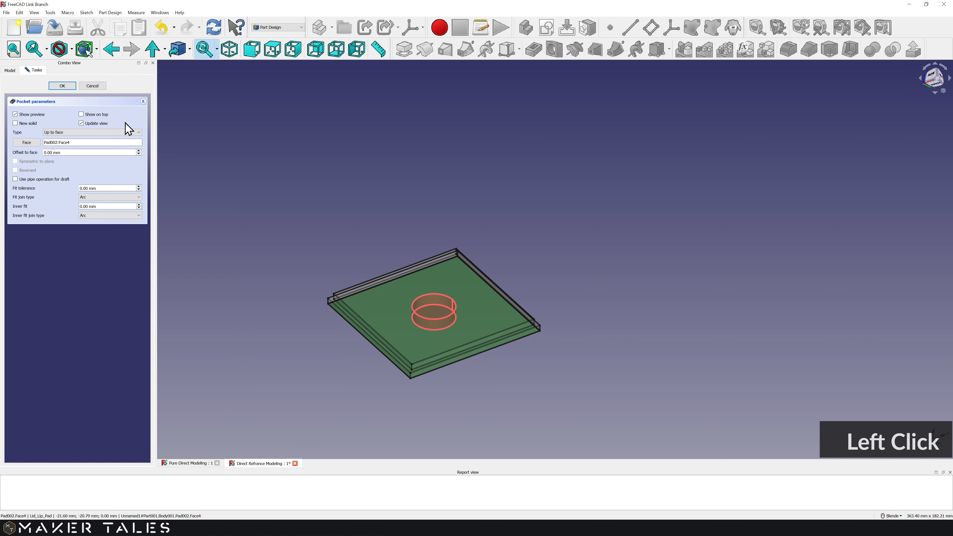
left_click(64, 86)
Step: Rename the new pocket in Lid_Body as Lid_Hole_Pocket
middle_click_drag(340, 184, 336, 286)
left_click(78, 213)
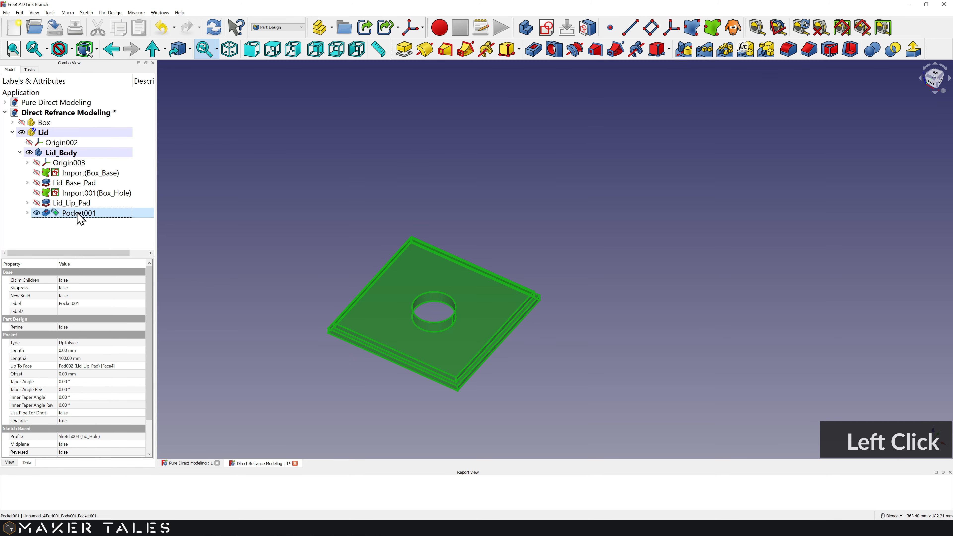
left_click(79, 213)
type("Lid_Hole_Pocket")
left_click(80, 229)
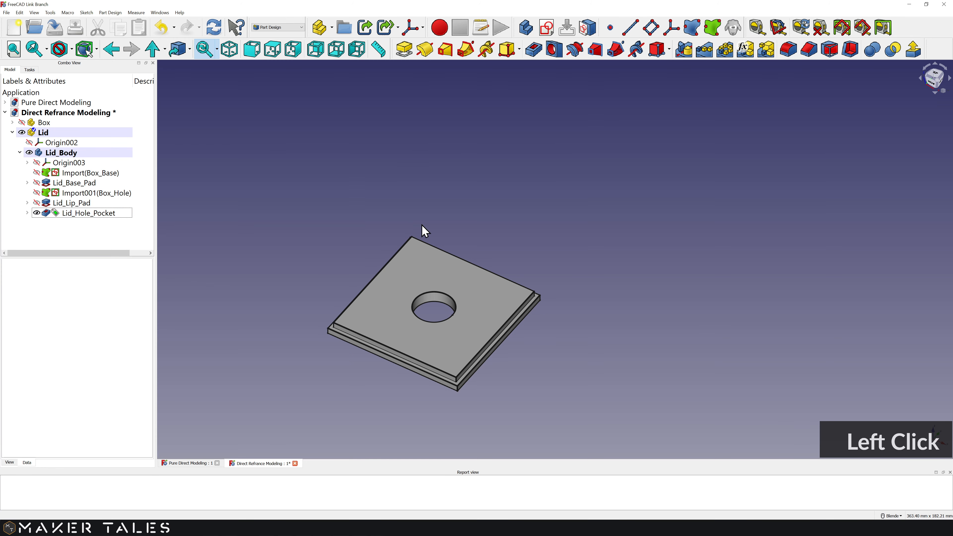
Step: Chamfer the edges of the lip's upper face and the hole's lower edge, and rename the feature as Lid_Chamfer
scroll(436, 300, "up", 3)
middle_click_drag(436, 311, 461, 207, "shift")
left_click(472, 214)
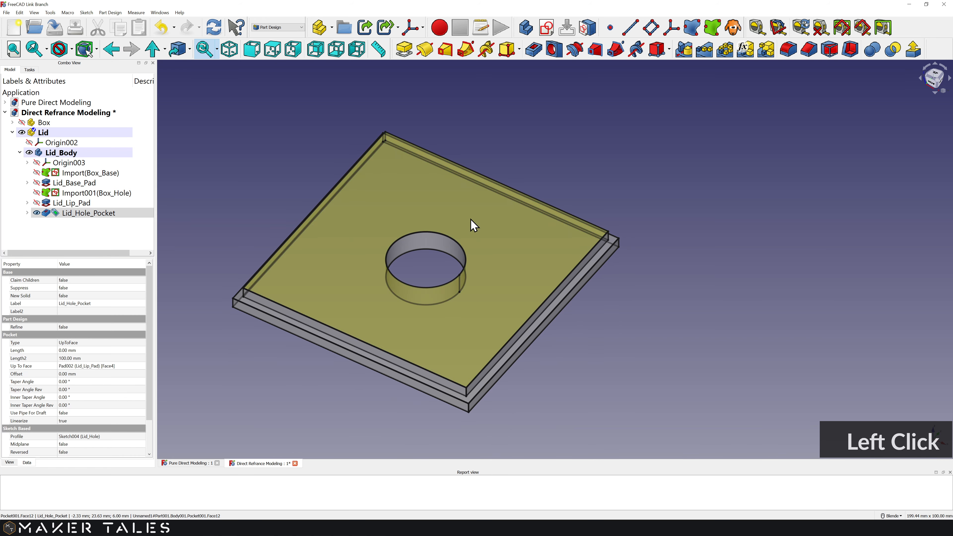
left_click(427, 250, "ctrl")
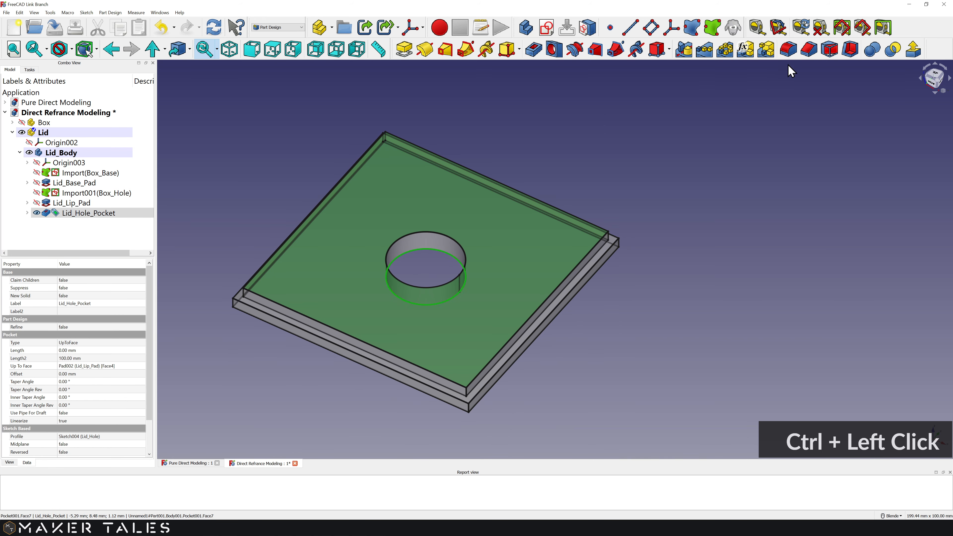
left_click(809, 48)
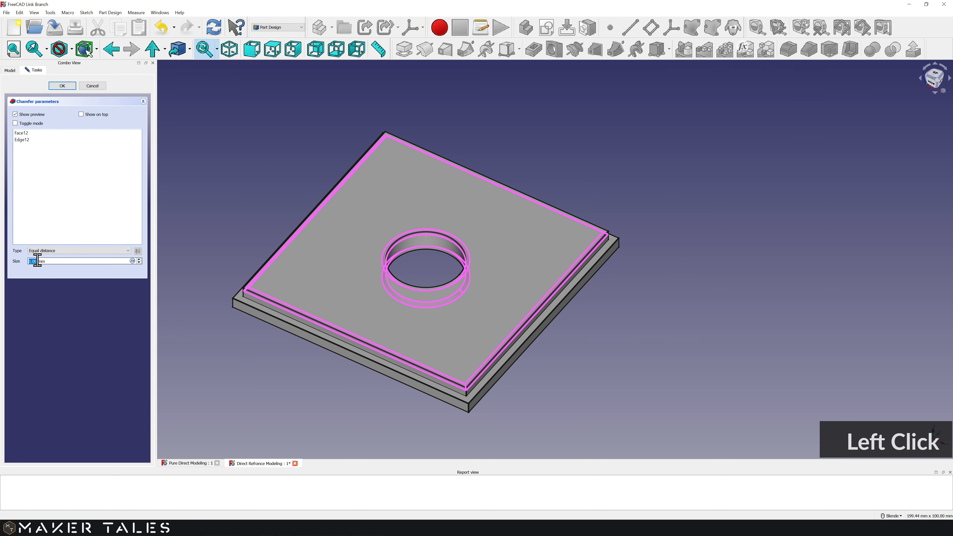
left_click(63, 86)
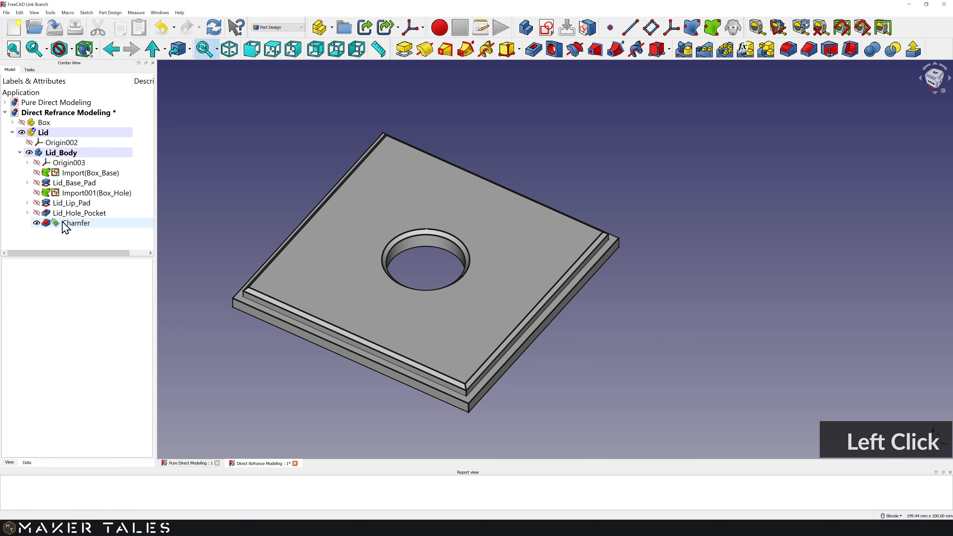
left_click(70, 224)
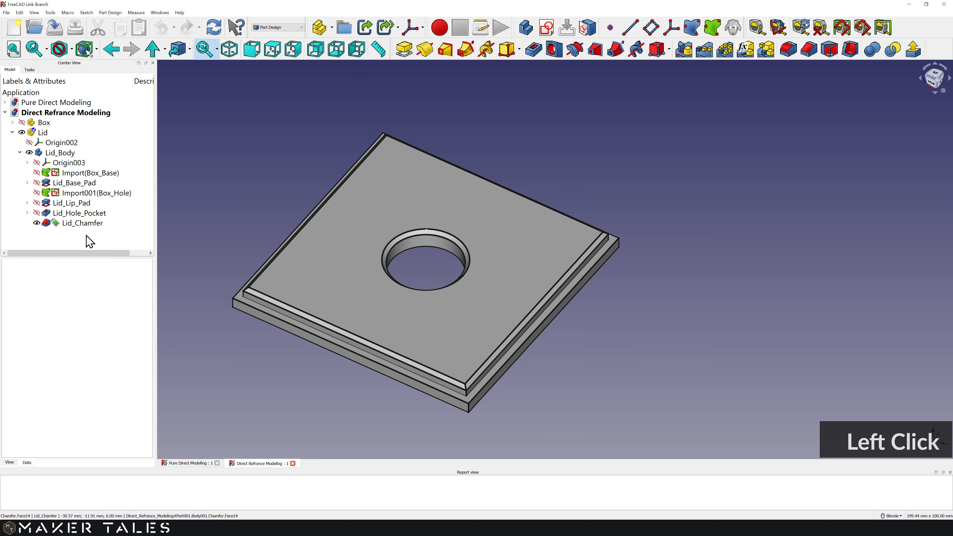
Step: Collapse the Lid part's tree and show the Box part together with it
left_click(12, 133)
left_click(22, 122)
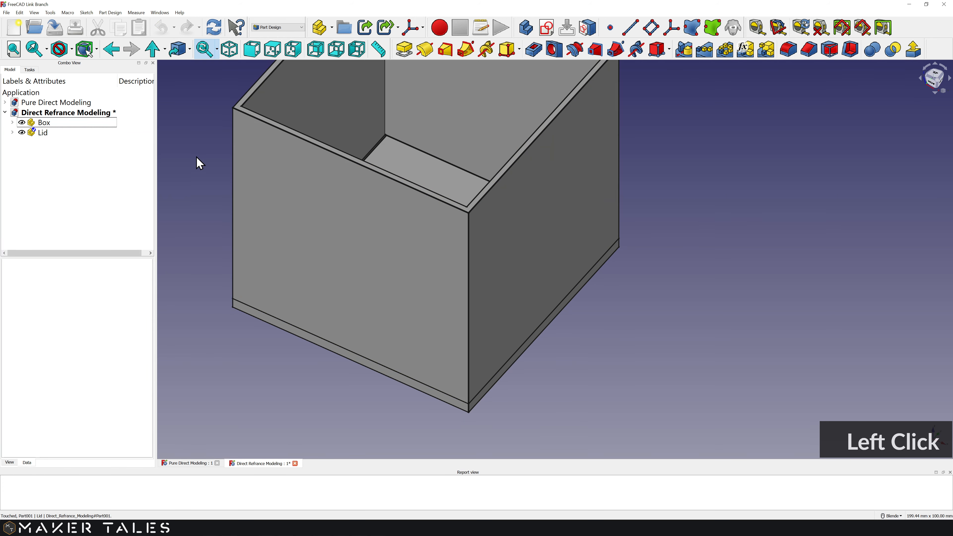
scroll(198, 160, "down", 3)
middle_click_drag(198, 161, 308, 266, "shift")
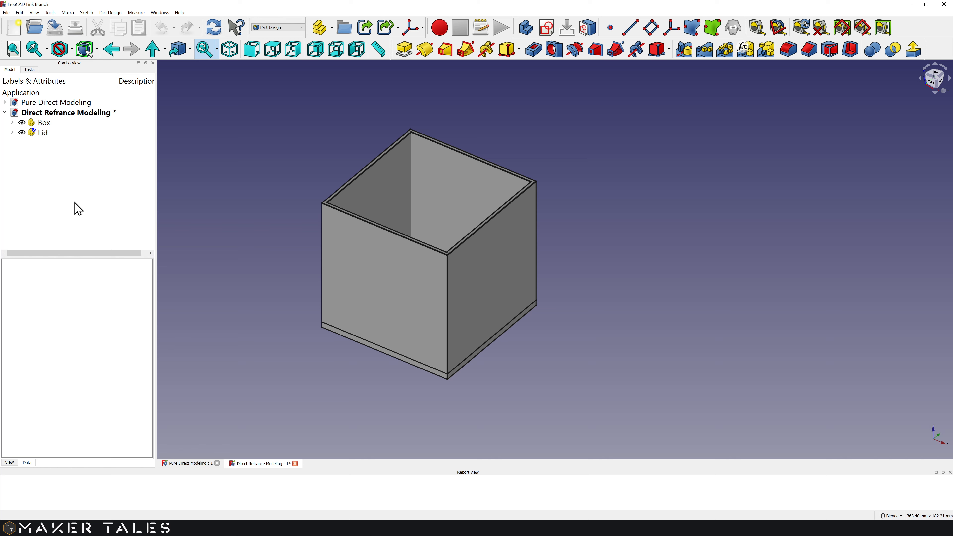
Step: Try to move the original Lid part 102 mm along X, away from the Box, with Transform
left_click(46, 136)
right_click(46, 133)
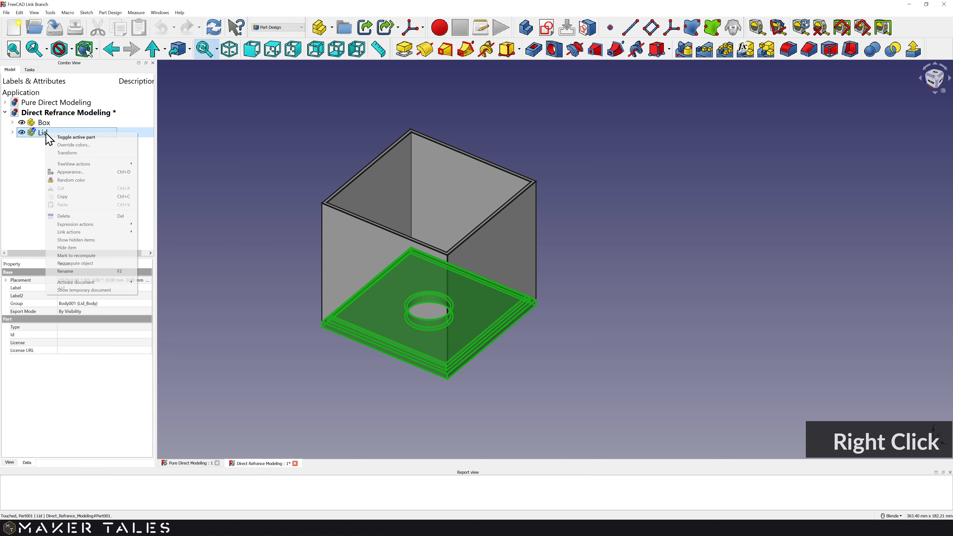
left_click(14, 160)
left_click(12, 132)
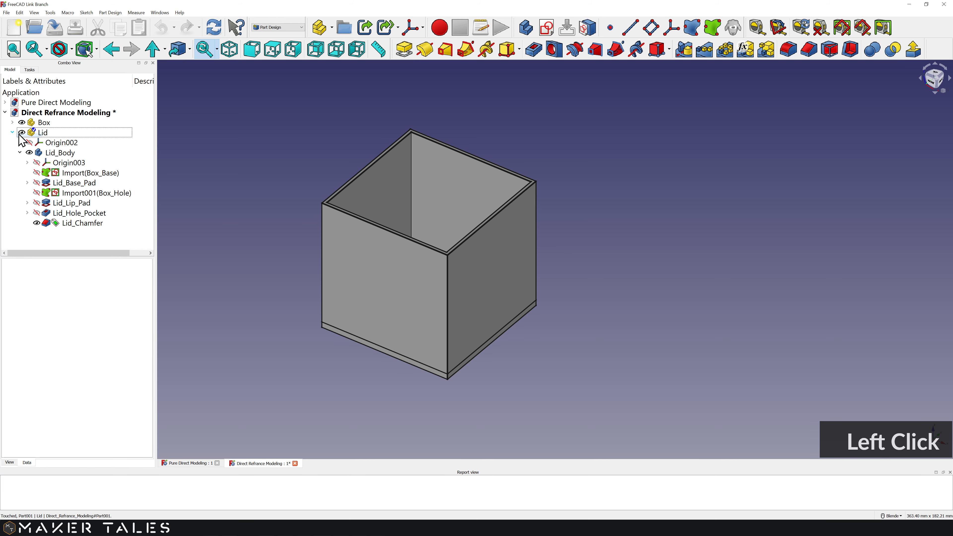
left_click(40, 135)
right_click(42, 132)
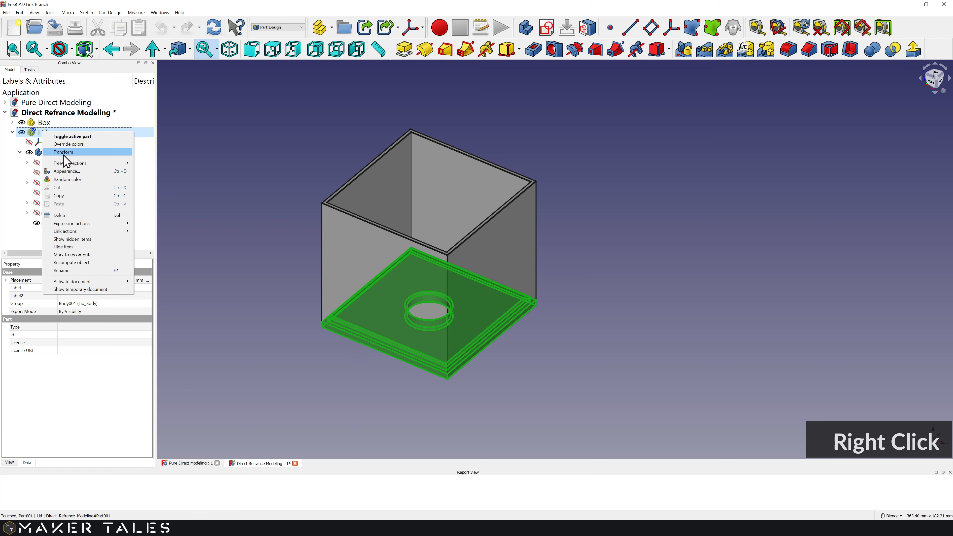
left_click(62, 152)
left_click_drag(513, 357, 699, 428)
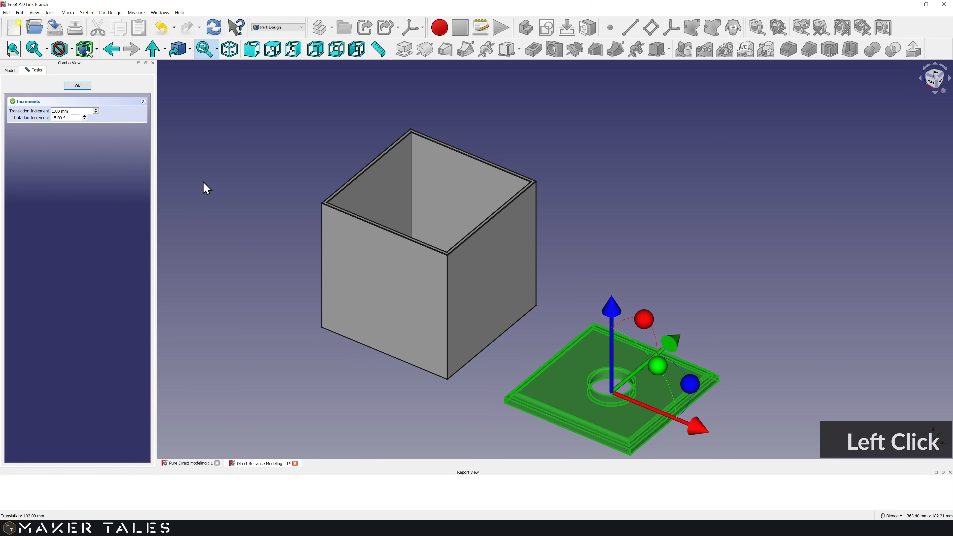
left_click(77, 85)
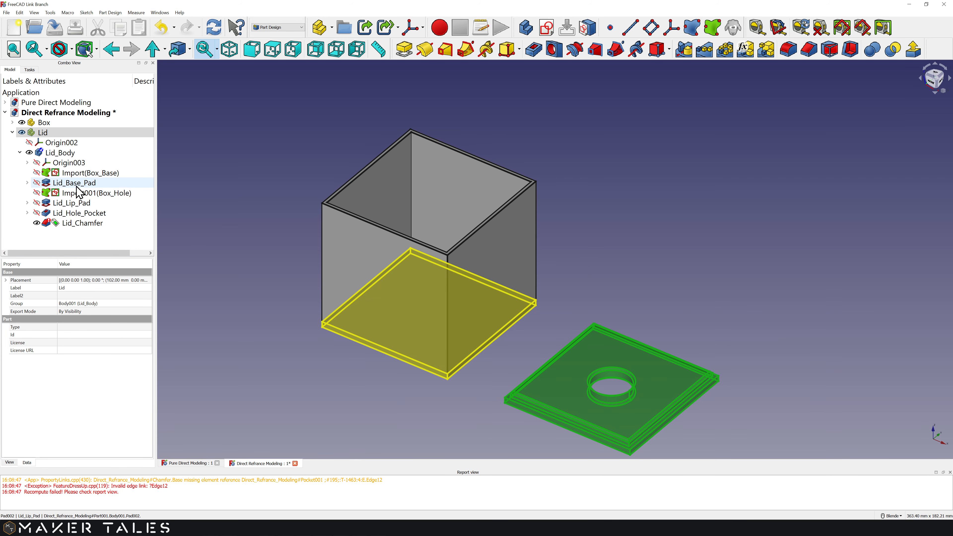
left_click(74, 237)
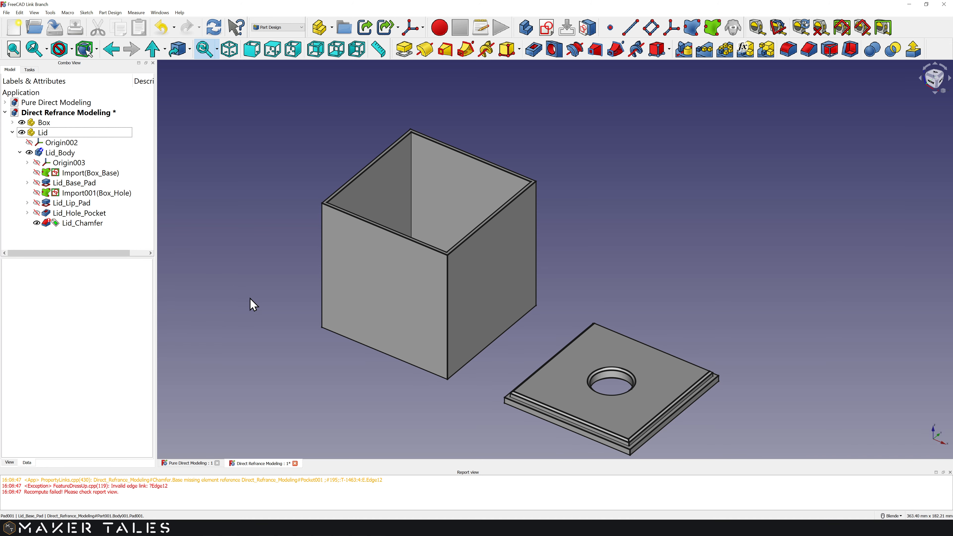
Step: Undo the Lid part's move and recompute the document
key("ctrl+z")
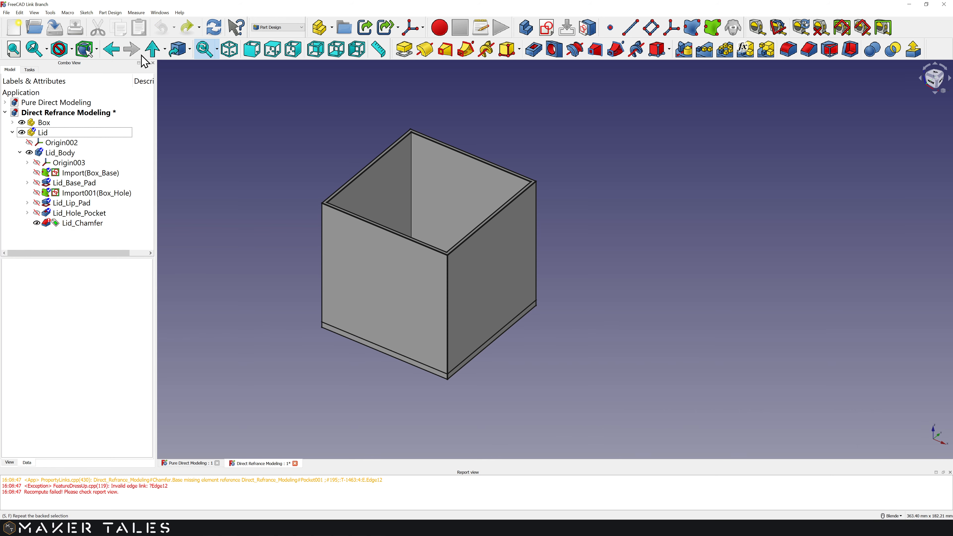
left_click(224, 31)
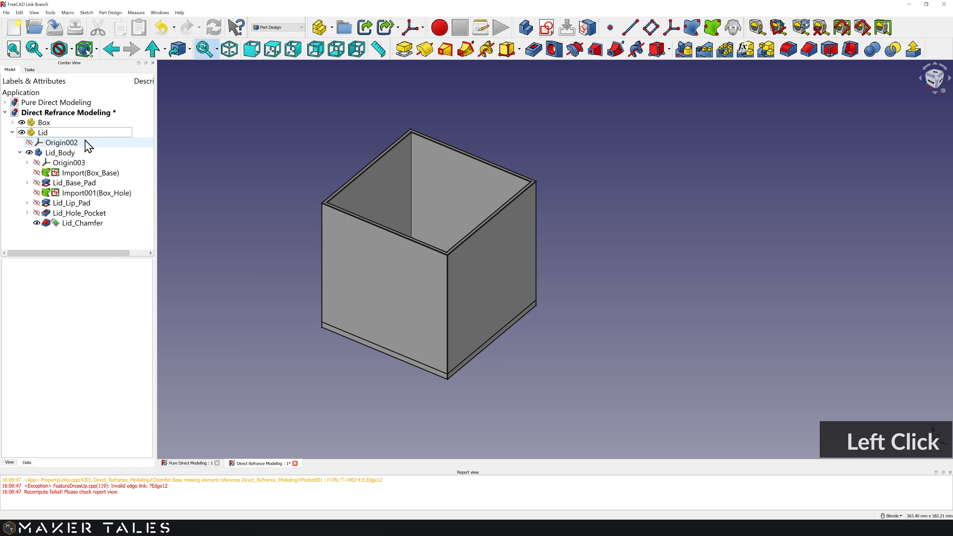
left_click(12, 132)
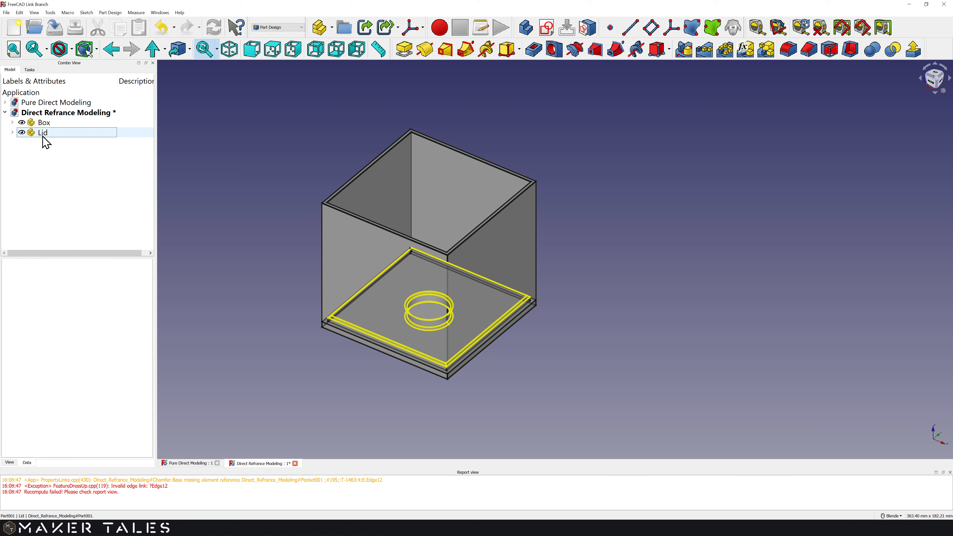
Step: Clear the messages in the report view
right_click(209, 490)
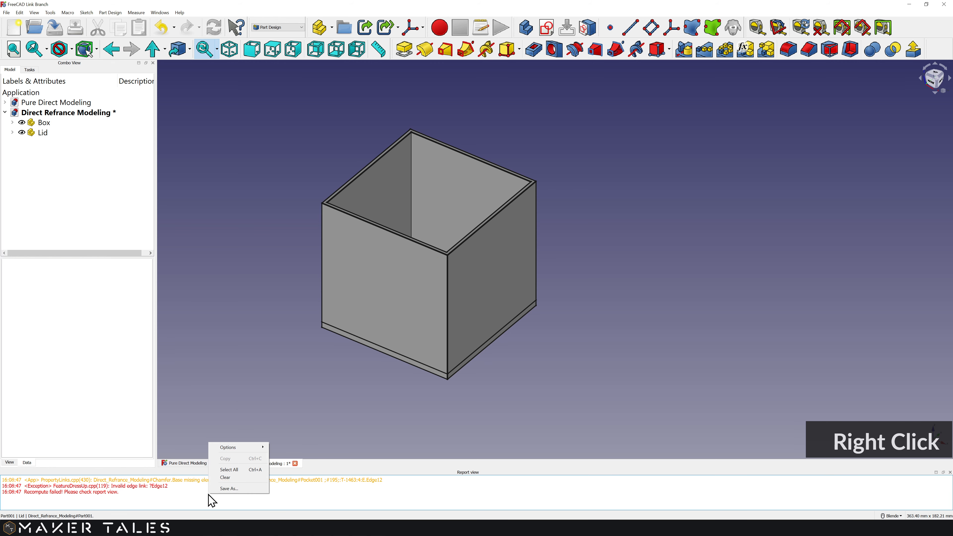
left_click(239, 479)
left_click(77, 190)
Step: Create a link of the Lid part and hide the original Lid
left_click(48, 133)
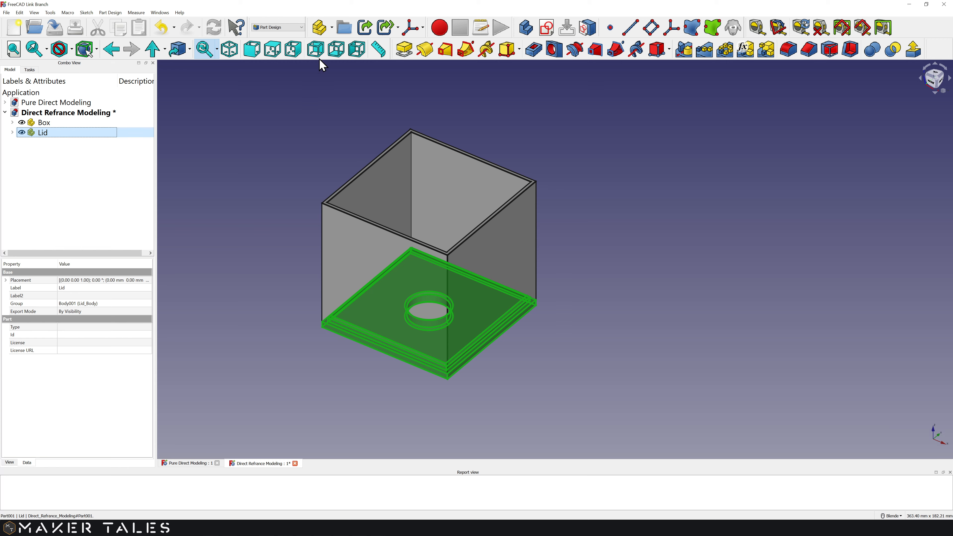
left_click(365, 28)
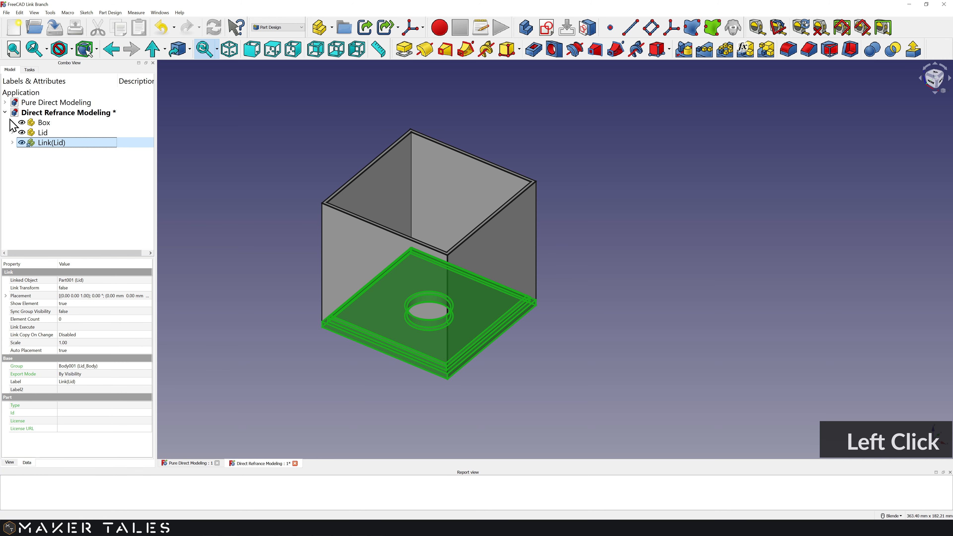
left_click(22, 132)
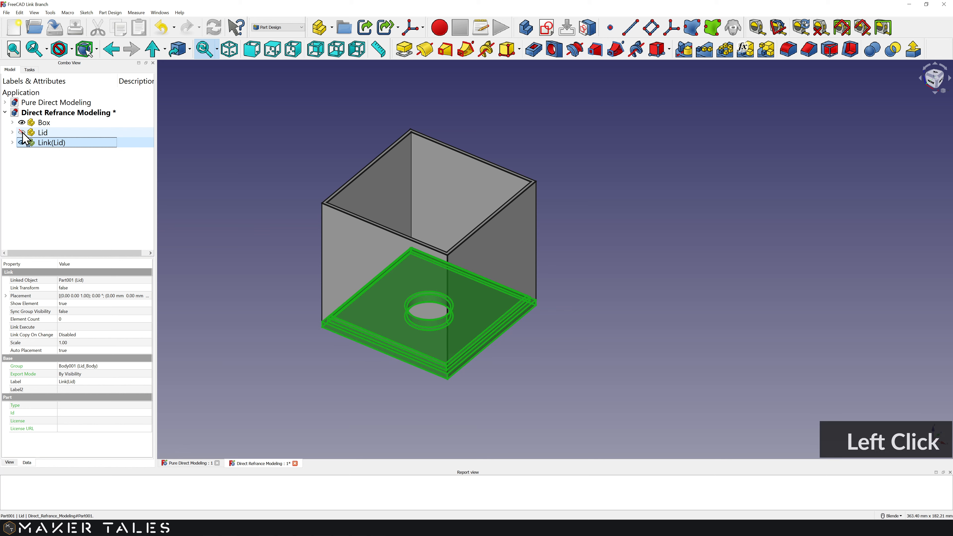
Step: Move the linked lid about 98 mm along X, away from the Box, with Transform
right_click(51, 143)
left_click(71, 168)
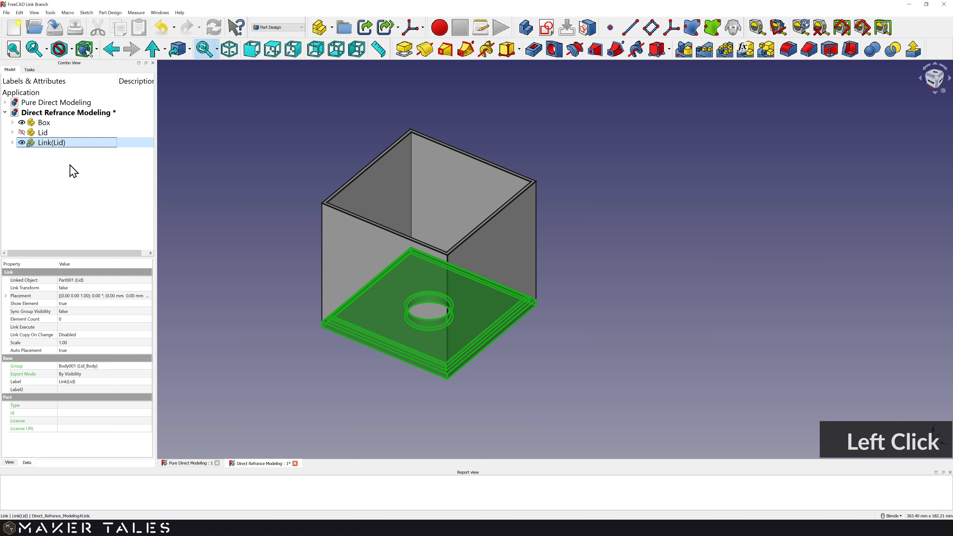
left_click_drag(518, 357, 692, 428)
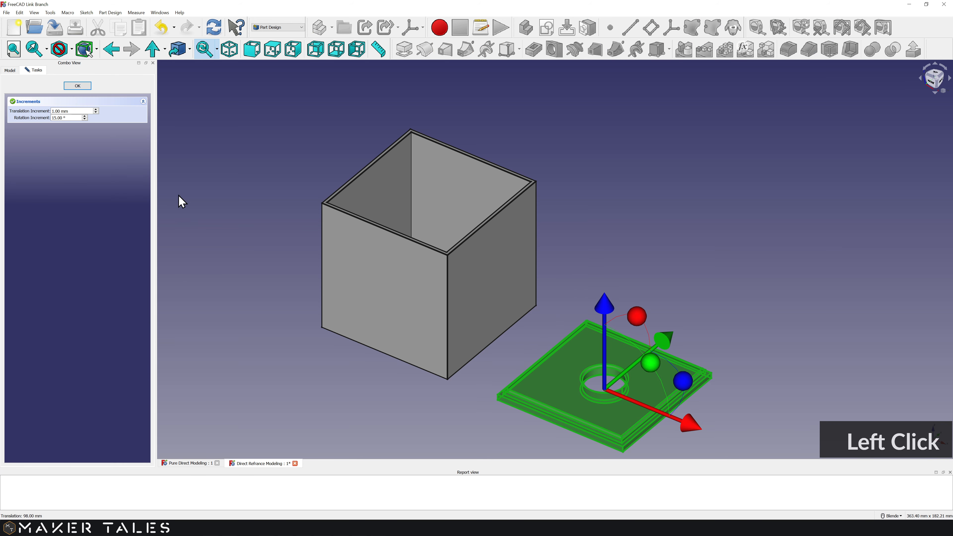
left_click(78, 86)
Step: Examine the features inside Link(Lid) and its Lid_Body, and inspect the box and linked lid side by side
left_click(12, 143)
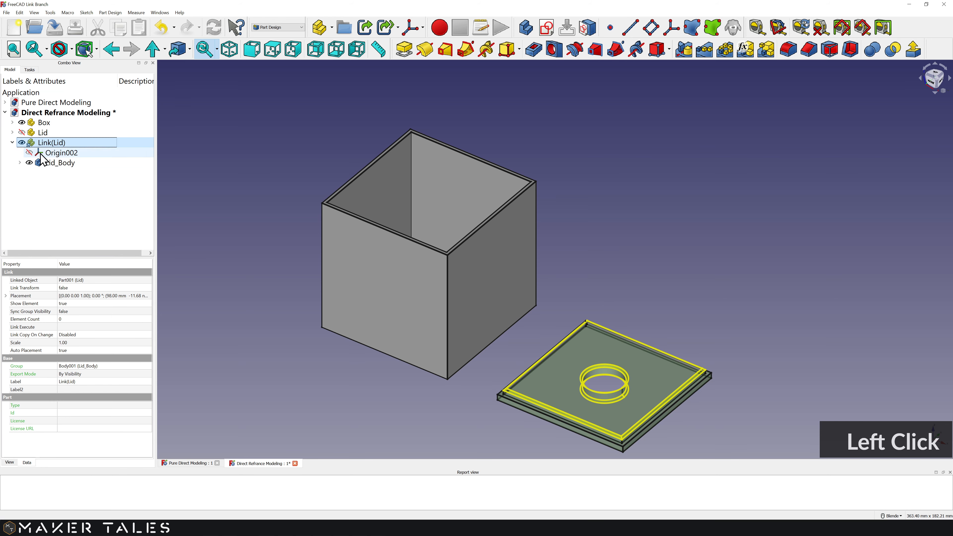
left_click(19, 162)
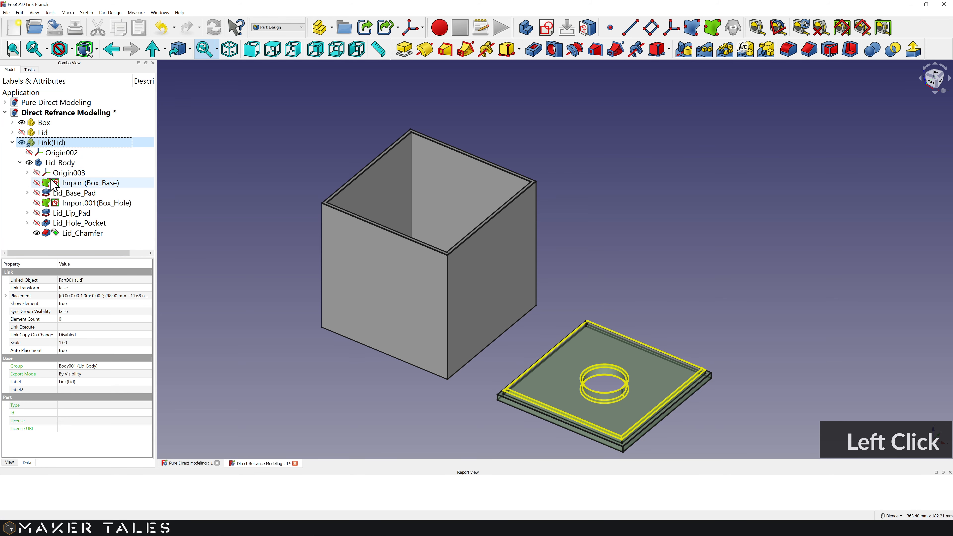
left_click(20, 163)
left_click(12, 142)
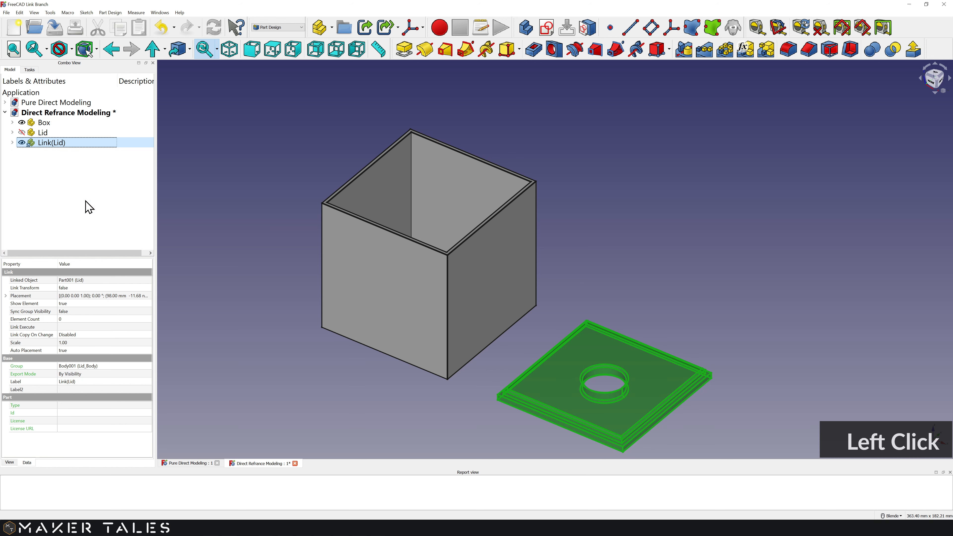
mouse_move(267, 338)
middle_mouse_down("shift")
mouse_move(274, 357)
mouse_move(243, 313)
mouse_move(263, 334)
middle_mouse_up("shift")
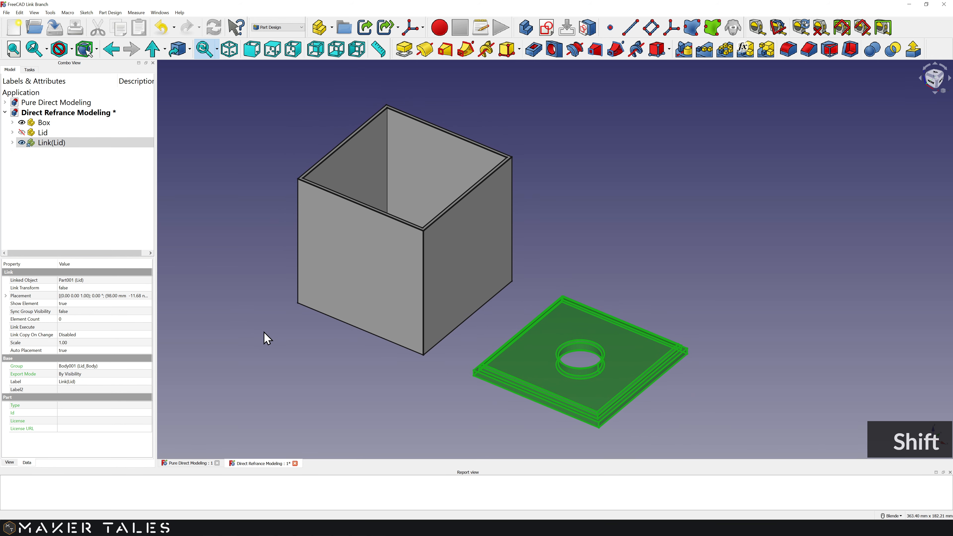
left_click(314, 395)
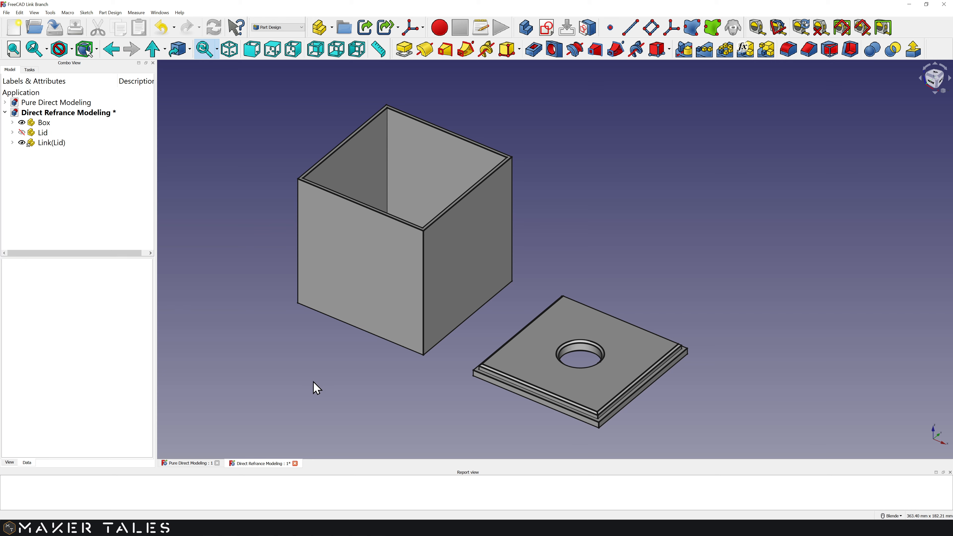
mouse_move(313, 382)
middle_mouse_down()
mouse_move(314, 346)
mouse_move(307, 371)
mouse_move(279, 372)
mouse_move(300, 371)
middle_mouse_up()
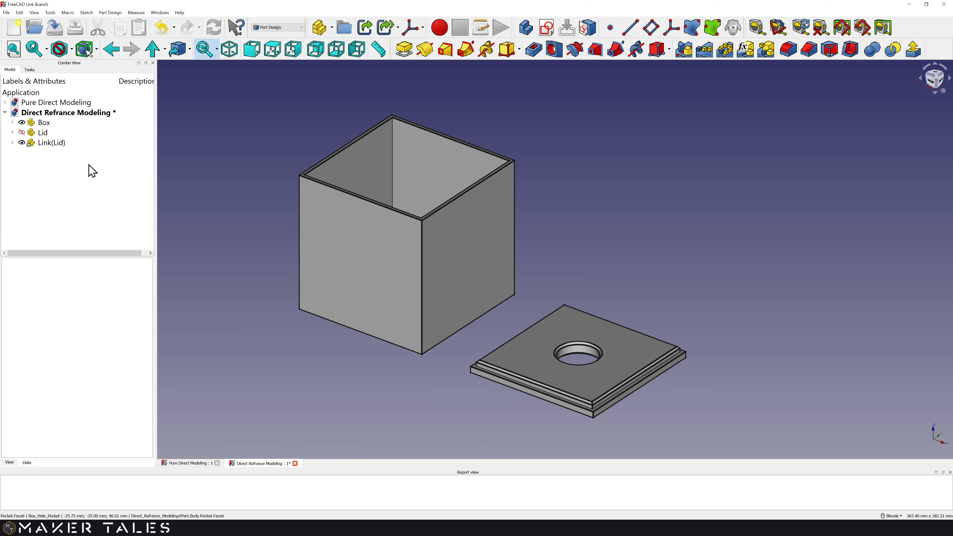
Step: Set the 70 mm side constraint of the Box_Base sketch under Box_Body to 75 mm and clear the selection
left_click(15, 123)
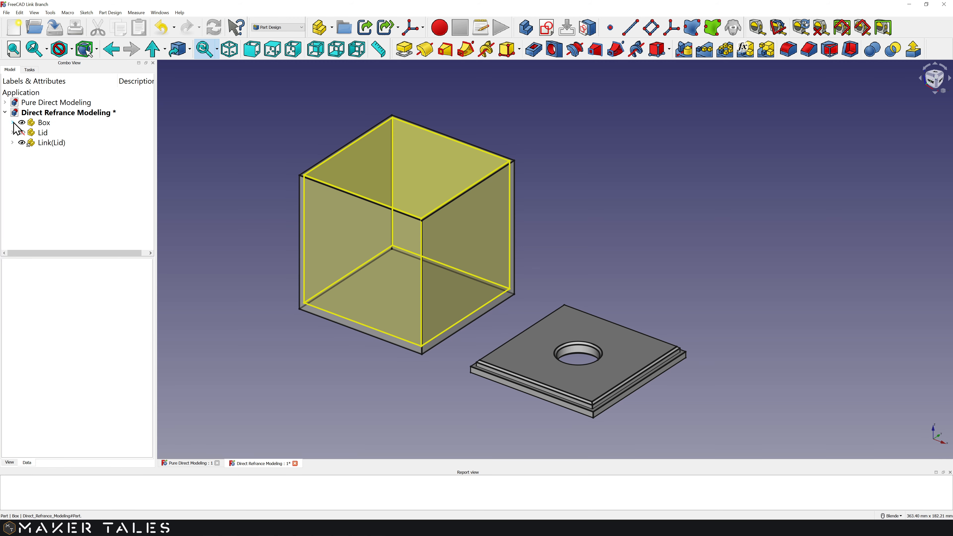
left_click(12, 123)
left_click(20, 143)
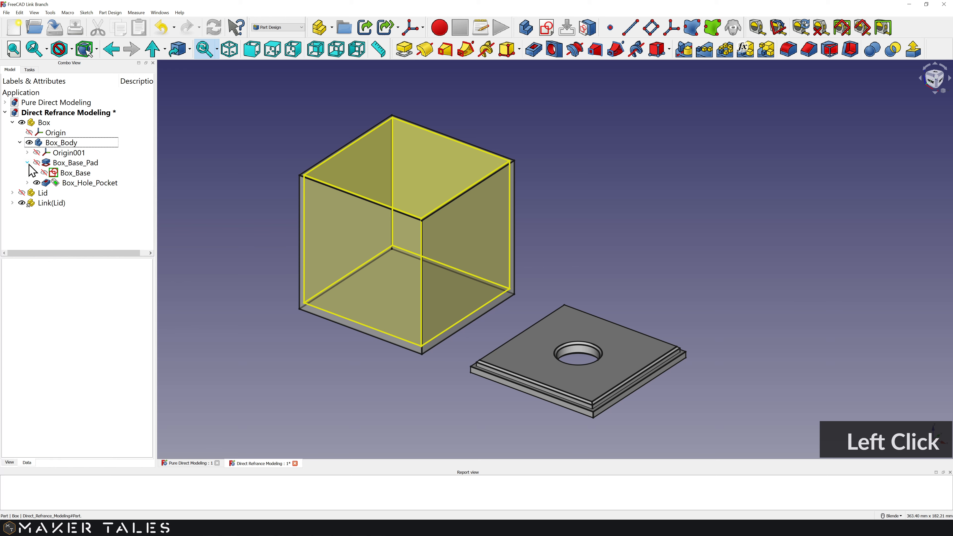
left_click(71, 175)
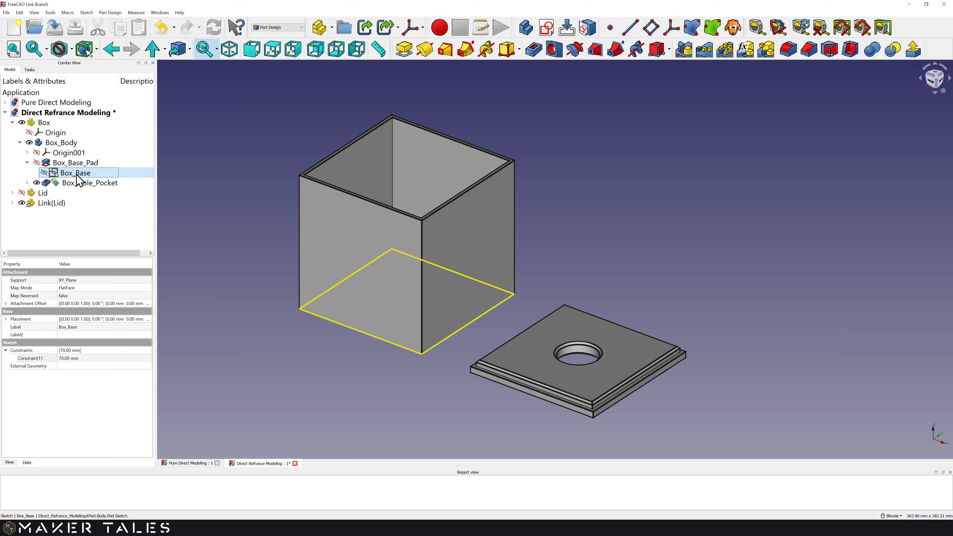
left_click(70, 359)
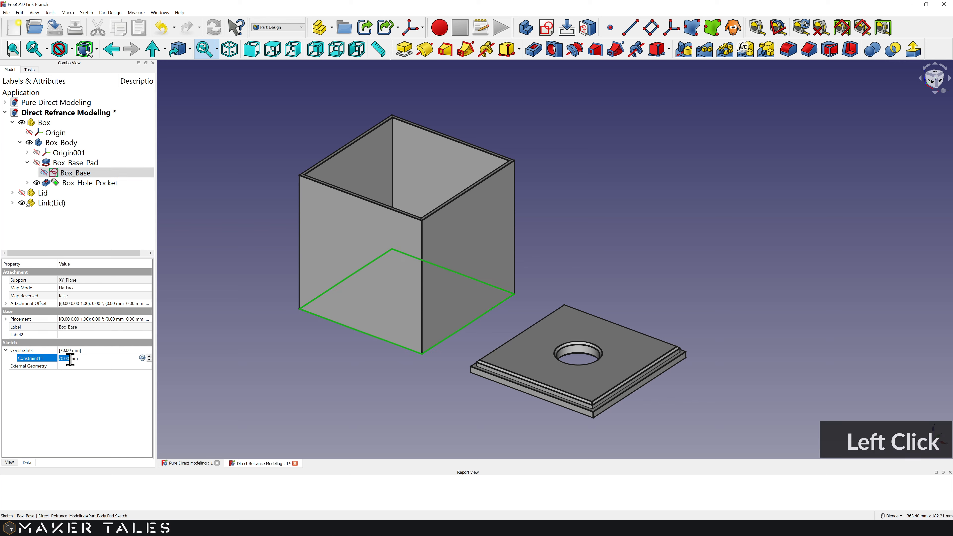
type("75")
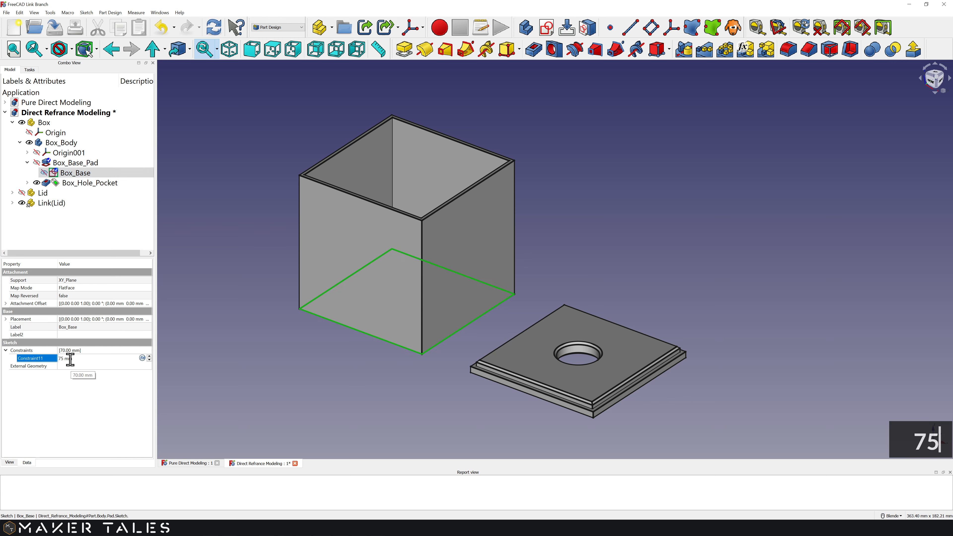
key("Return")
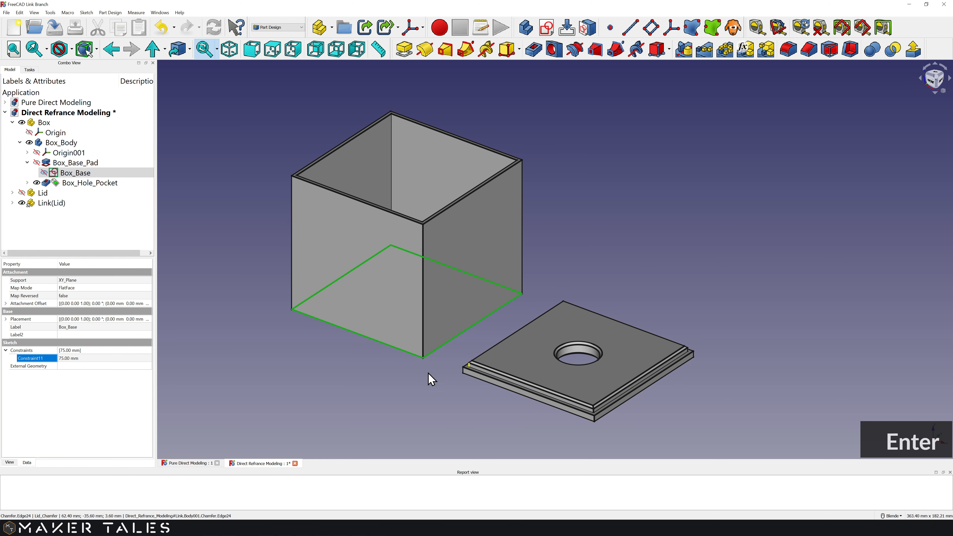
left_click(20, 143)
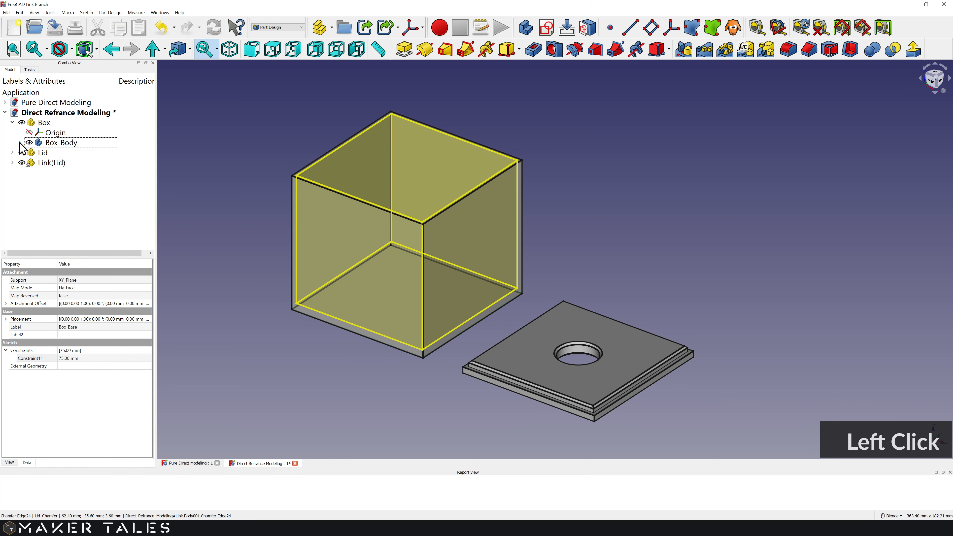
left_click(12, 123)
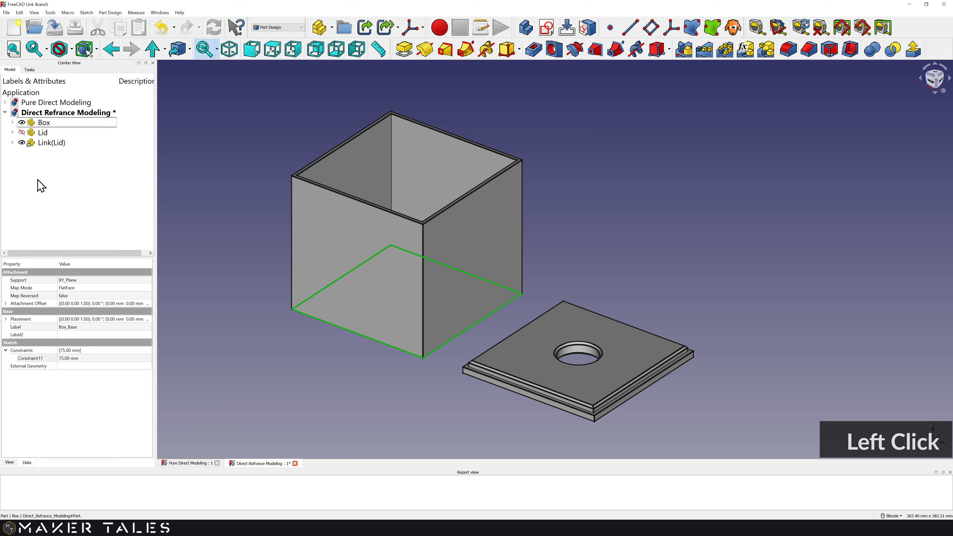
left_click(41, 185)
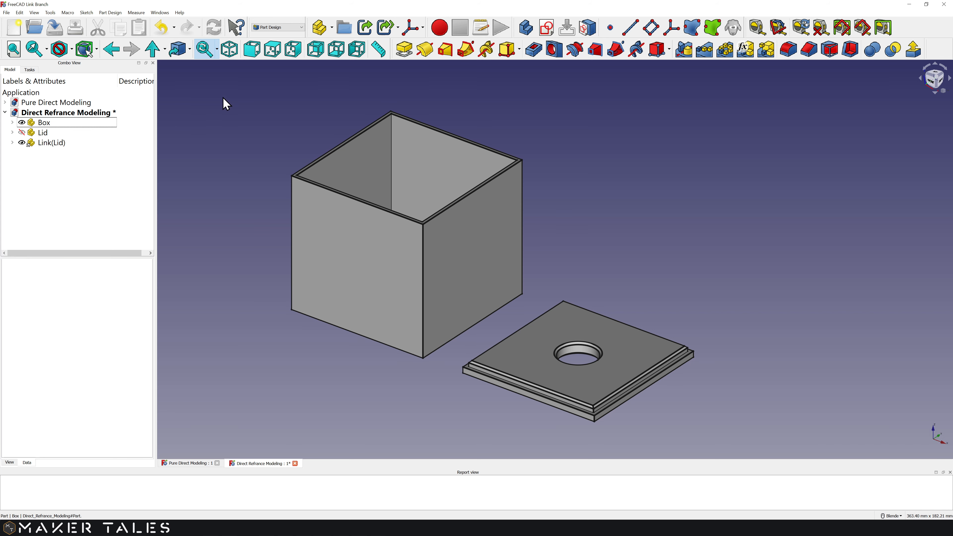
left_click(72, 123)
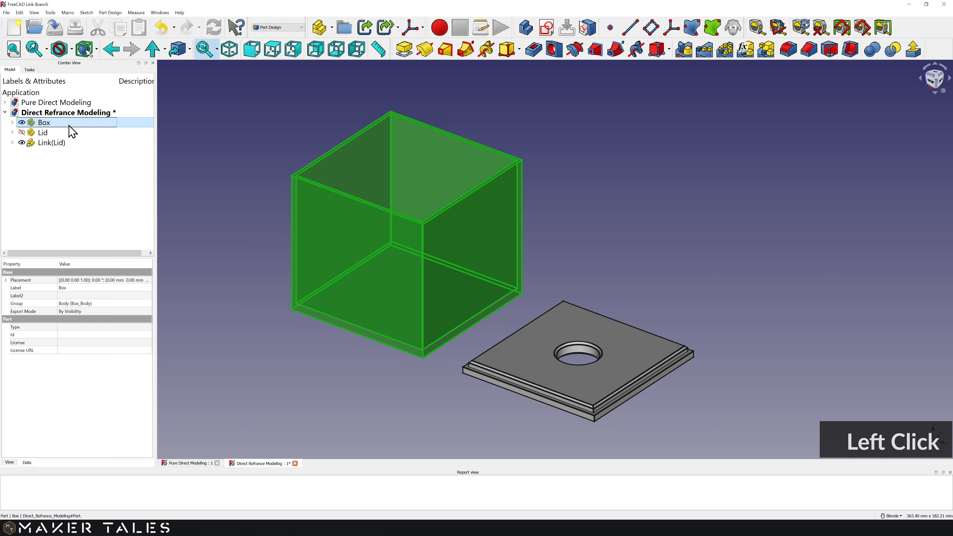
left_click(70, 143, "ctrl")
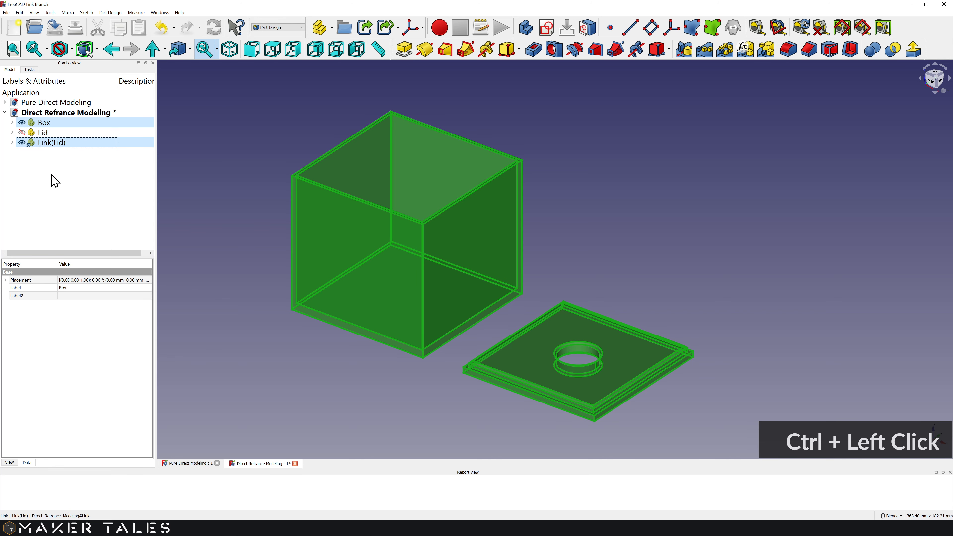
left_click(6, 13)
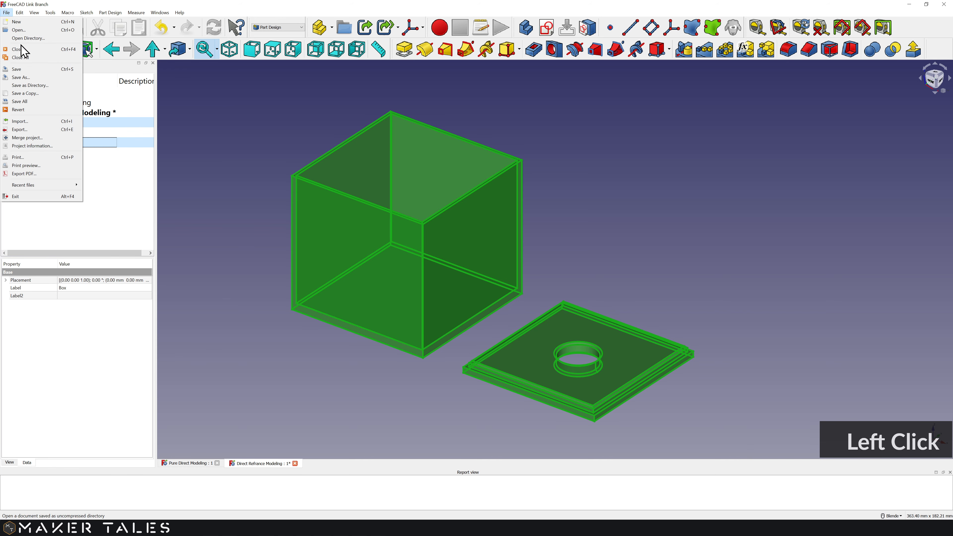
left_click(29, 129)
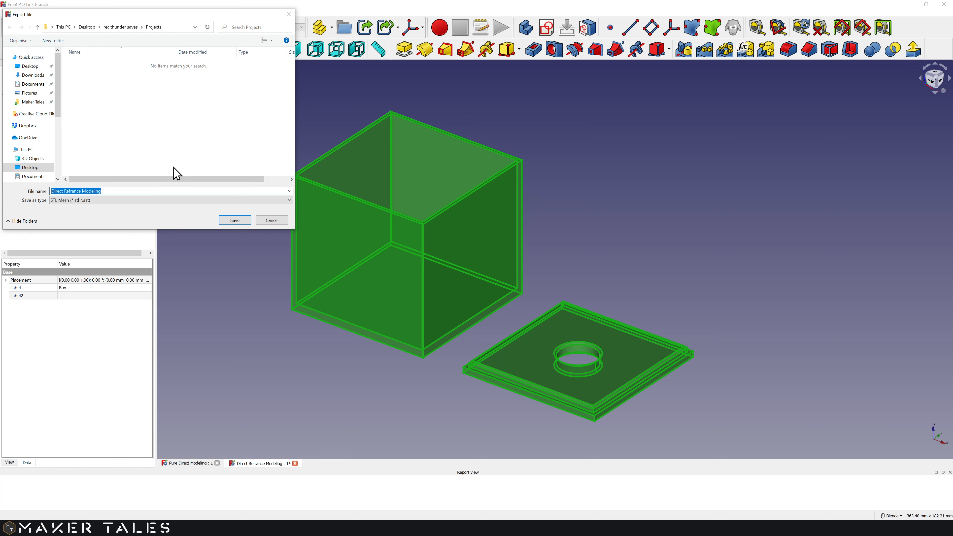
left_click(272, 220)
left_click(64, 188)
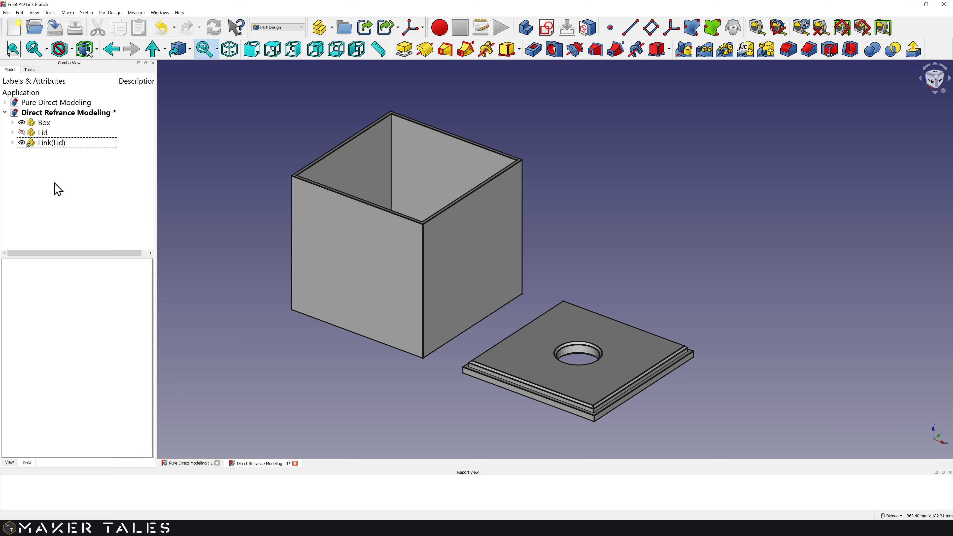
Step: Create a mesh of the Box in the Mesh Design workbench with 0.001 mm surface deviation and 1° angular deviation
left_click(282, 30)
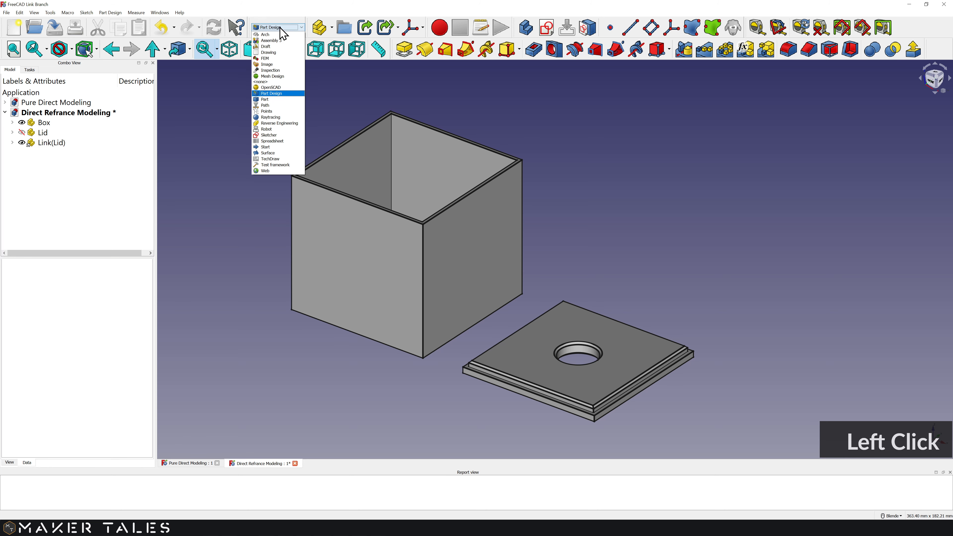
left_click(291, 76)
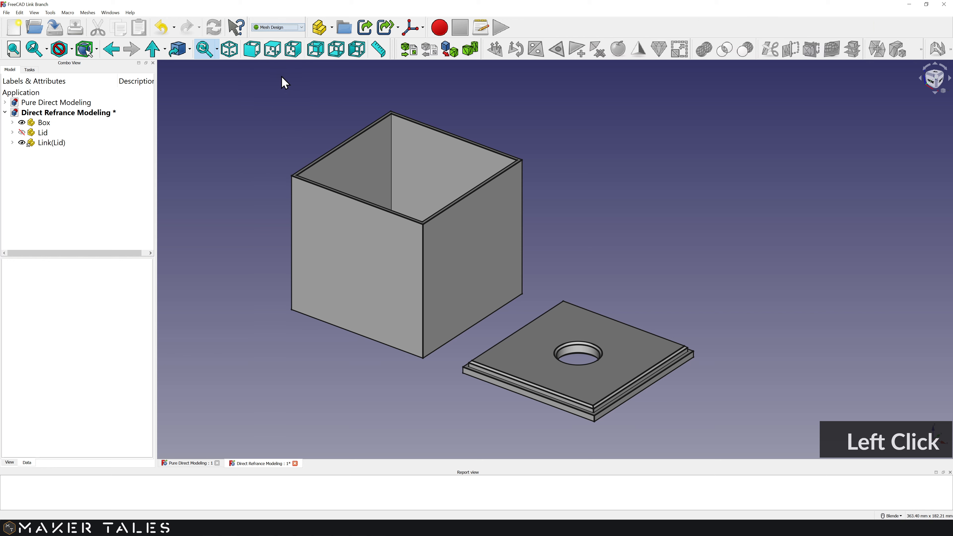
left_click(54, 124)
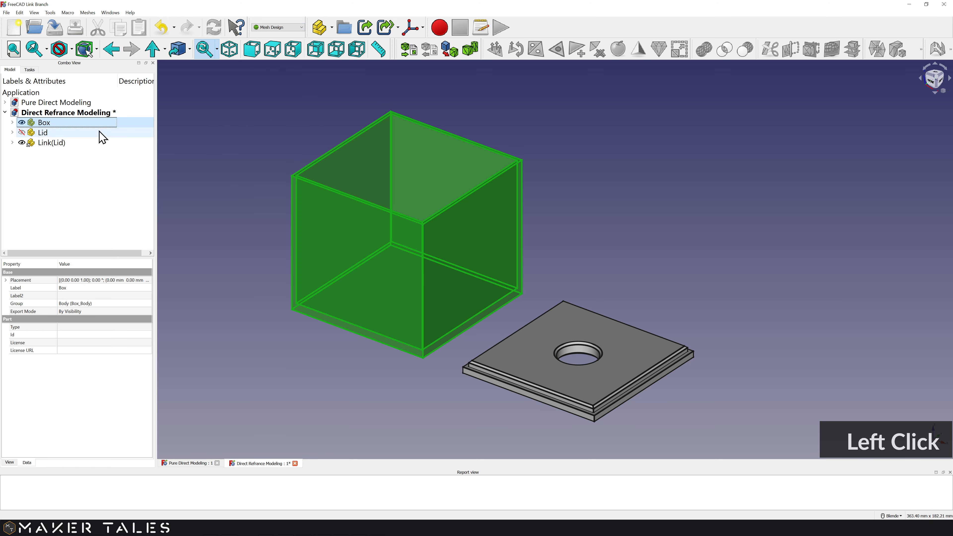
left_click(446, 53)
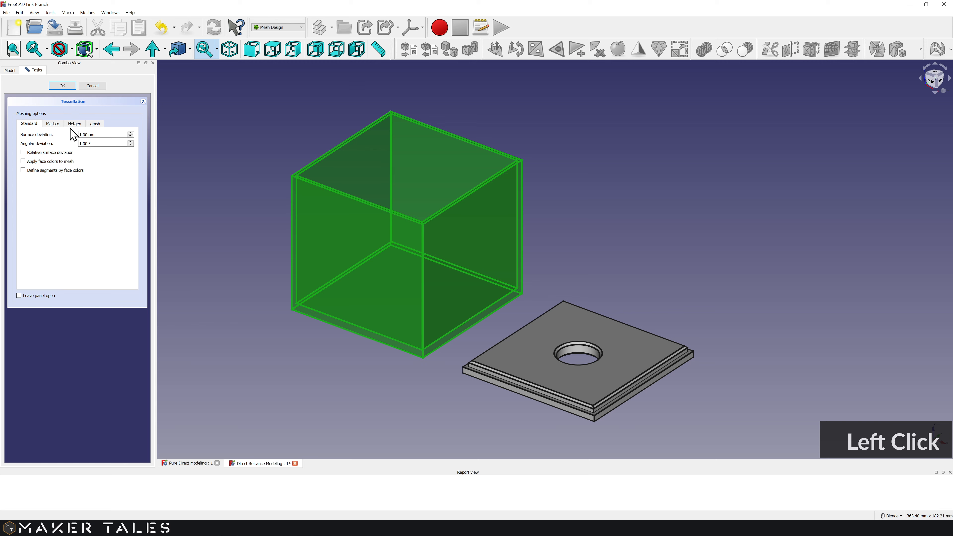
left_click(87, 134)
double_click(87, 135)
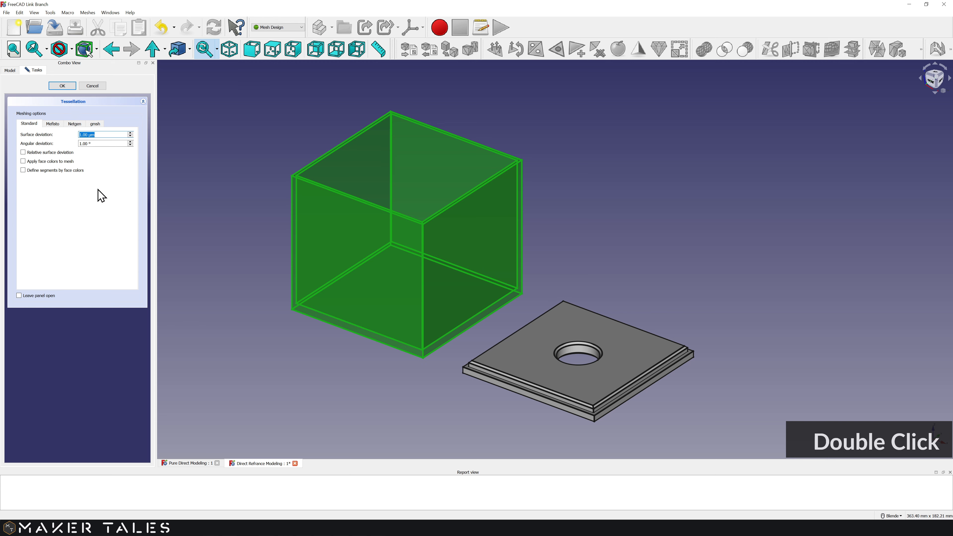
type("0.001")
key("Return")
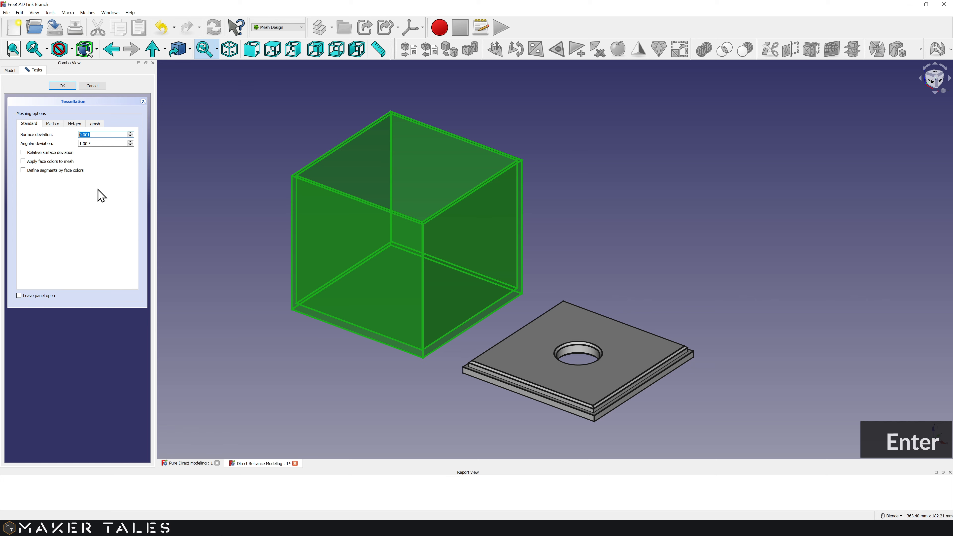
left_click(90, 191)
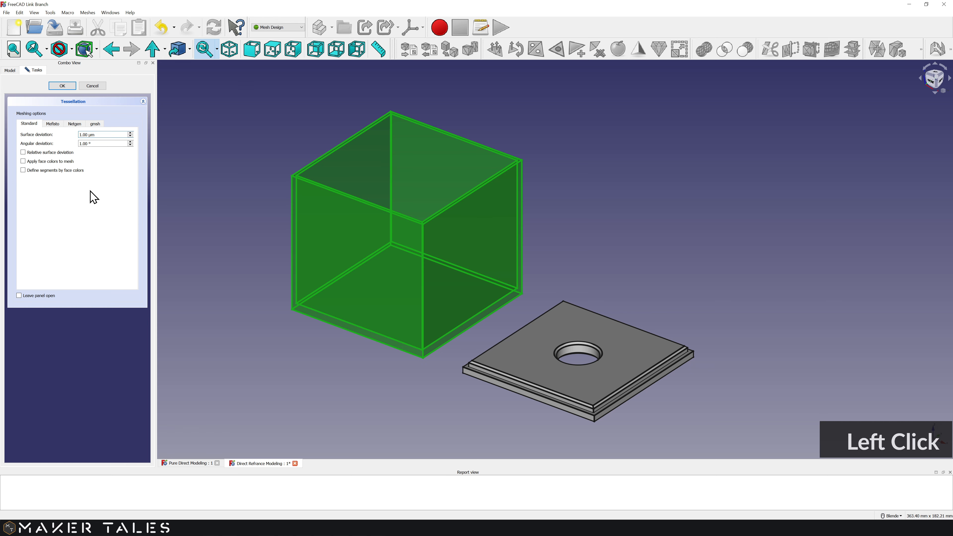
double_click(83, 143)
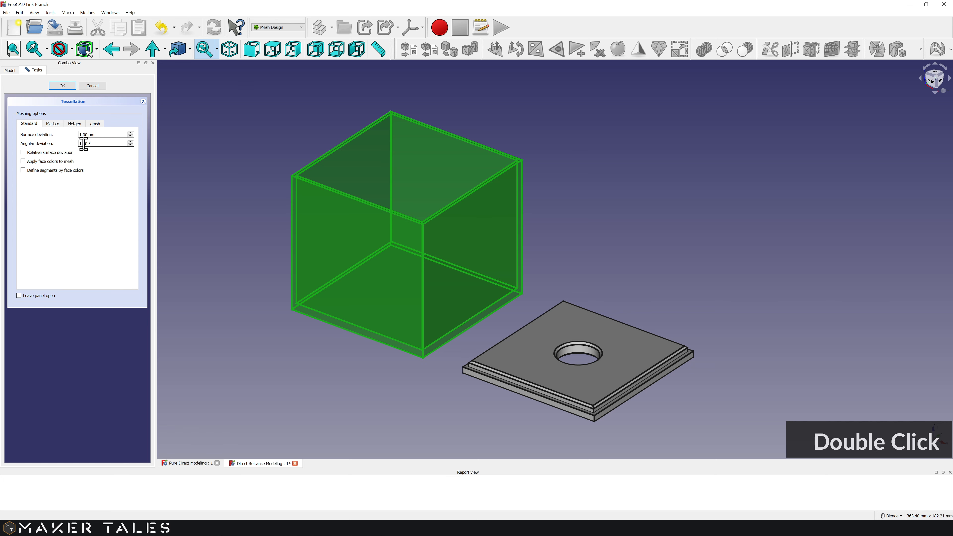
left_click(104, 203)
left_click(62, 85)
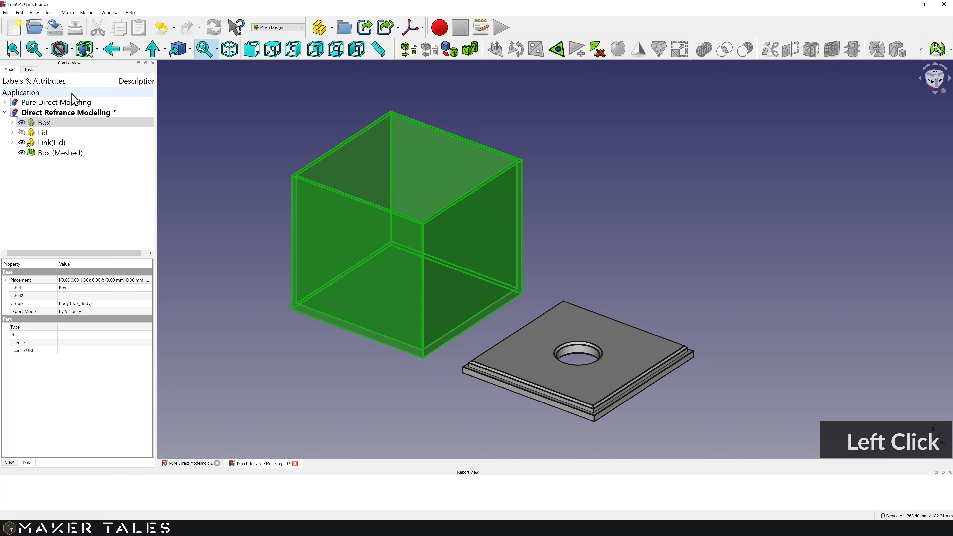
Step: Inspect the box mesh and delete Box (Meshed) from the document
left_click(64, 154)
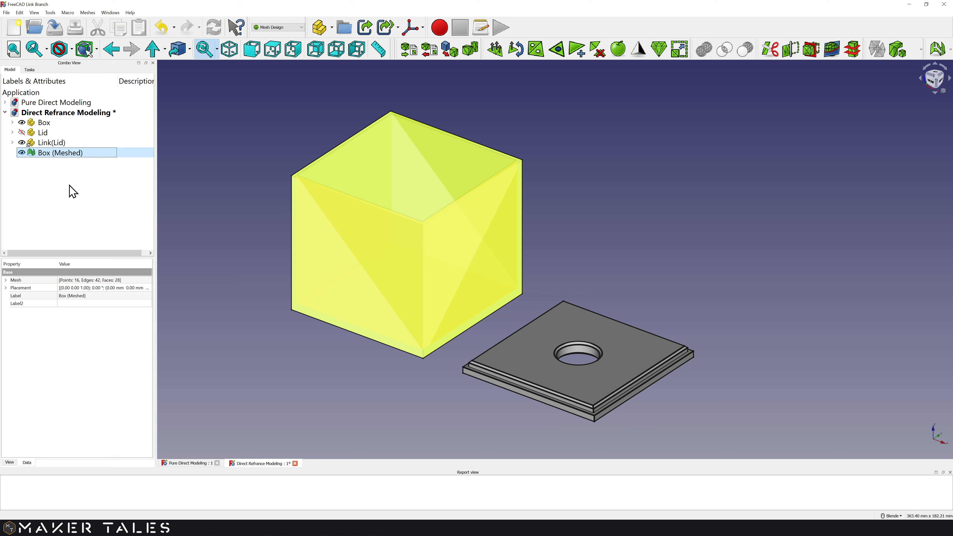
left_click(66, 203)
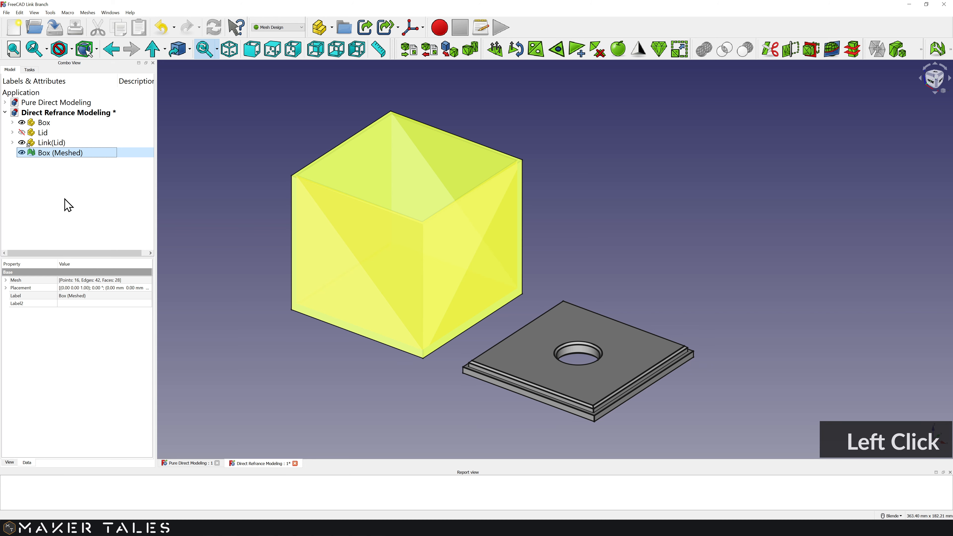
left_click(65, 155)
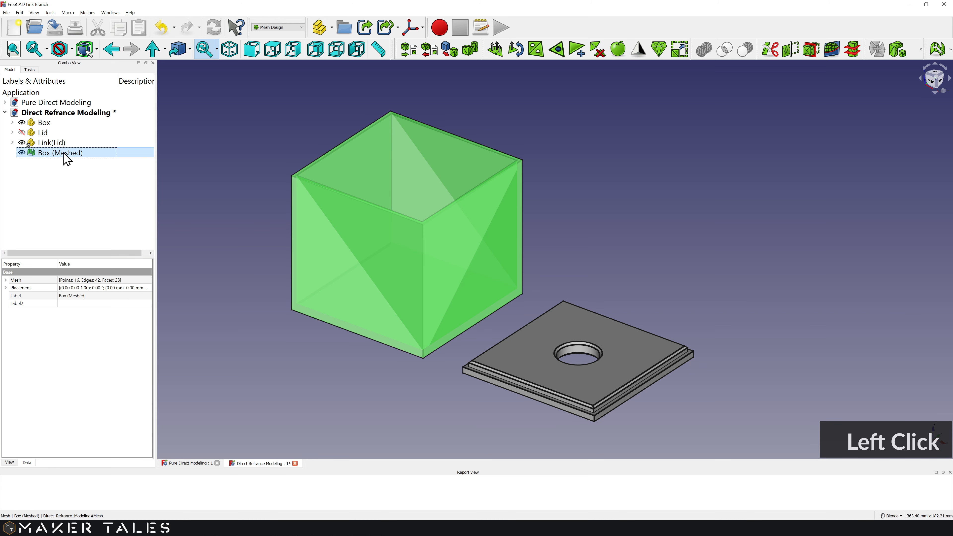
key("Delete")
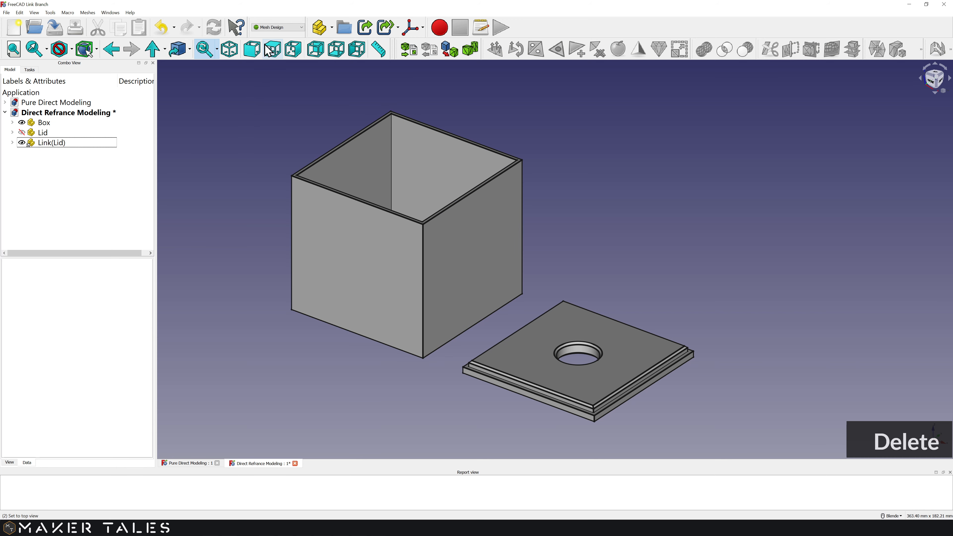
Step: Switch to the Part workbench, create a link of the Box part and hide the original Box
left_click(268, 28)
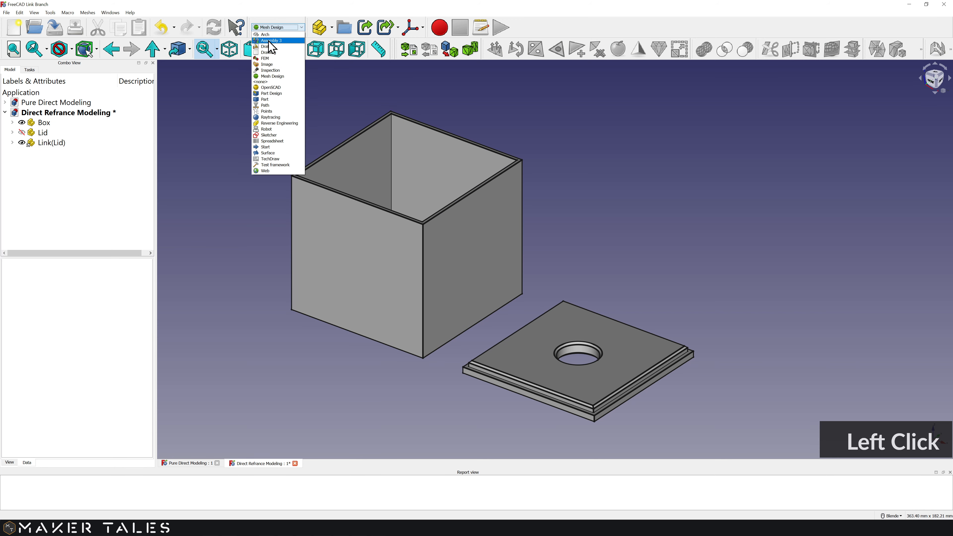
left_click(269, 99)
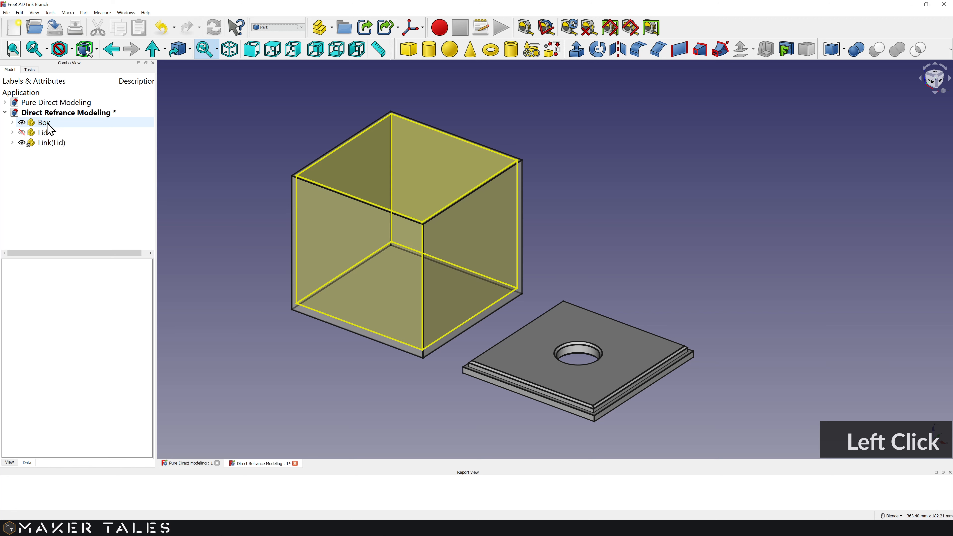
left_click(32, 124)
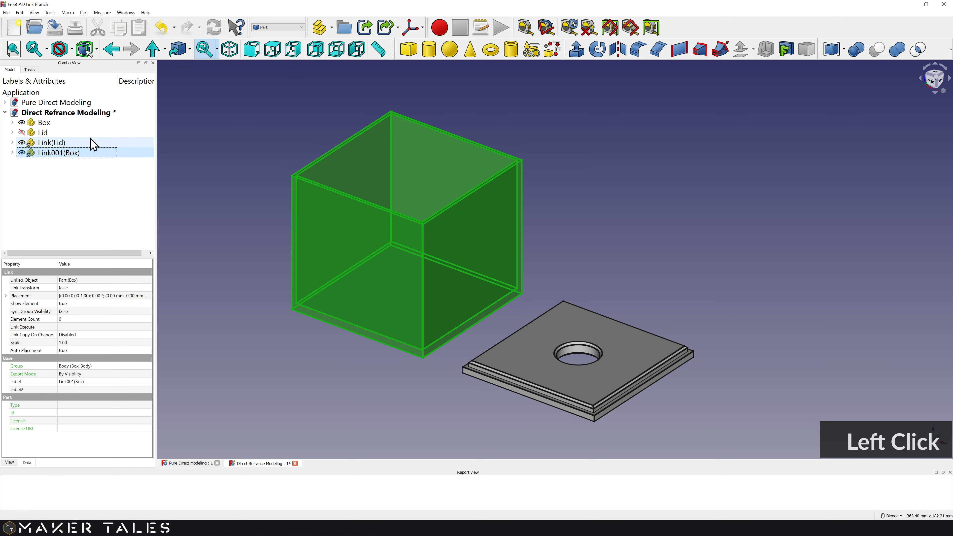
left_click(22, 122)
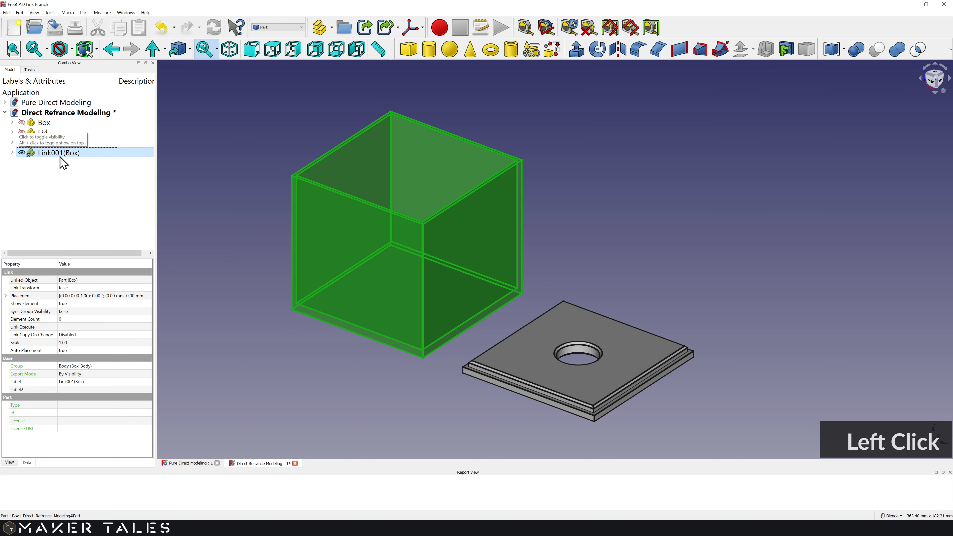
Step: Fuse Link(Lid) and Link001(Box) into one object with a Boolean union
left_click(57, 144)
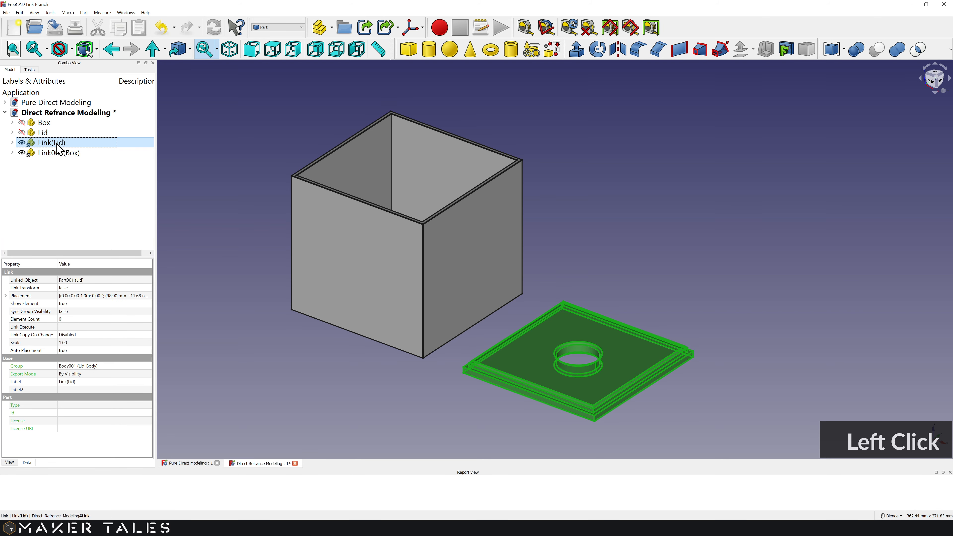
left_click(55, 154, "ctrl")
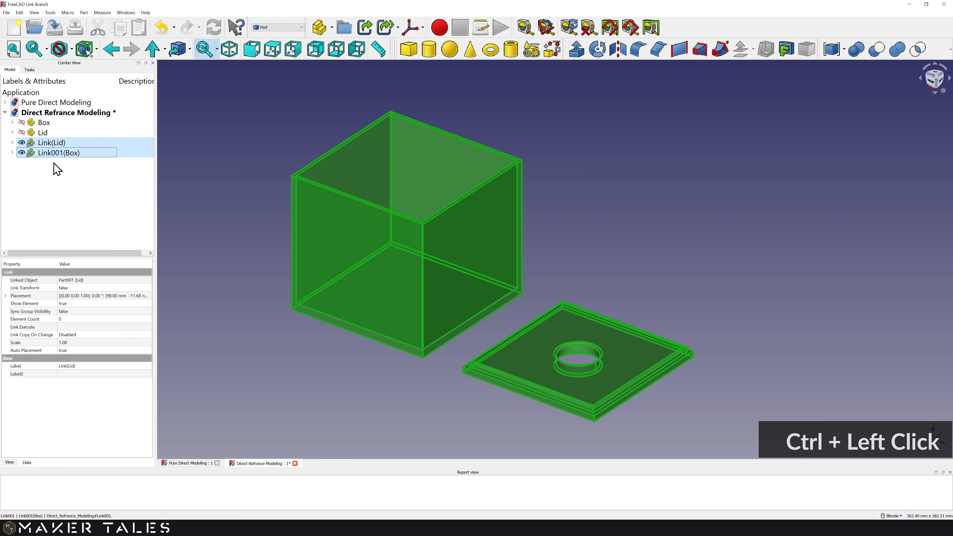
left_click(897, 52)
Step: Create a mesh of the Fusion object in the Mesh Design workbench and hide the original Fusion
left_click(48, 143)
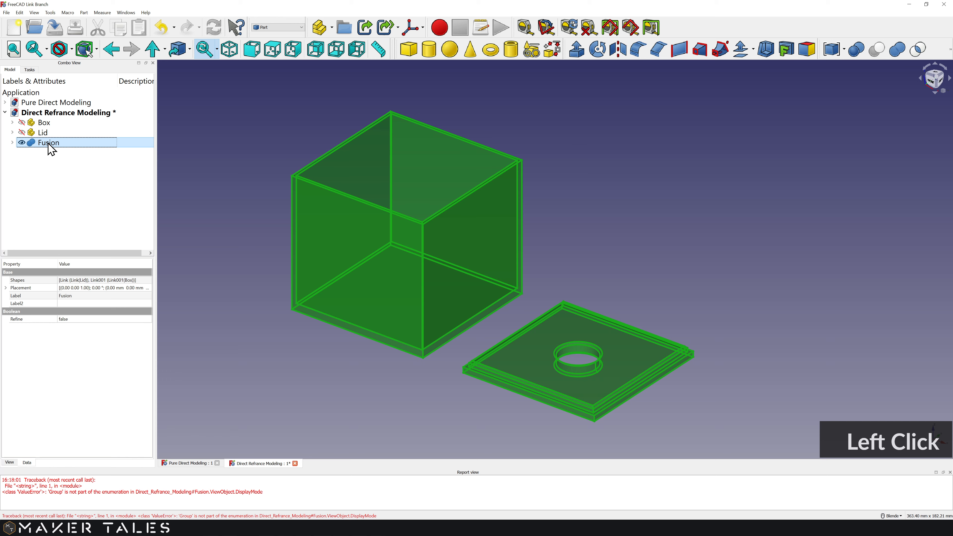
left_click(288, 34)
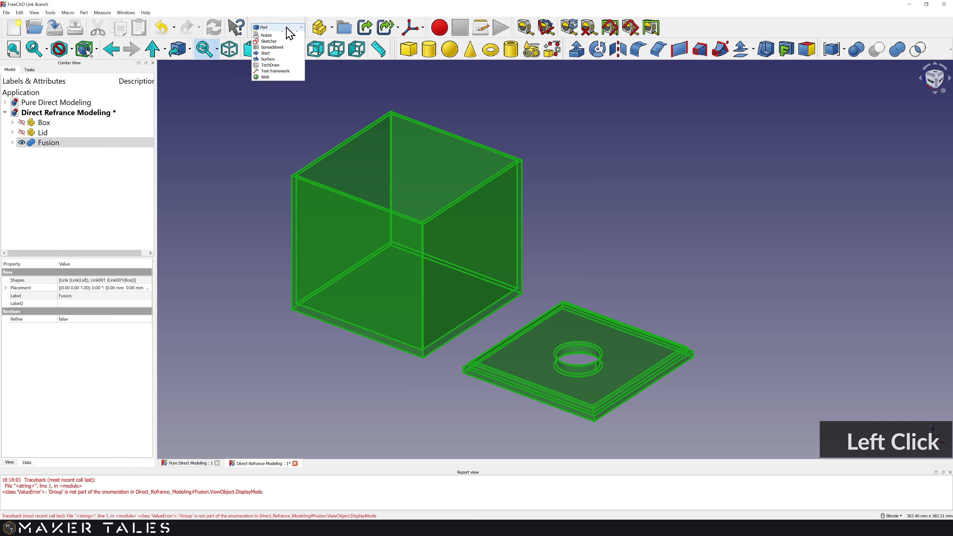
left_click(276, 80)
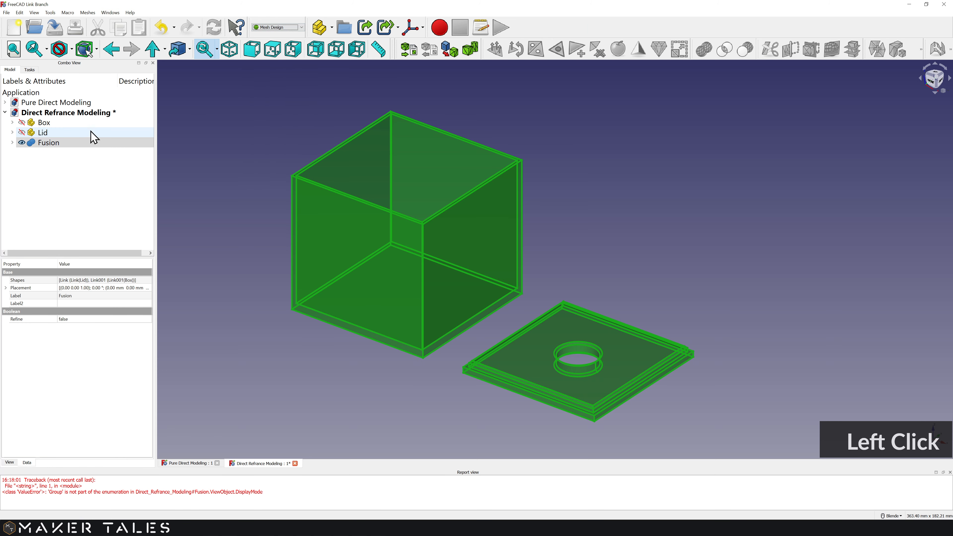
left_click(43, 144)
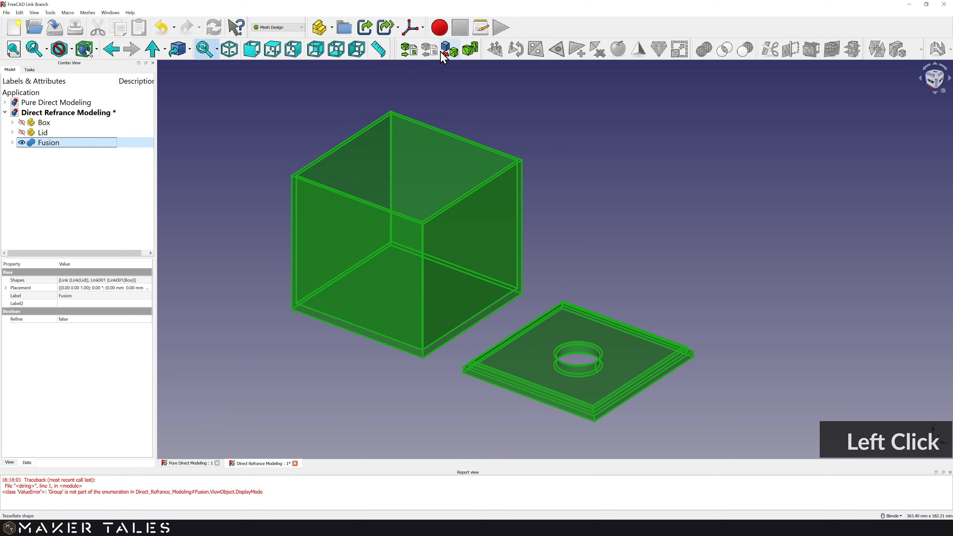
left_click(456, 54)
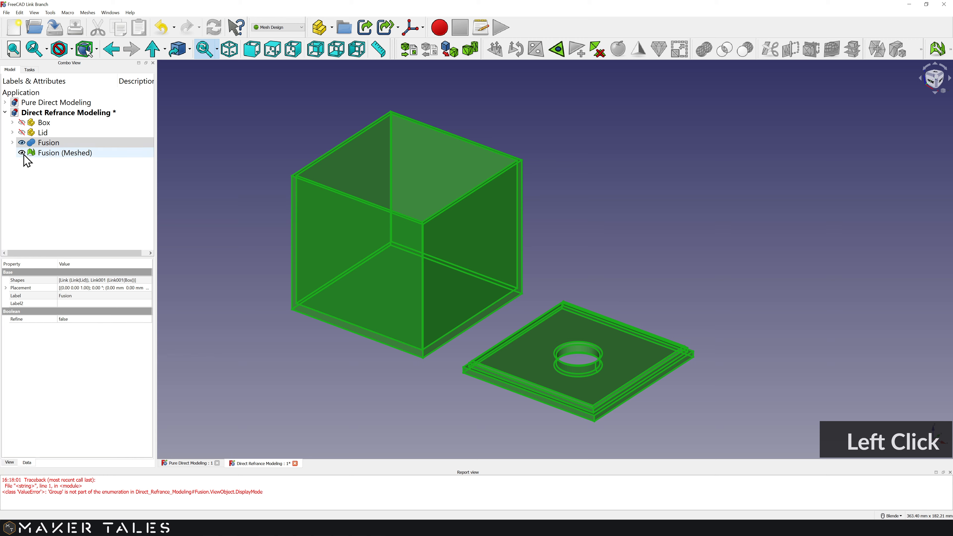
left_click(23, 143)
Step: Export Fusion (Meshed) to the Projects folder as a binary STL file named Simple Little Box
left_click(56, 153)
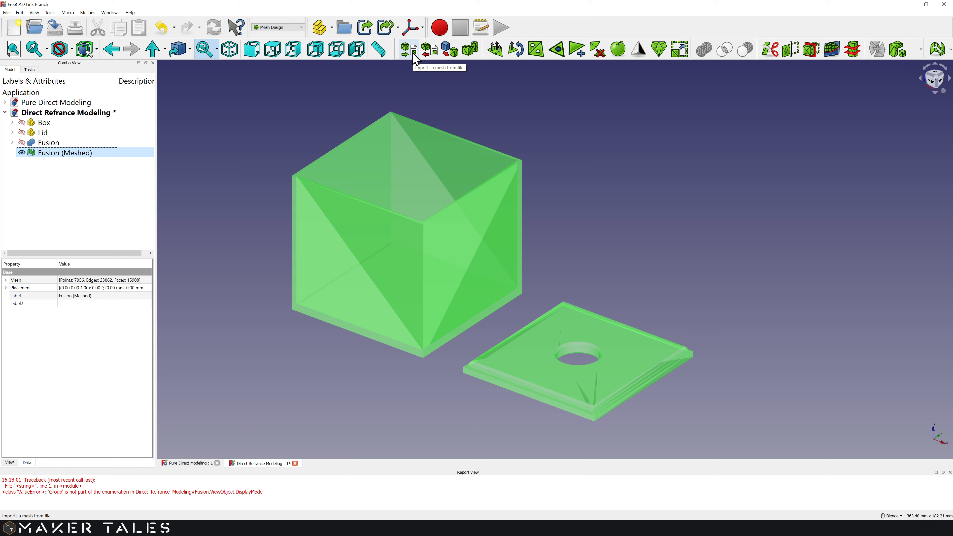
left_click(428, 49)
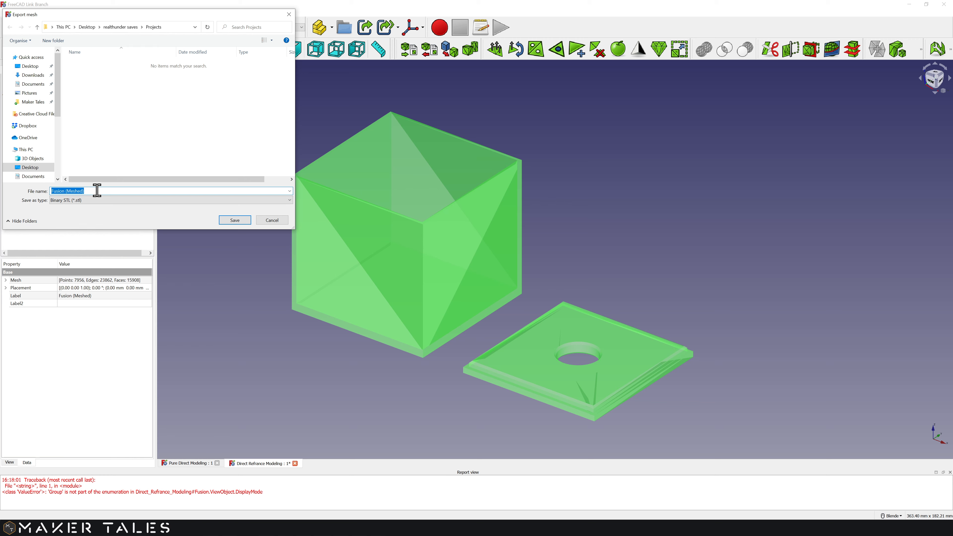
key("shift")
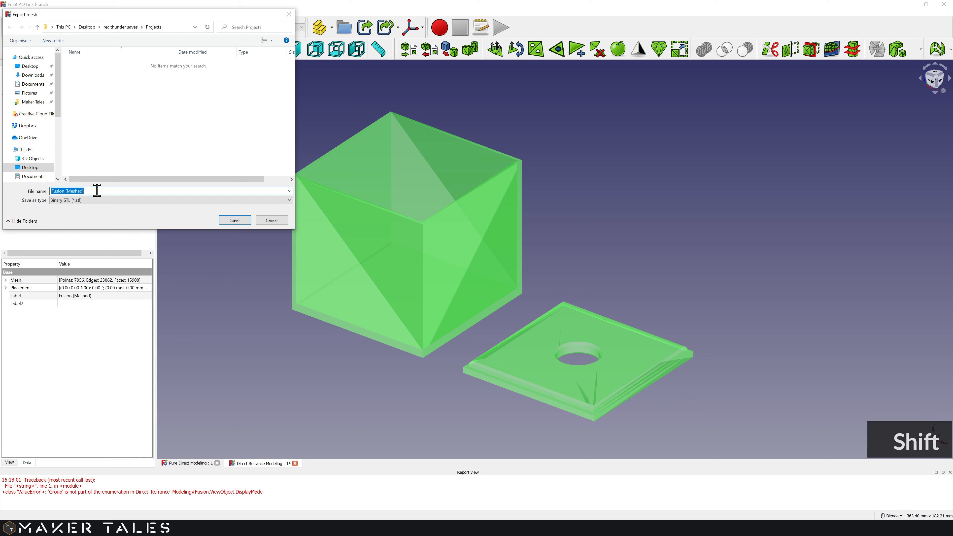
type("Simple Little Box")
left_click(238, 223)
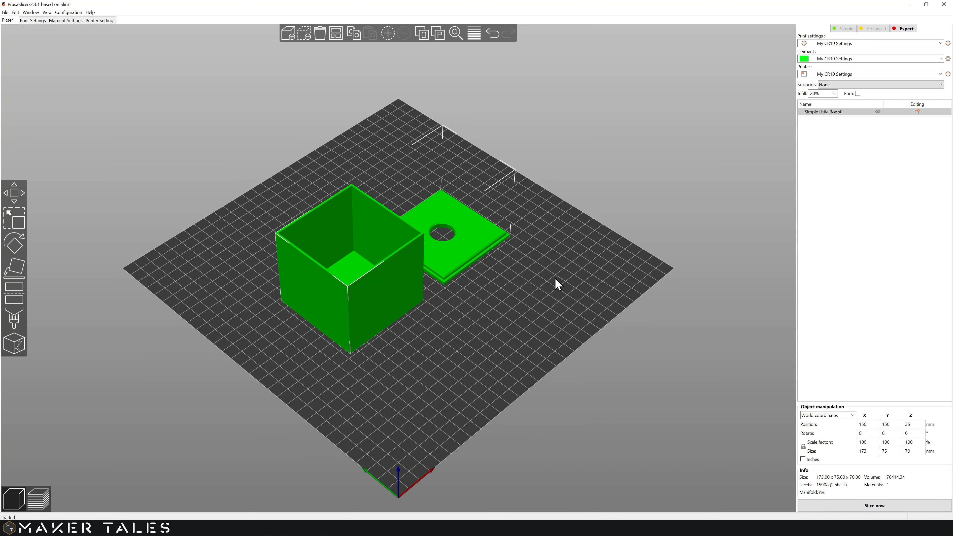
Step: Examine Simple Little Box.stl in PrusaSlicer from several angles, including the chamfered edge of the lid's hole up close
left_click_drag(558, 283, 505, 293)
scroll(505, 294, "up", 10)
middle_click_drag(553, 285, 74, 264)
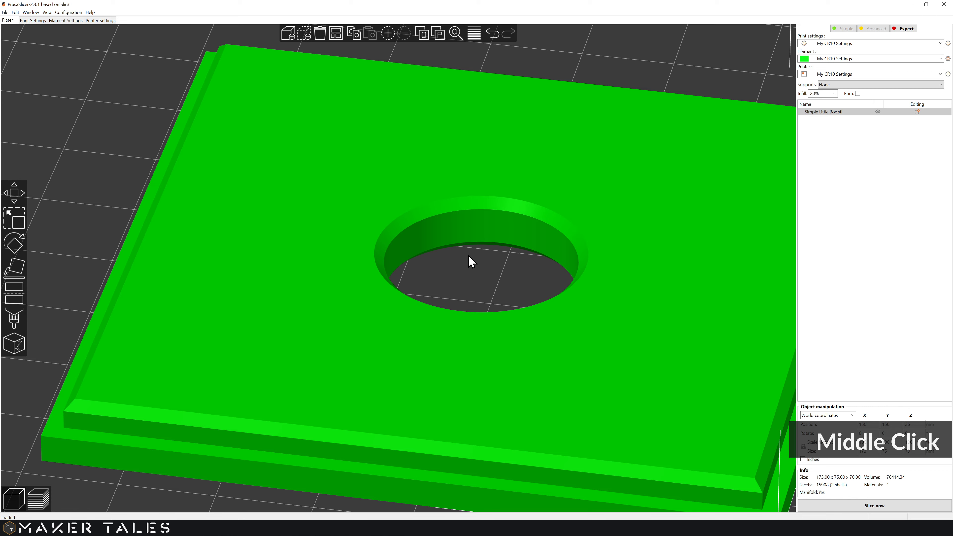
scroll(471, 262, "up", 5)
scroll(472, 262, "up", 3)
middle_click_drag(453, 247, 373, 351)
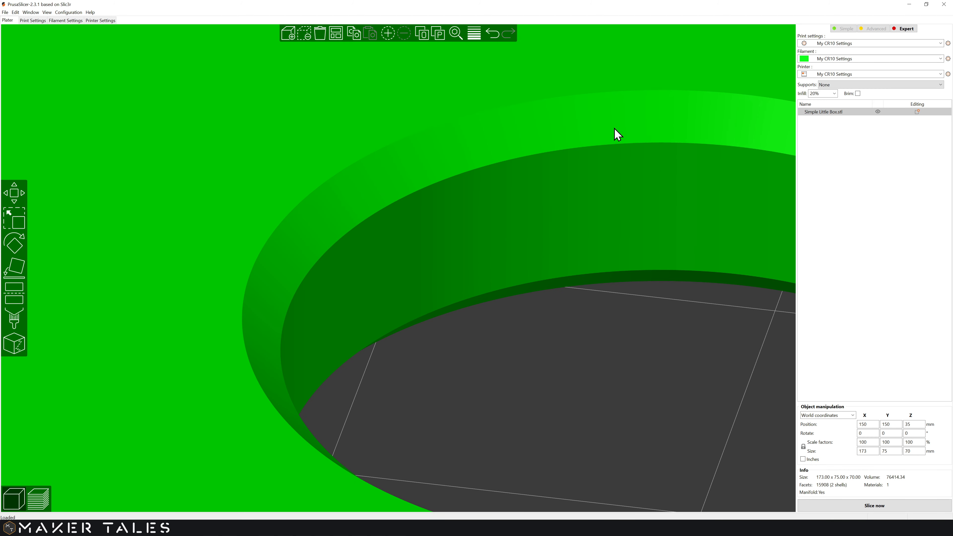
scroll(352, 197, "down", 10)
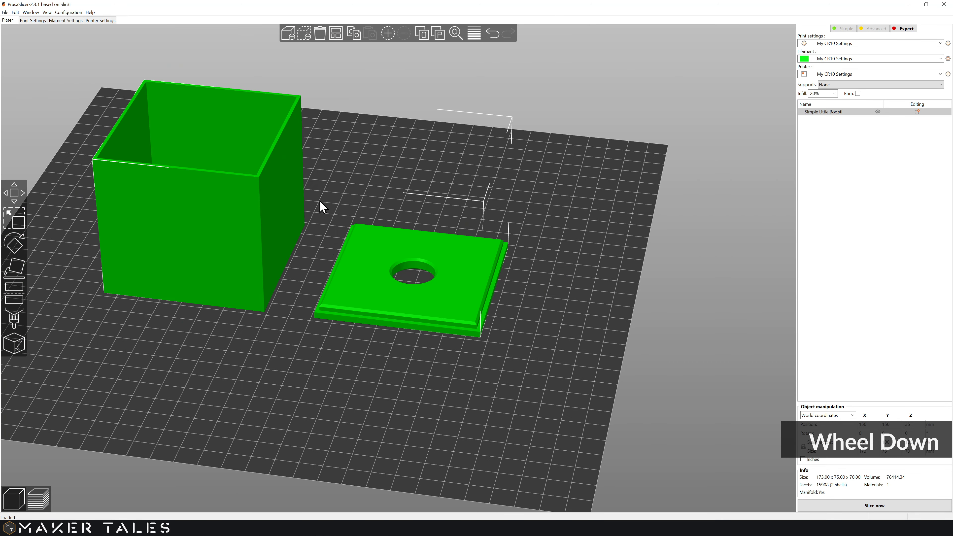
middle_click_drag(321, 202, 487, 355)
left_click_drag(470, 420, 465, 423)
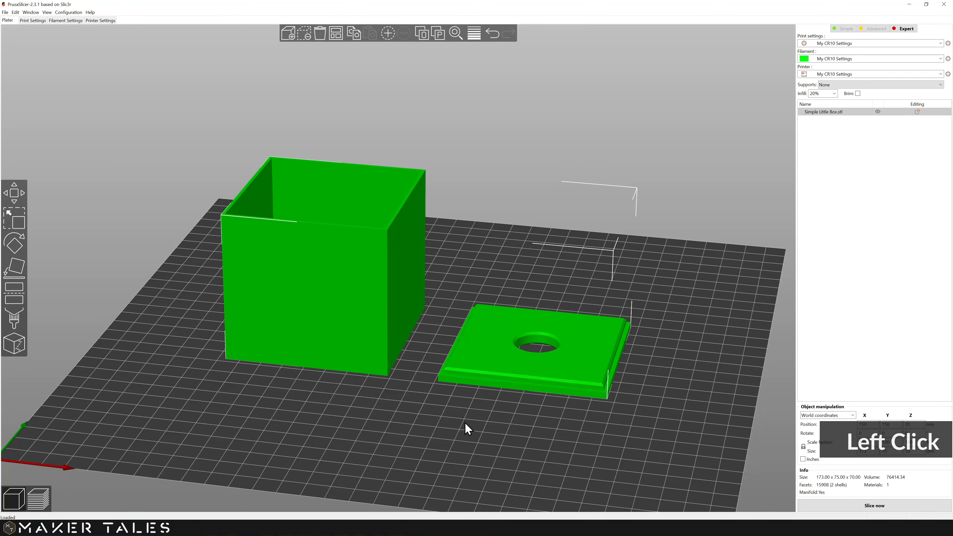
Step: Slice the box and lid with the My CR10 Settings presets and preview the upper layers of the print
left_click(858, 507)
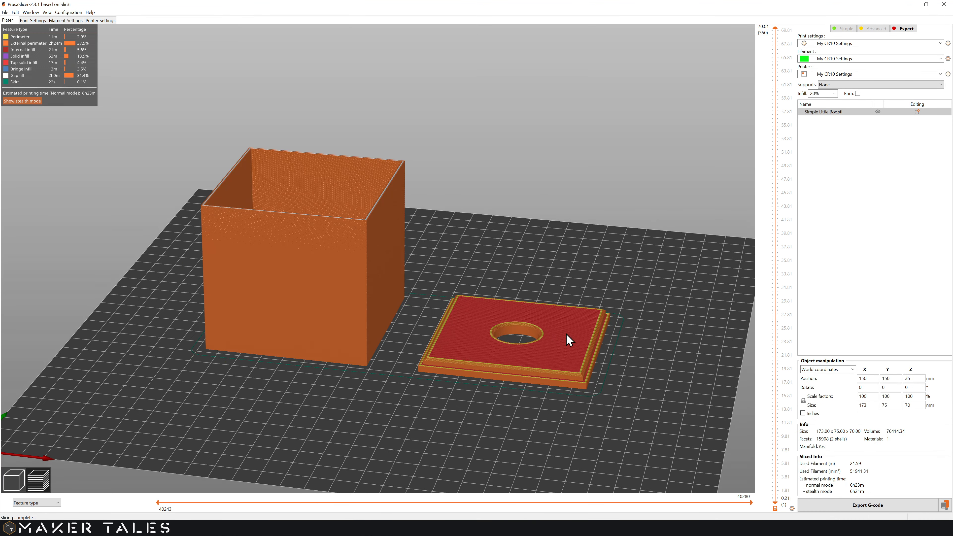
left_click(777, 33)
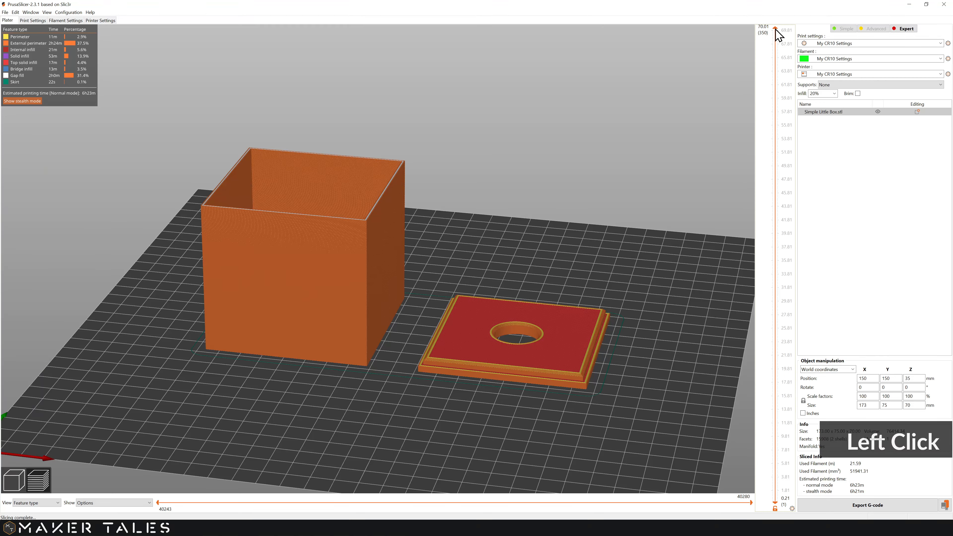
left_click_drag(772, 81, 784, 30)
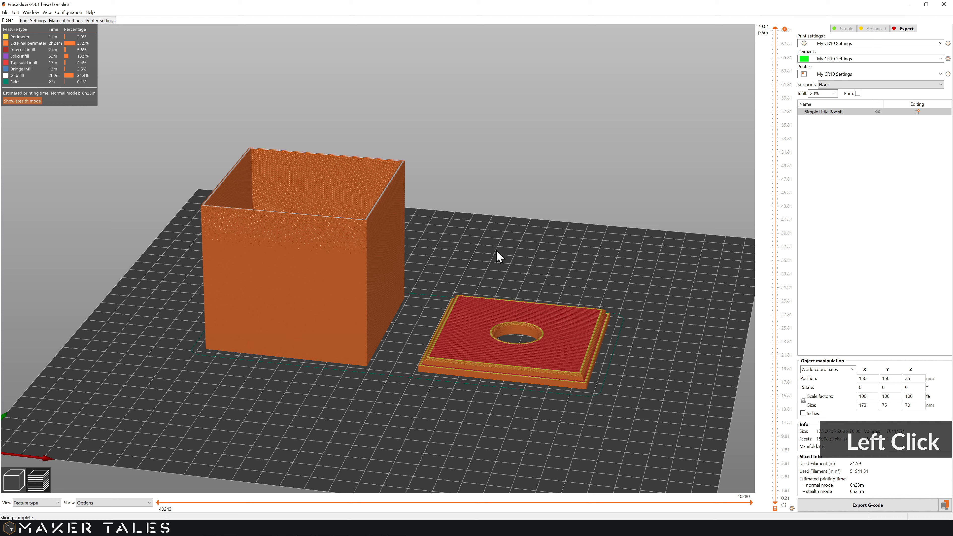